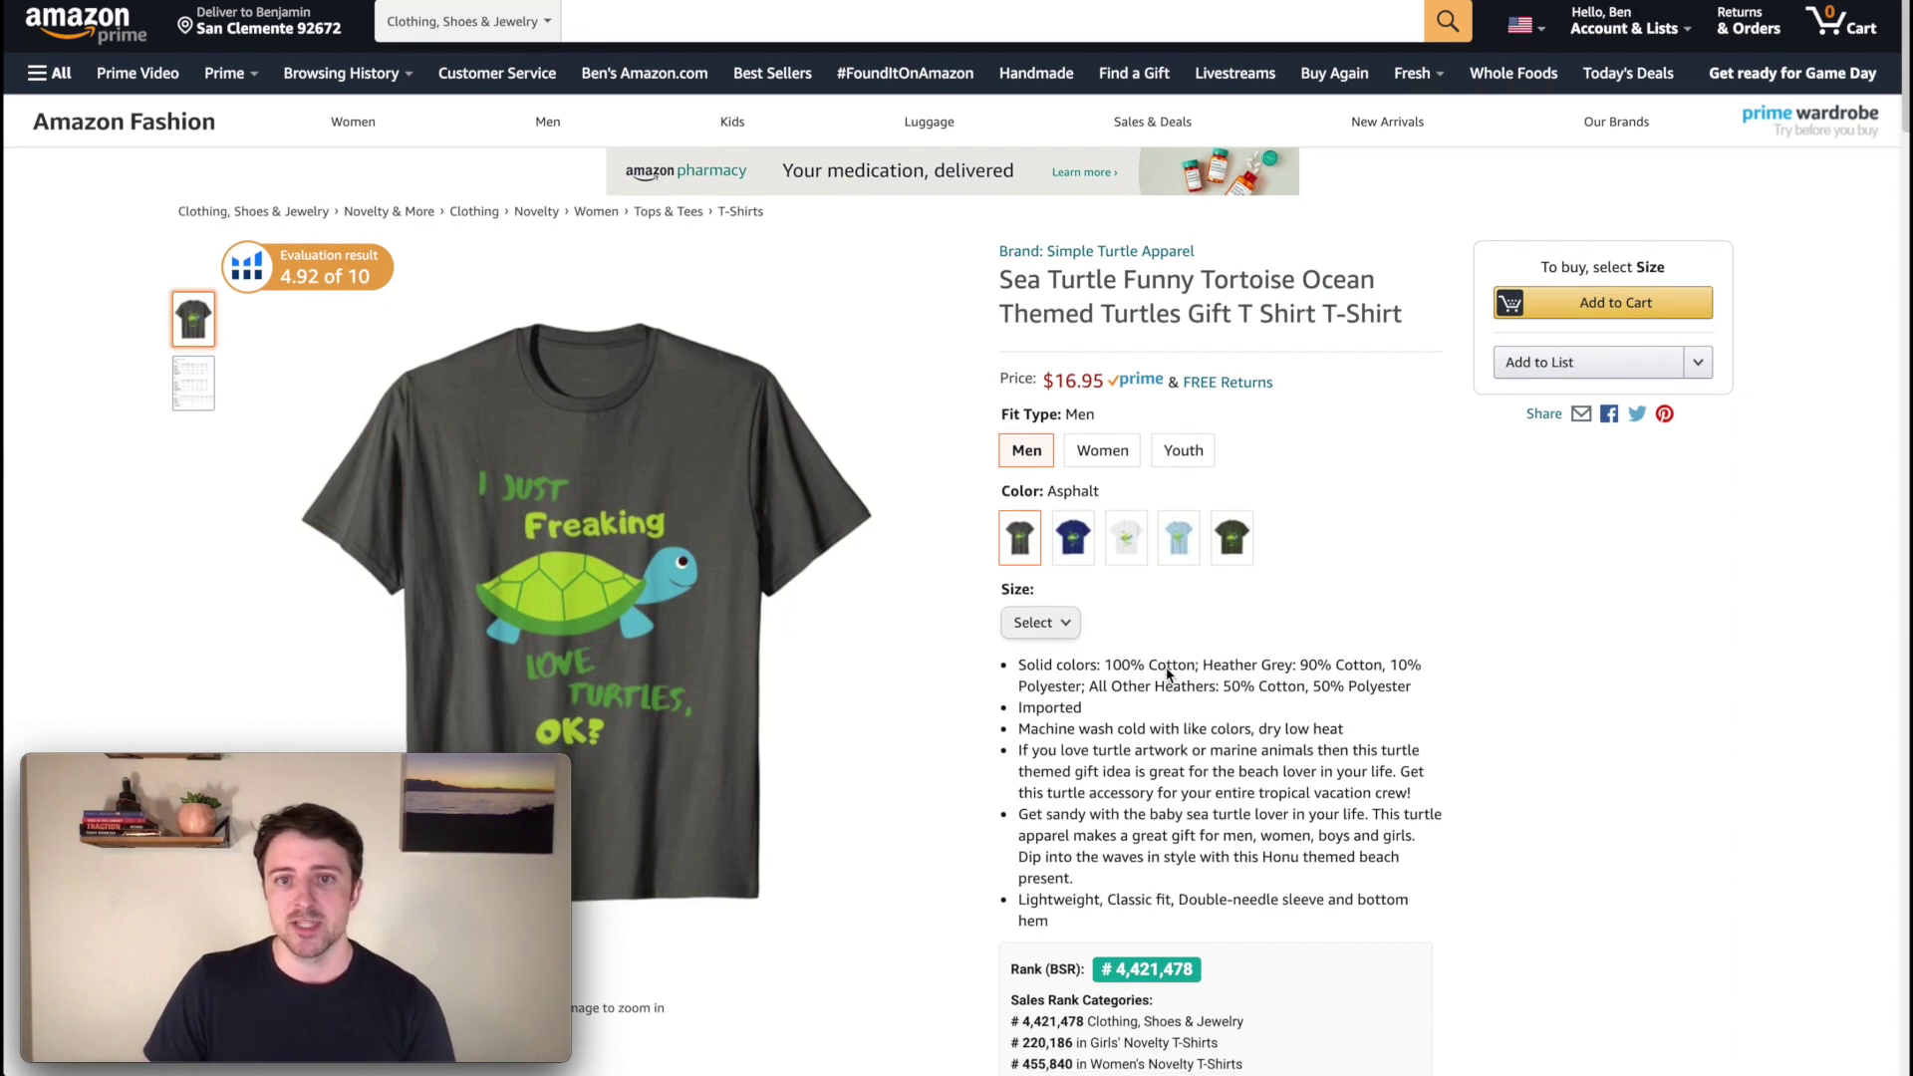
# - Search 'merch by amazon phone cases' and highlight the 1800px x 3200px artwork size in the FAQ
pyautogui.scroll(-1, 1171, 670)
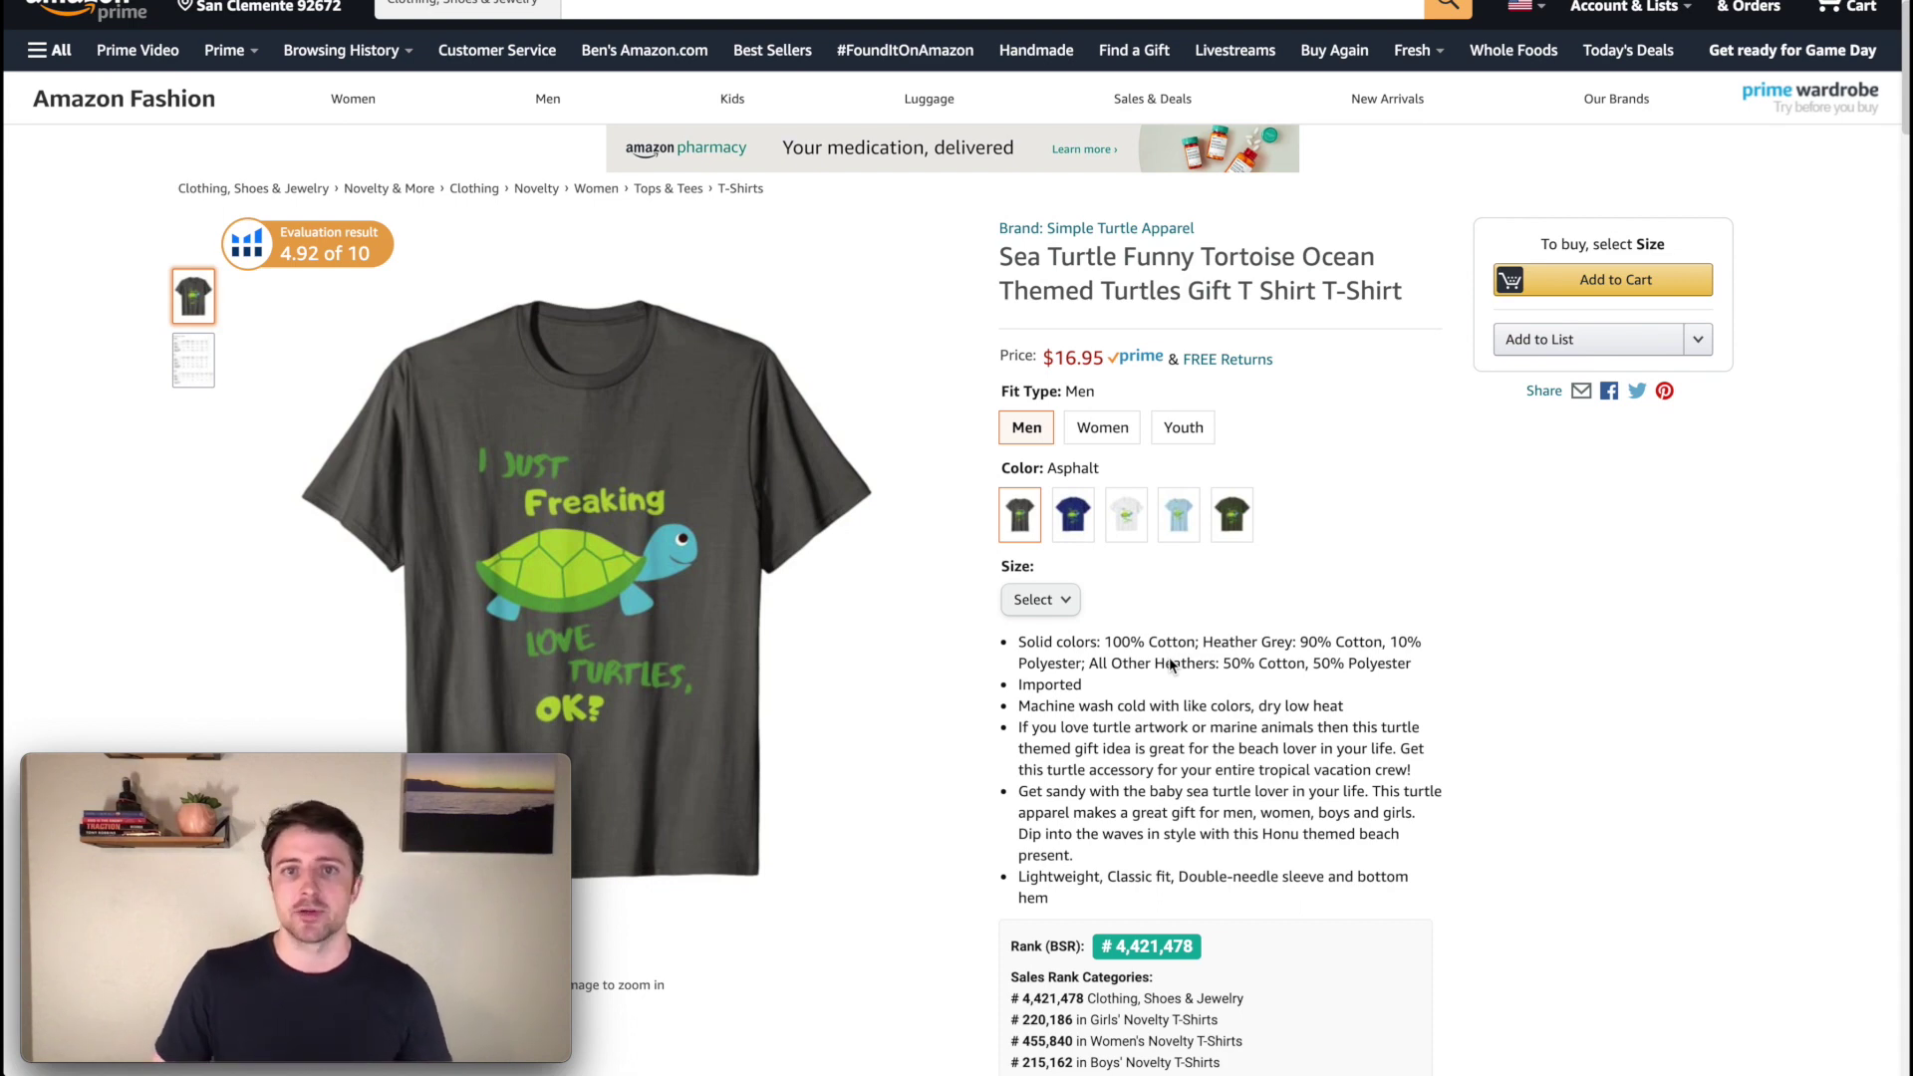
pyautogui.moveTo(1031, 257); pyautogui.dragTo(1076, 257)
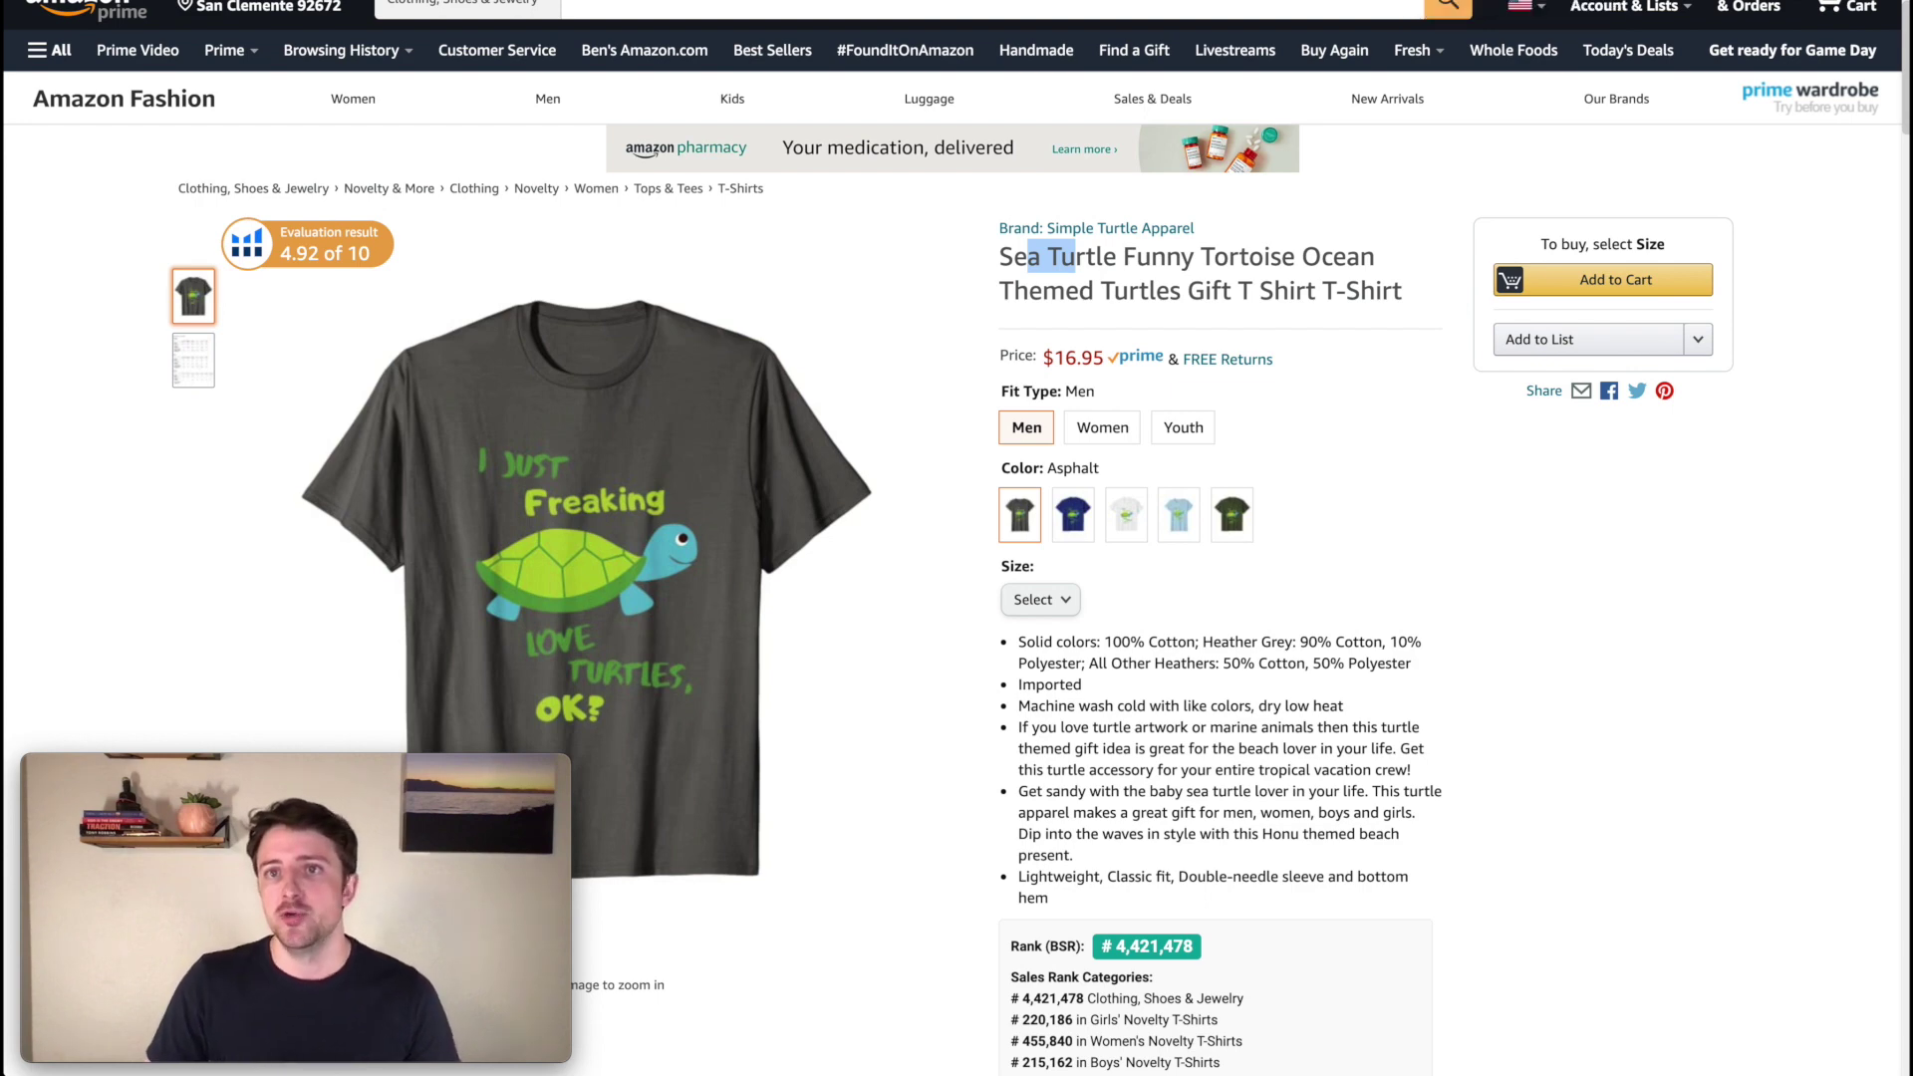
pyautogui.hotkey('ctrl', 't')
pyautogui.write('merch')
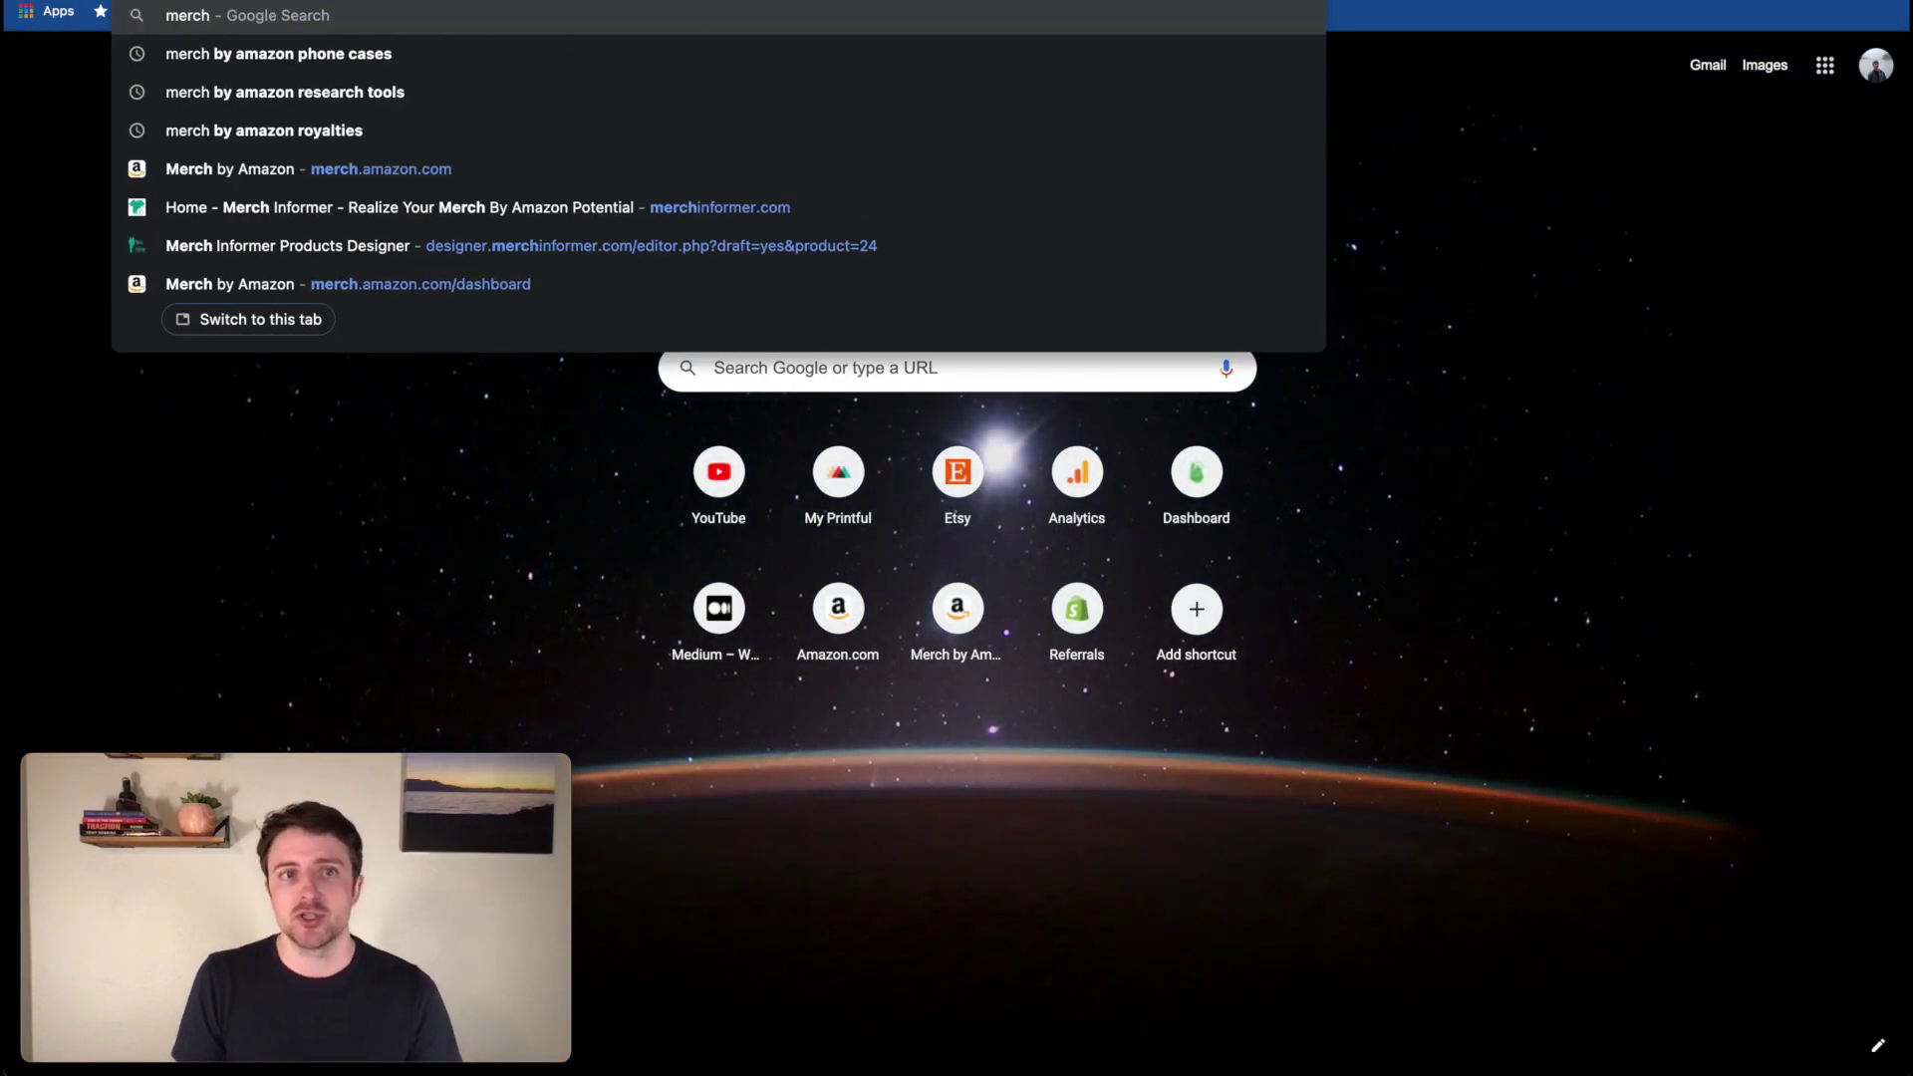
pyautogui.press('Down')
pyautogui.press('Return')
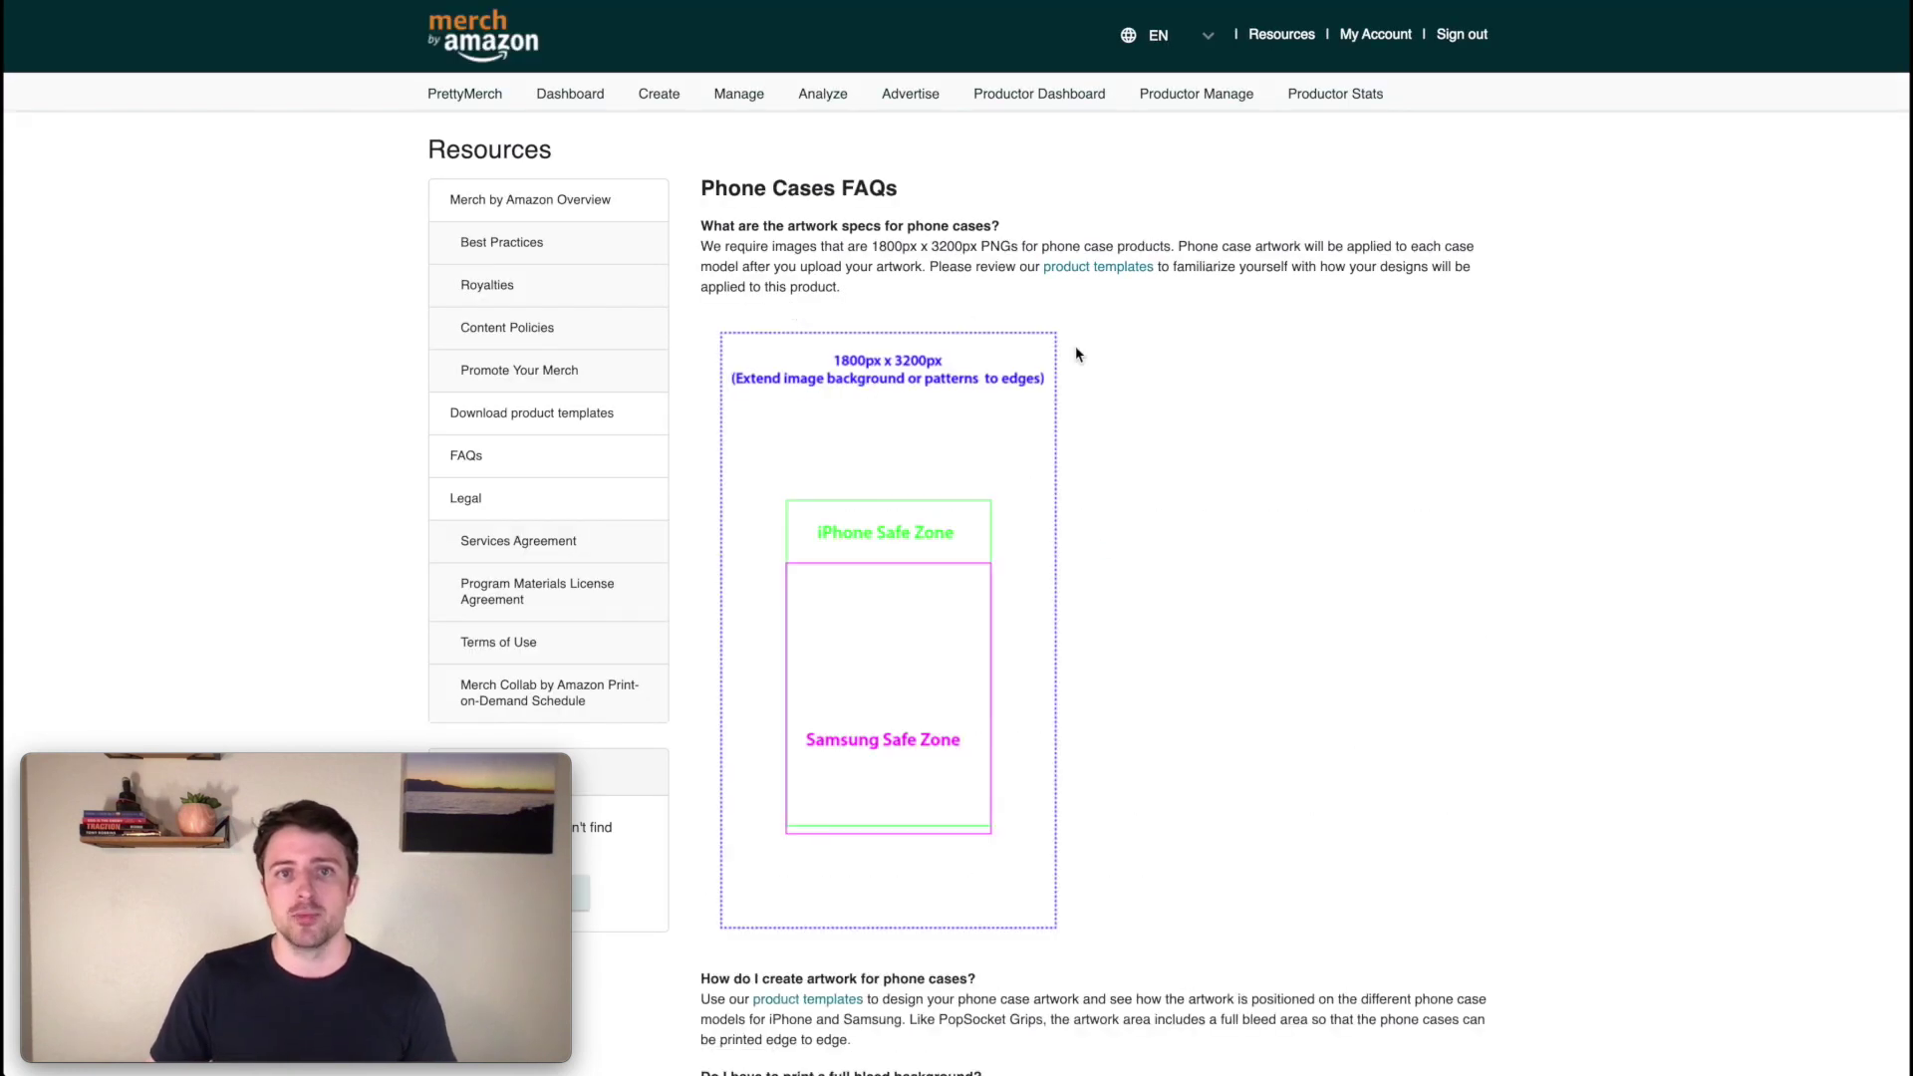
pyautogui.moveTo(872, 247); pyautogui.dragTo(1002, 249)
pyautogui.click(1023, 249)
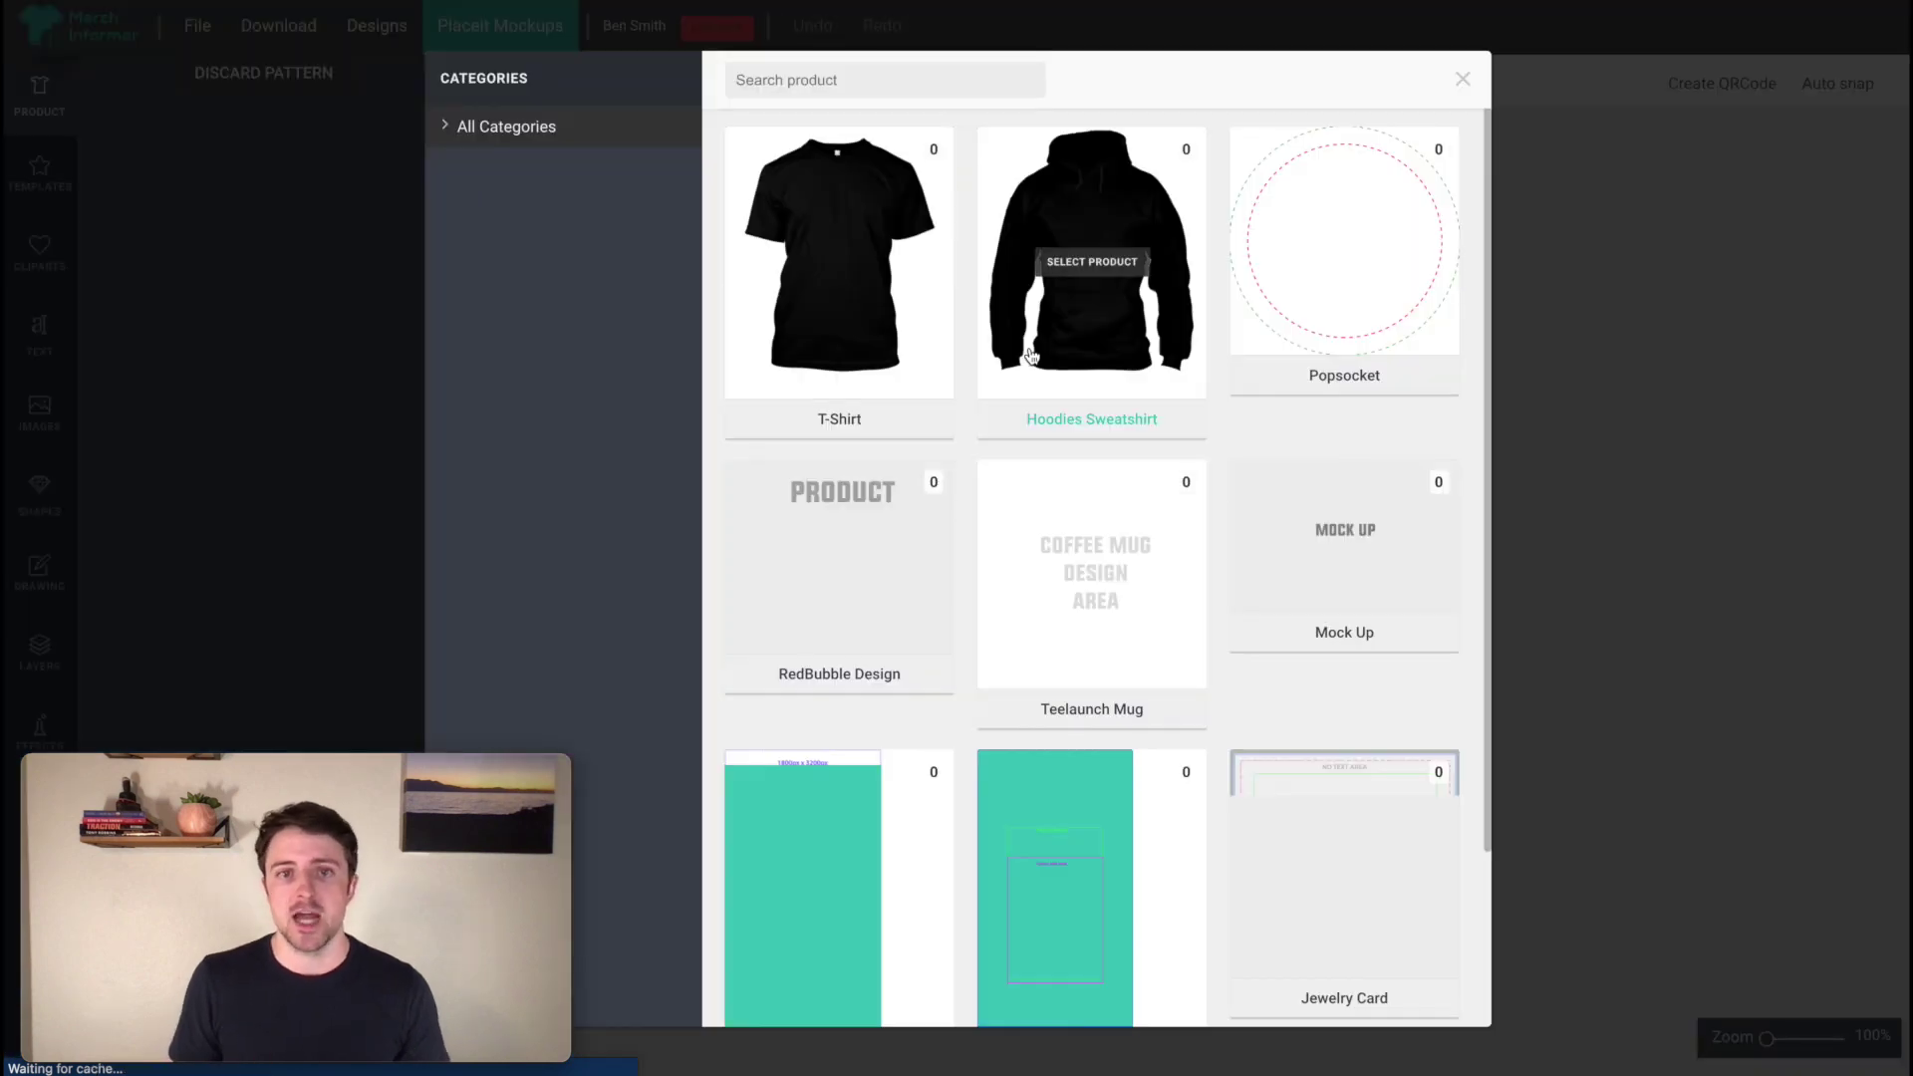
# - Put the turtle design on the Merch Phone Cases template, shrinking it and moving it lower
pyautogui.scroll(-4, 898, 376)
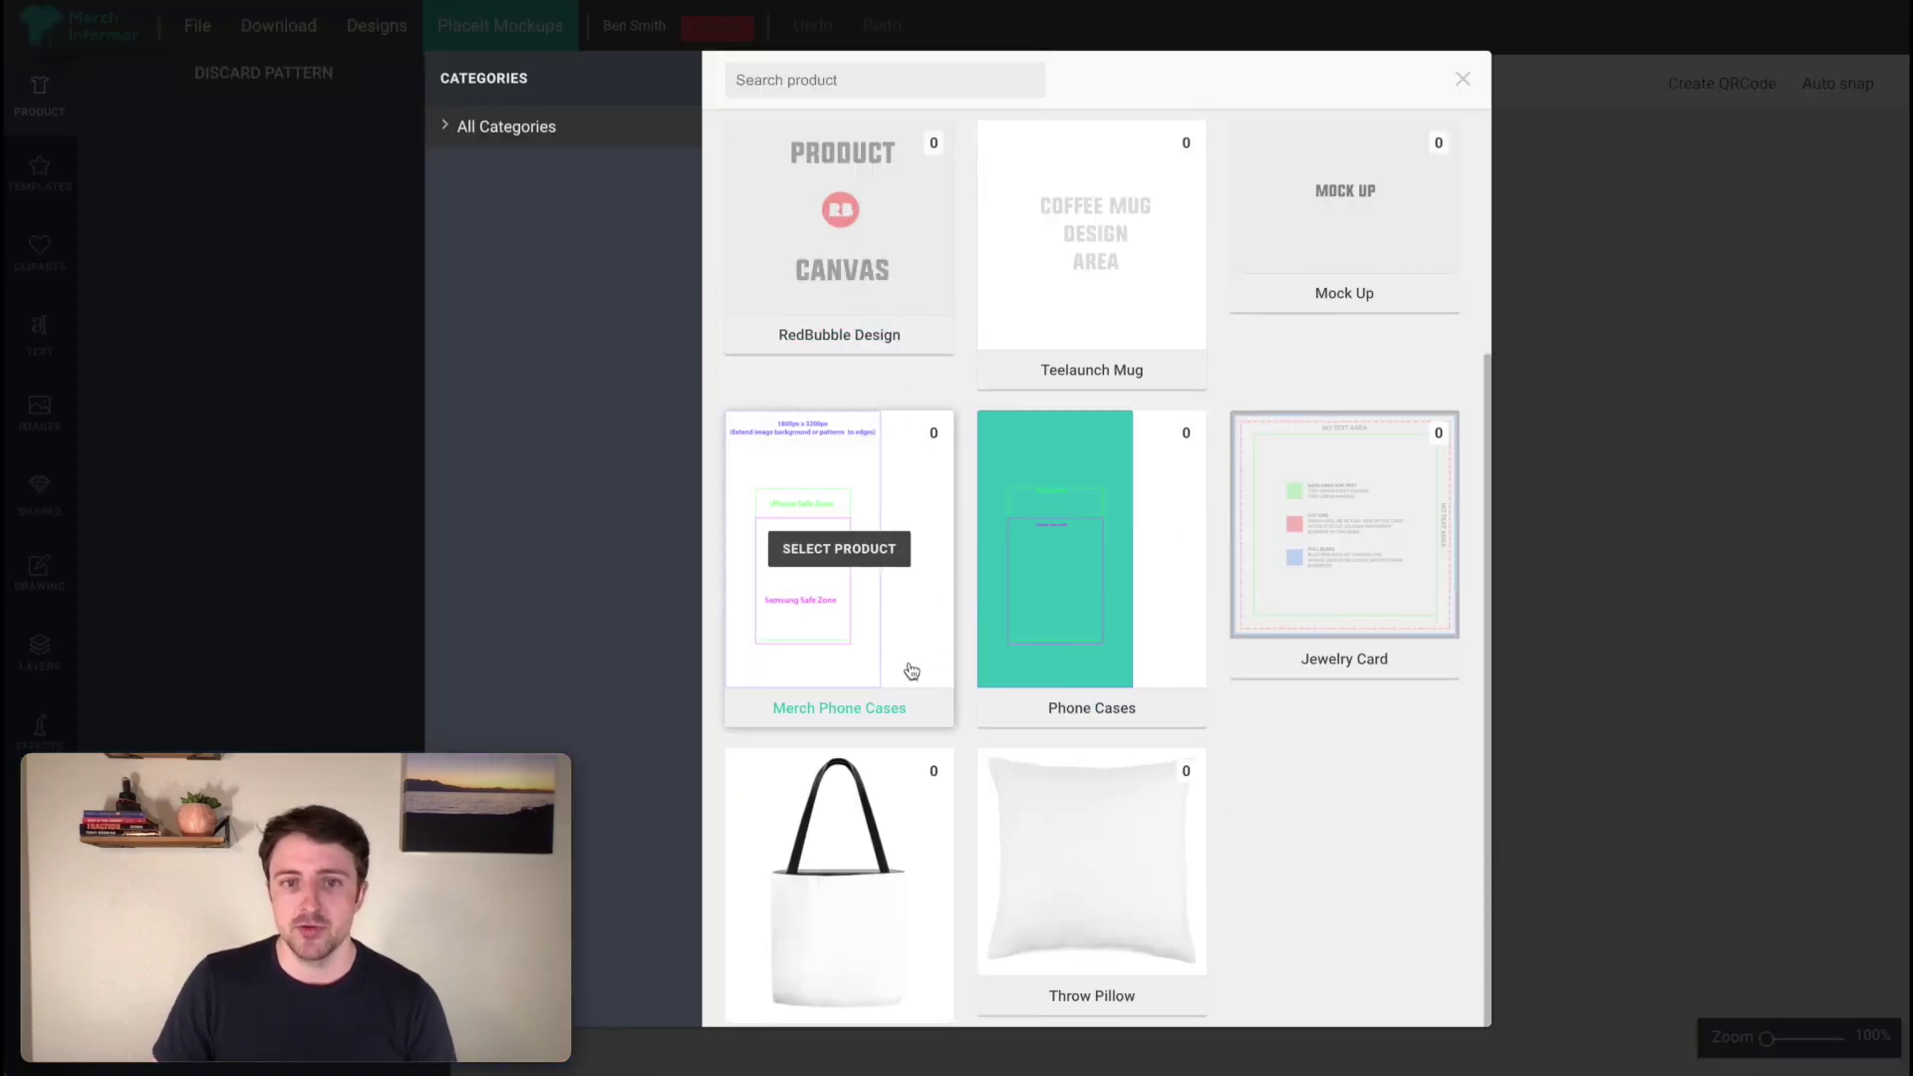
pyautogui.click(828, 641)
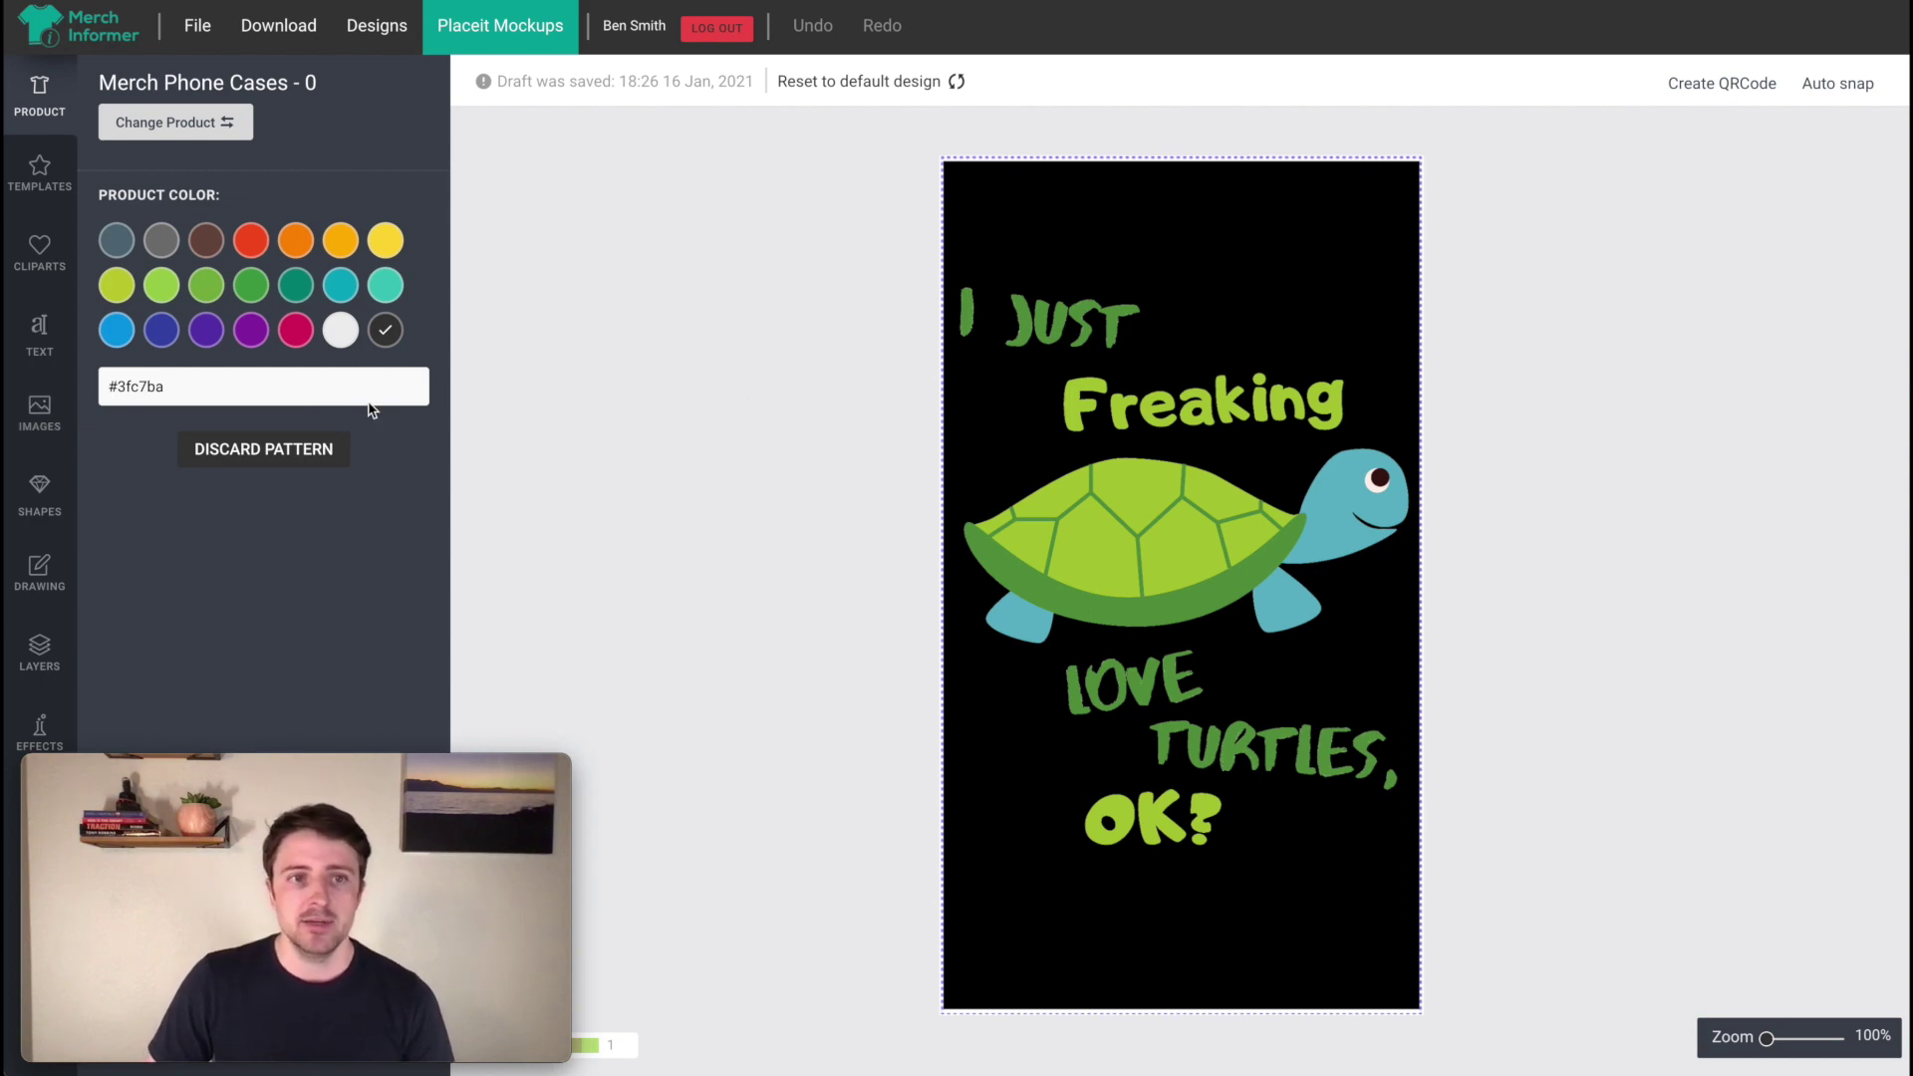
pyautogui.click(1121, 545)
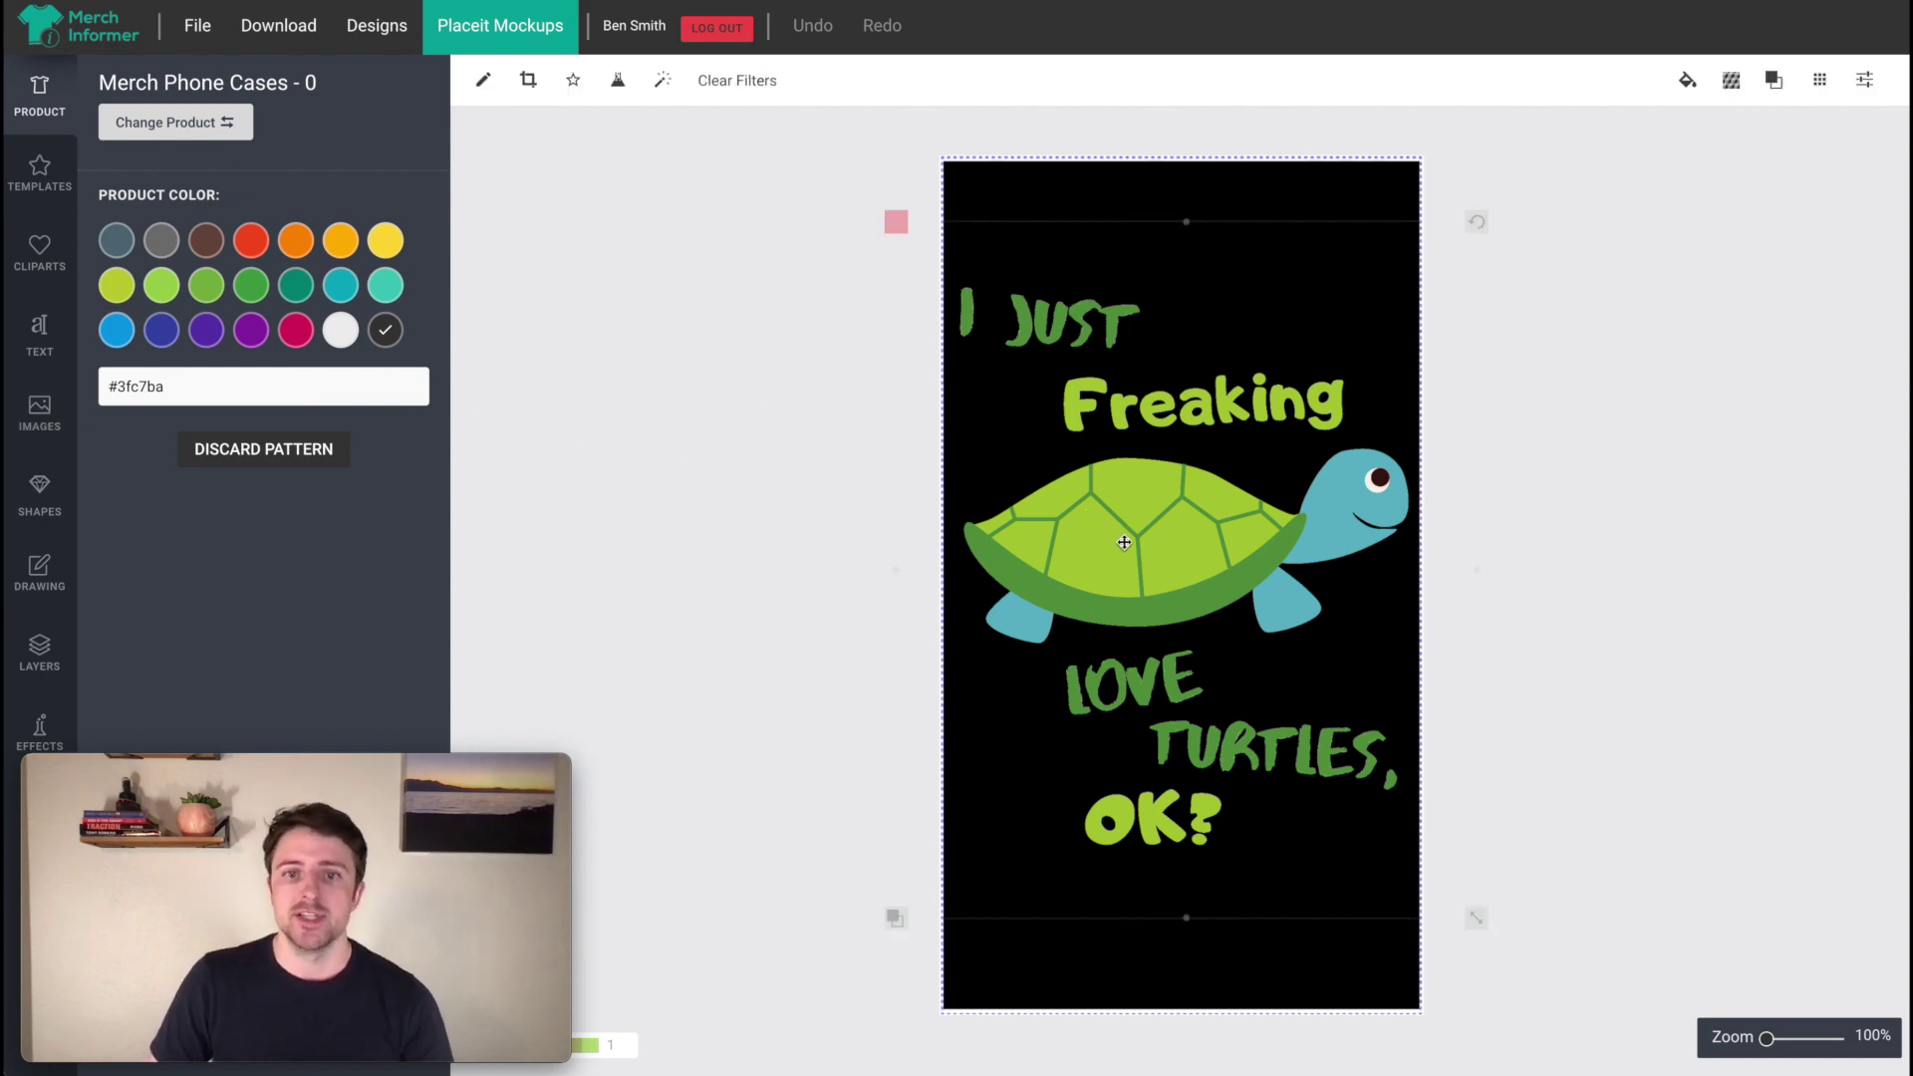
pyautogui.moveTo(1482, 918); pyautogui.dragTo(1336, 828)
pyautogui.moveTo(1152, 608); pyautogui.dragTo(1153, 733)
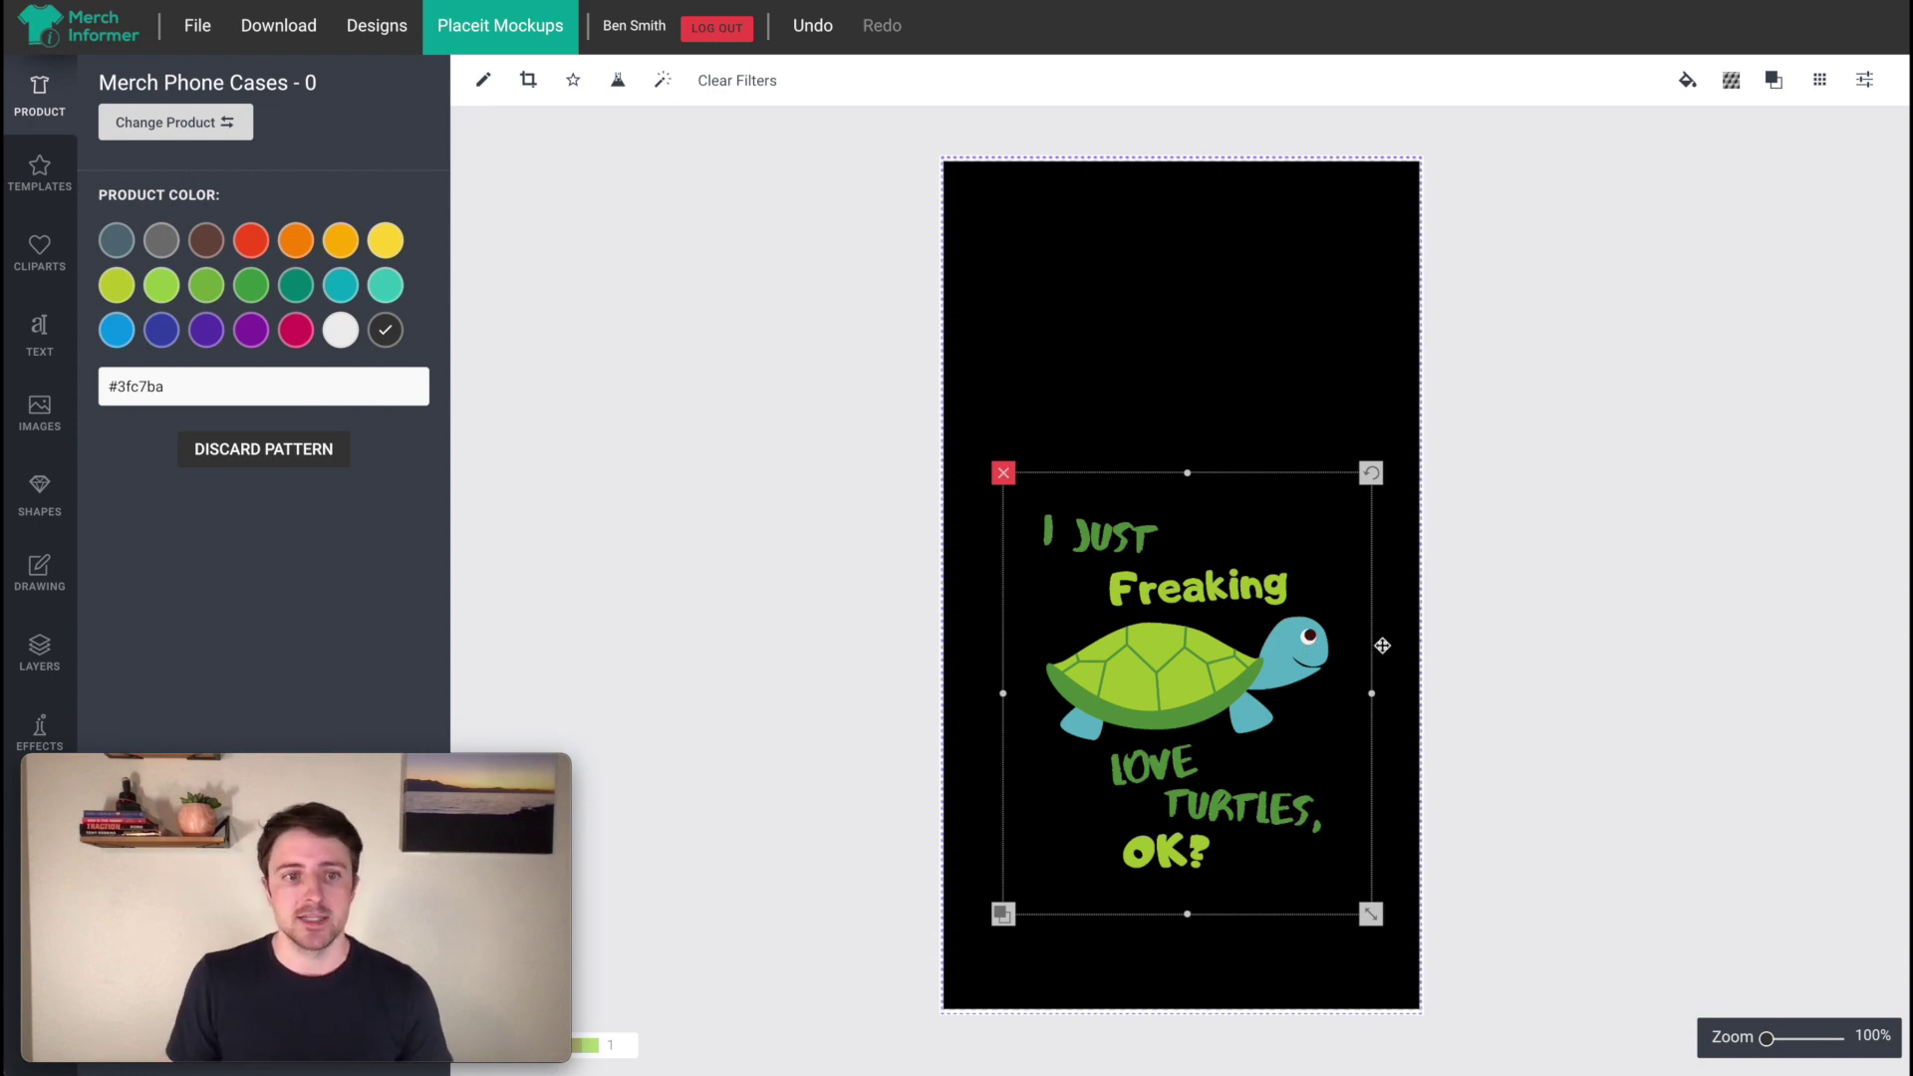
# - Download the finished turtle phone case artwork
pyautogui.click(1570, 253)
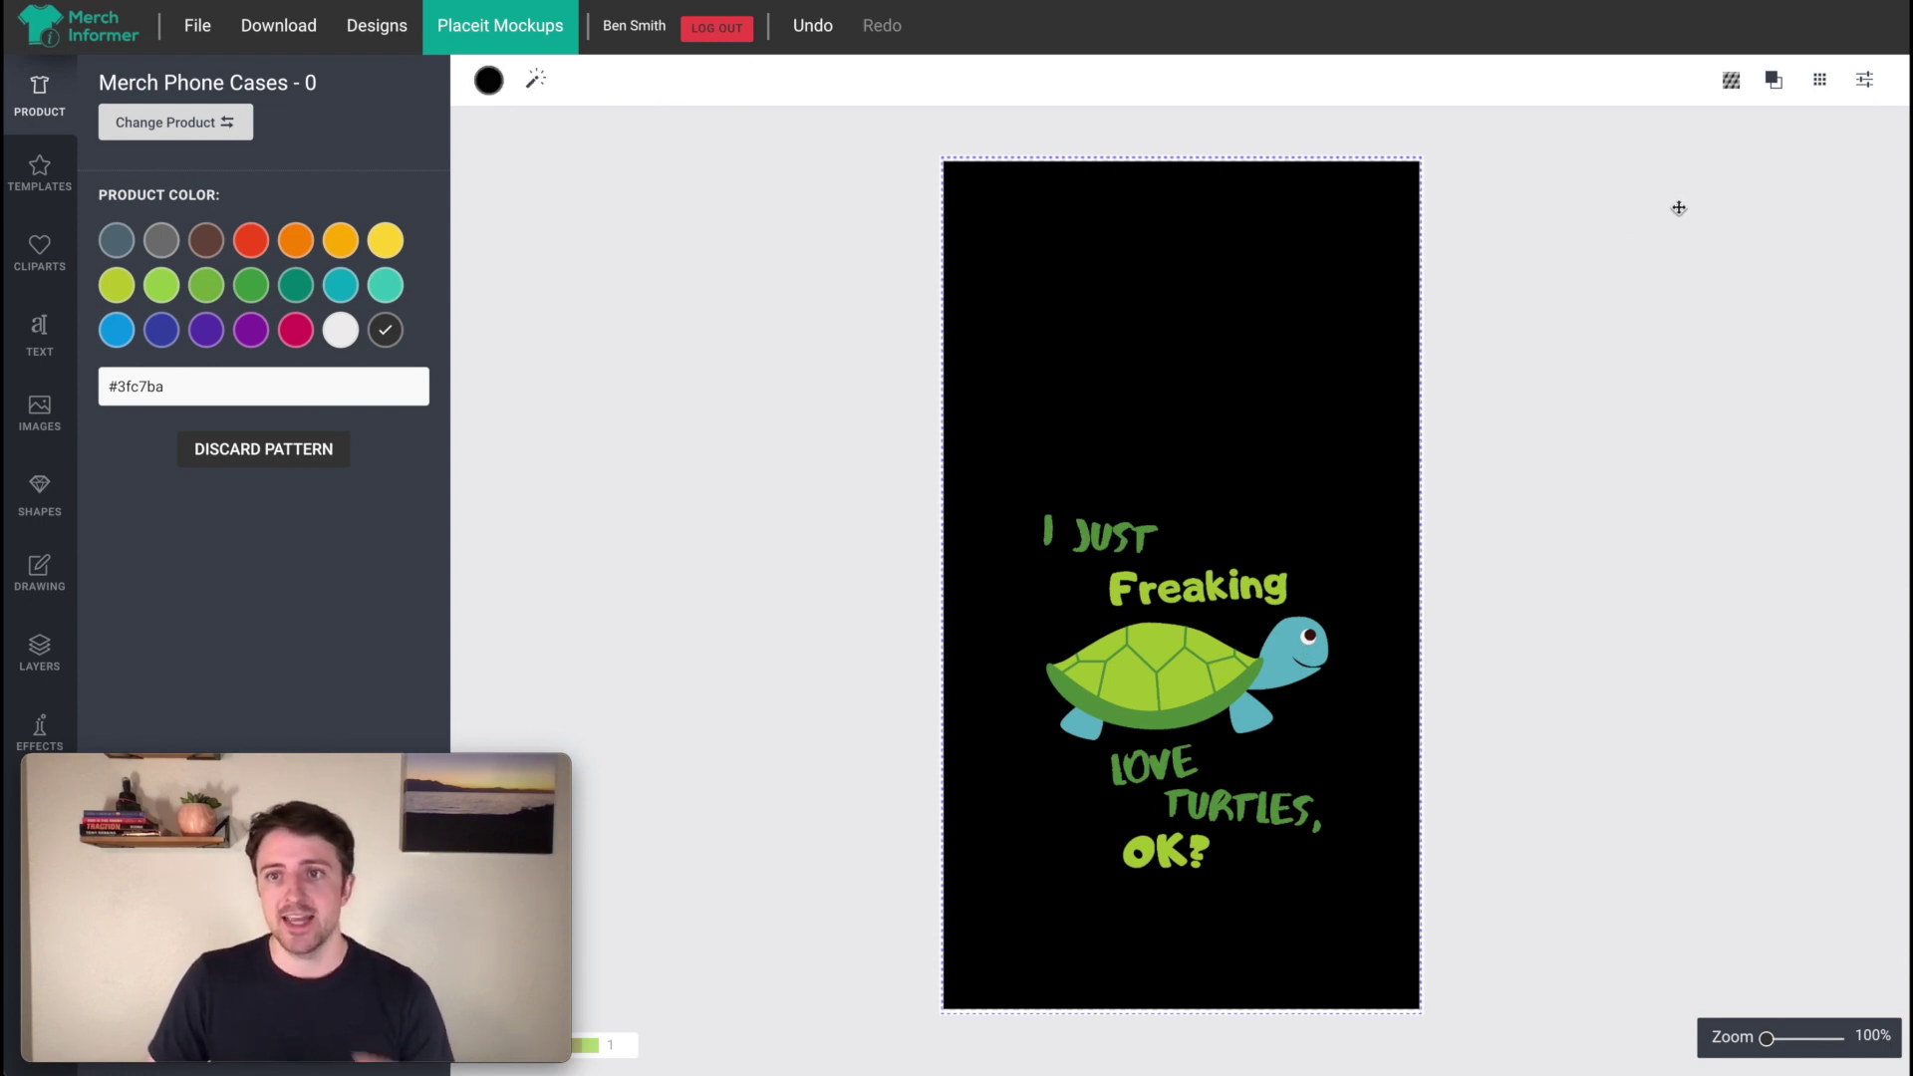
pyautogui.click(1825, 85)
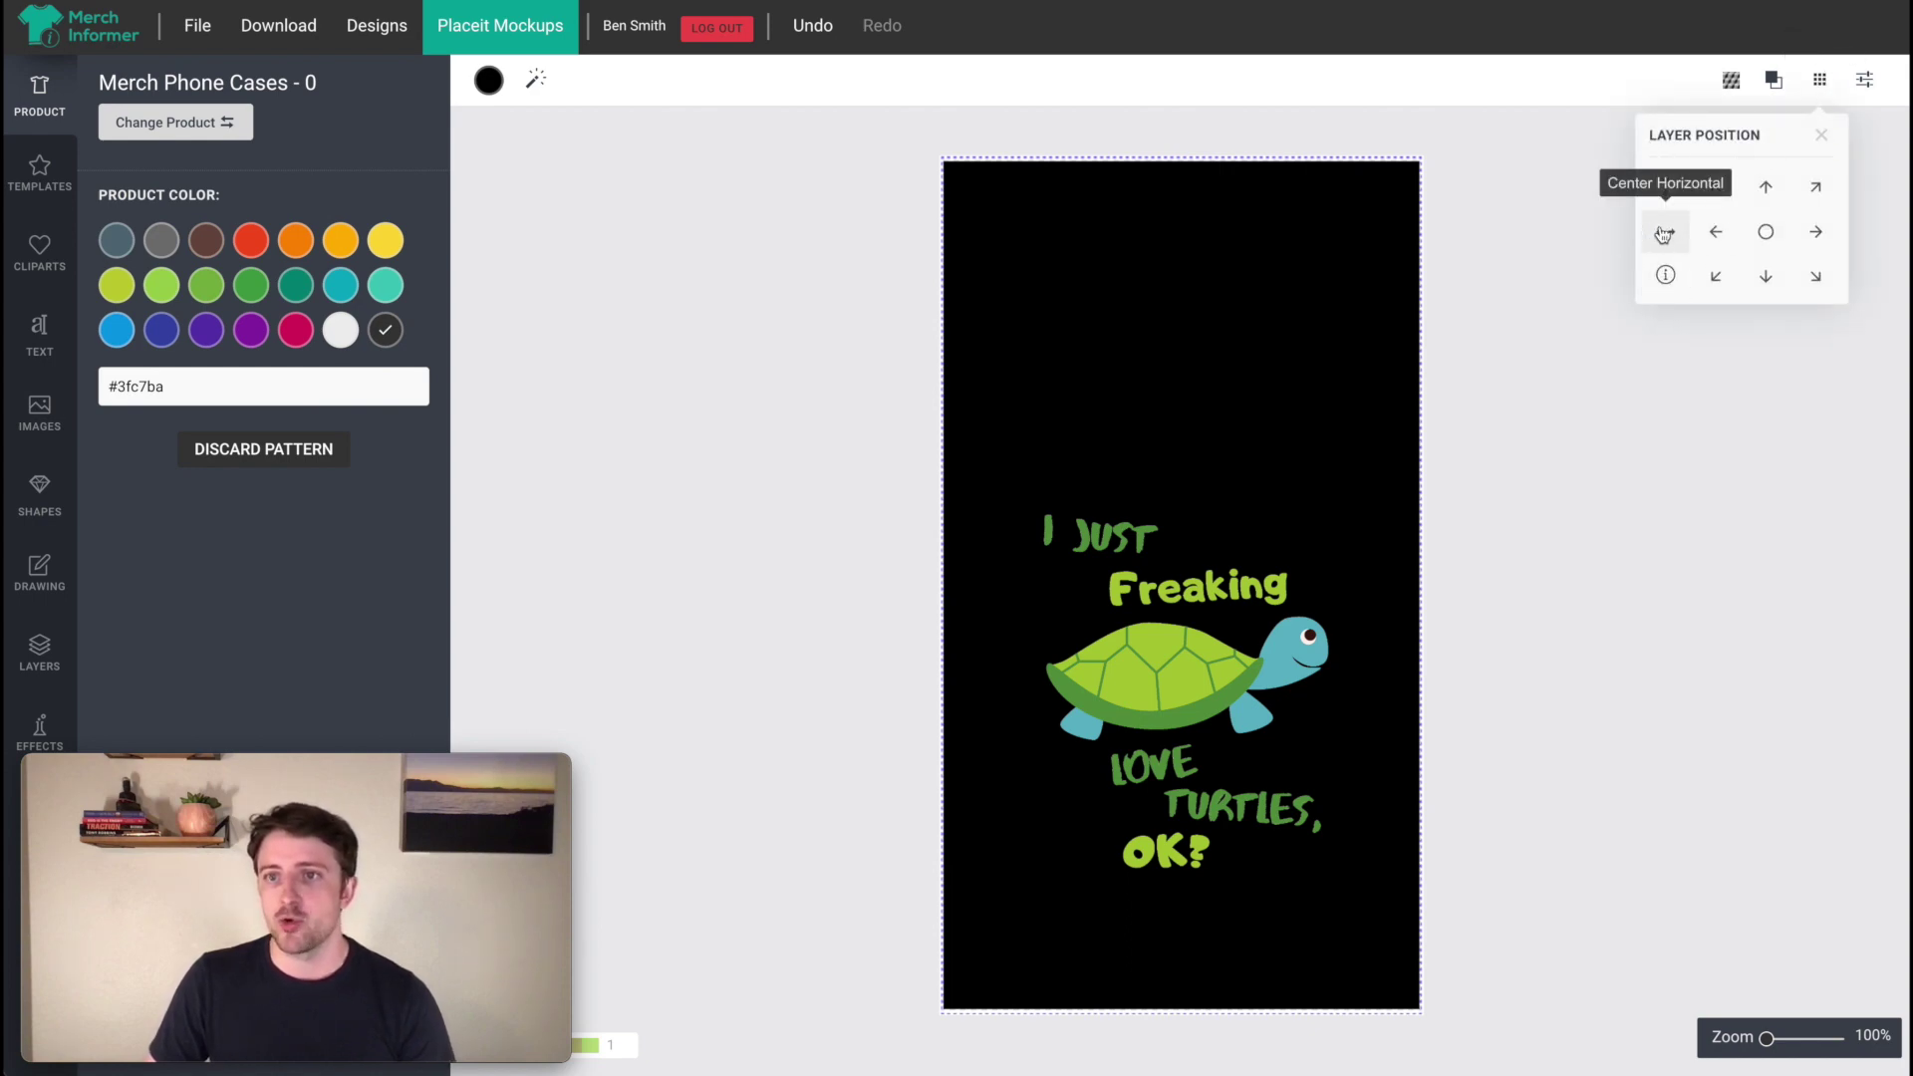
pyautogui.click(1610, 535)
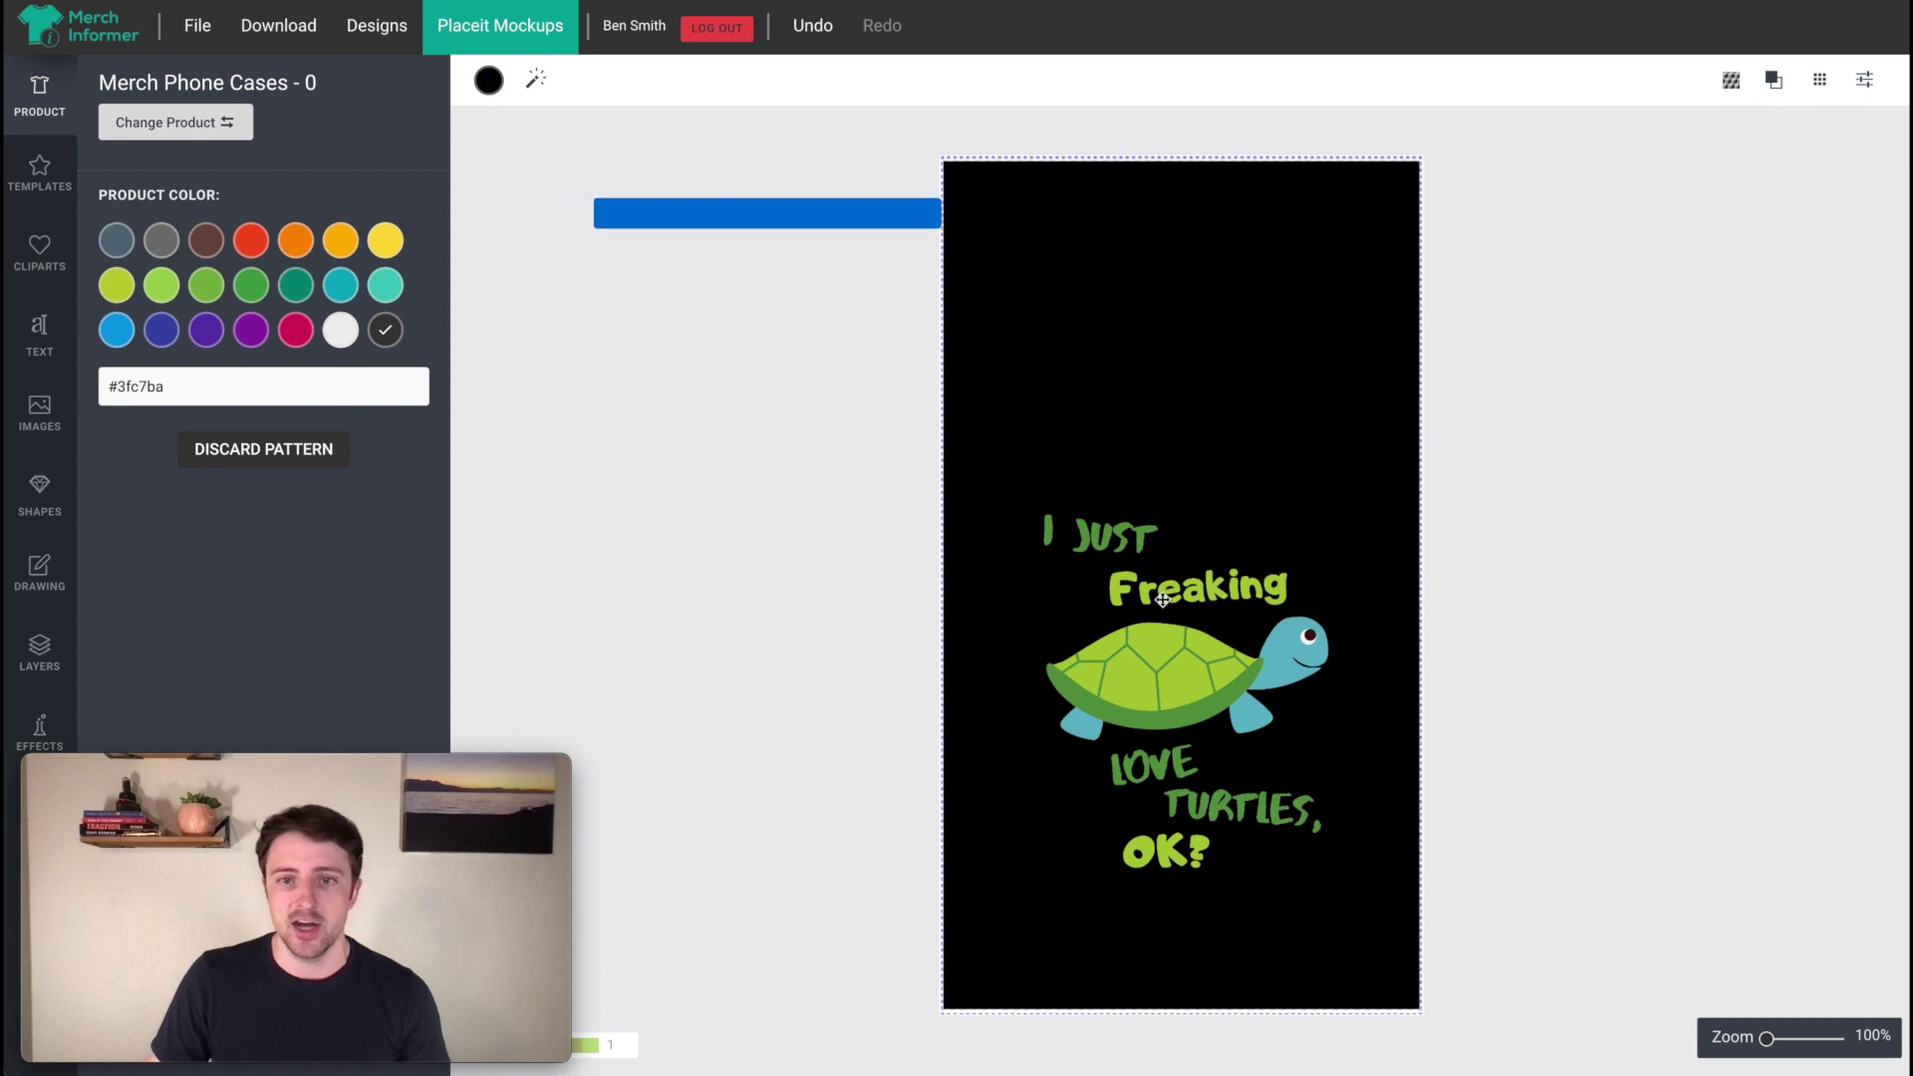
pyautogui.click(269, 37)
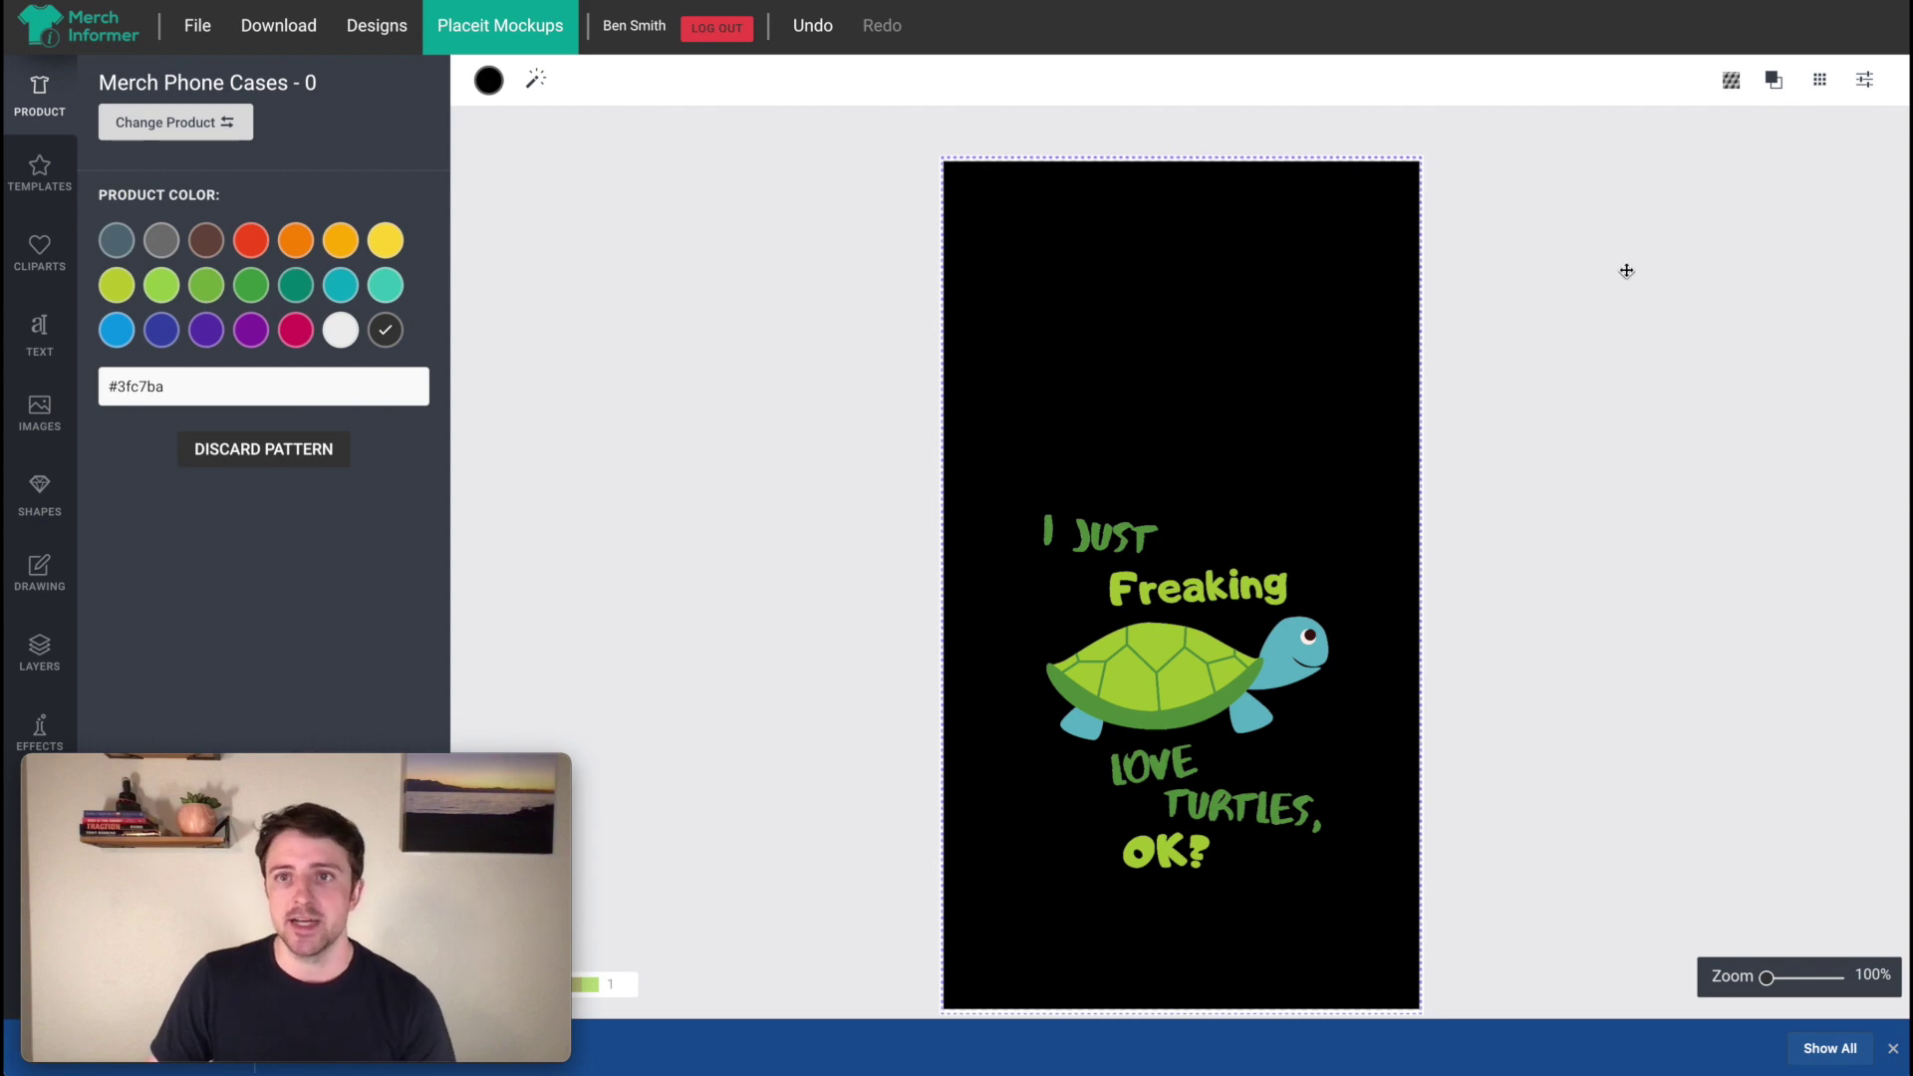
# - From the Merch dashboard, start a single new product and dismiss the popup on Create products
pyautogui.hotkey('ctrl', 'Tab')
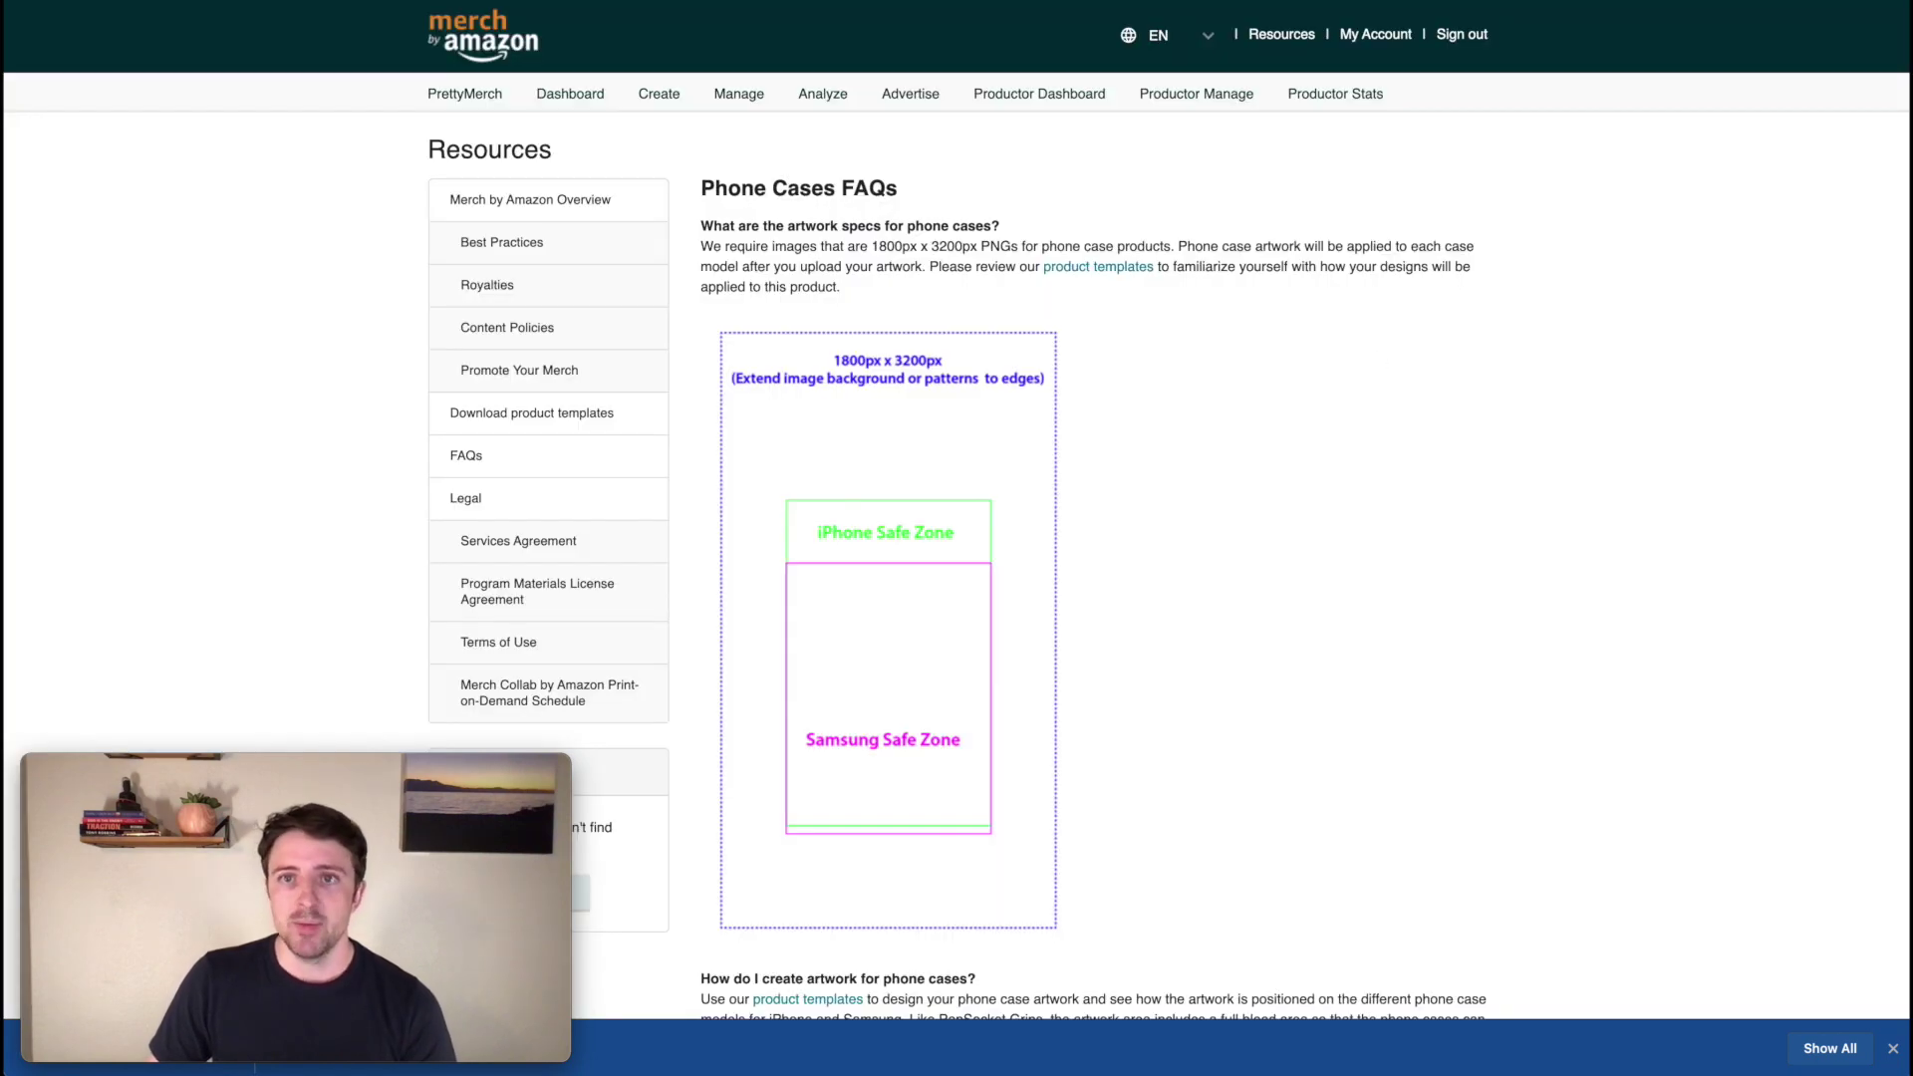
pyautogui.hotkey('ctrl', 'Tab')
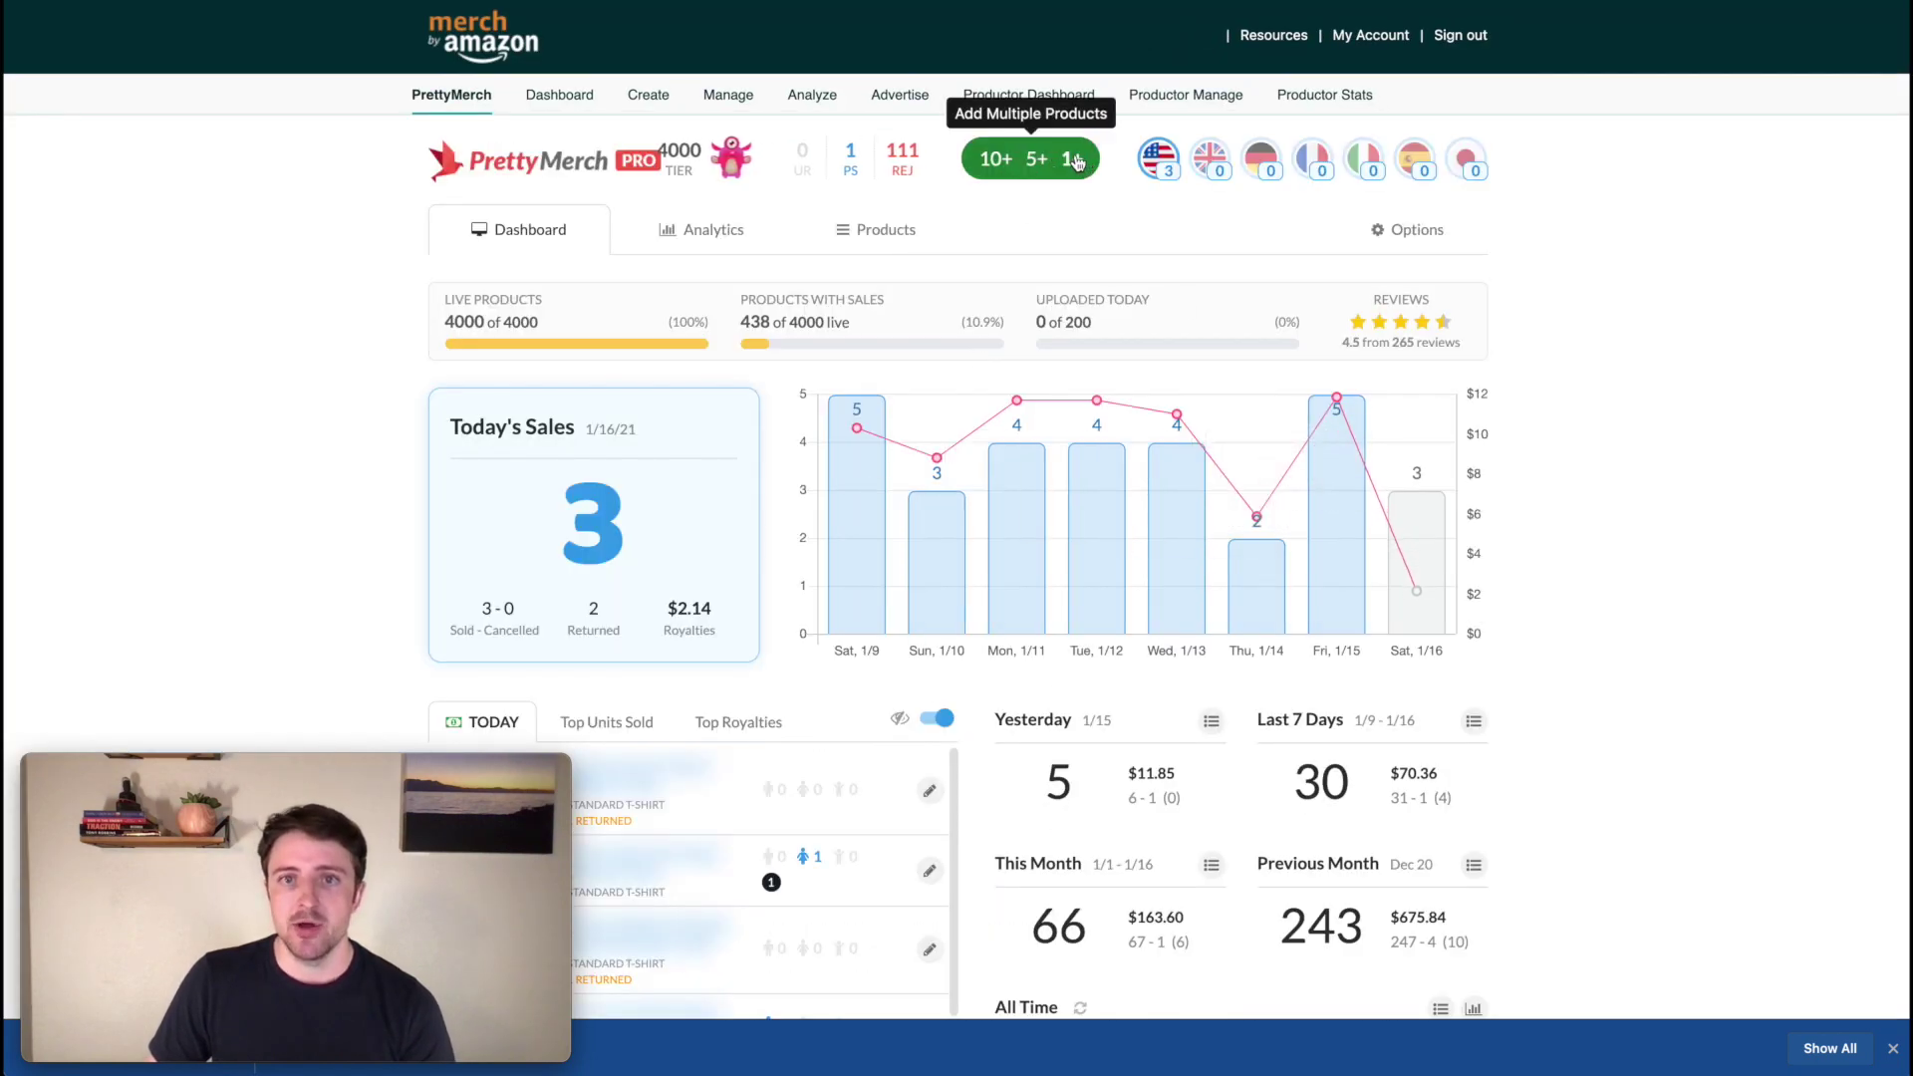
pyautogui.click(1072, 159)
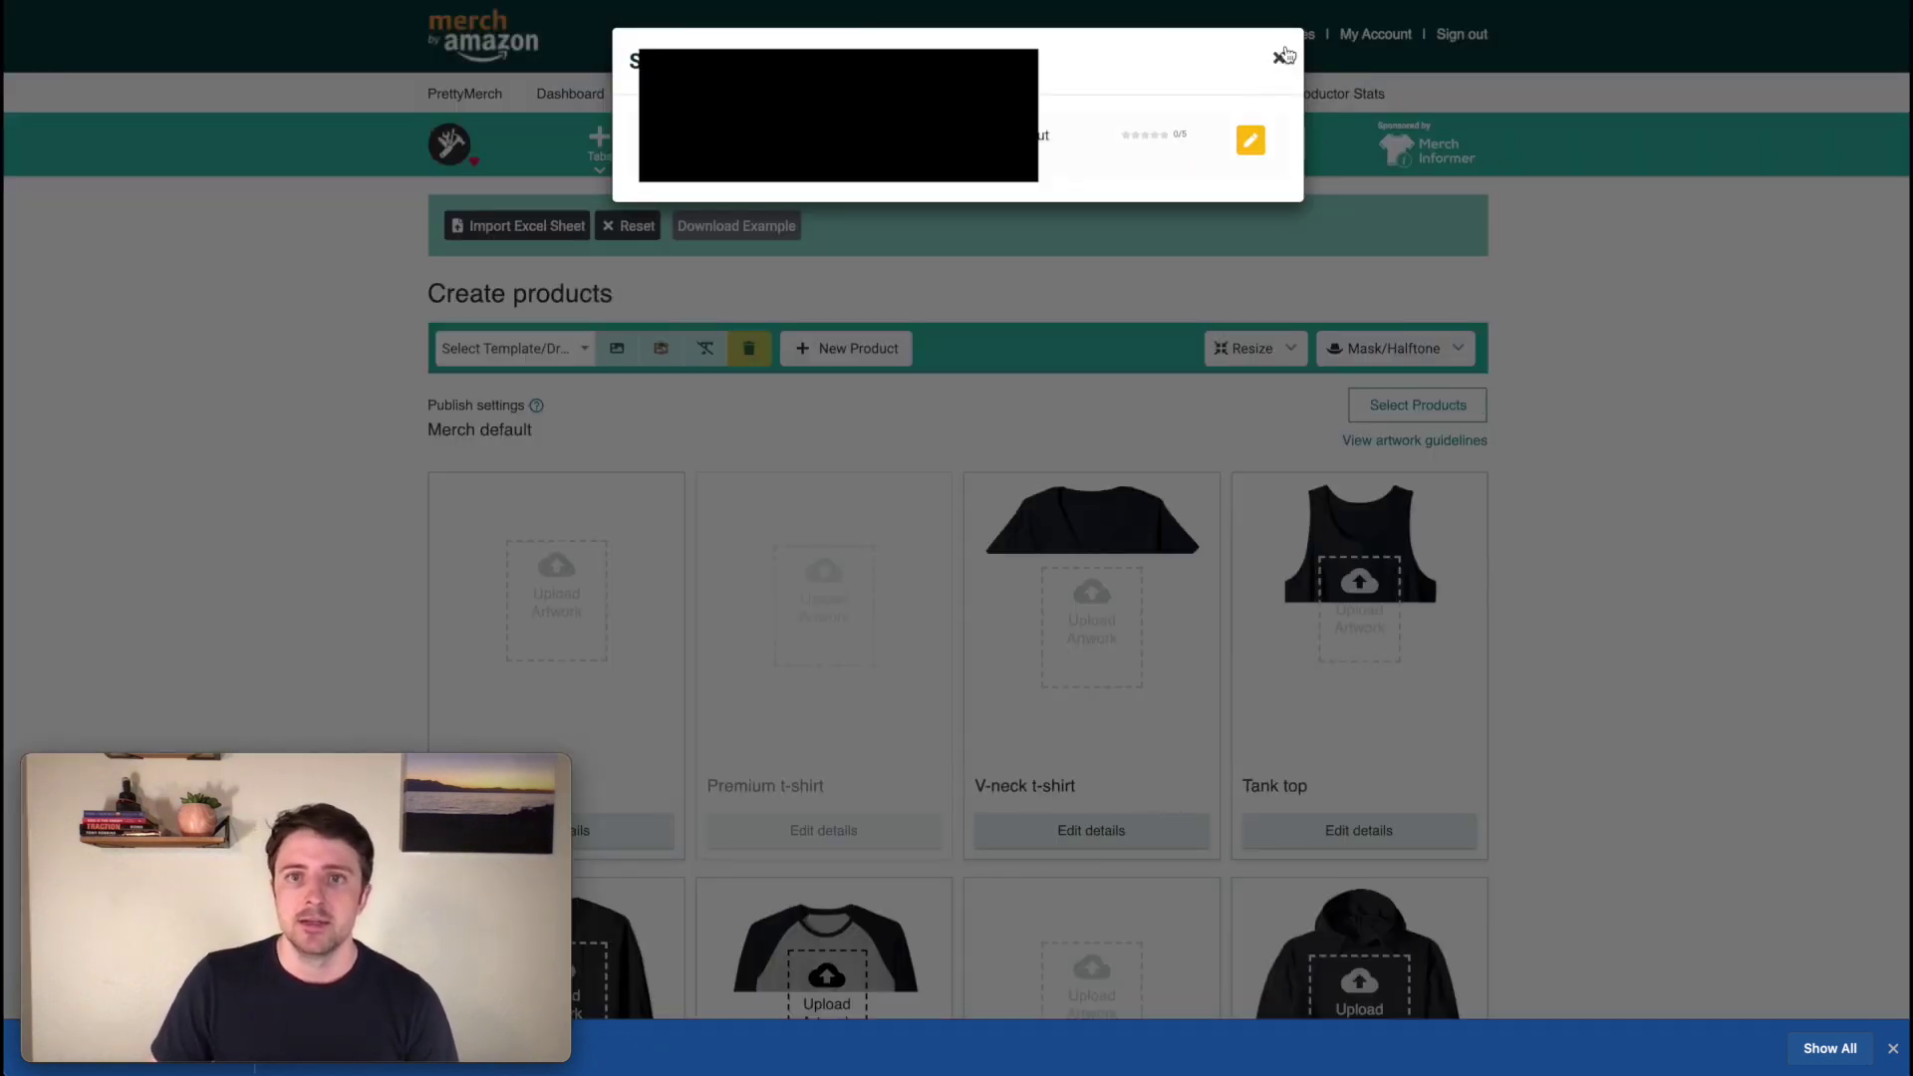
pyautogui.click(1278, 60)
pyautogui.scroll(-5, 1601, 286)
pyautogui.scroll(5, 1545, 256)
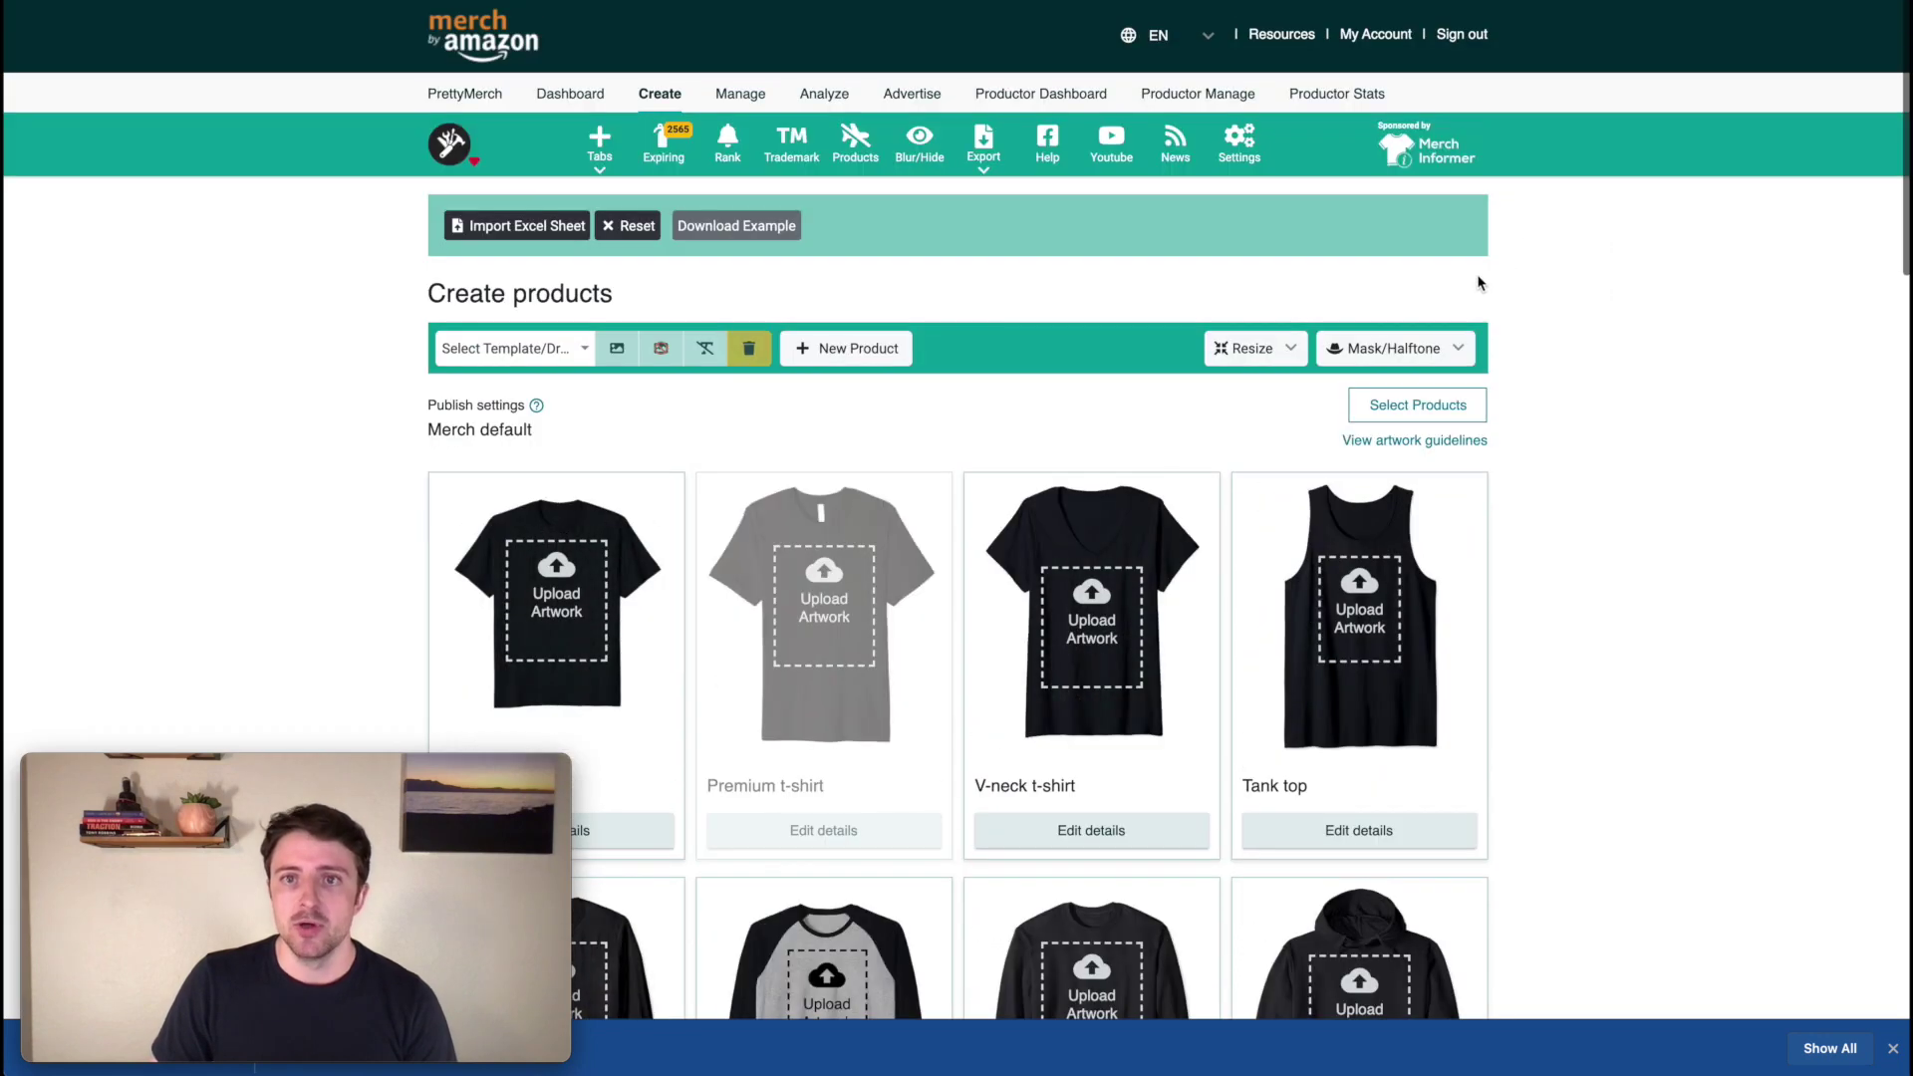
# - Limit the product selection to iPhone cases and Samsung Galaxy cases on .com
pyautogui.click(1444, 406)
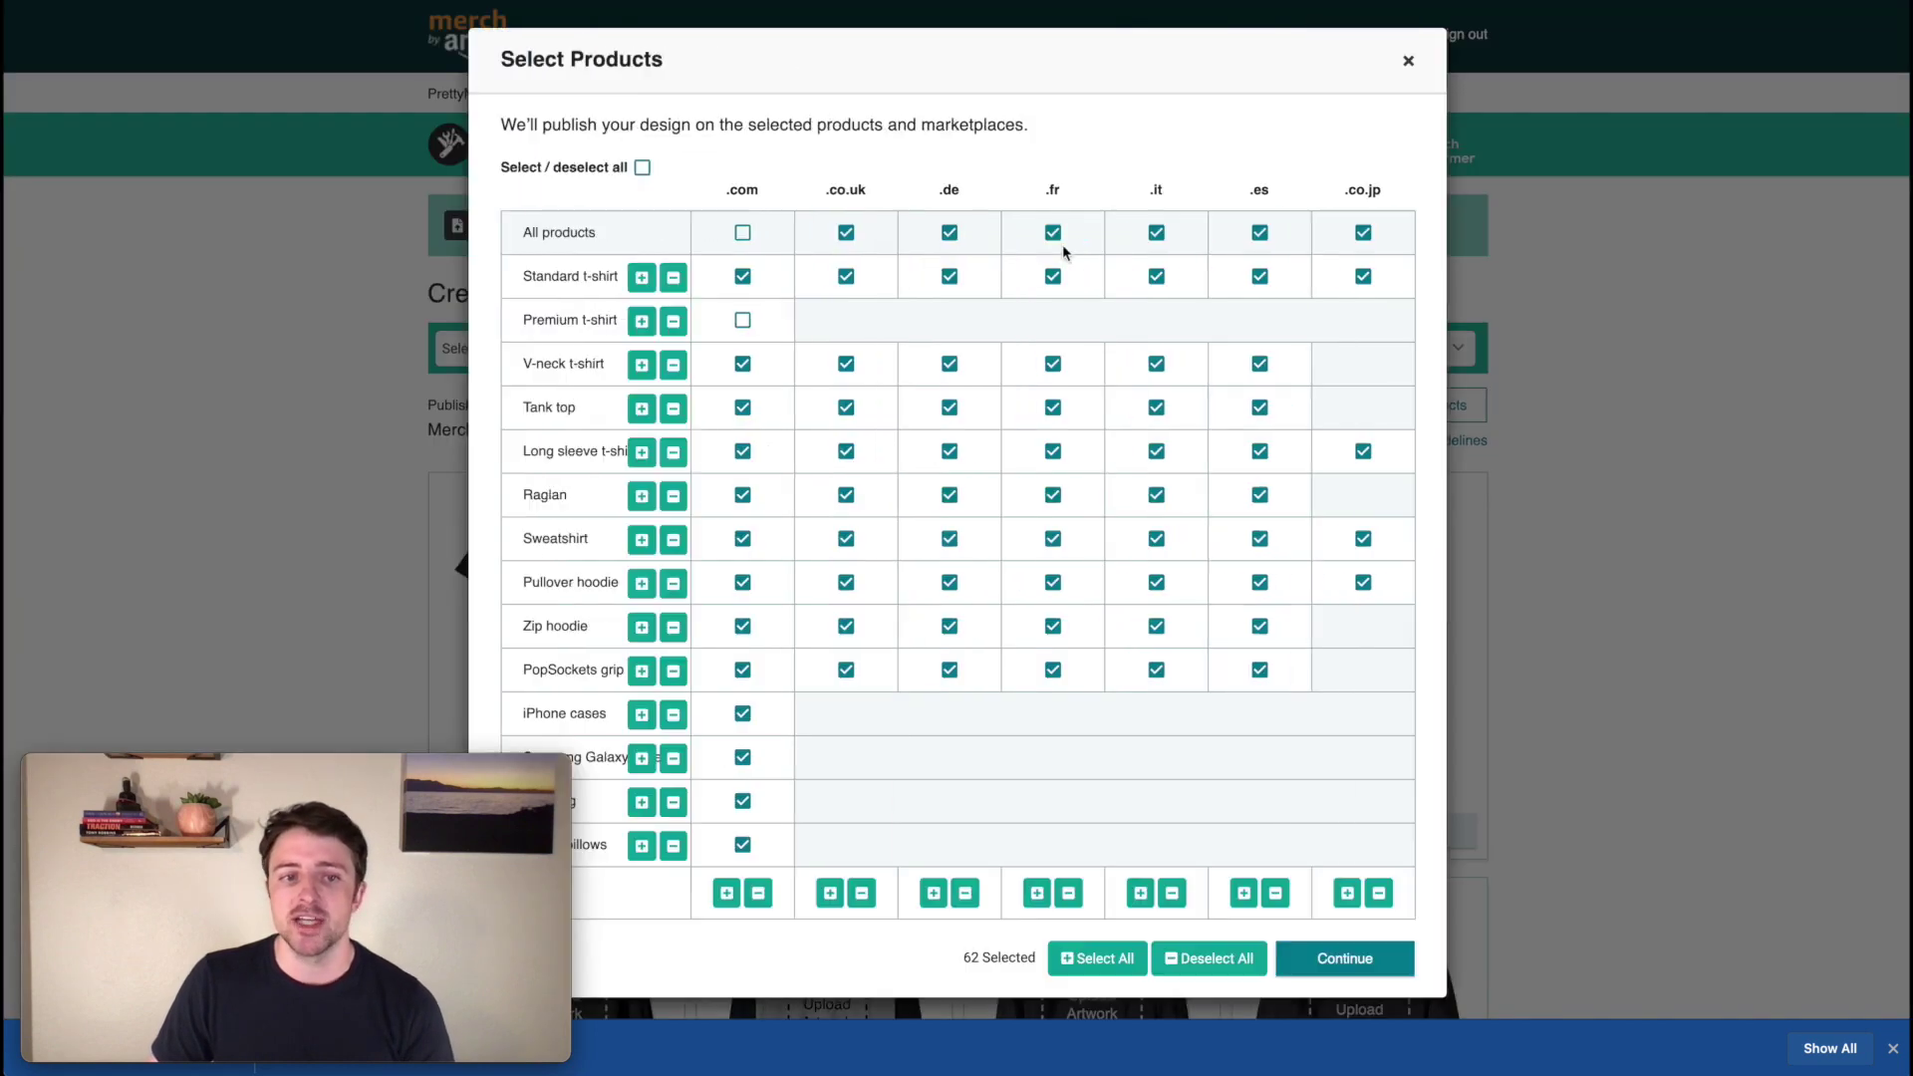
pyautogui.click(641, 168)
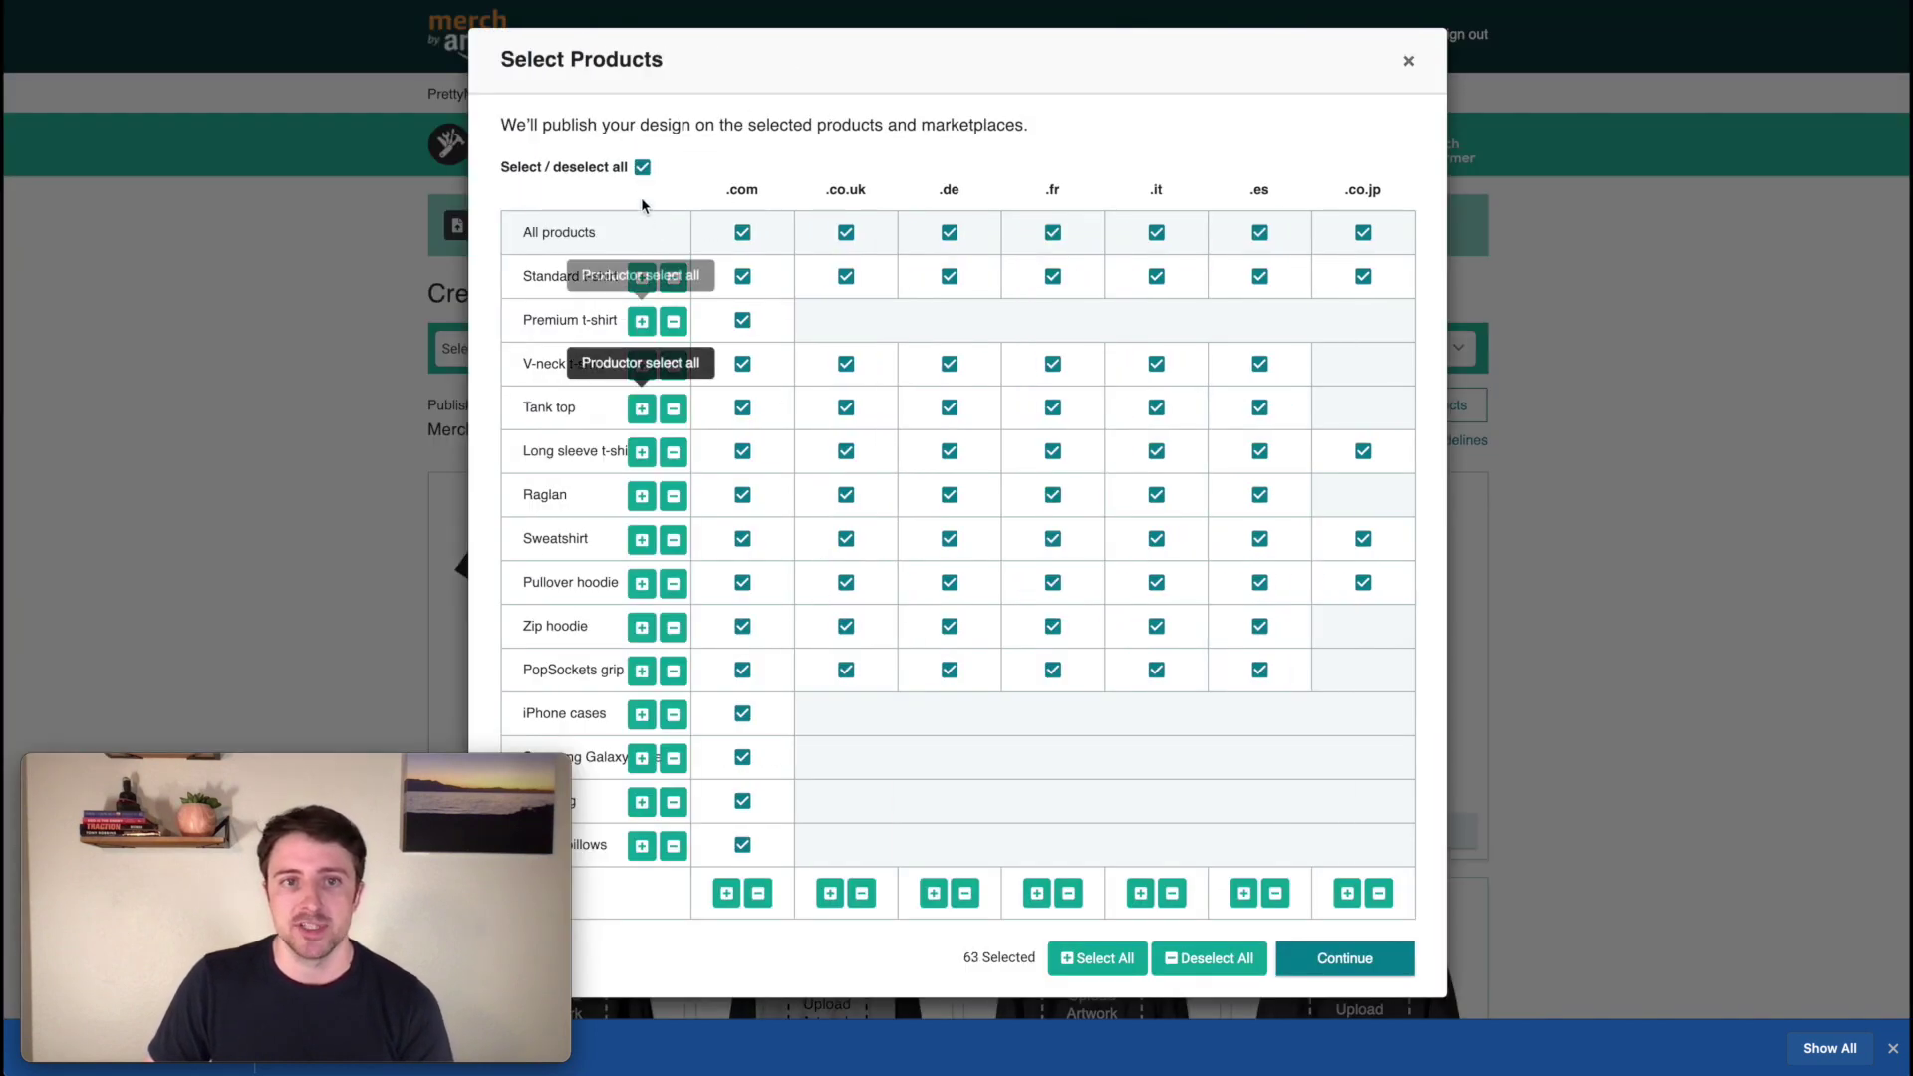
pyautogui.click(640, 168)
pyautogui.click(742, 714)
pyautogui.click(742, 757)
pyautogui.click(1340, 959)
# - Upload the turtle PNG artwork onto the iPhone cases card
pyautogui.scroll(-3, 1133, 485)
pyautogui.scroll(-10, 1133, 485)
pyautogui.scroll(2, 1132, 488)
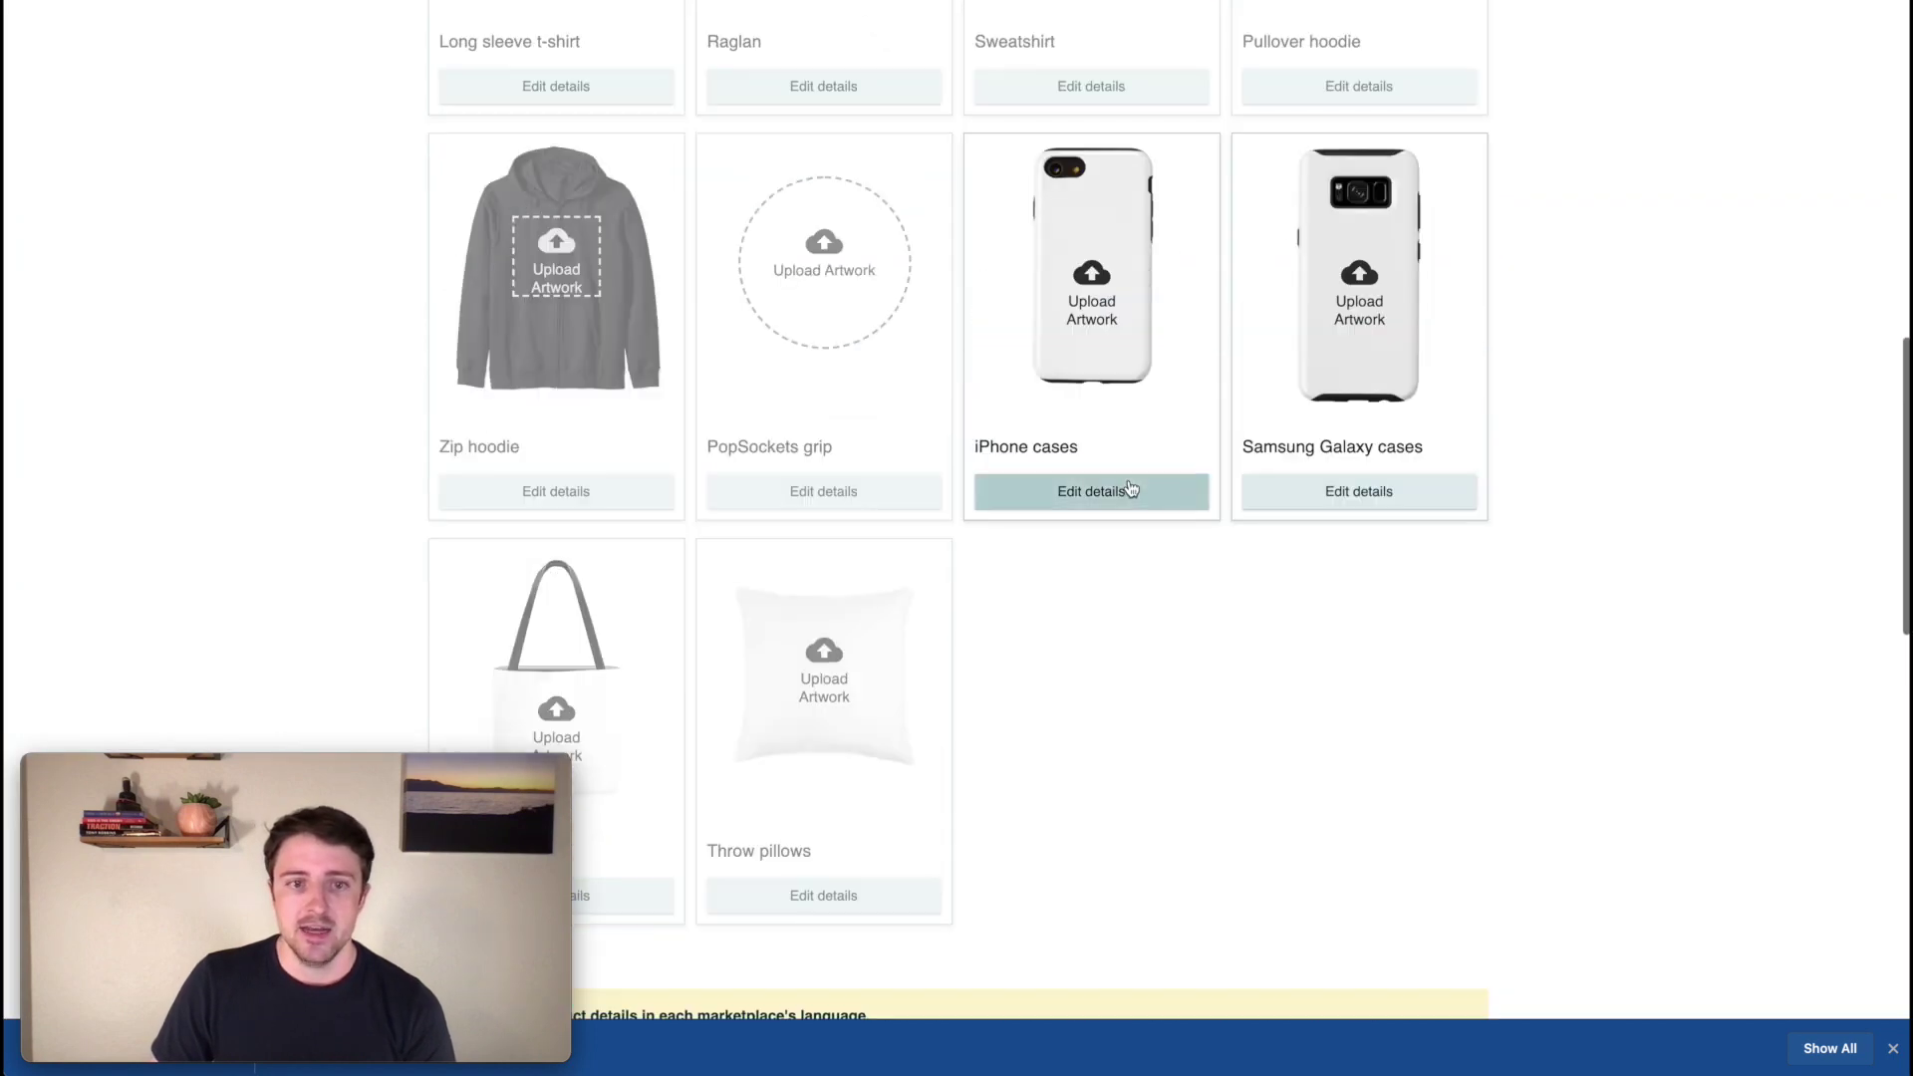
pyautogui.moveTo(321, 771); pyautogui.dragTo(315, 714)
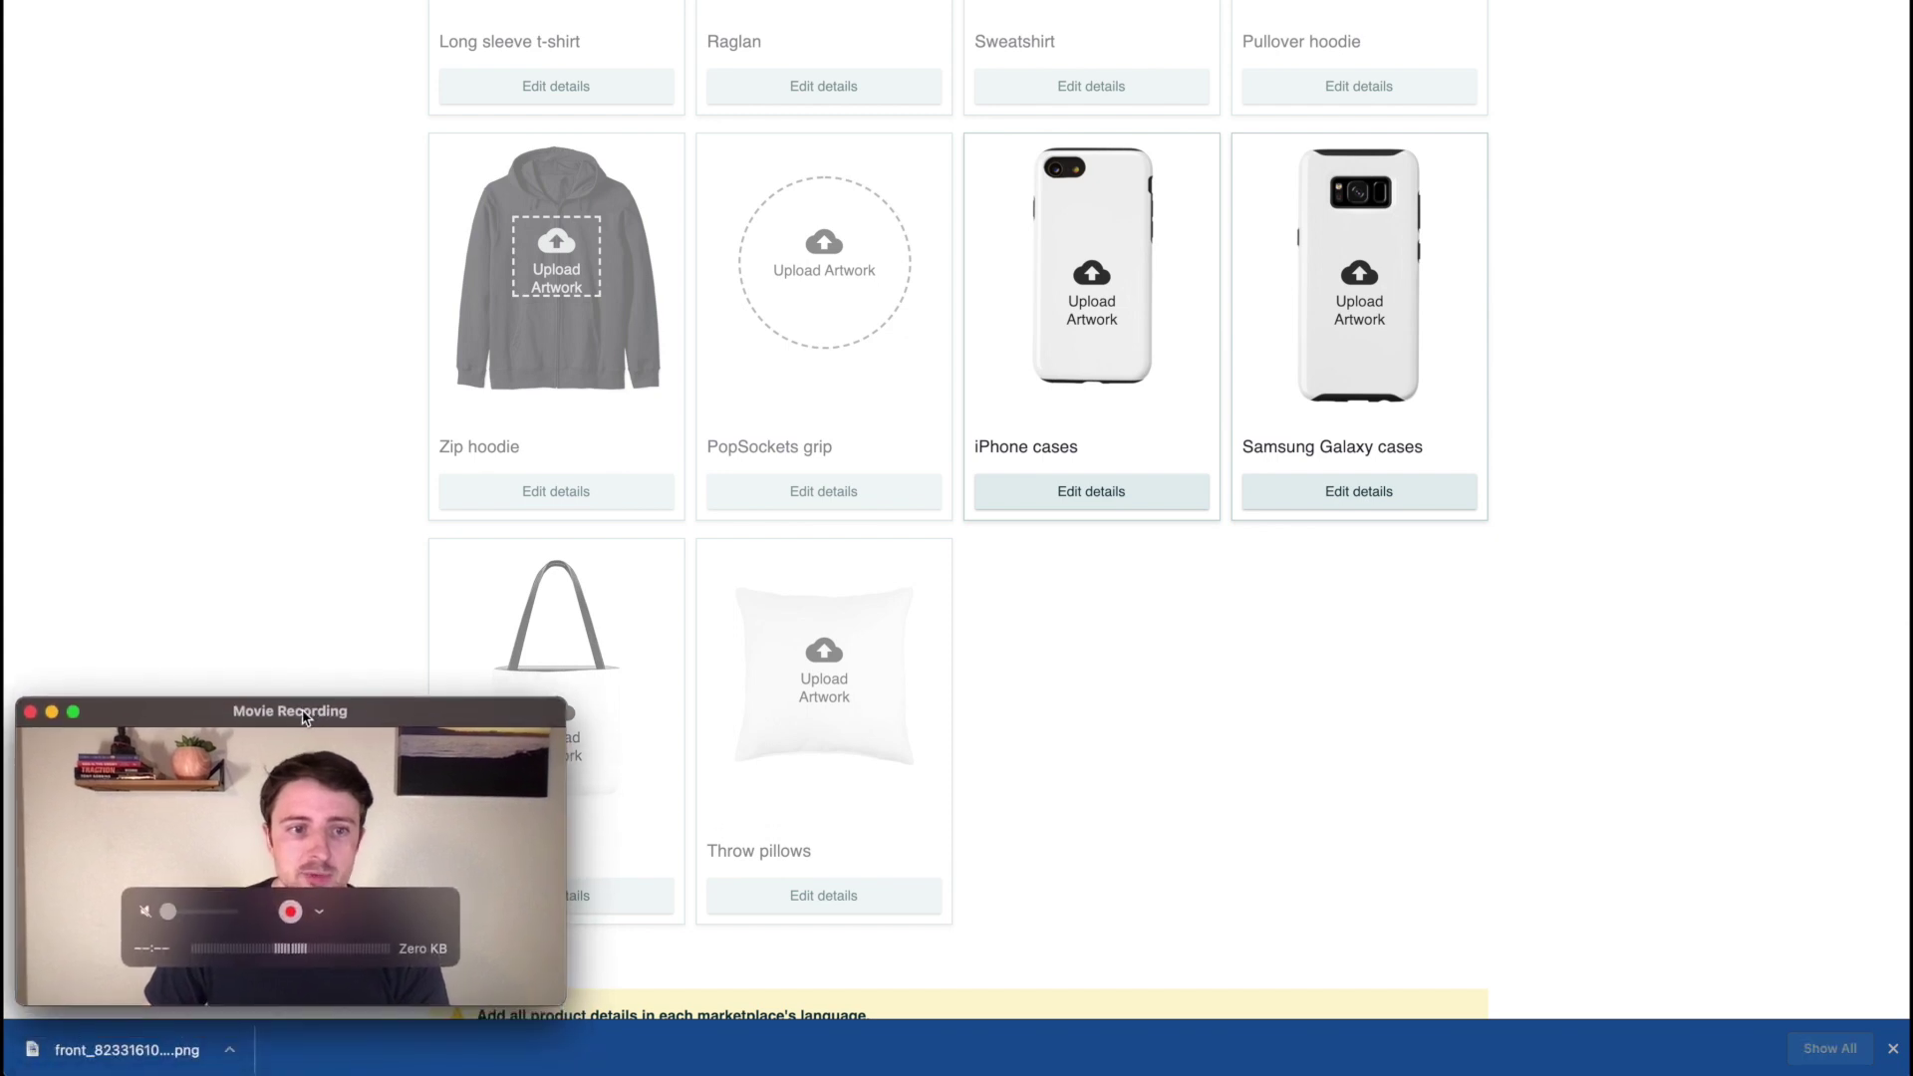
pyautogui.moveTo(897, 693); pyautogui.dragTo(1096, 318)
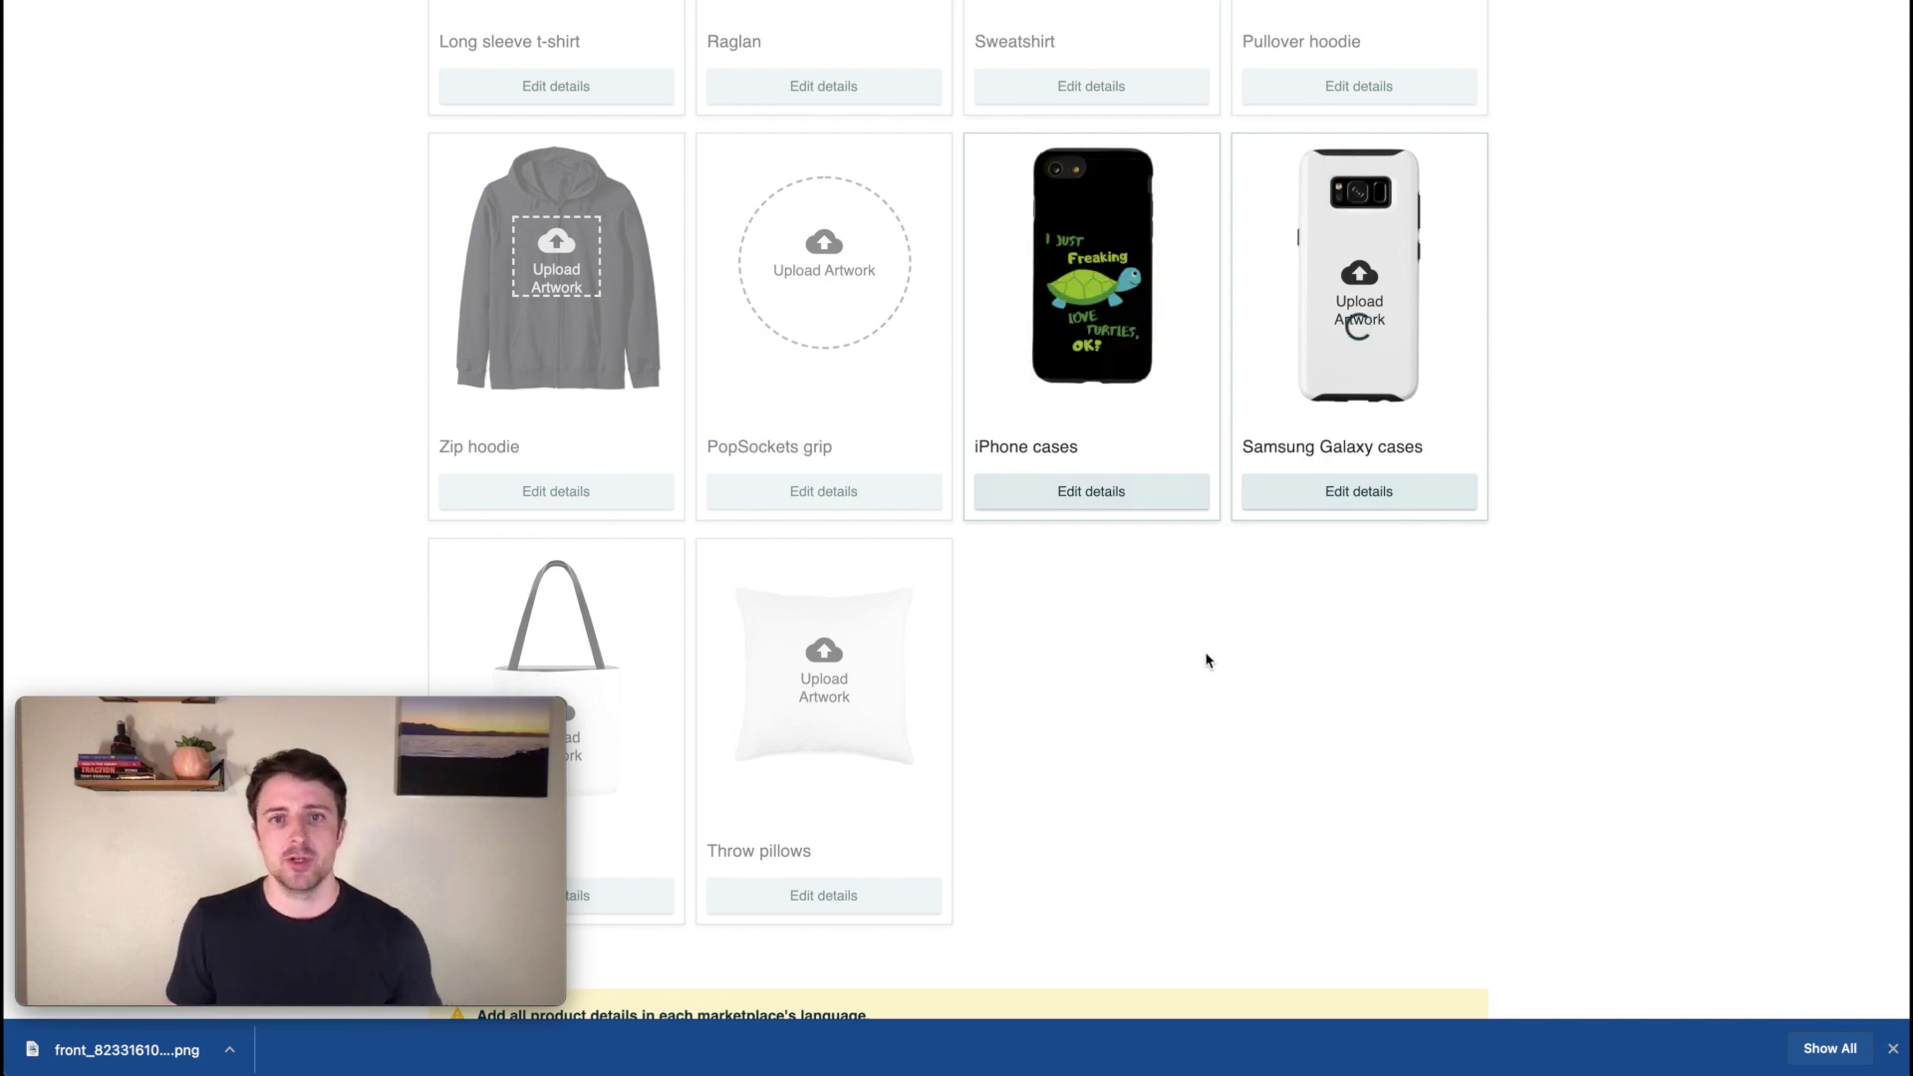
pyautogui.scroll(12, 1206, 653)
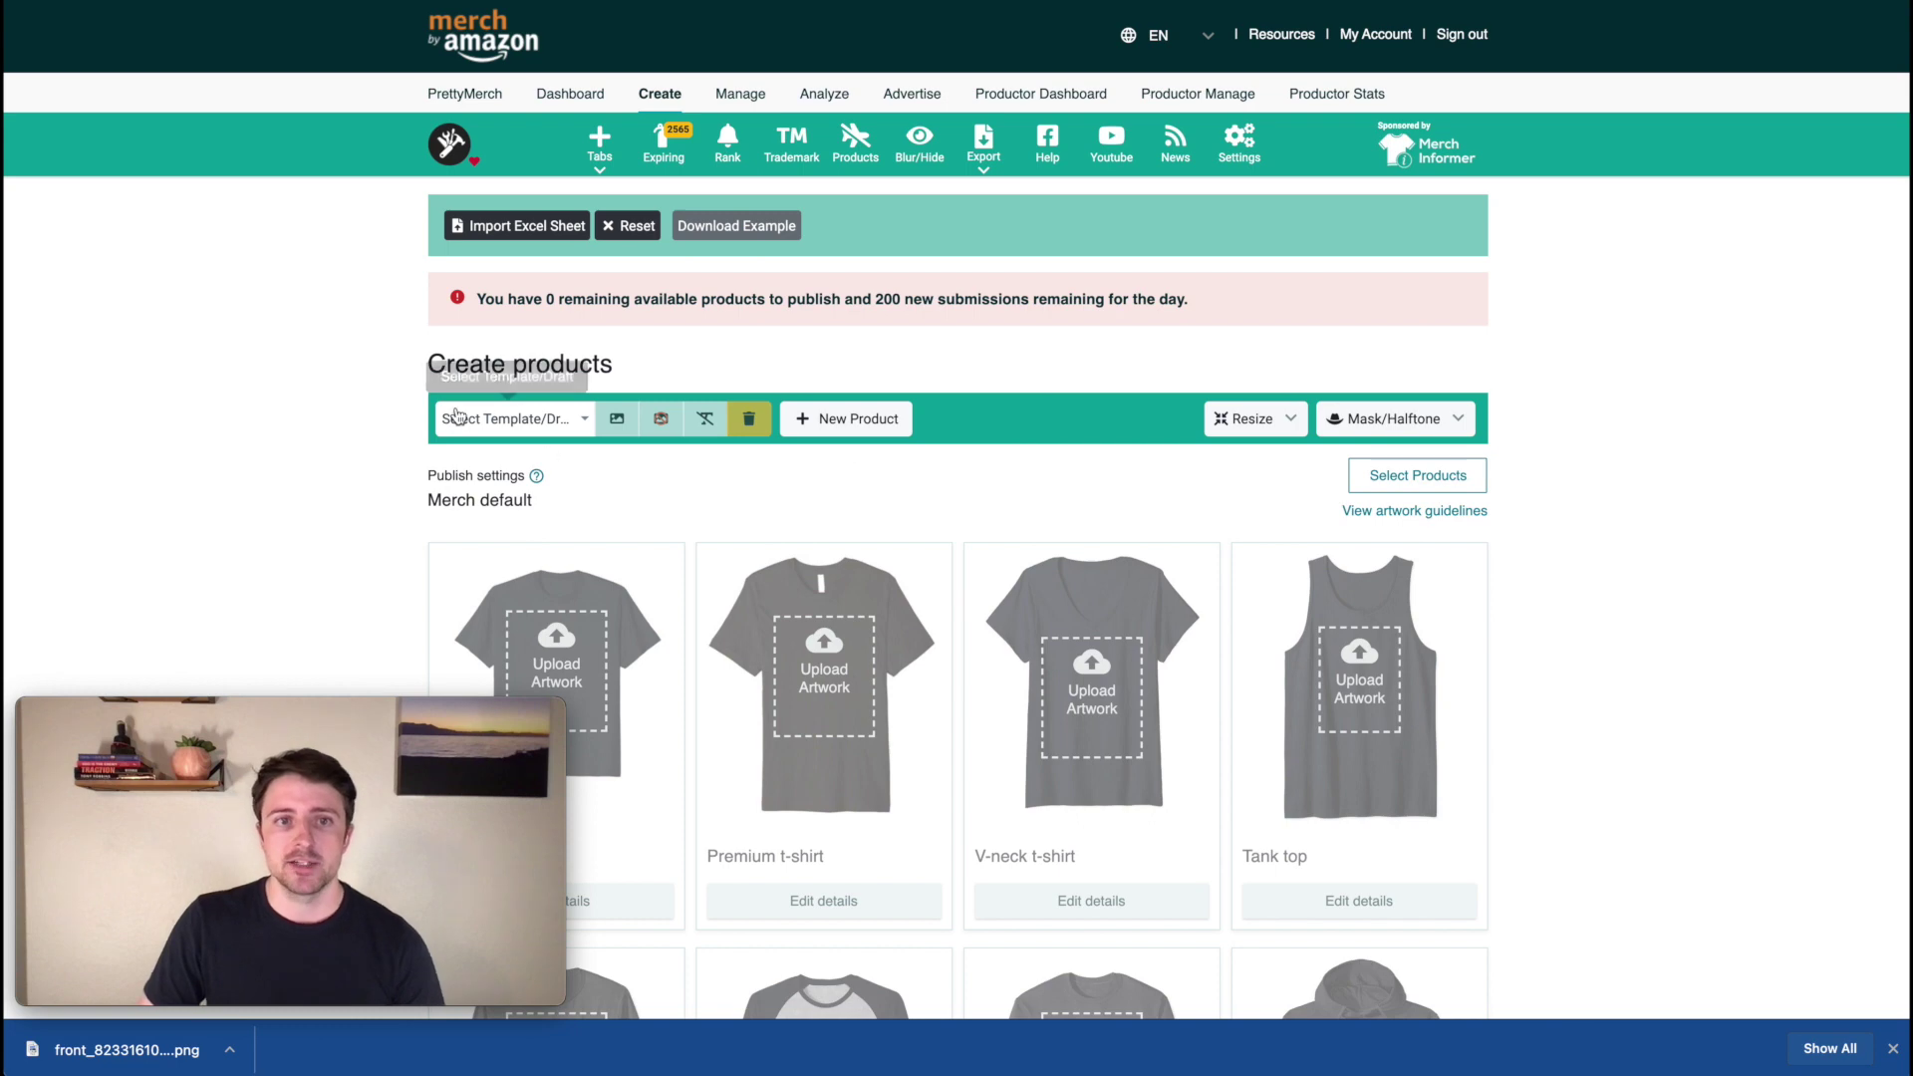
pyautogui.scroll(-4, 1166, 479)
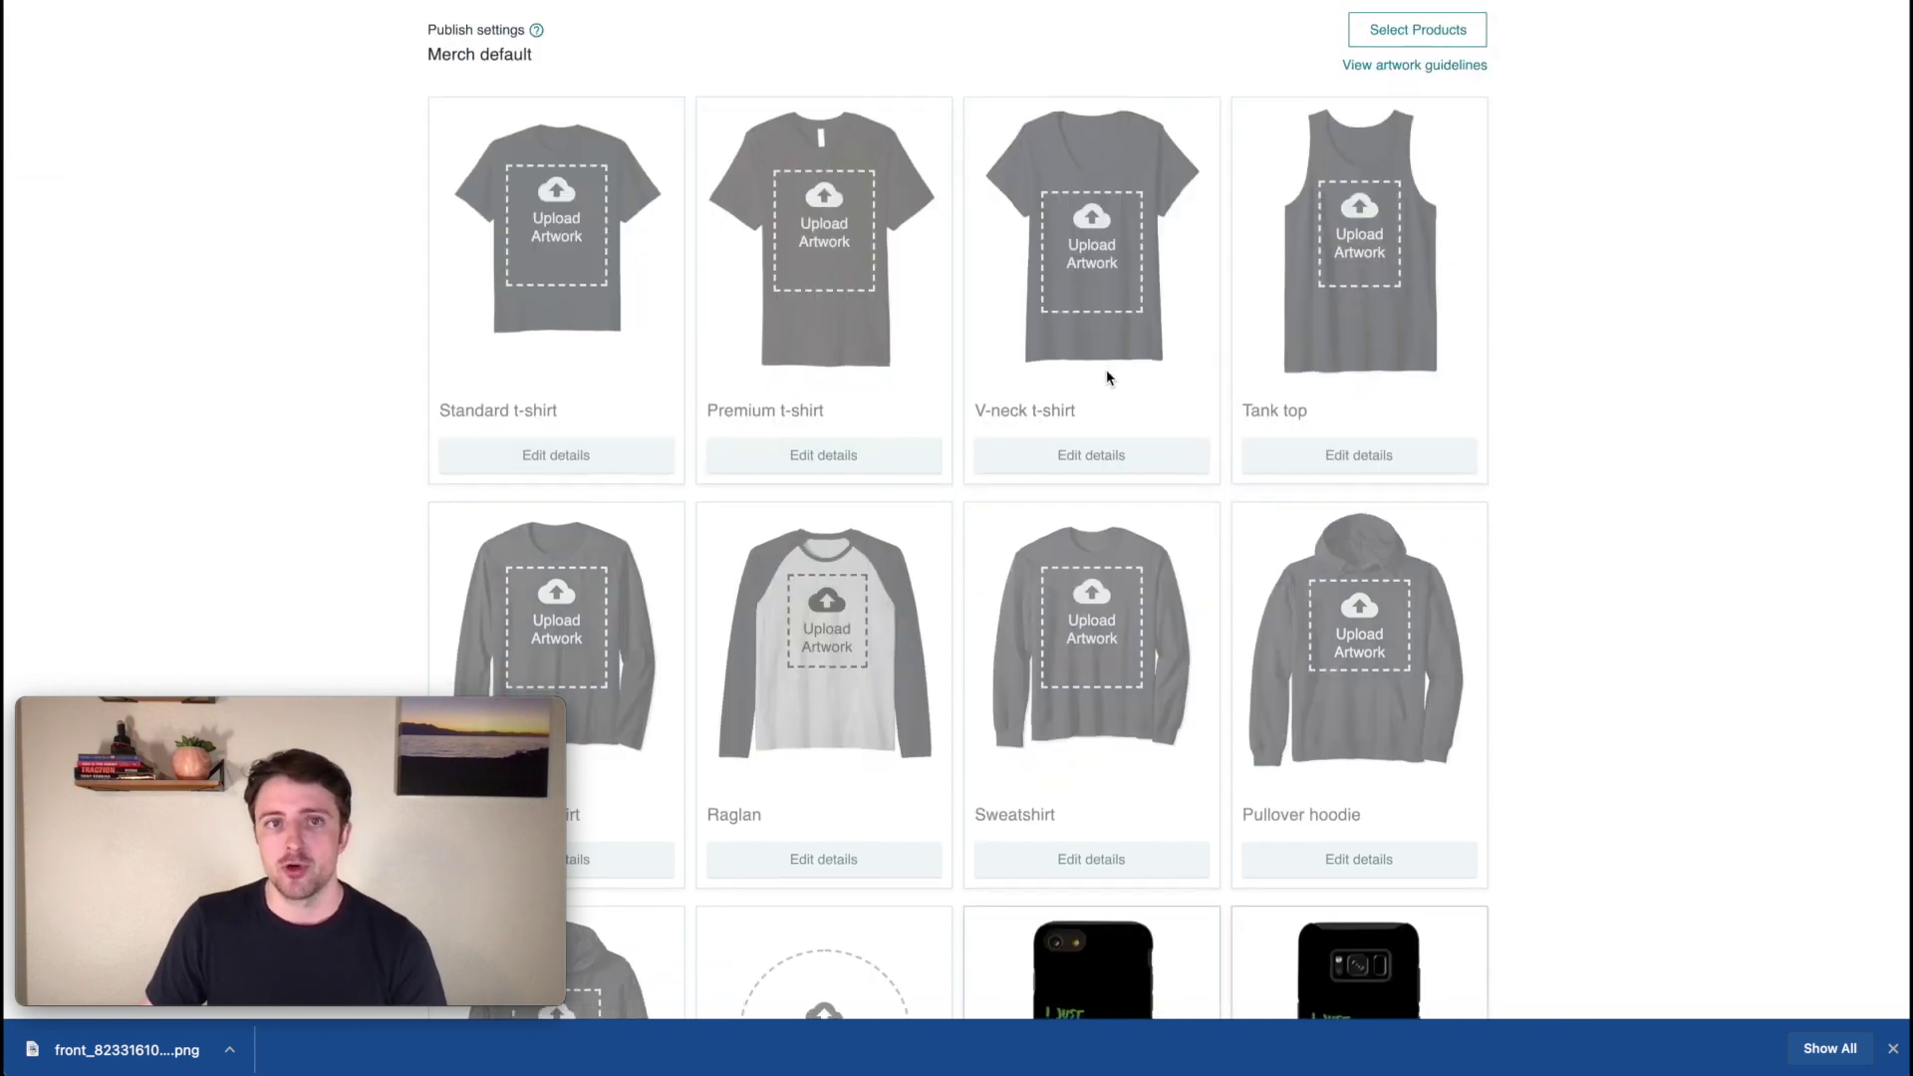
pyautogui.scroll(-13, 1106, 376)
pyautogui.scroll(-3, 1104, 375)
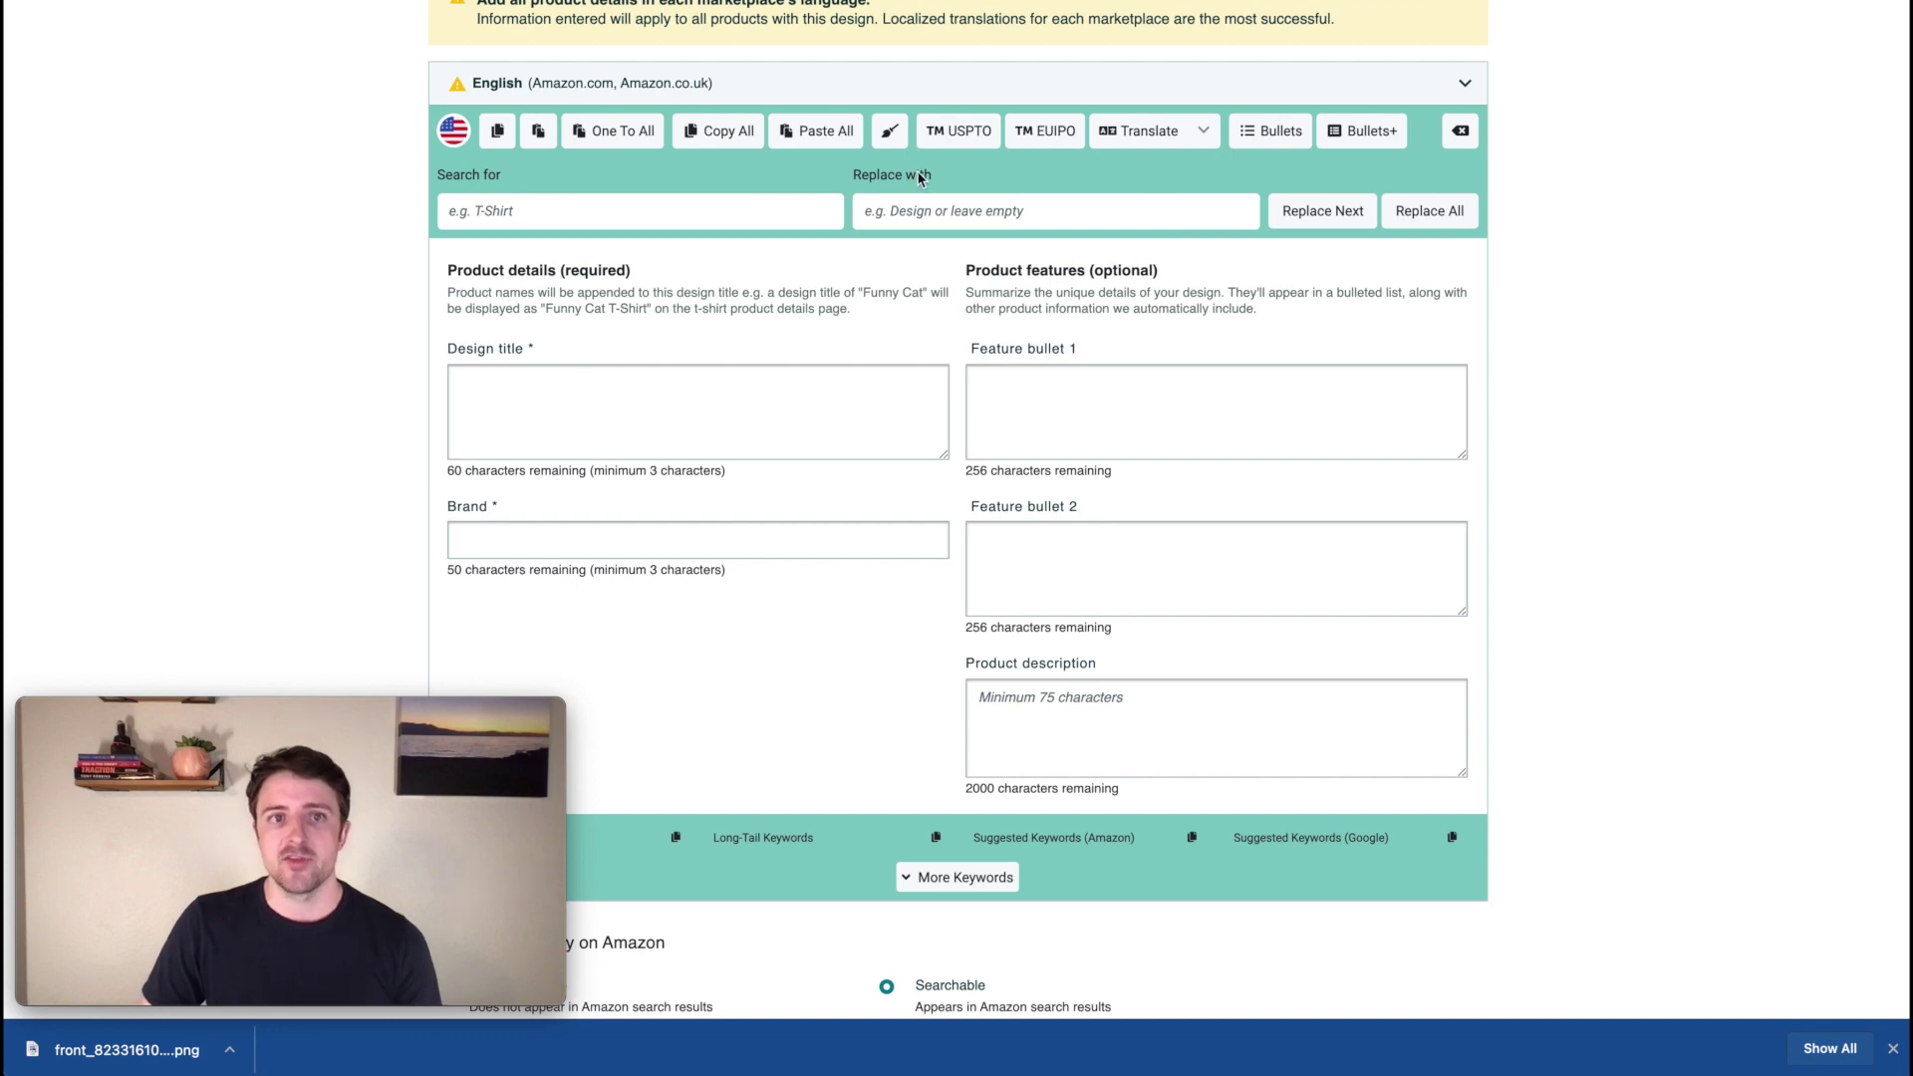
pyautogui.scroll(10, 1141, 200)
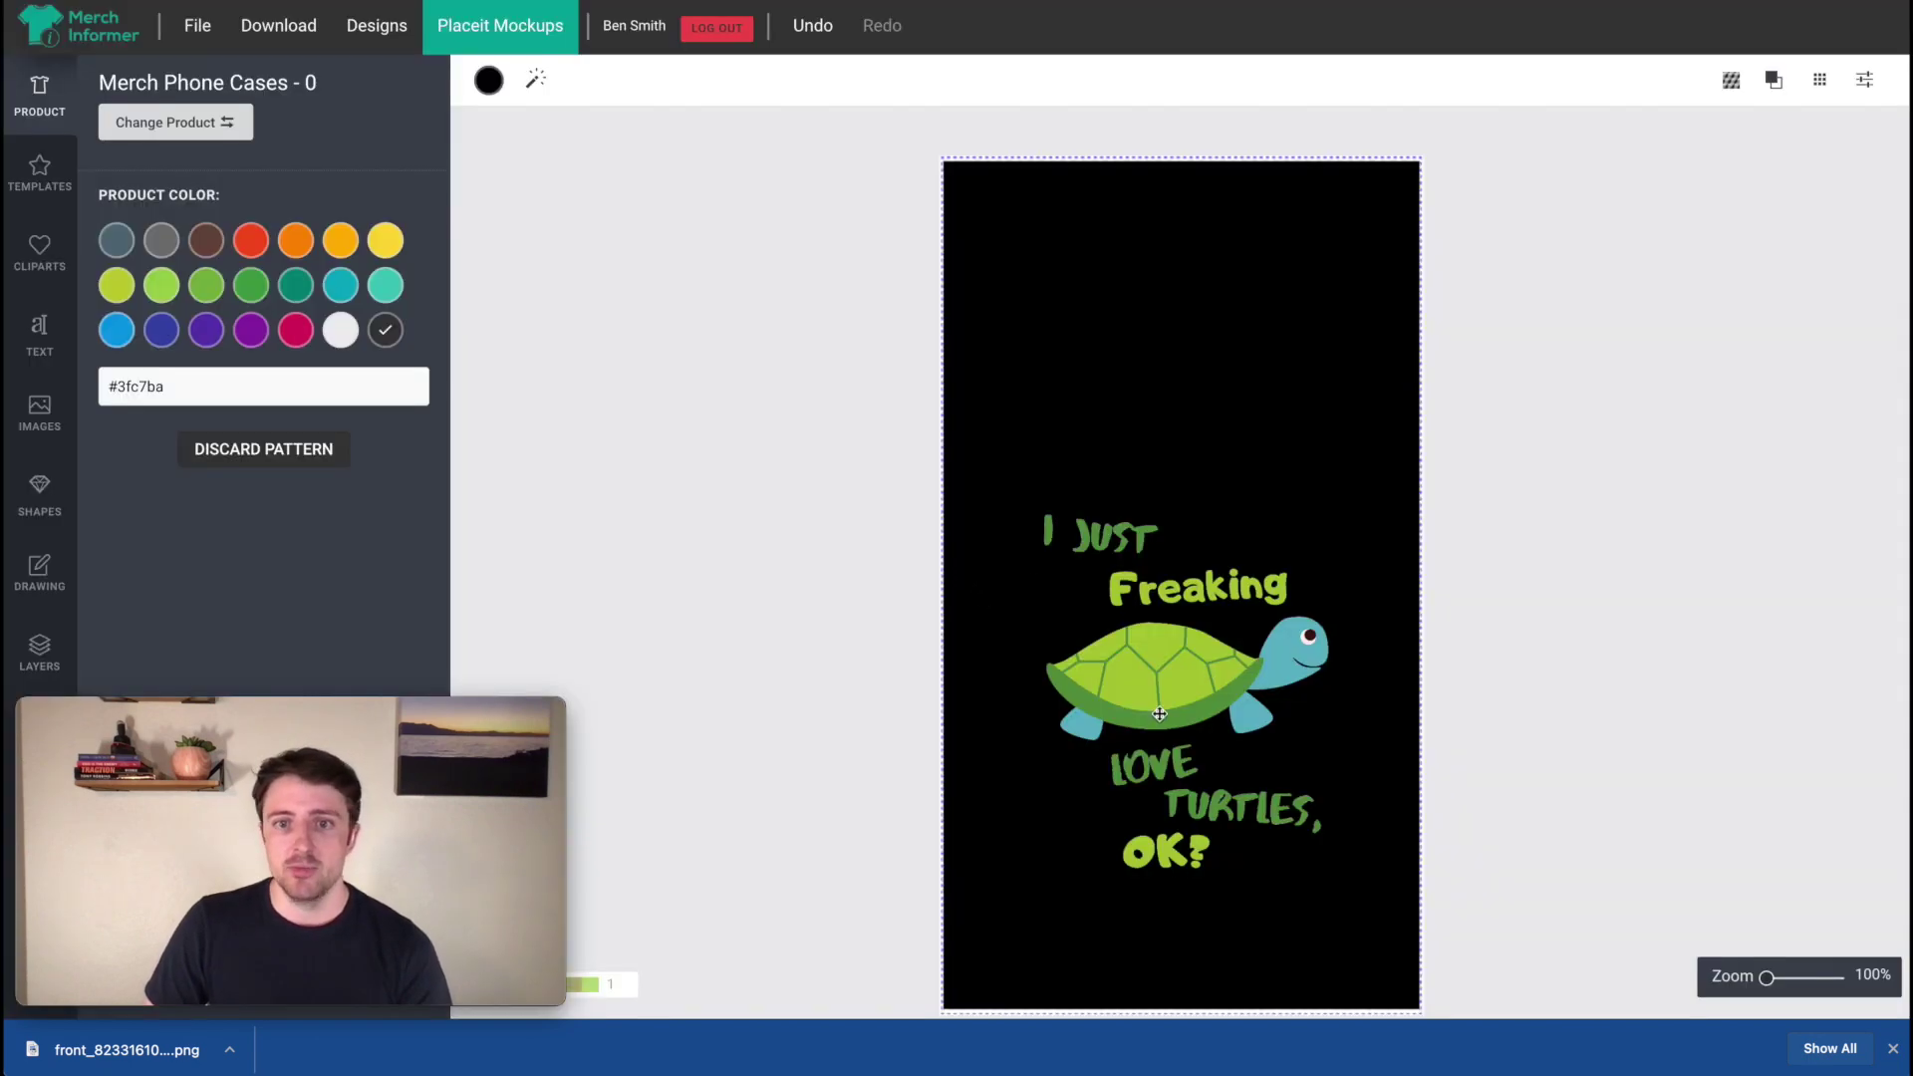
# - Centre the turtle design horizontally with the Layer Position panel, then deselect it
pyautogui.click(1160, 715)
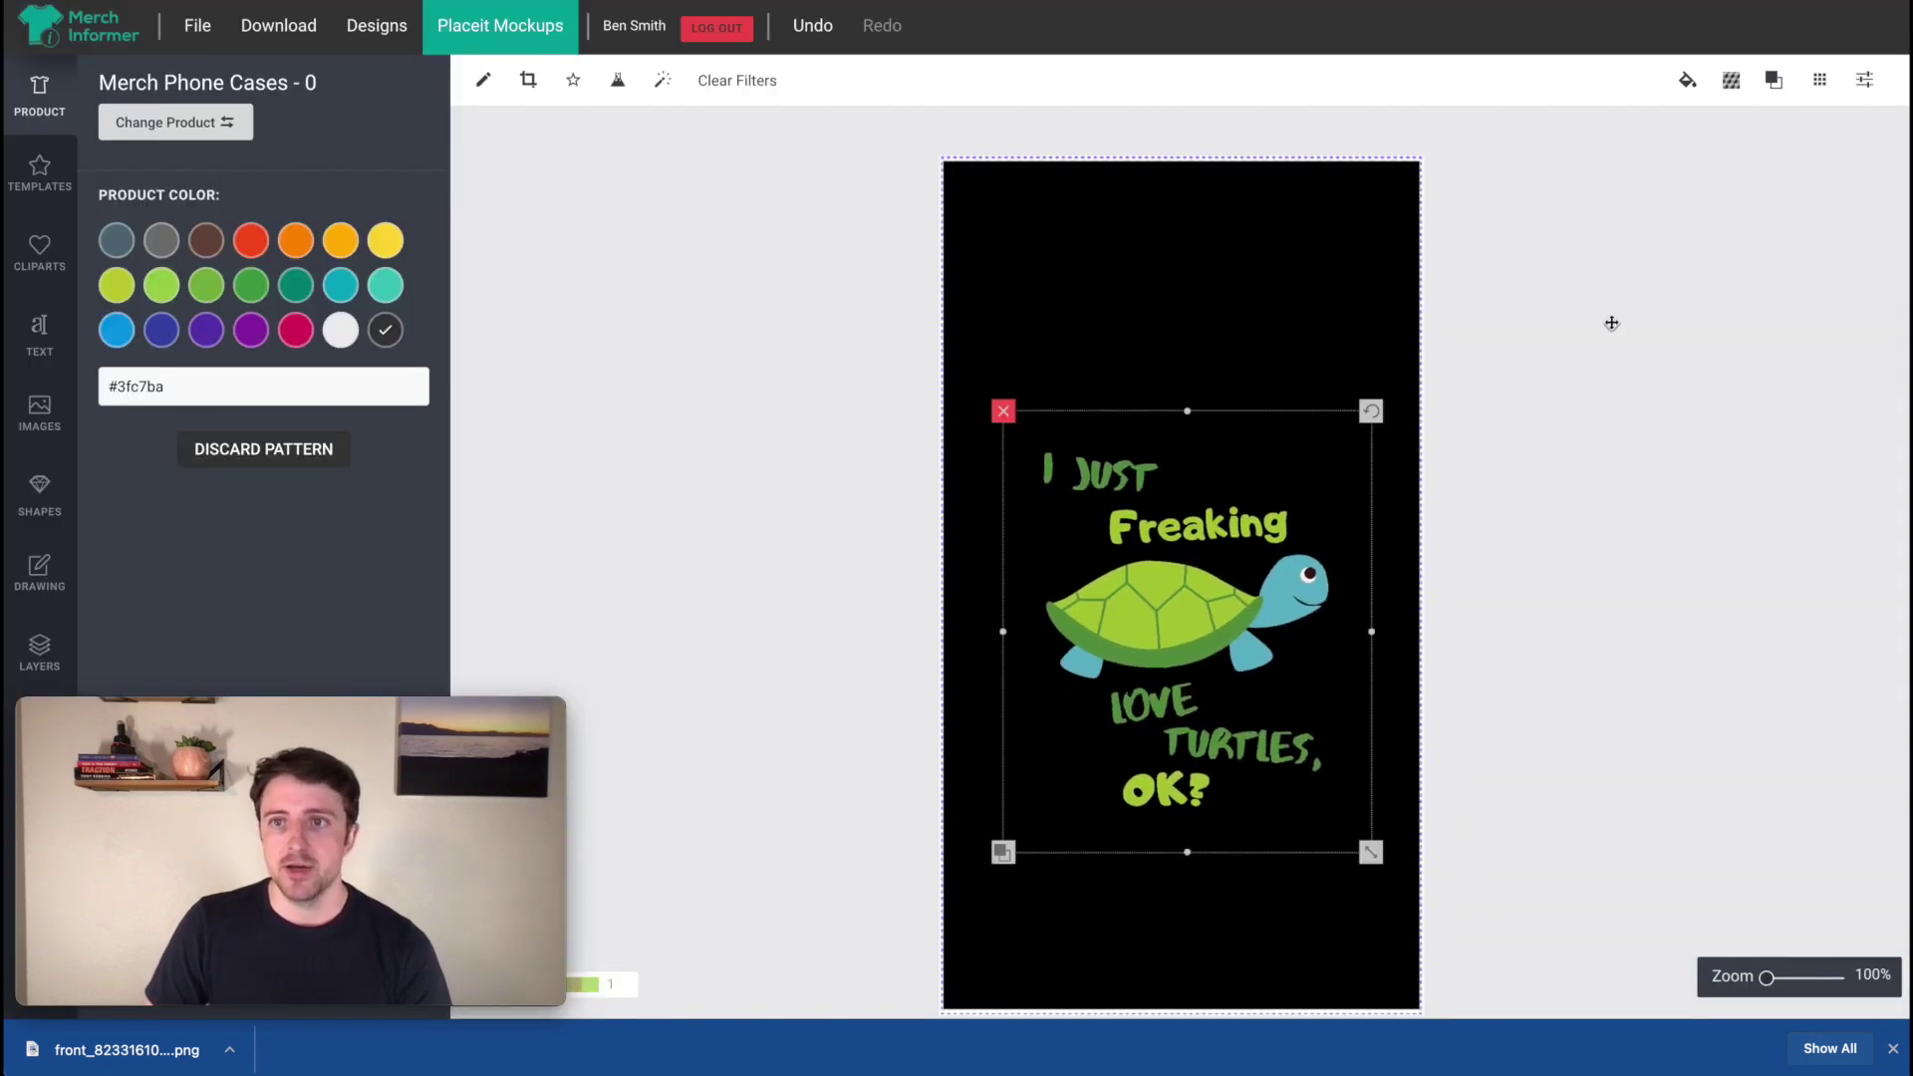
pyautogui.click(1819, 80)
pyautogui.click(1666, 232)
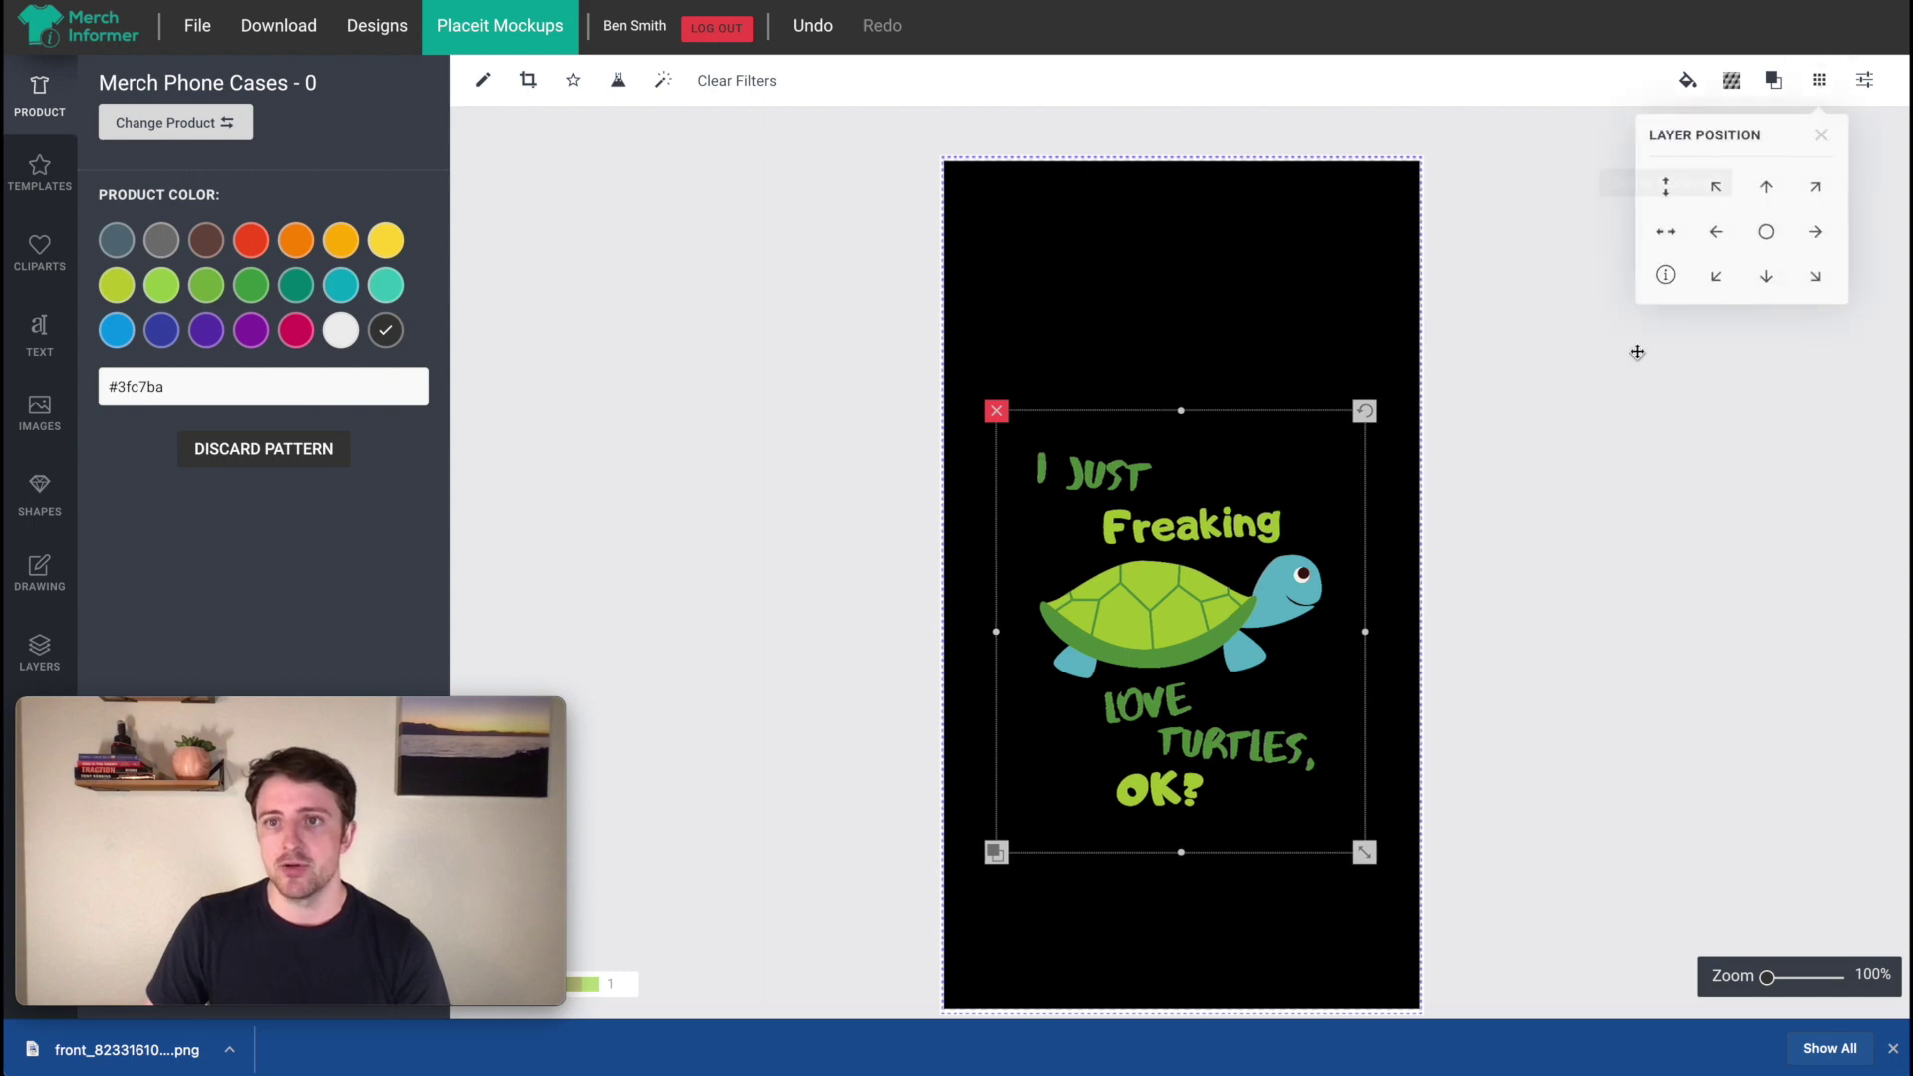
pyautogui.click(1637, 351)
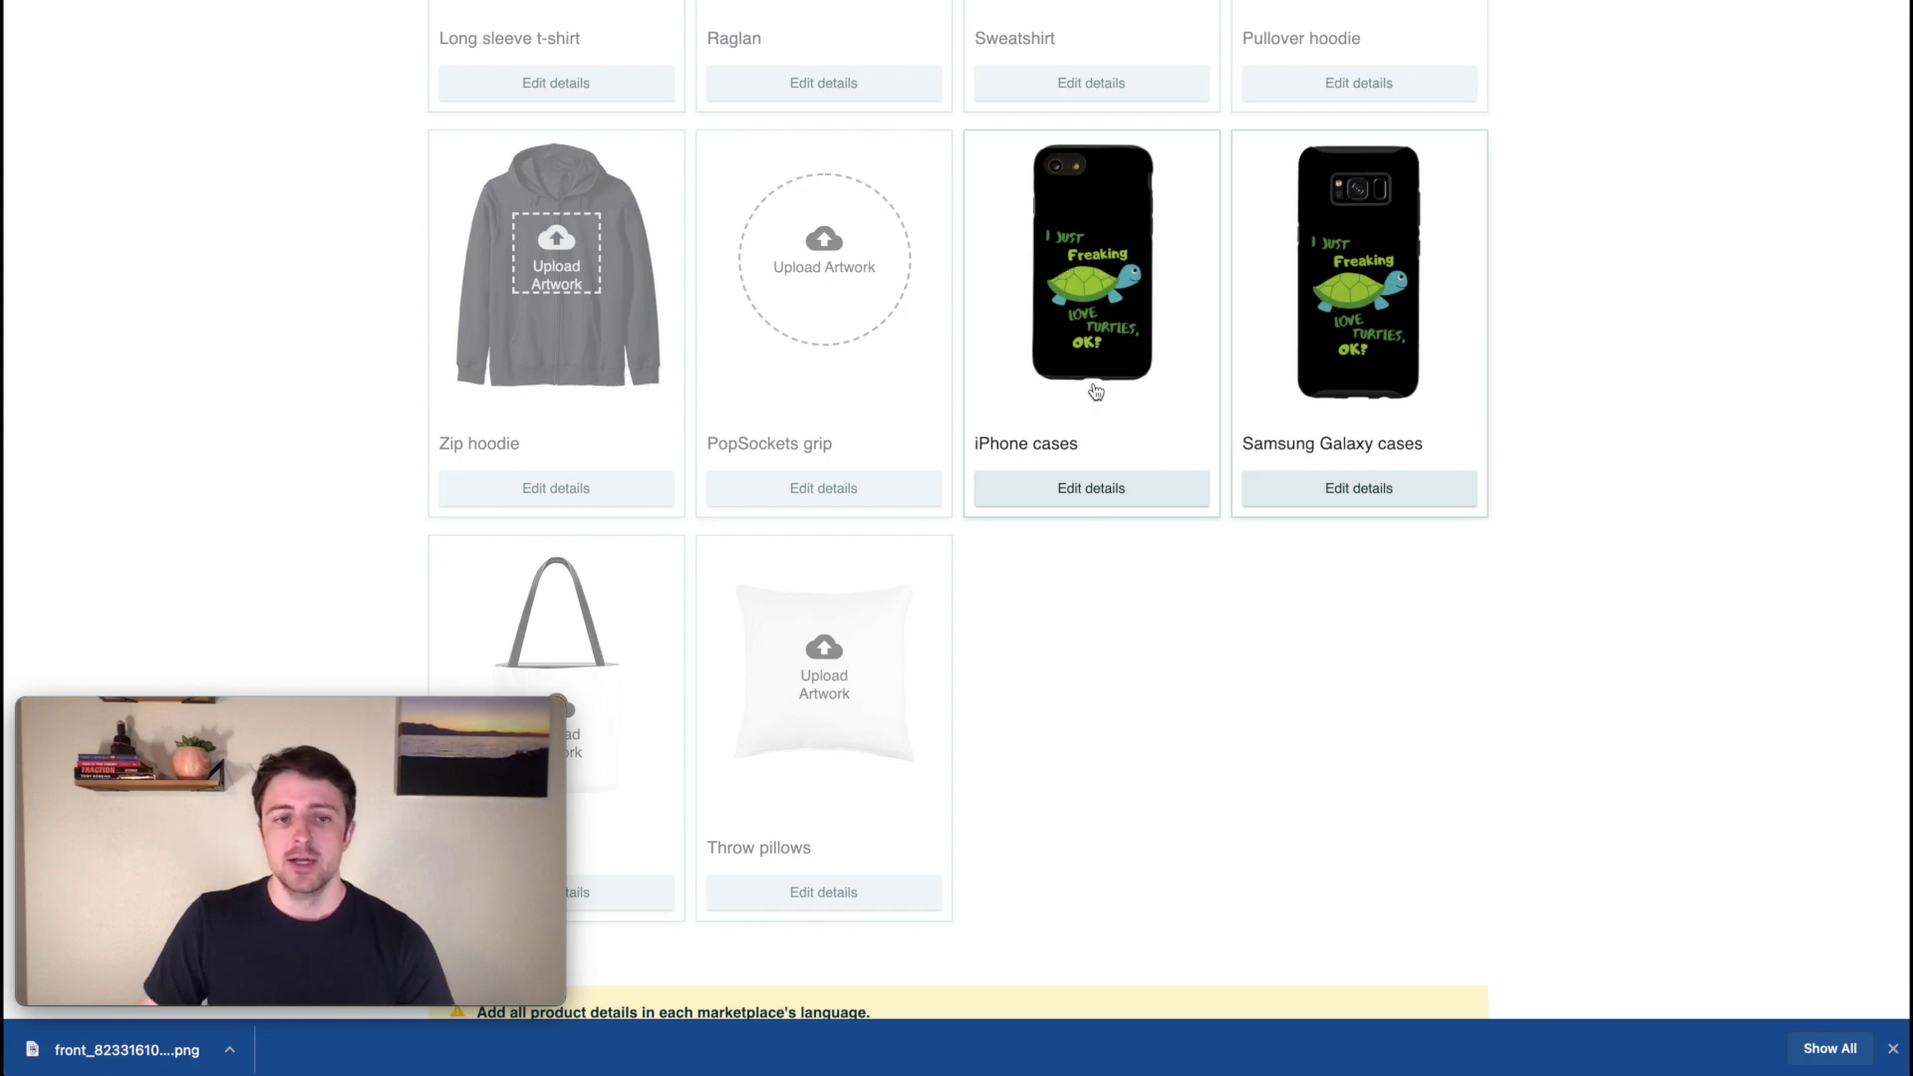
# - Copy the keyword part of the competitor's Amazon listing title
pyautogui.scroll(-10, 1095, 390)
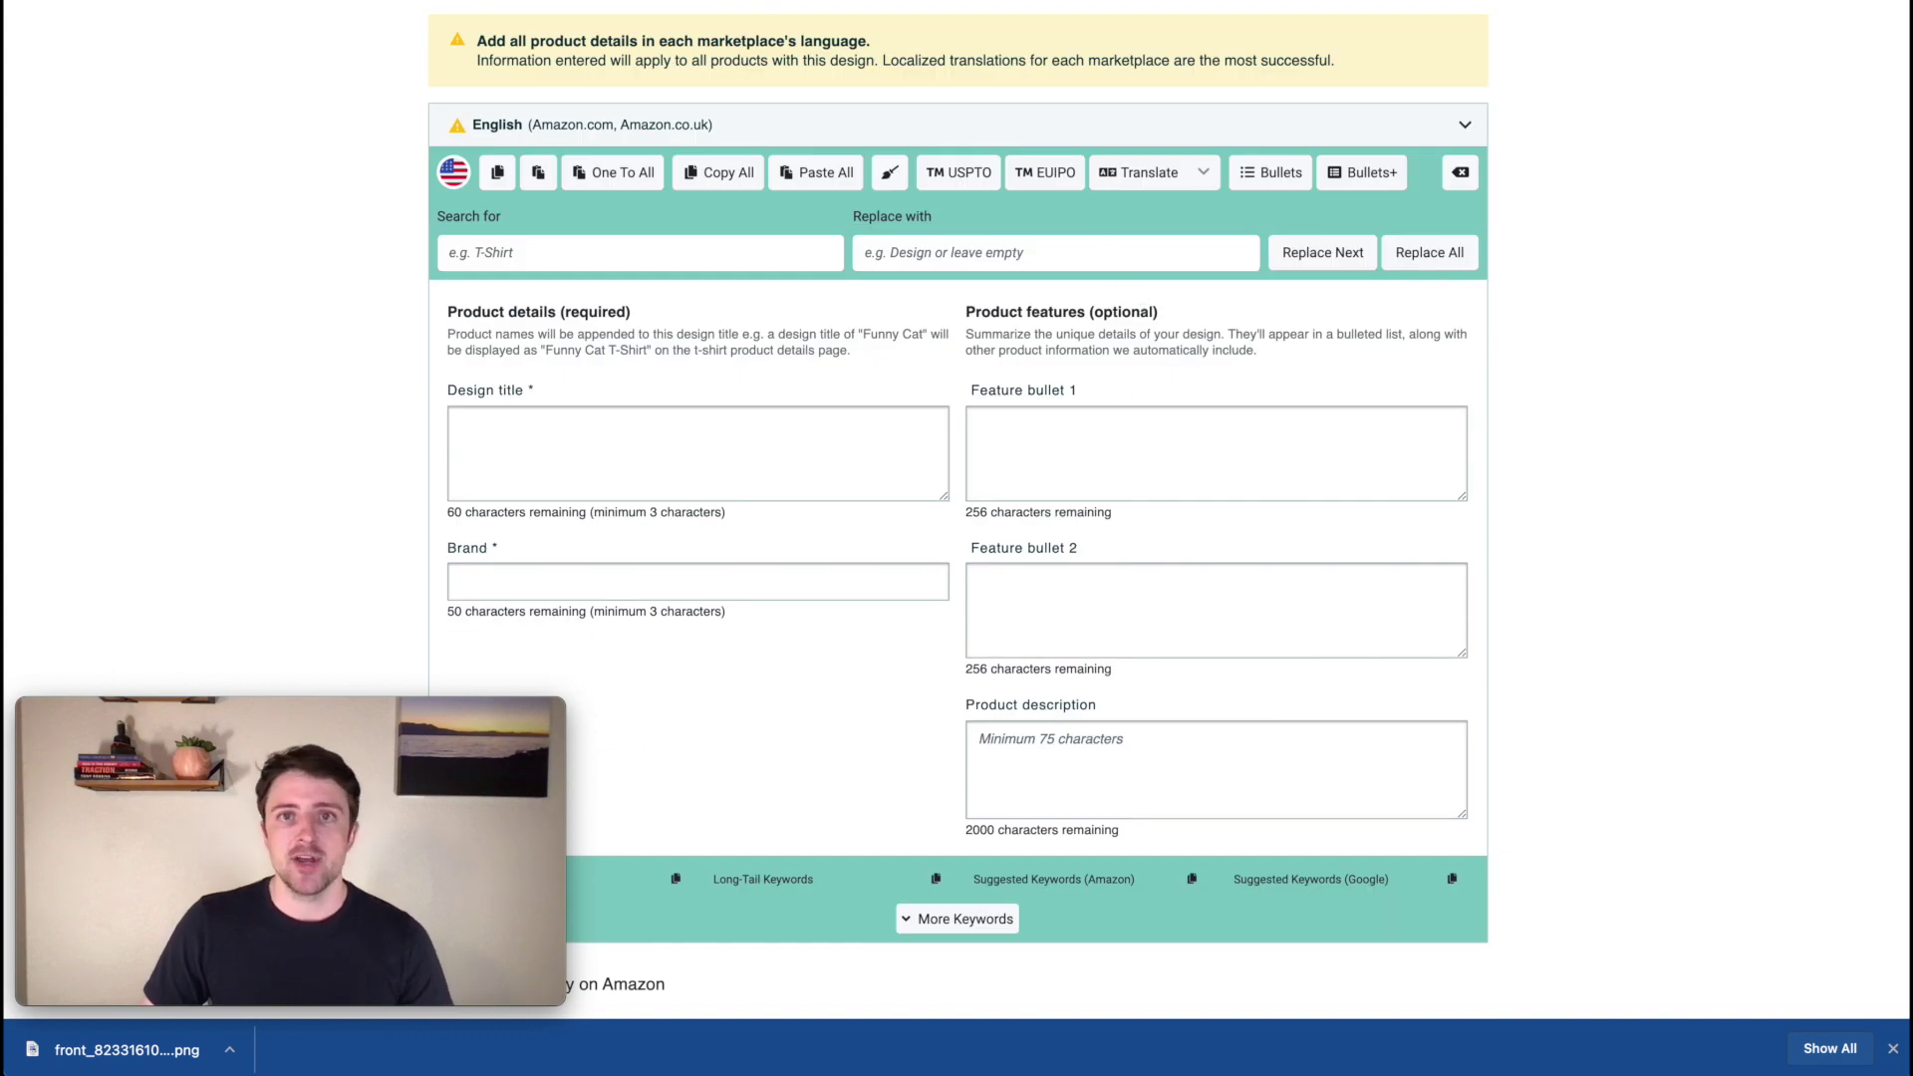
pyautogui.hotkey('ctrl', 'Tab')
pyautogui.moveTo(999, 257); pyautogui.dragTo(1233, 294)
pyautogui.hotkey('ctrl', 'c')
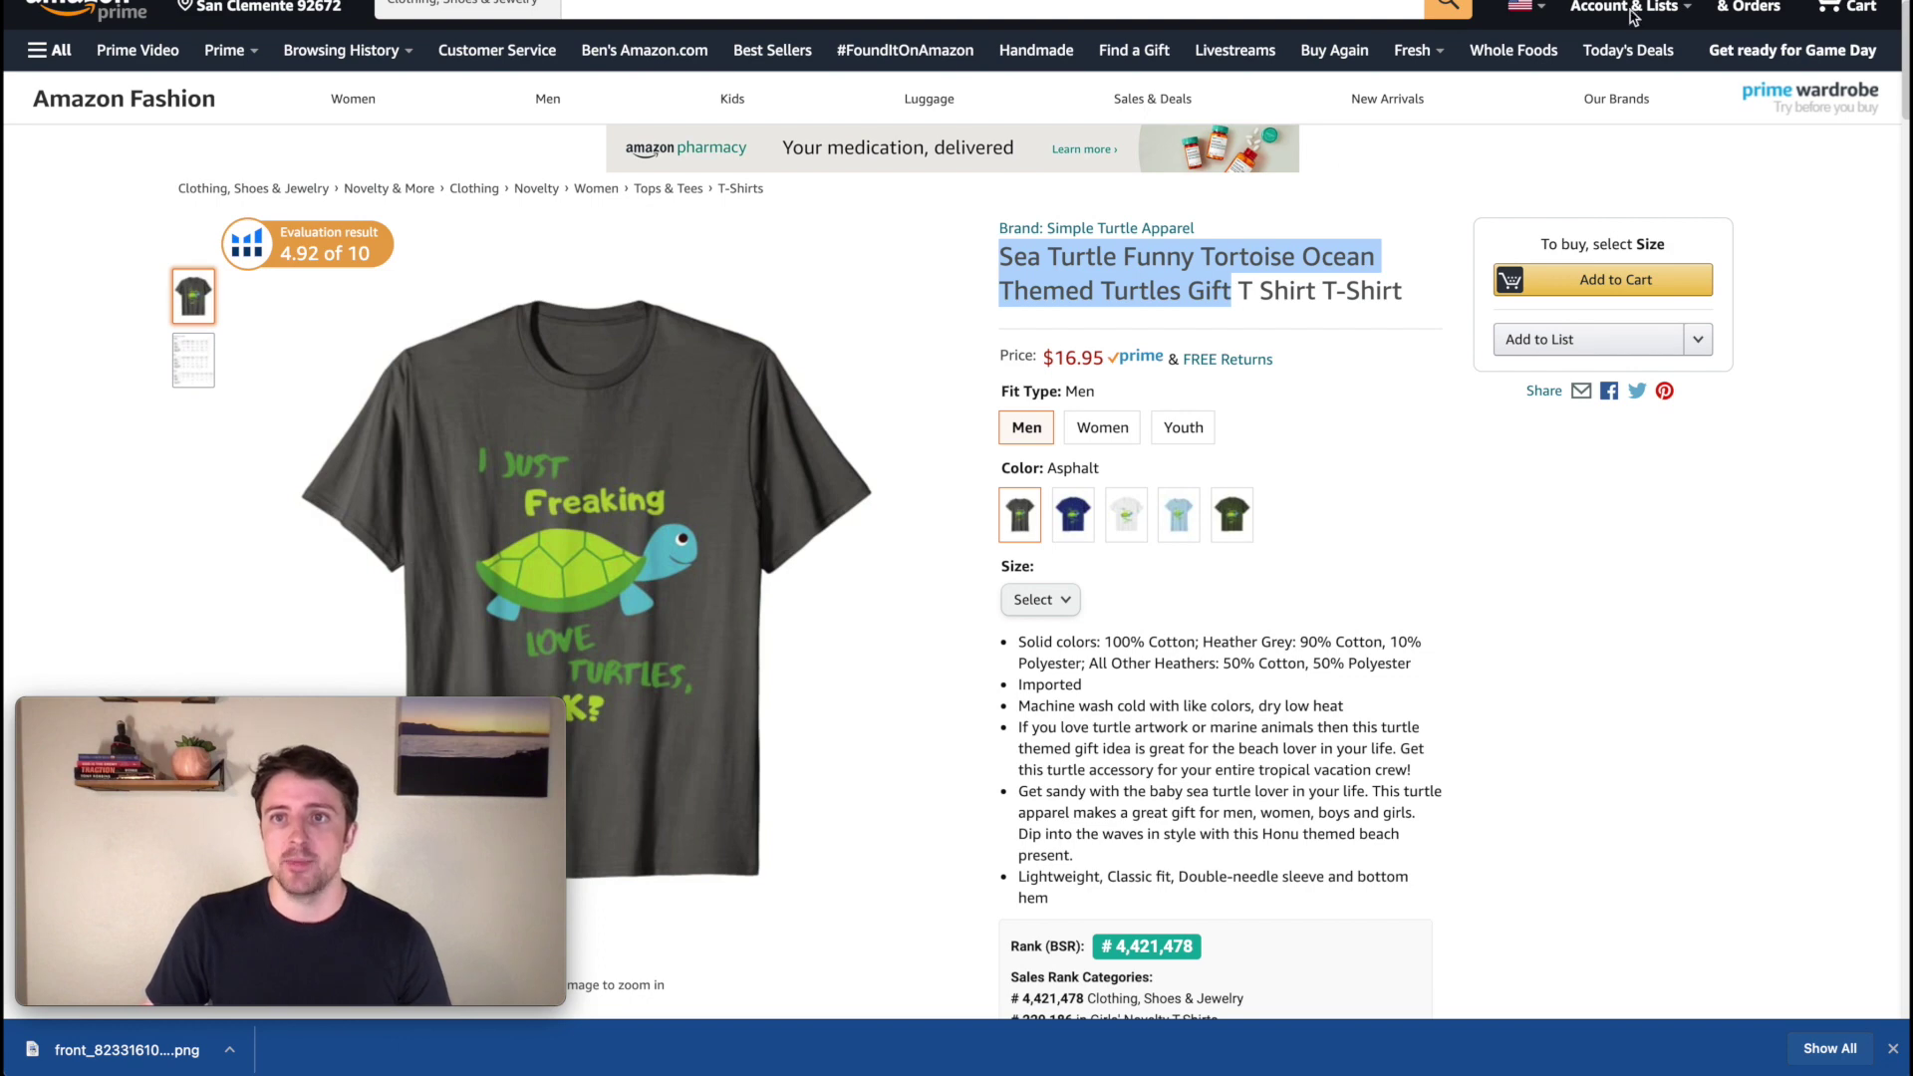
pyautogui.hotkey('ctrl', 'shift', 'Tab')
# - Paste the copied text into Design title, then delete it to leave the field empty
pyautogui.click(662, 492)
pyautogui.hotkey('ctrl', 'v')
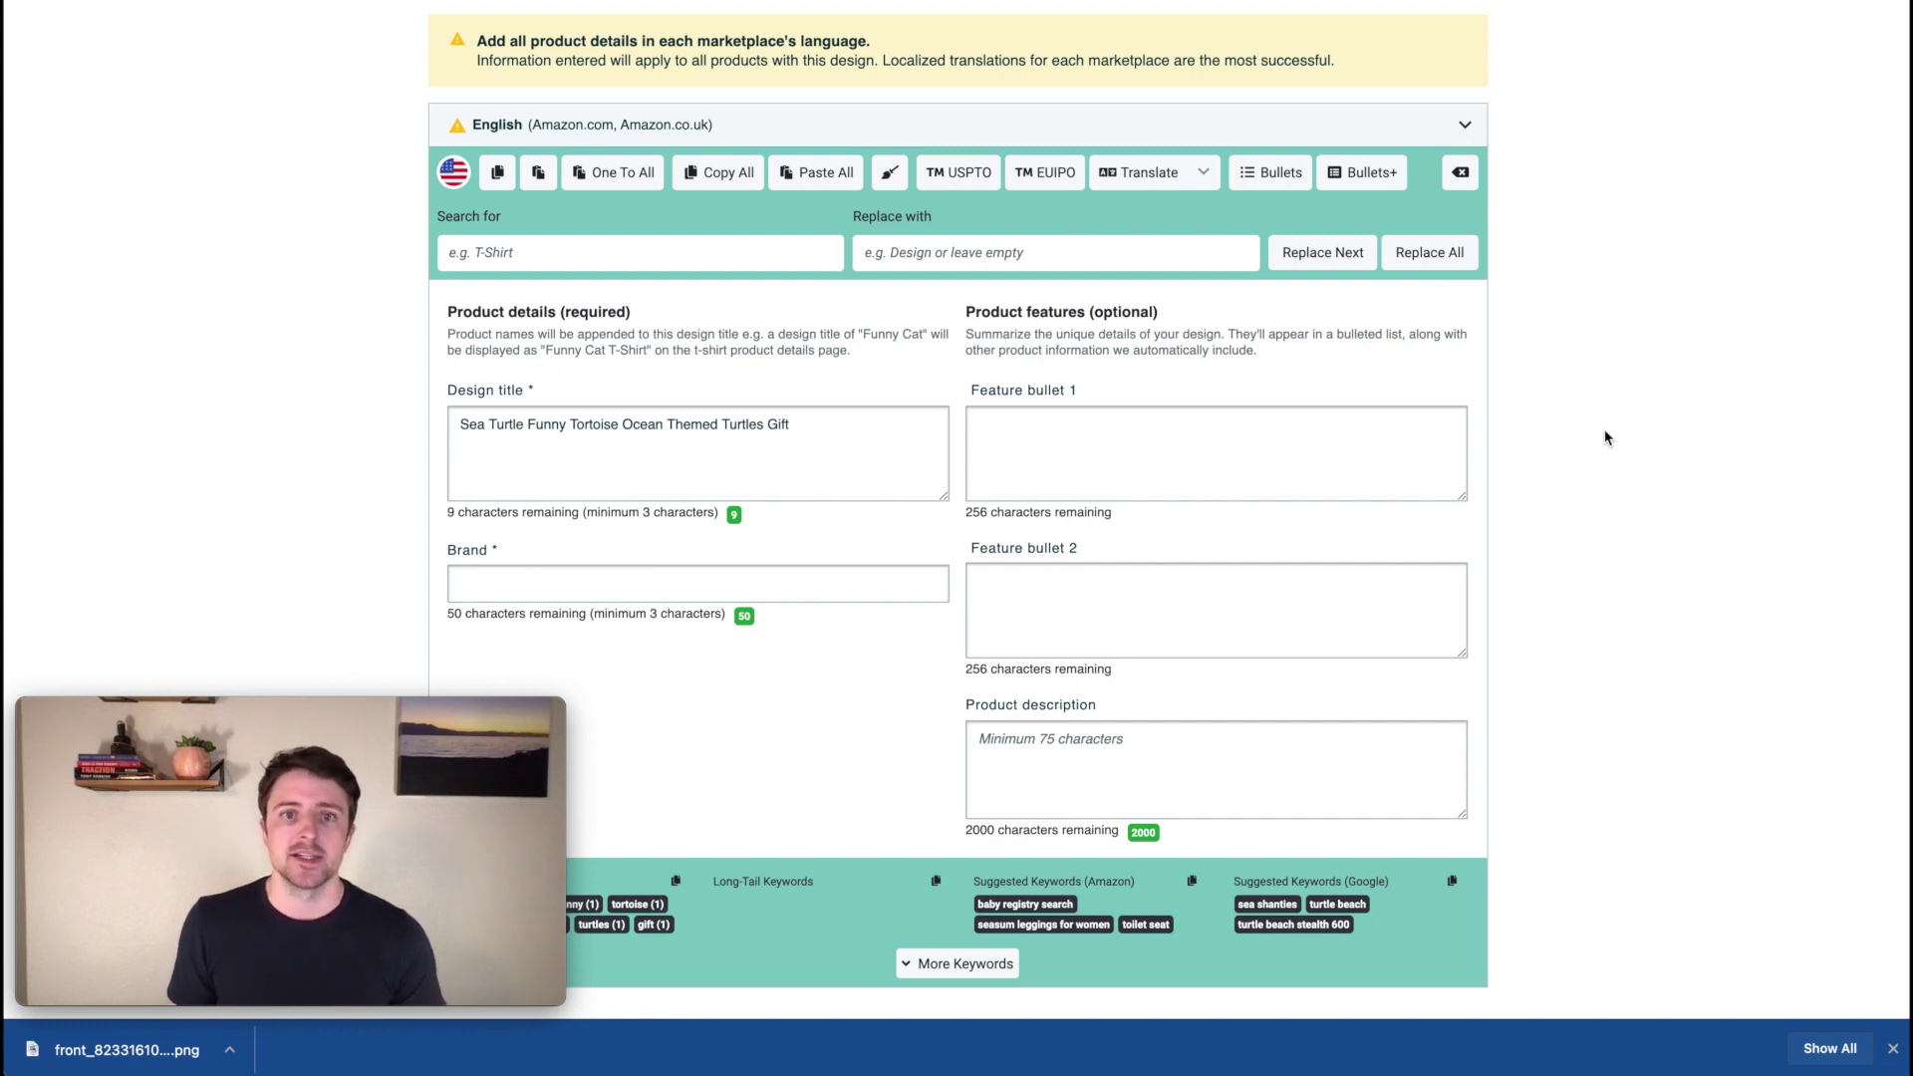
pyautogui.tripleClick(811, 447)
pyautogui.press('BackSpace')
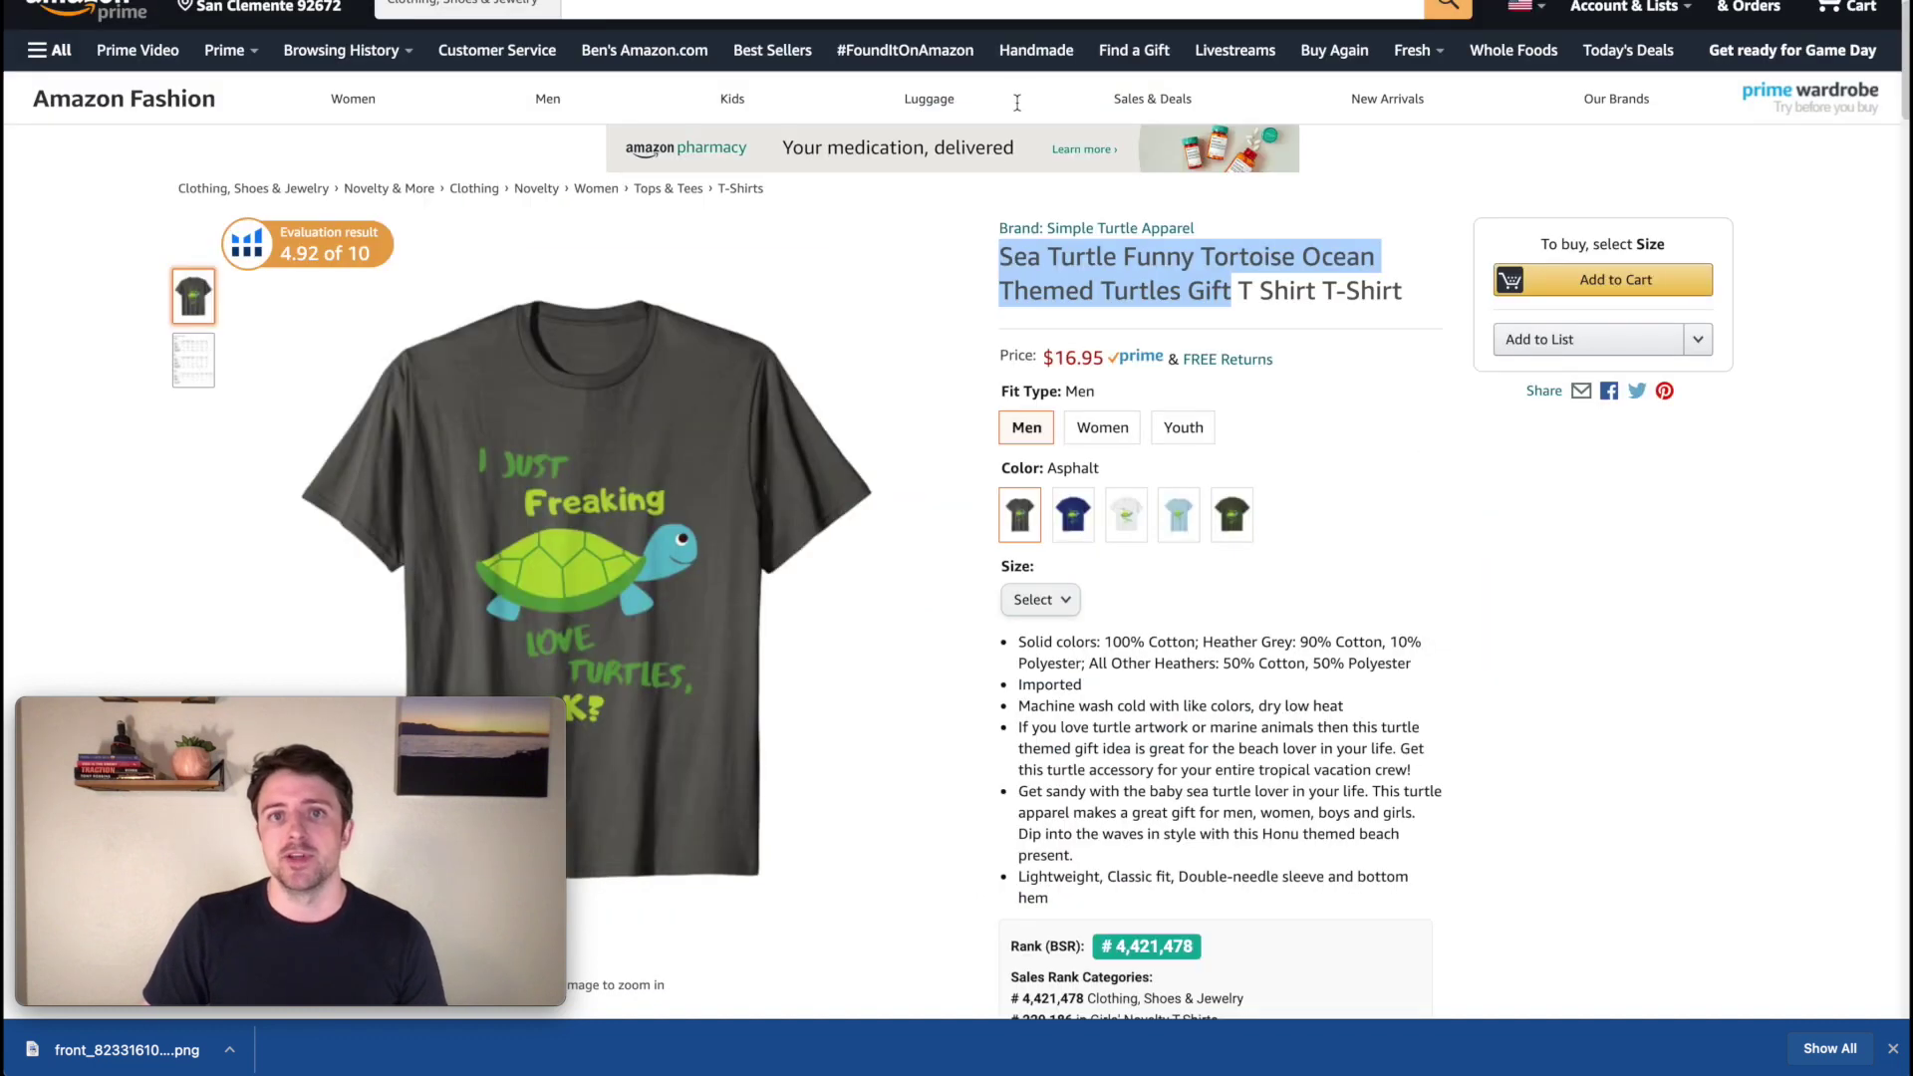
# - Return to the Amazon home page and put the cursor in the search bar
pyautogui.scroll(1, 1126, 353)
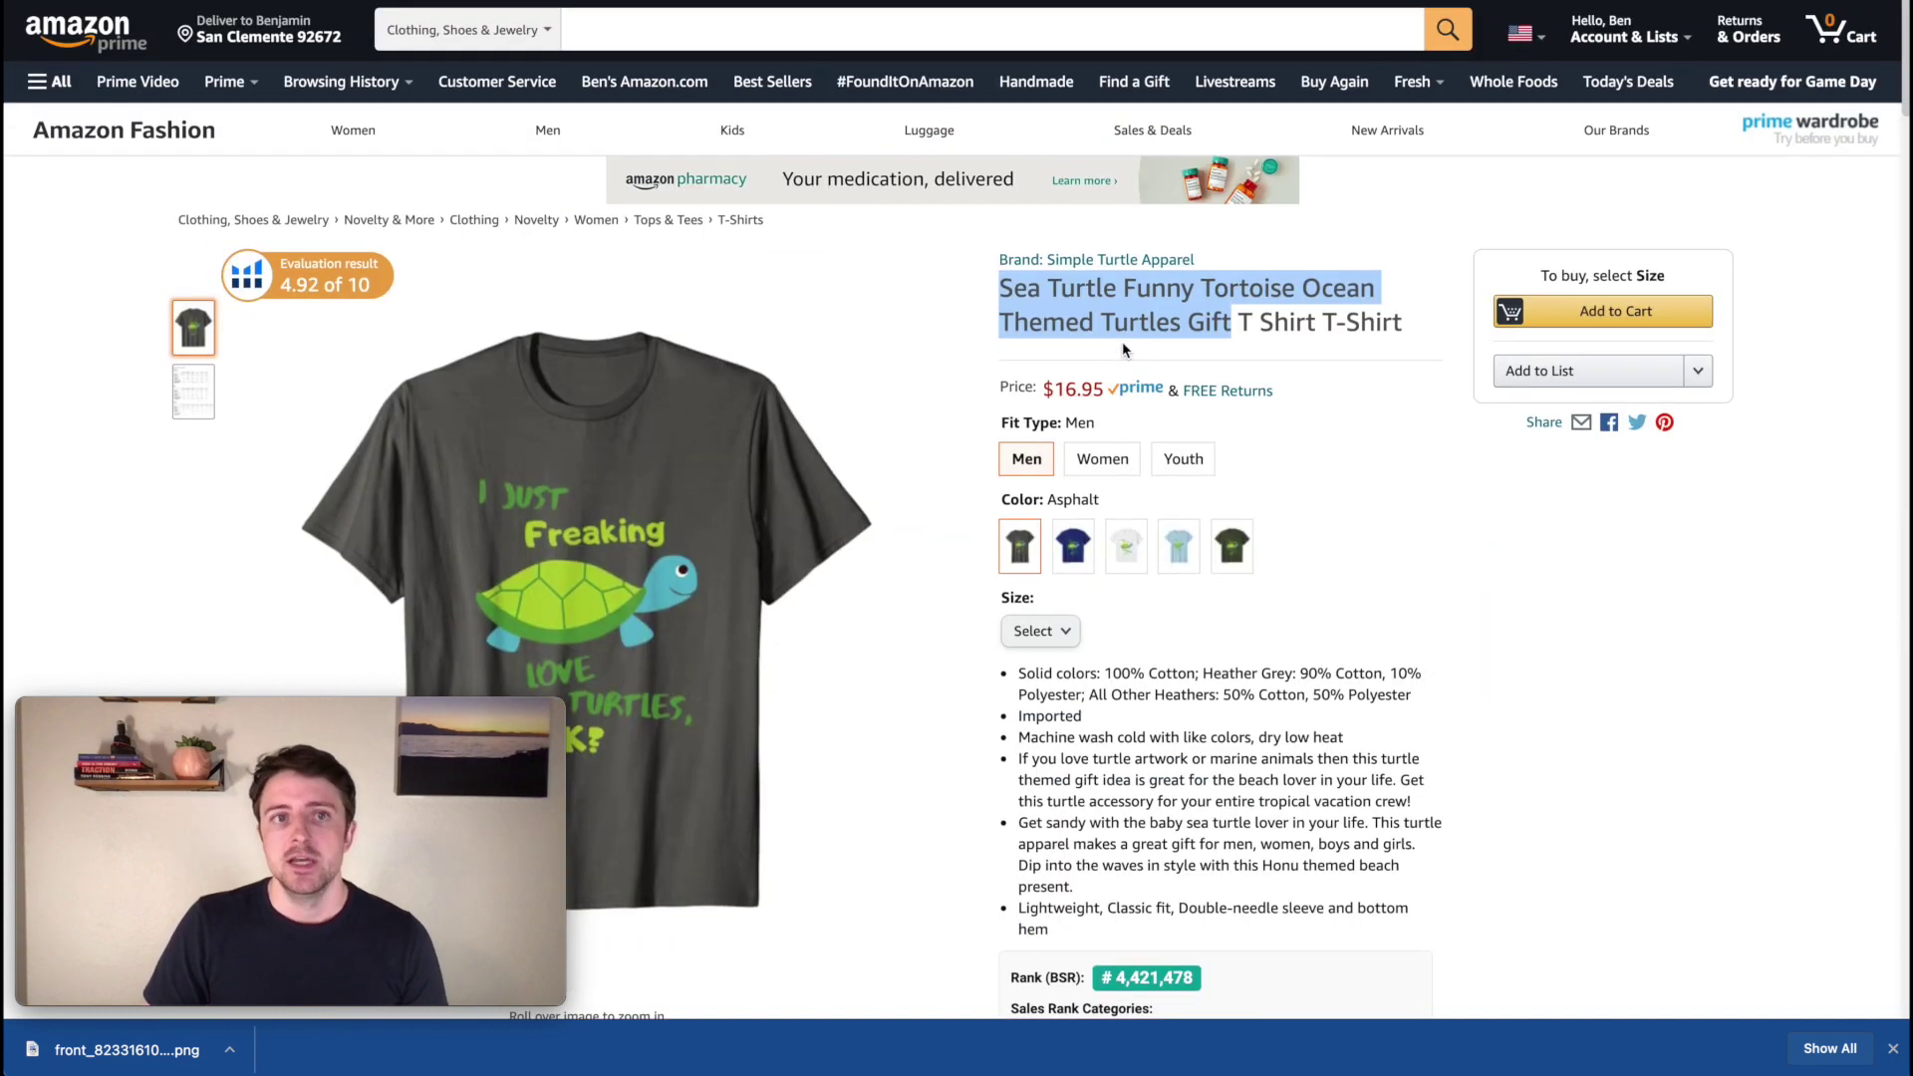
pyautogui.click(1398, 460)
pyautogui.click(135, 36)
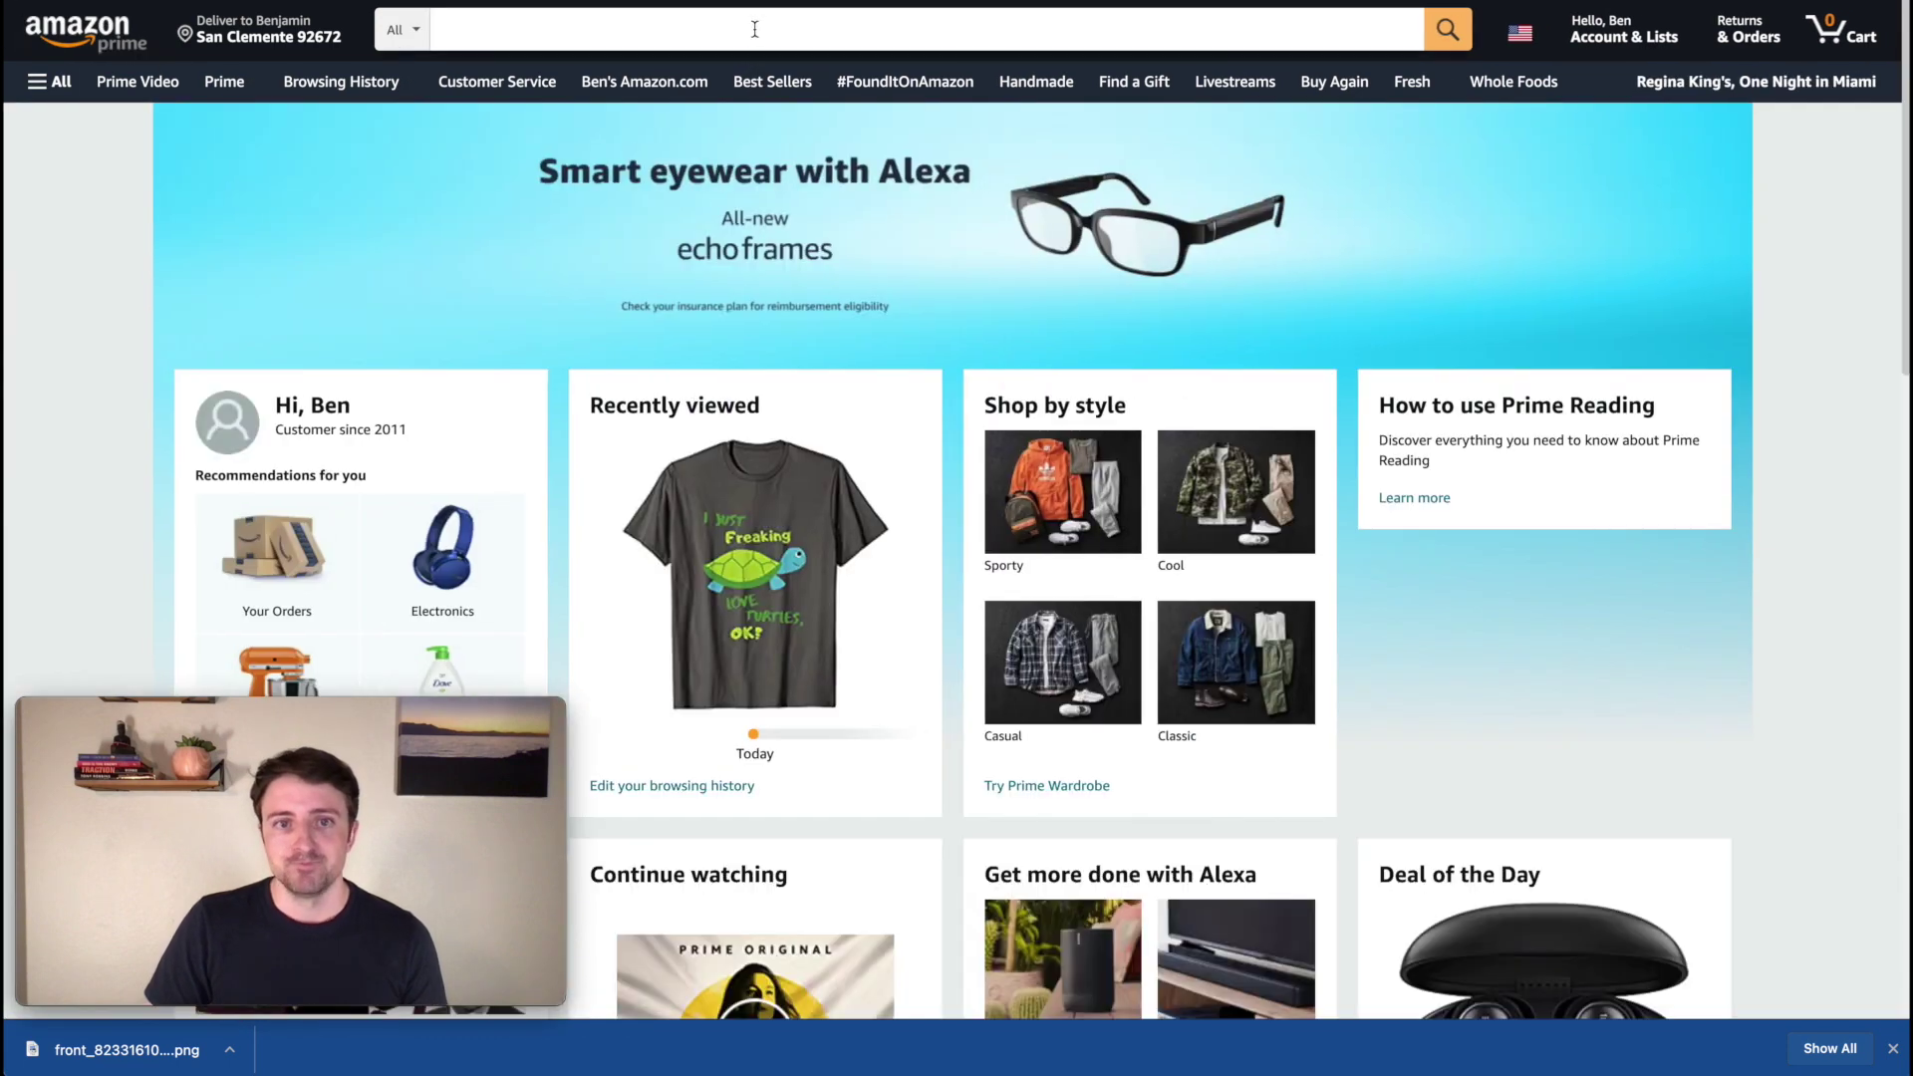
pyautogui.click(755, 29)
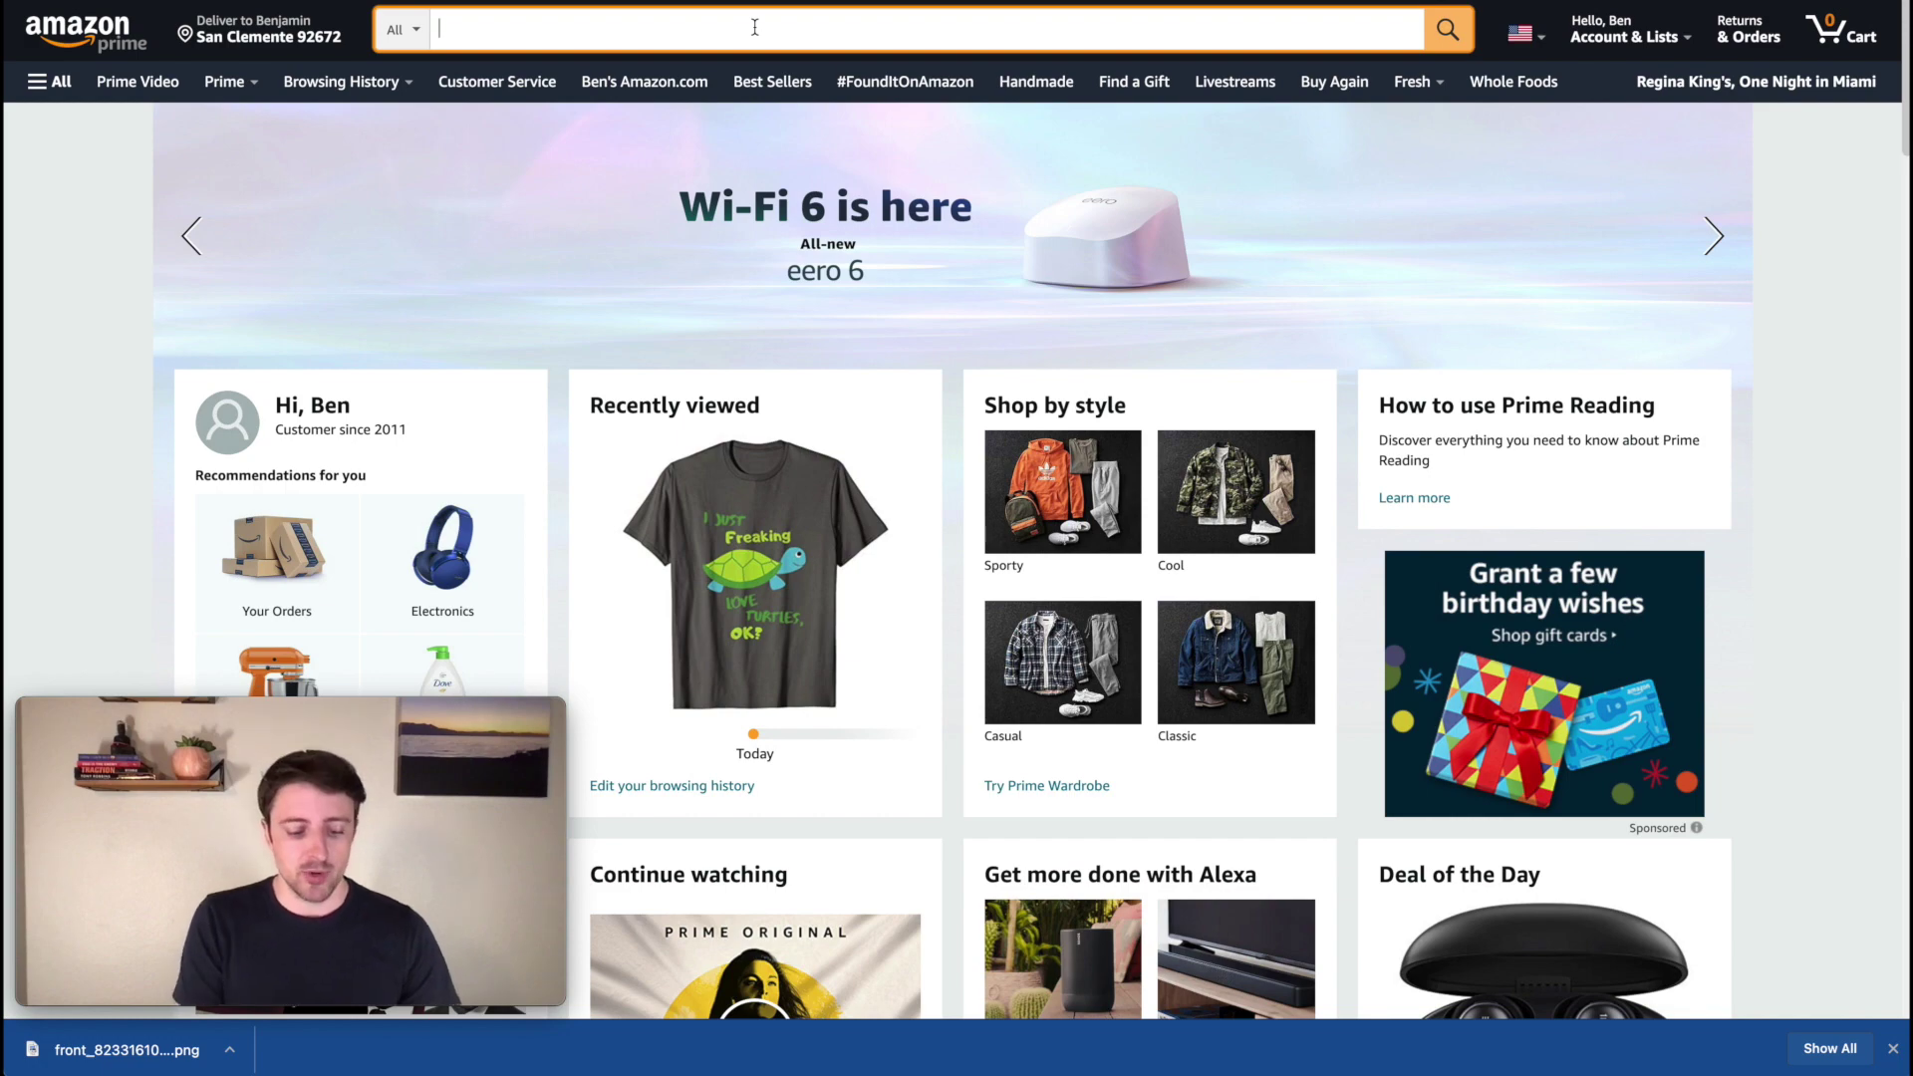
# - View Amazon's suggestions for 'turtle gift', then trim the query back to 'turtle'
pyautogui.write('rtle ')
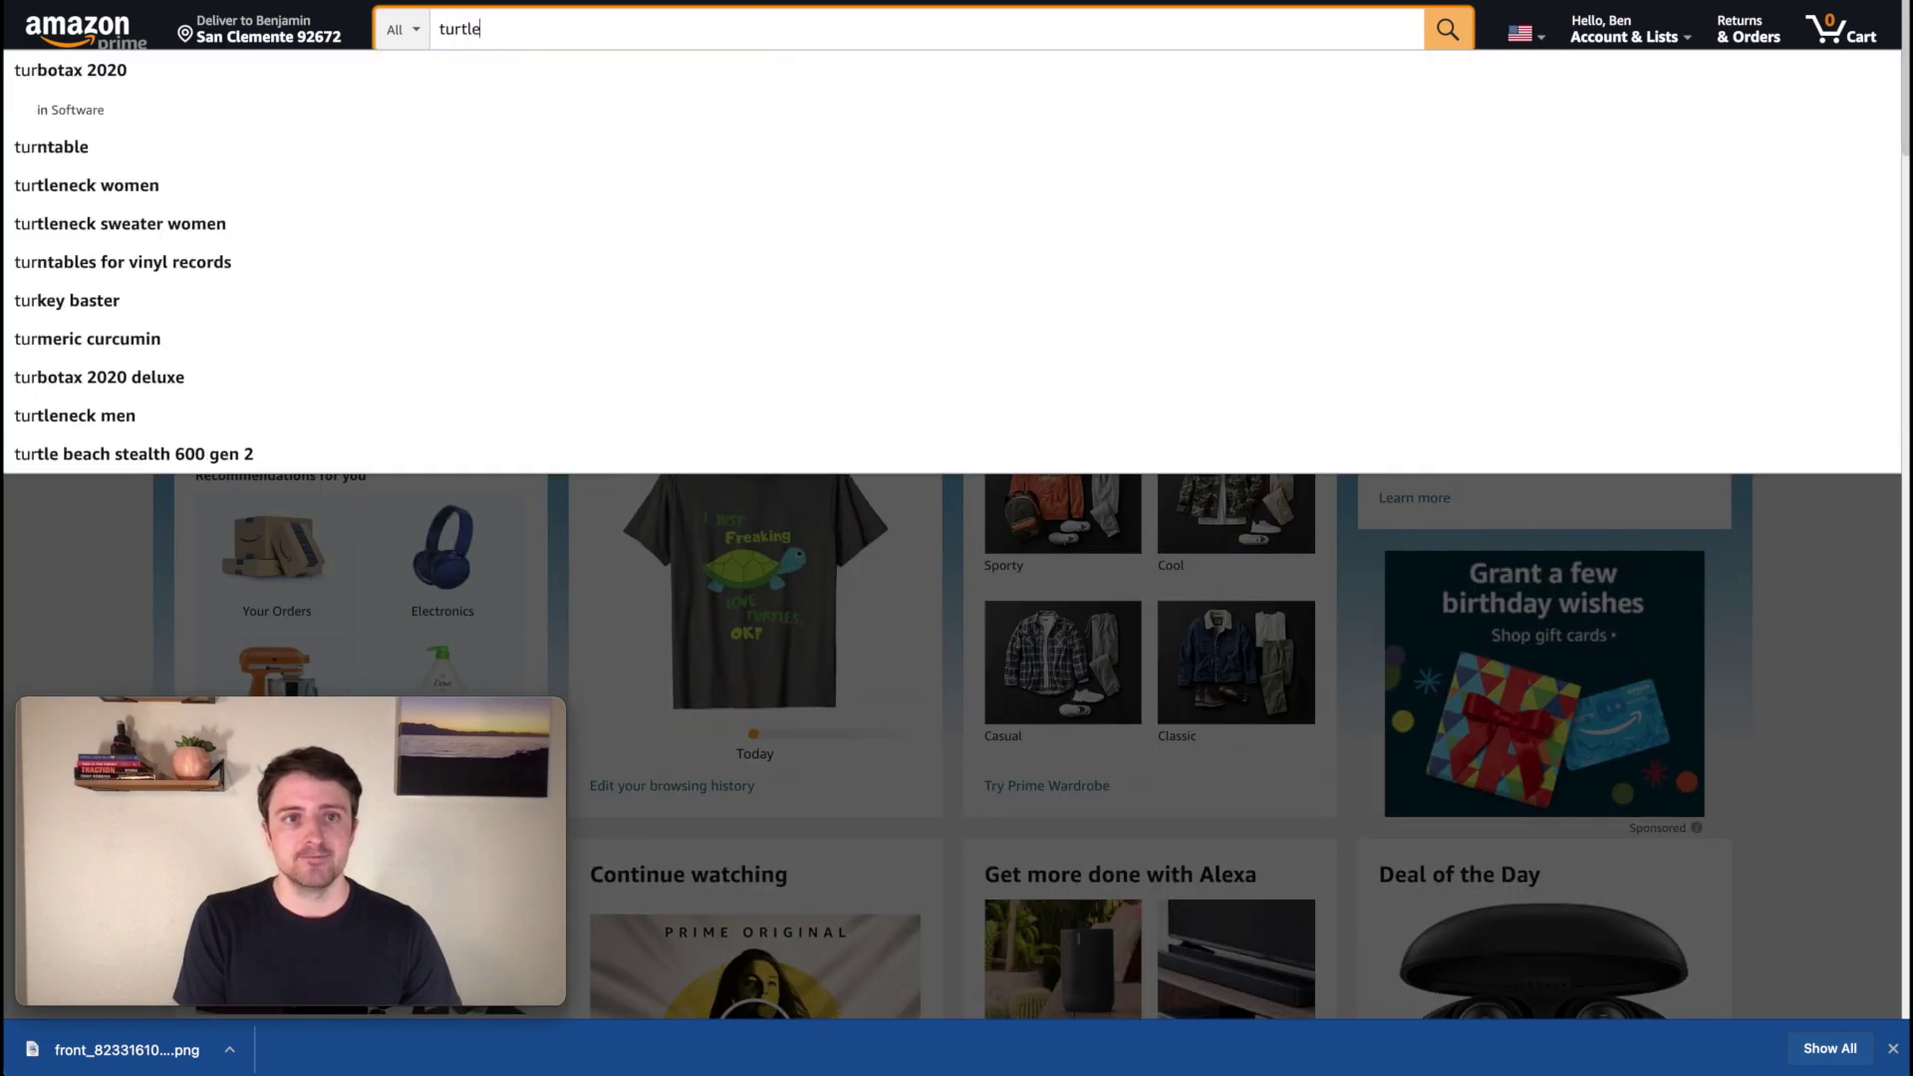
pyautogui.write('gift')
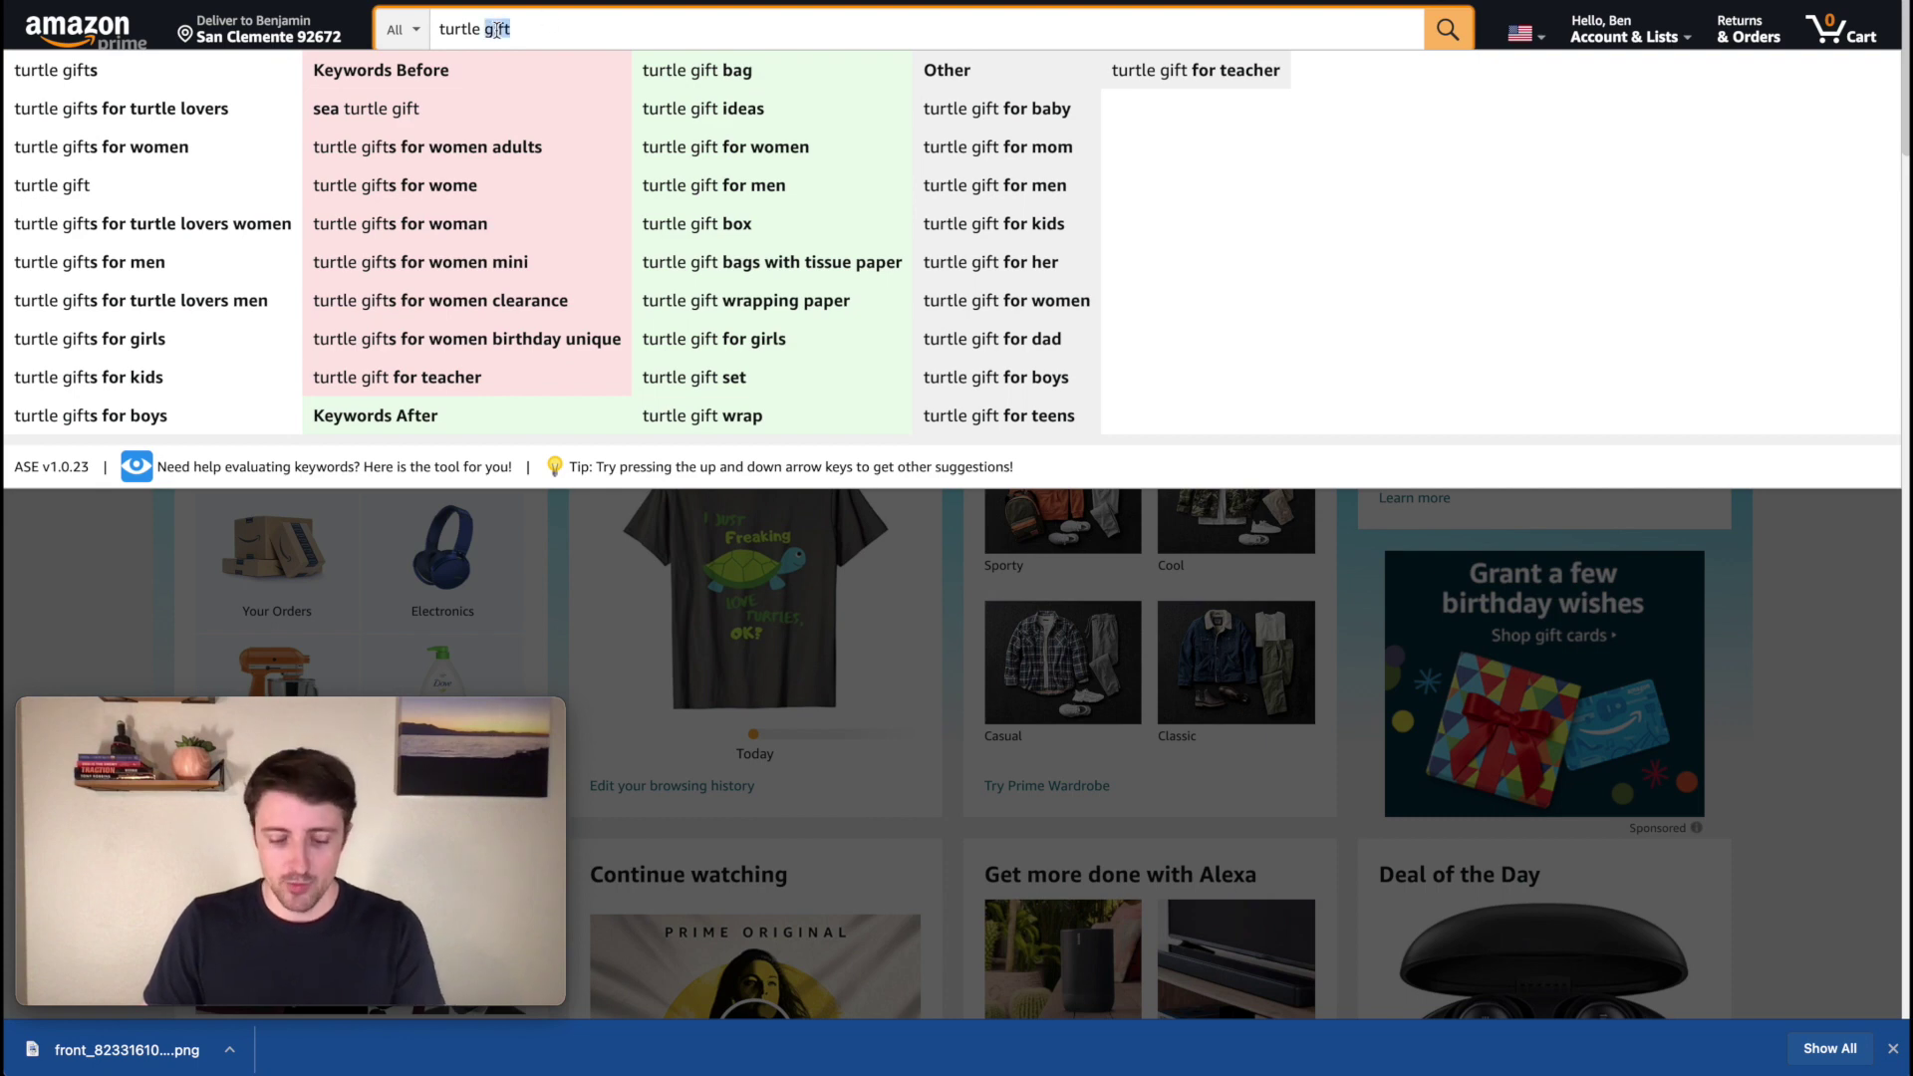
pyautogui.press('BackSpace')
pyautogui.press('BackSpace')
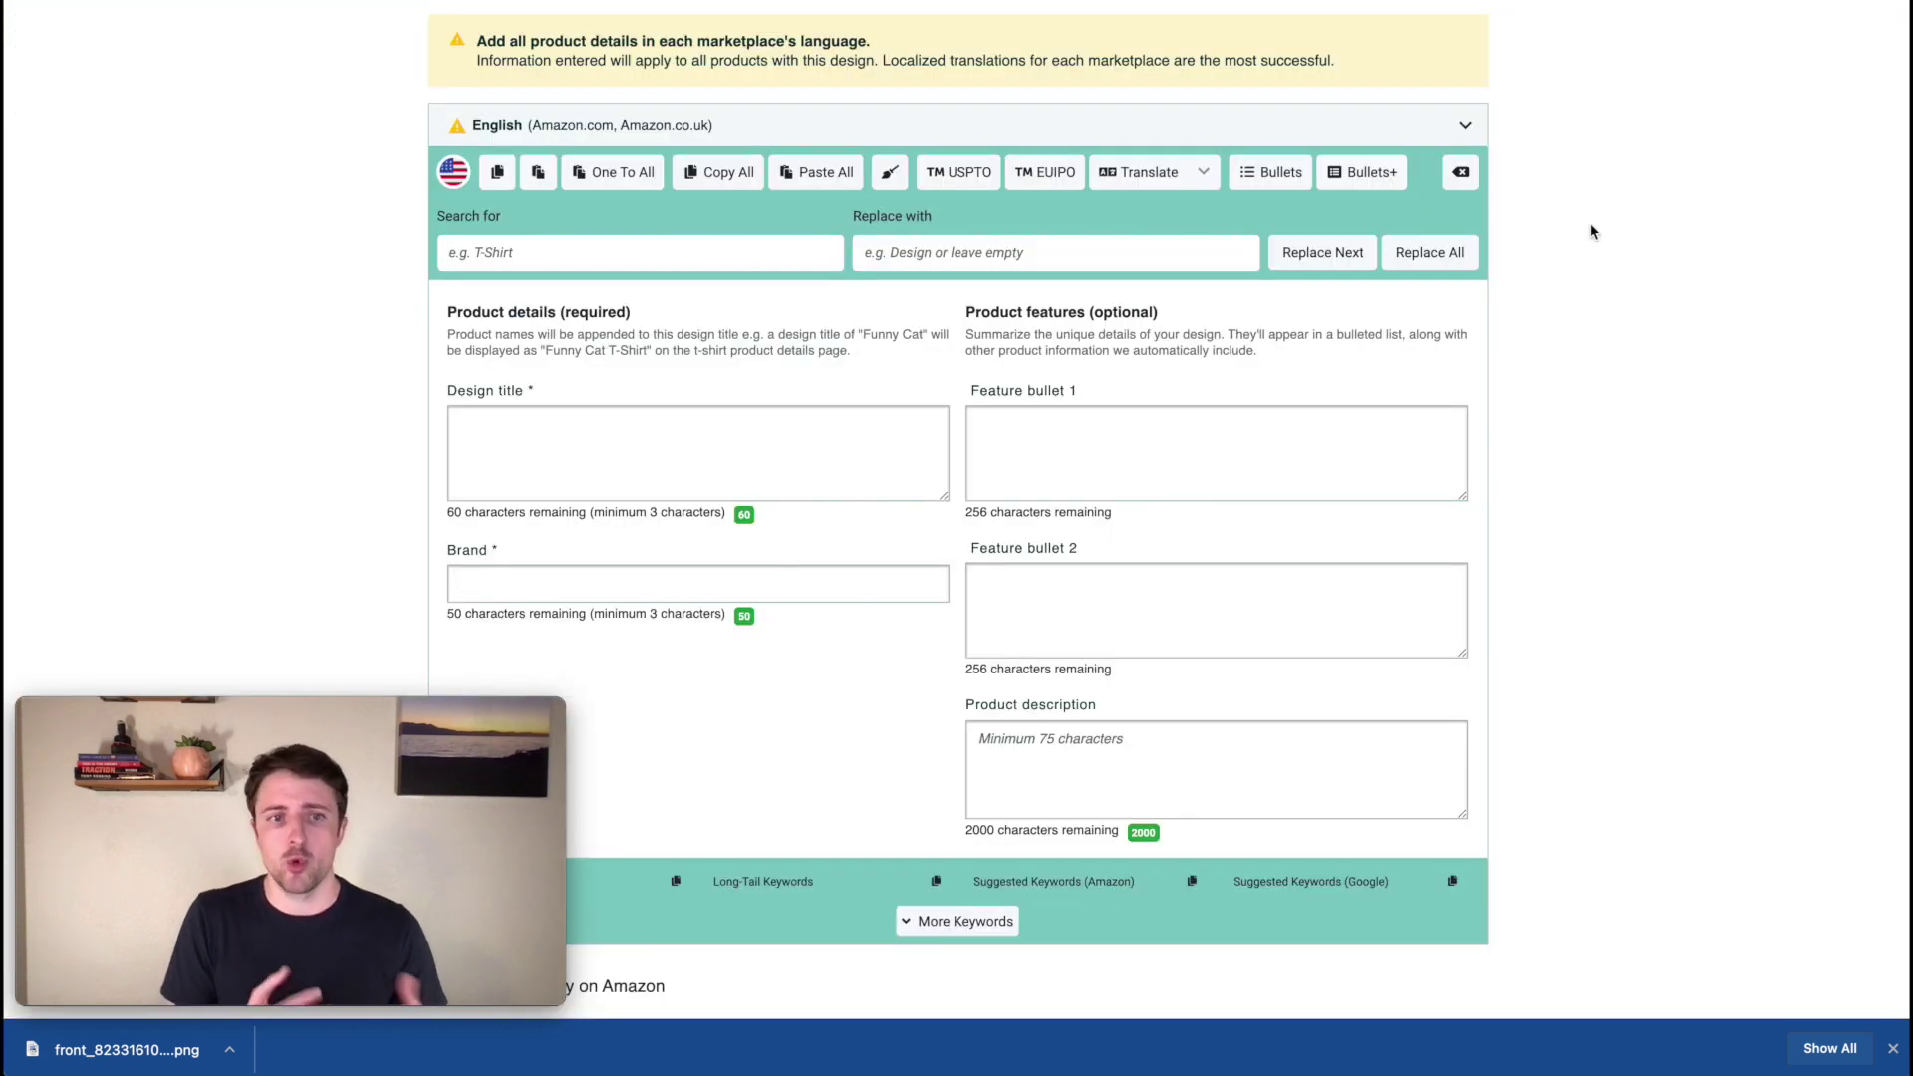
# - Enter the design title 'Sea Turtle Gift Shell Ocean Beach Gift'
pyautogui.click(663, 480)
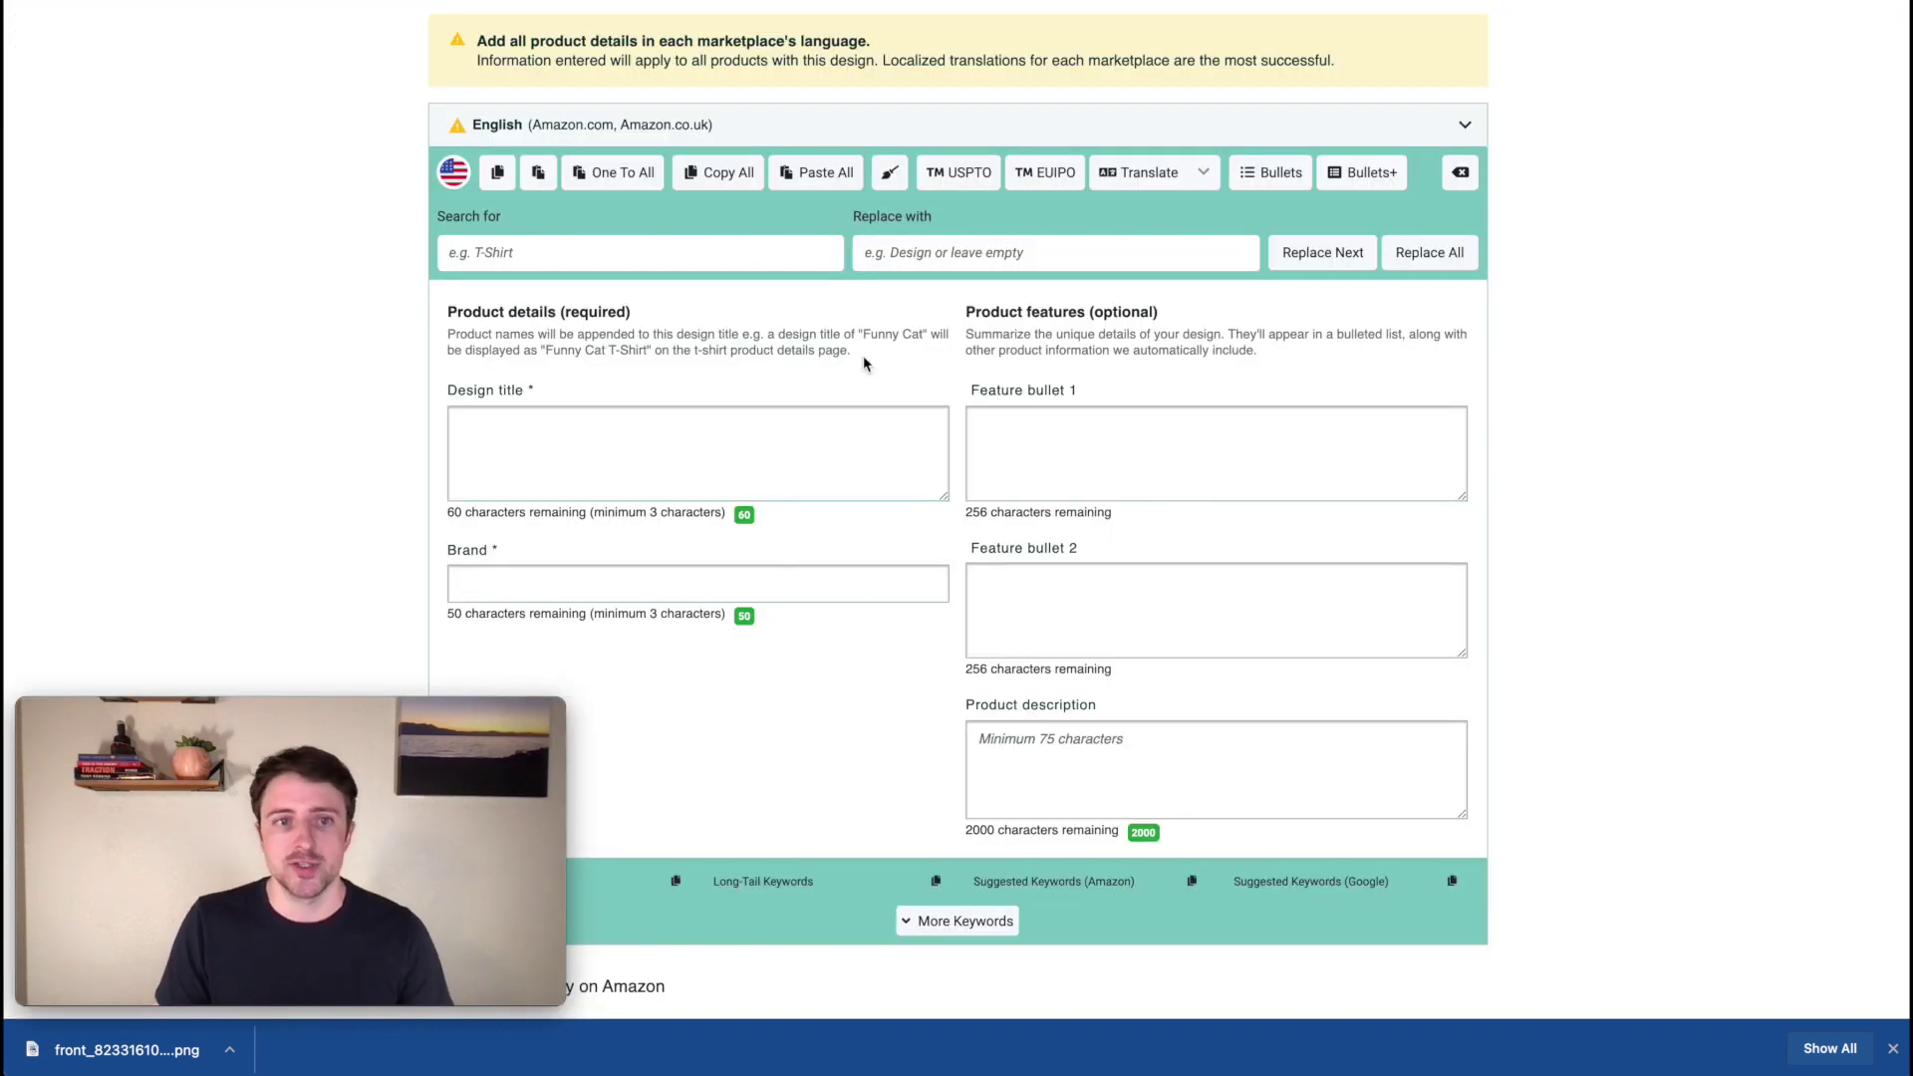
pyautogui.write('Sea ')
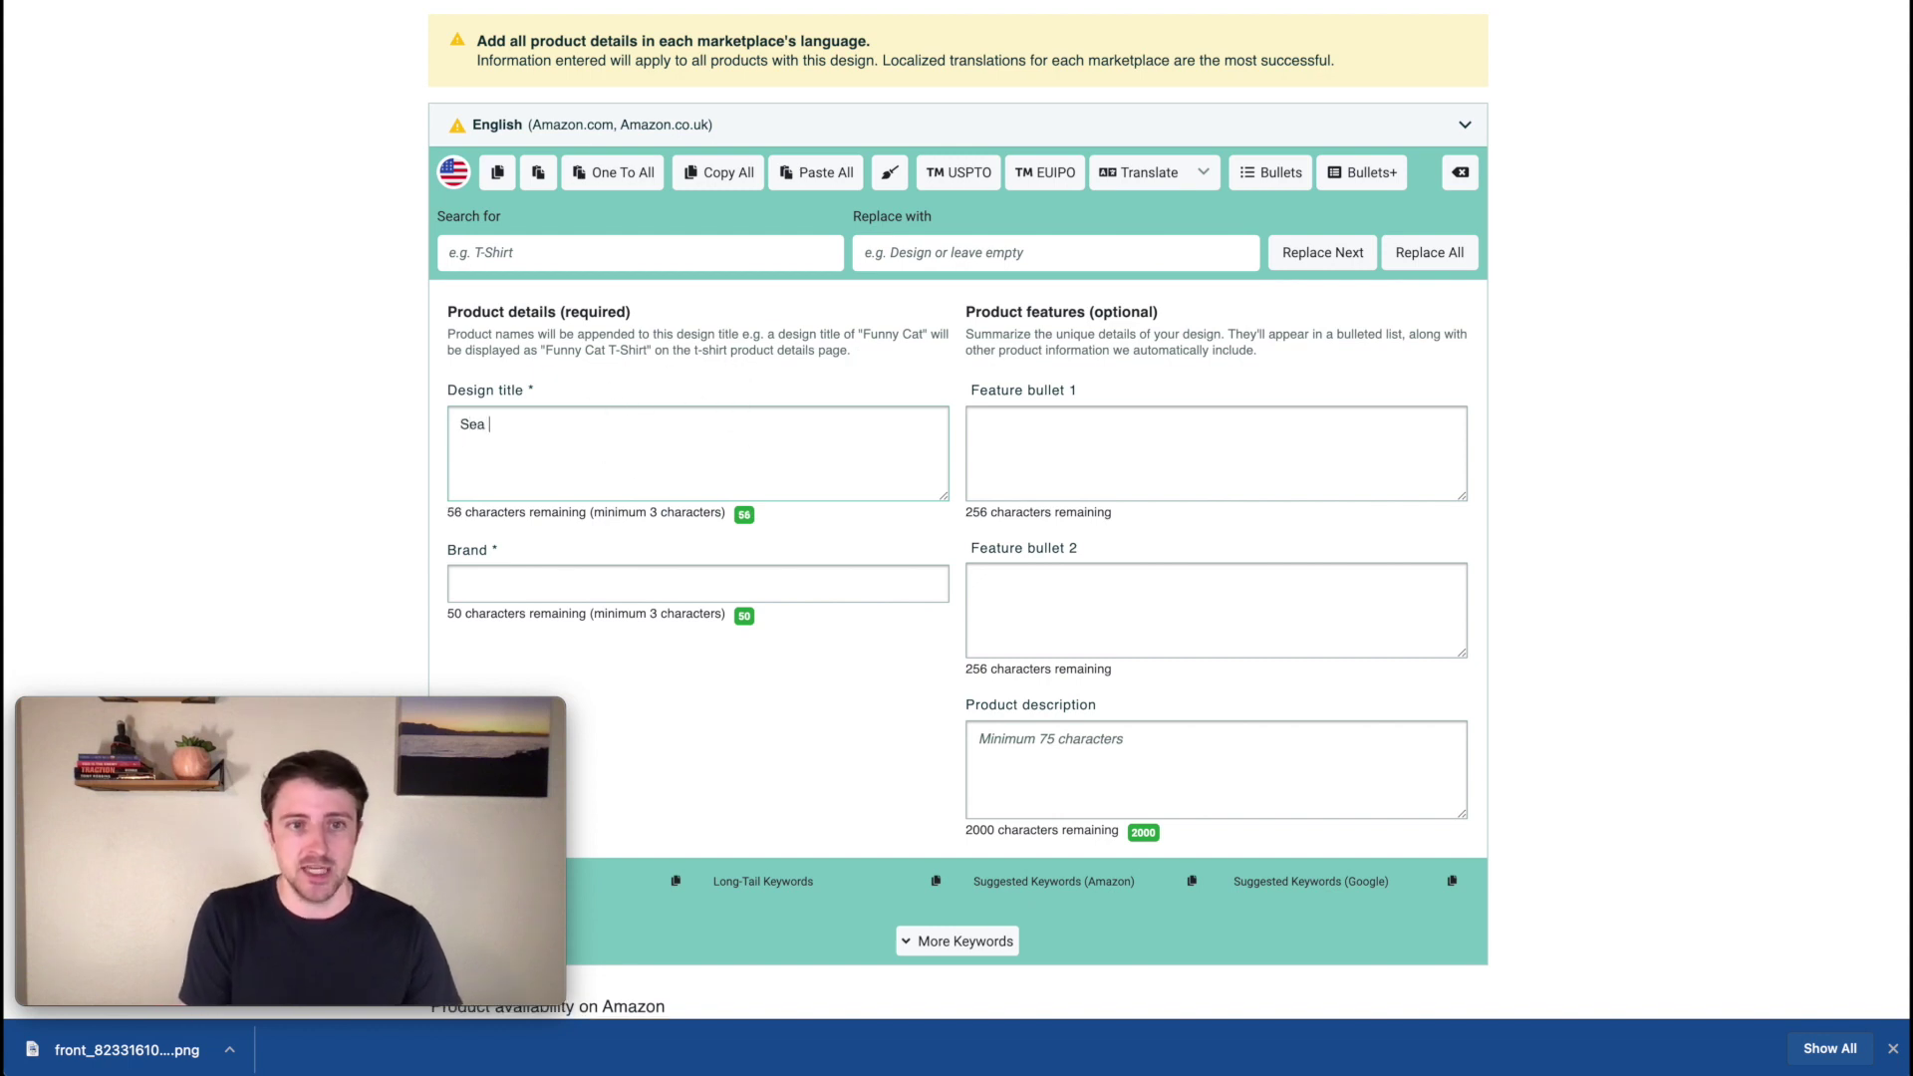
pyautogui.write('Turtle')
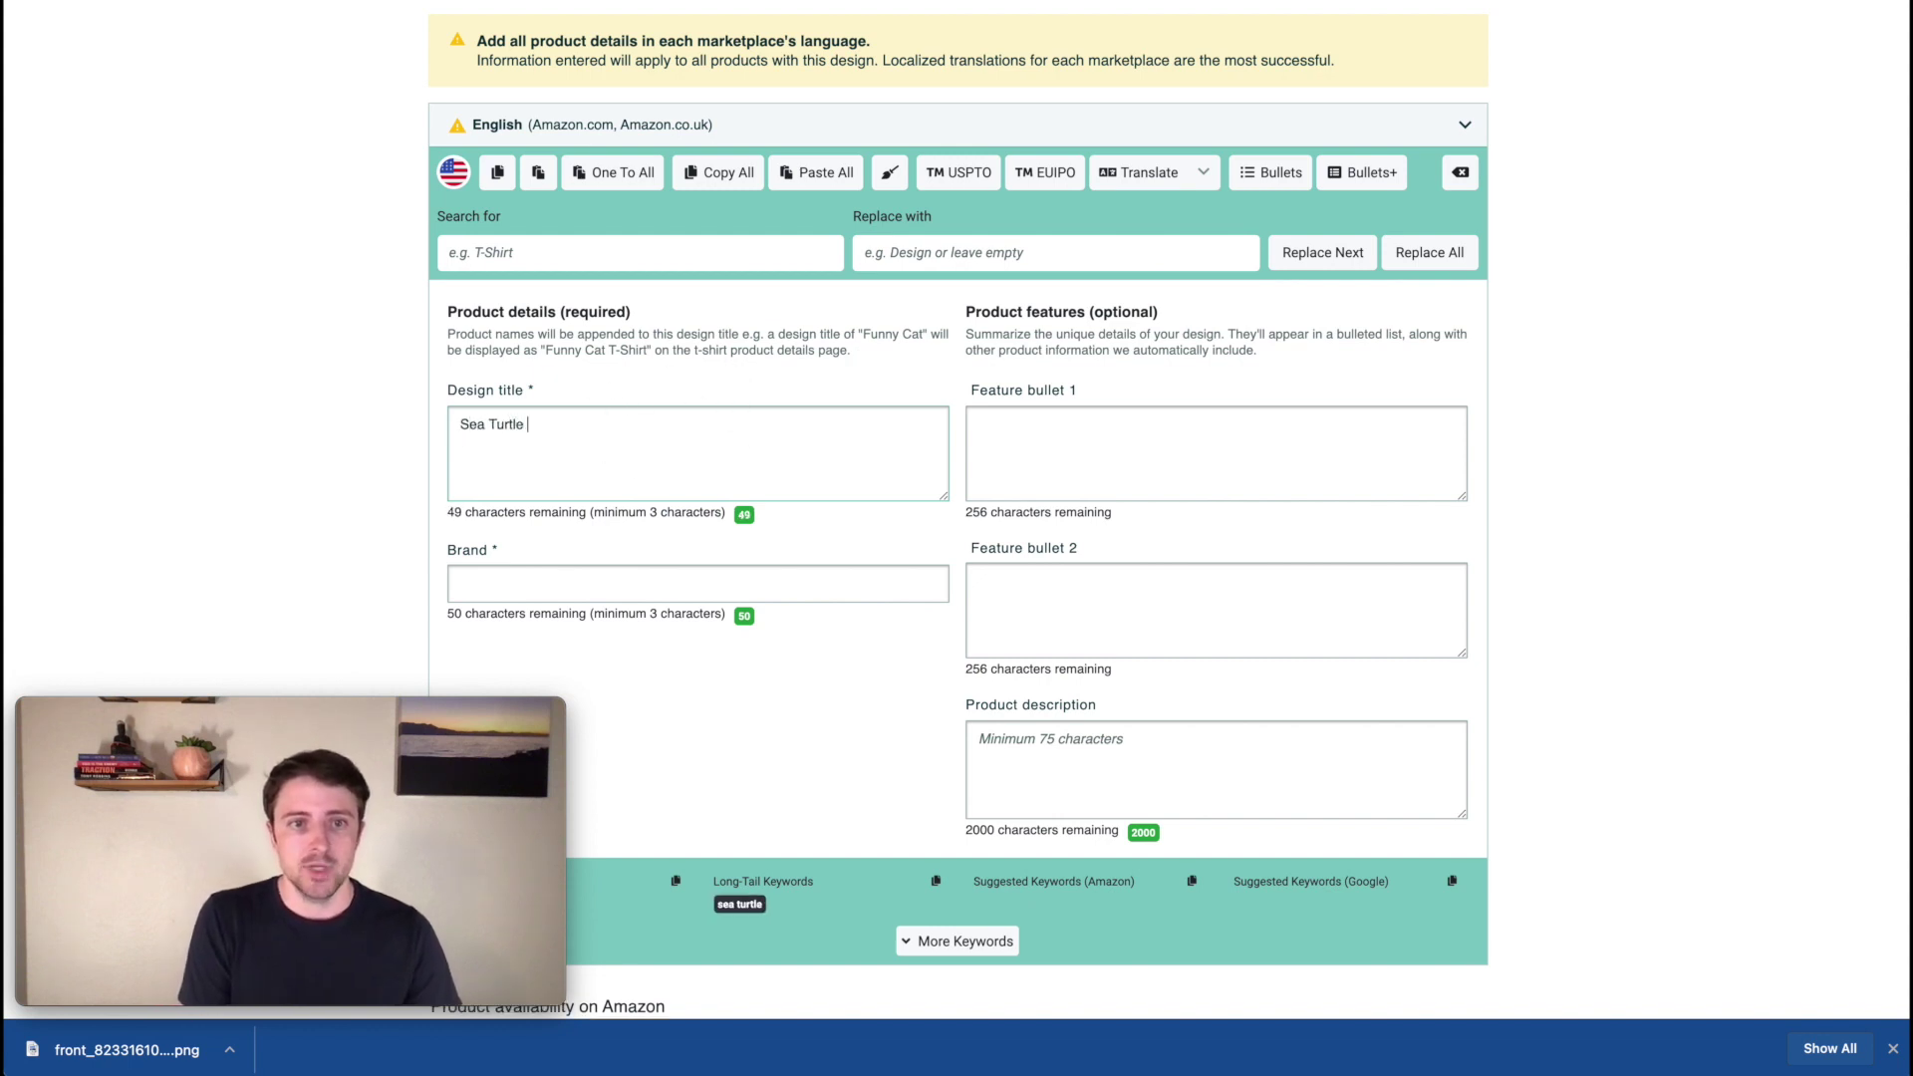
pyautogui.write(' Shell')
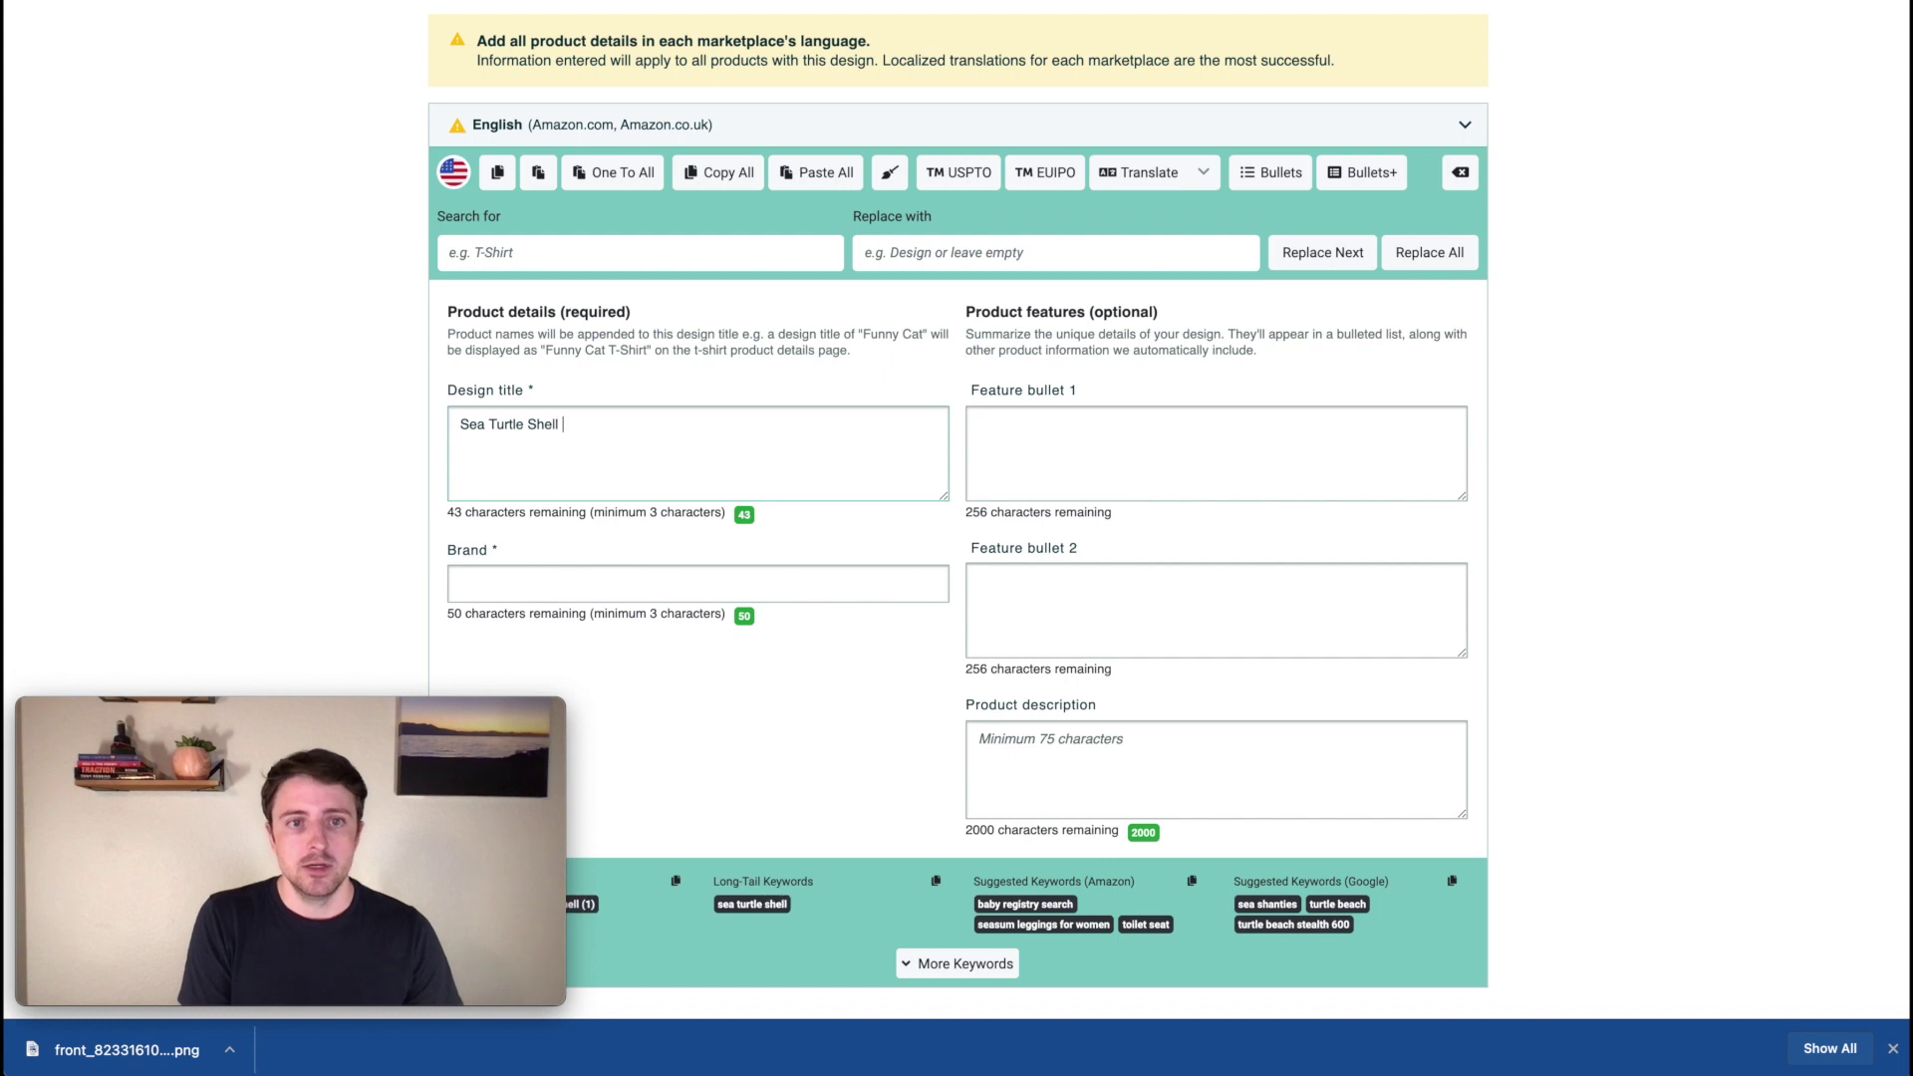
pyautogui.press('BackSpace')
pyautogui.press('BackSpace')
pyautogui.press('BackSpace')
pyautogui.press('BackSpace')
pyautogui.press('BackSpace')
pyautogui.press('BackSpace')
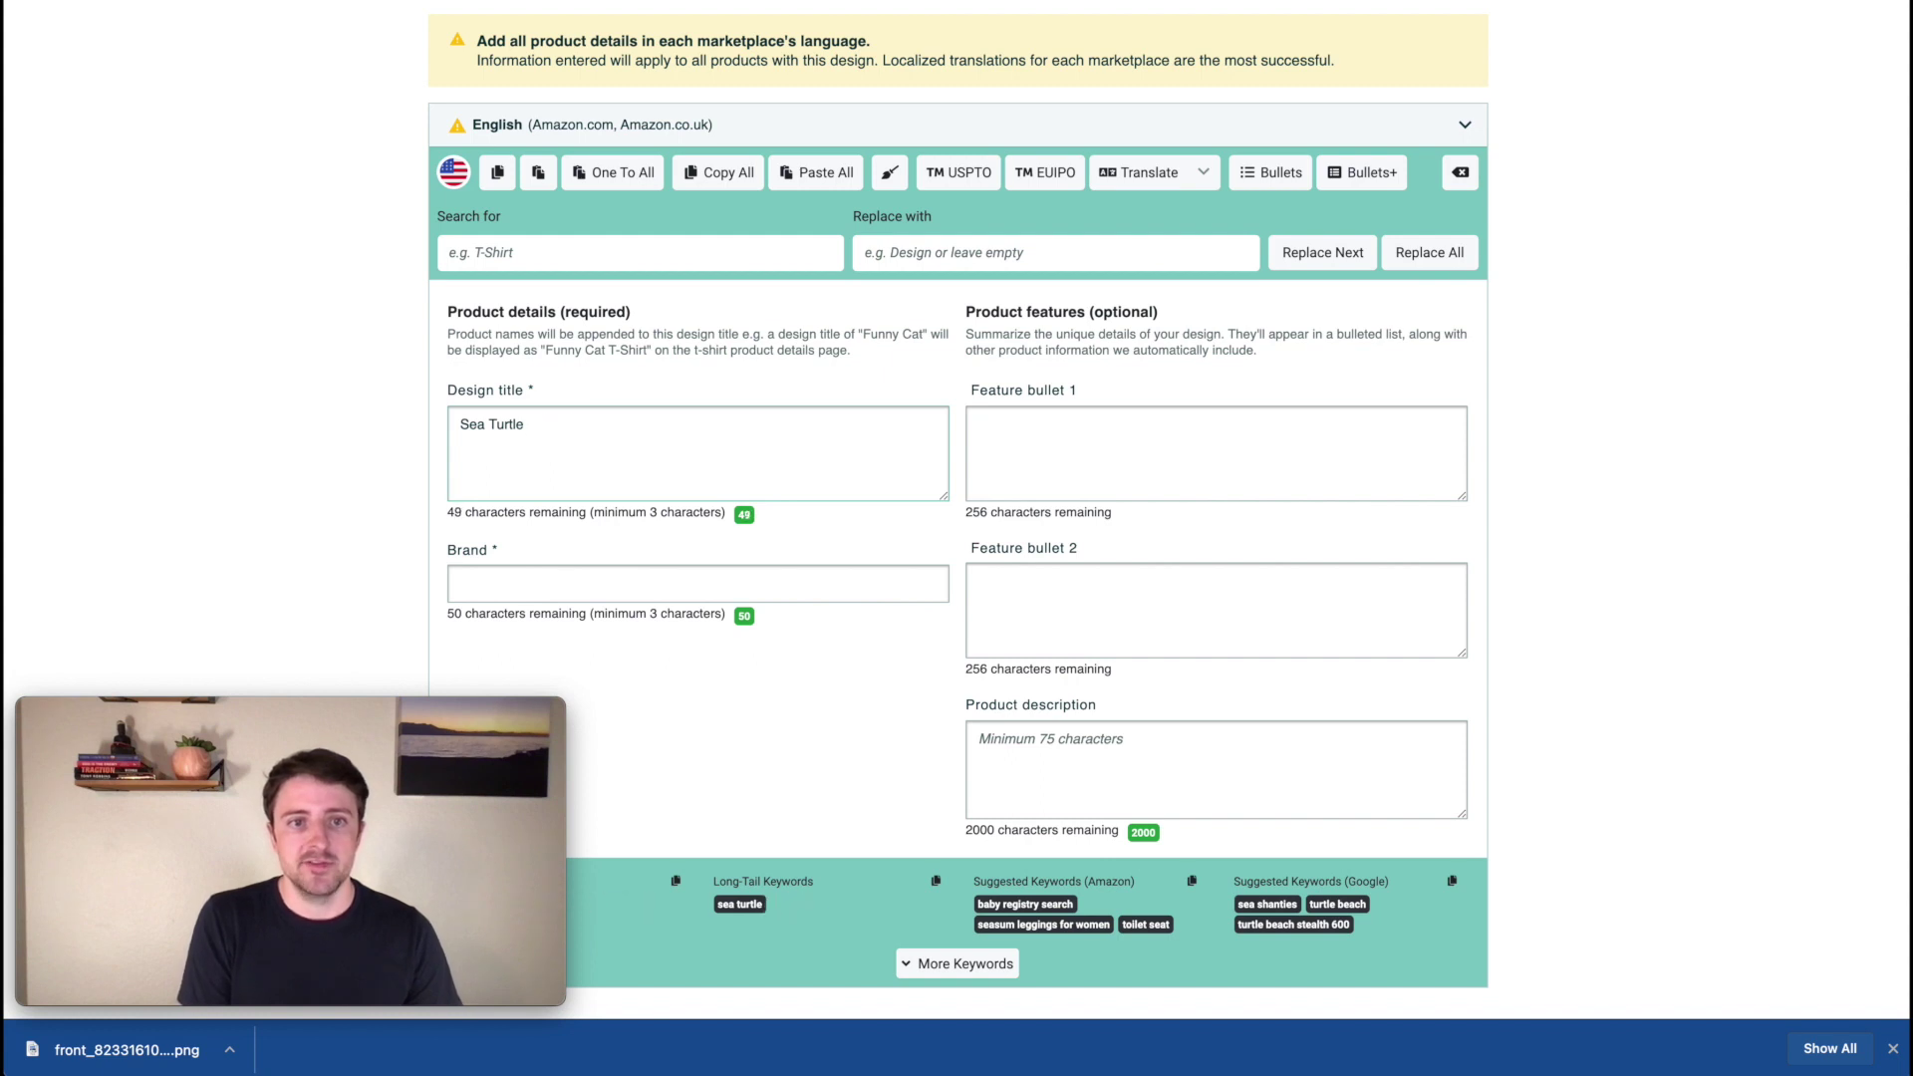
pyautogui.write('Gift Shell O')
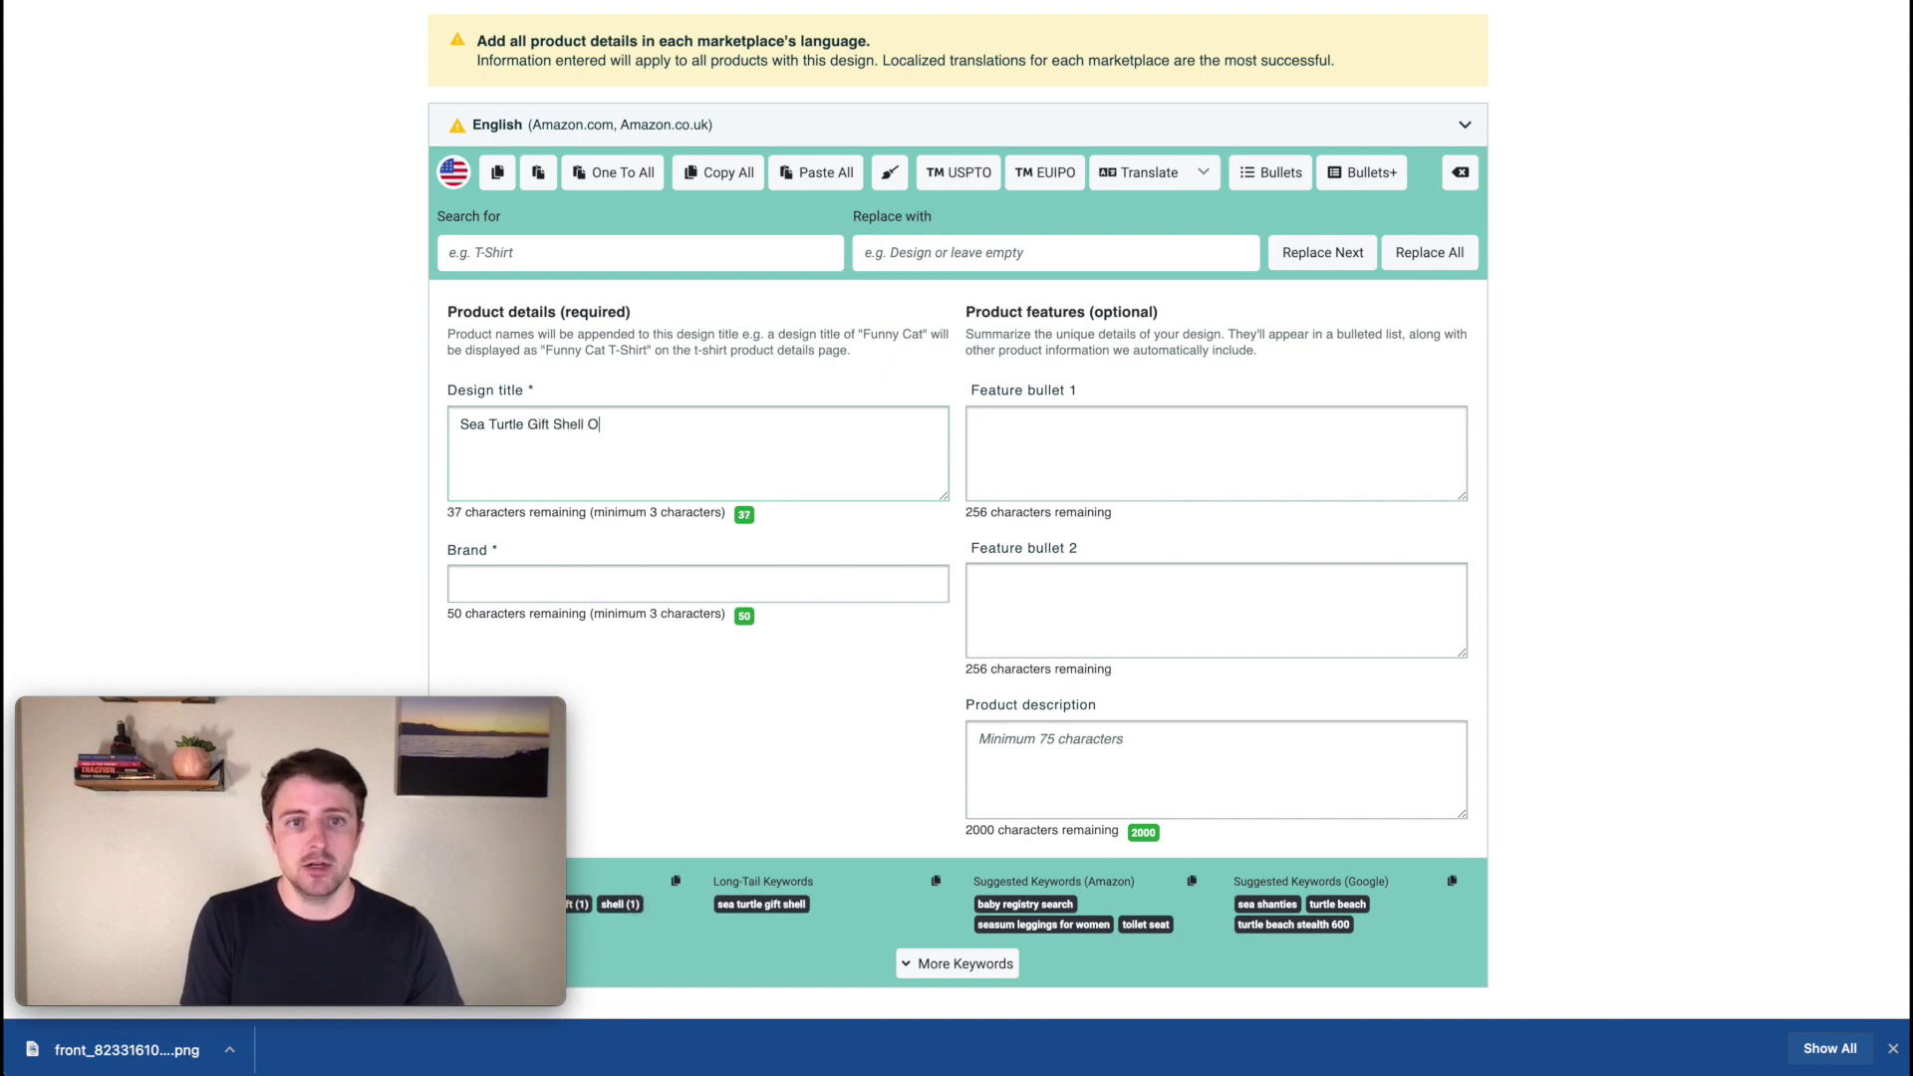
pyautogui.write('cean Beach')
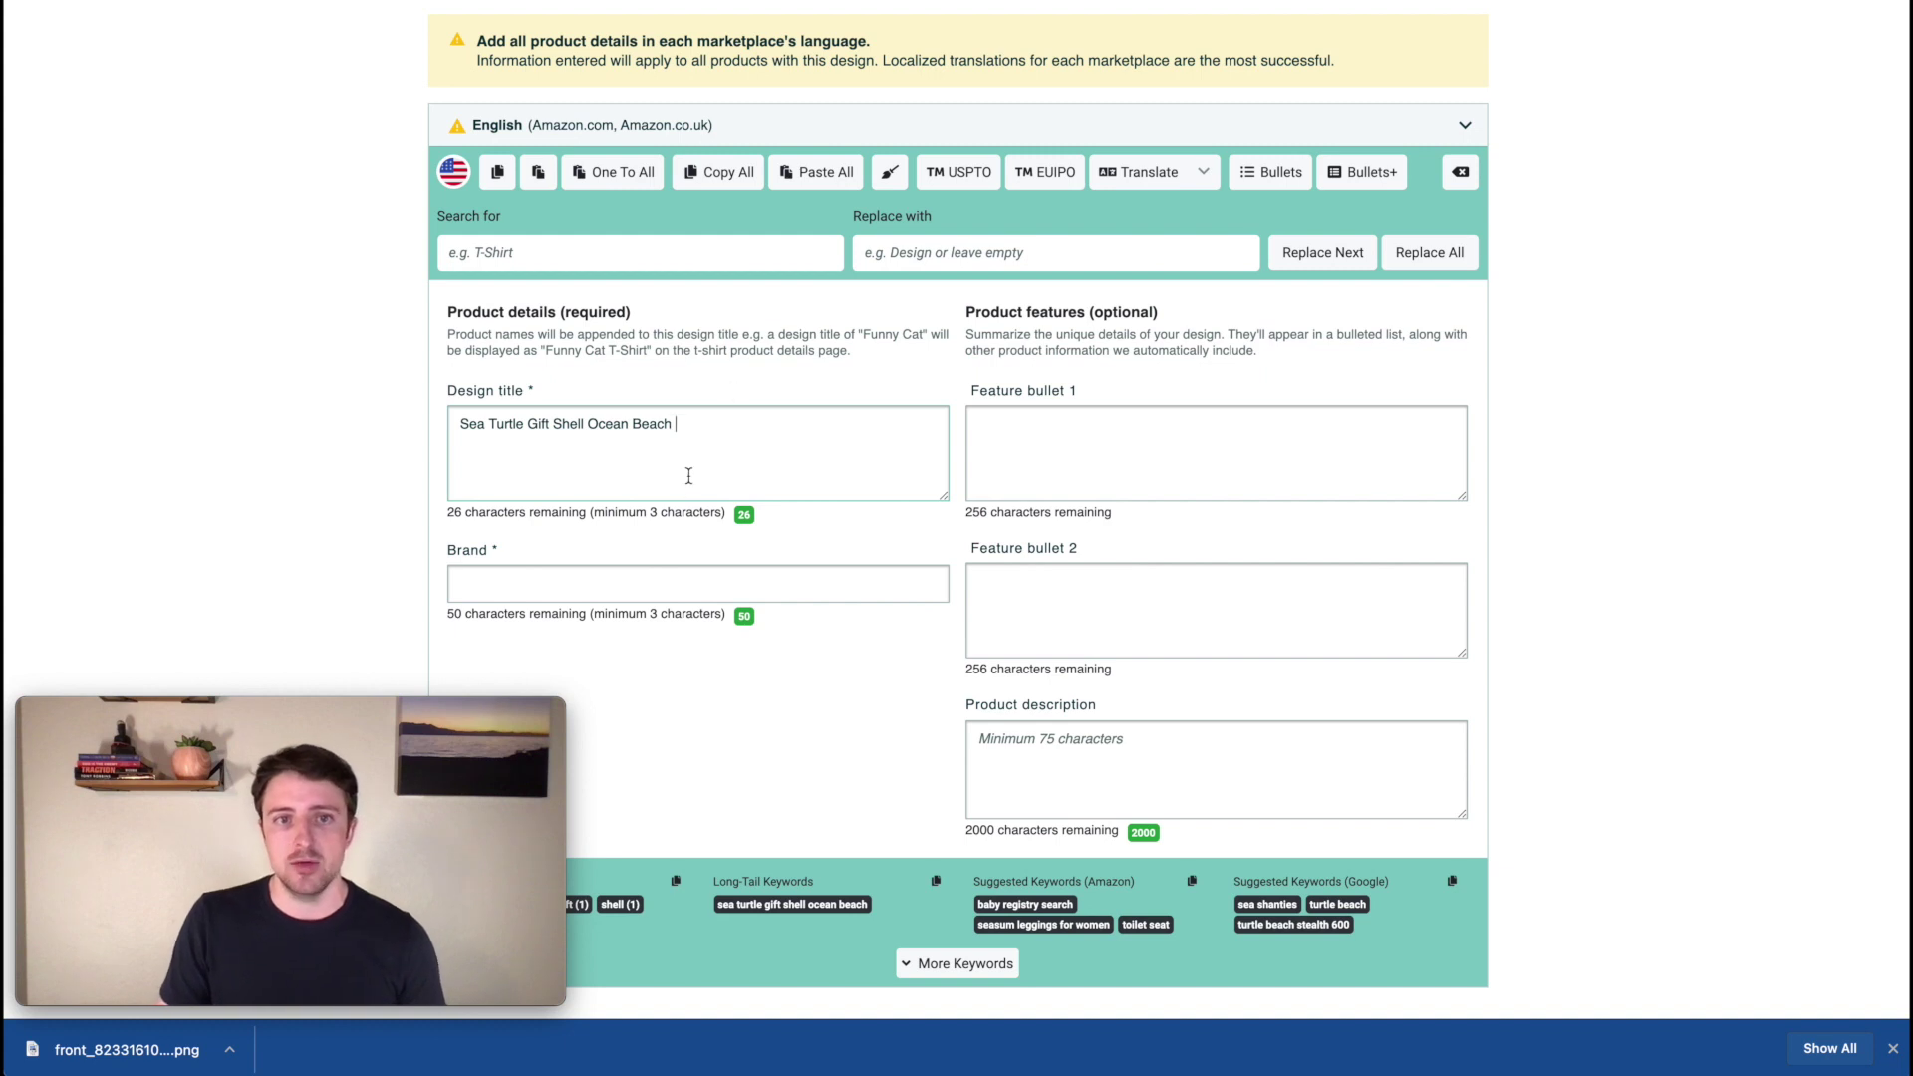
pyautogui.moveTo(689, 429); pyautogui.dragTo(454, 420)
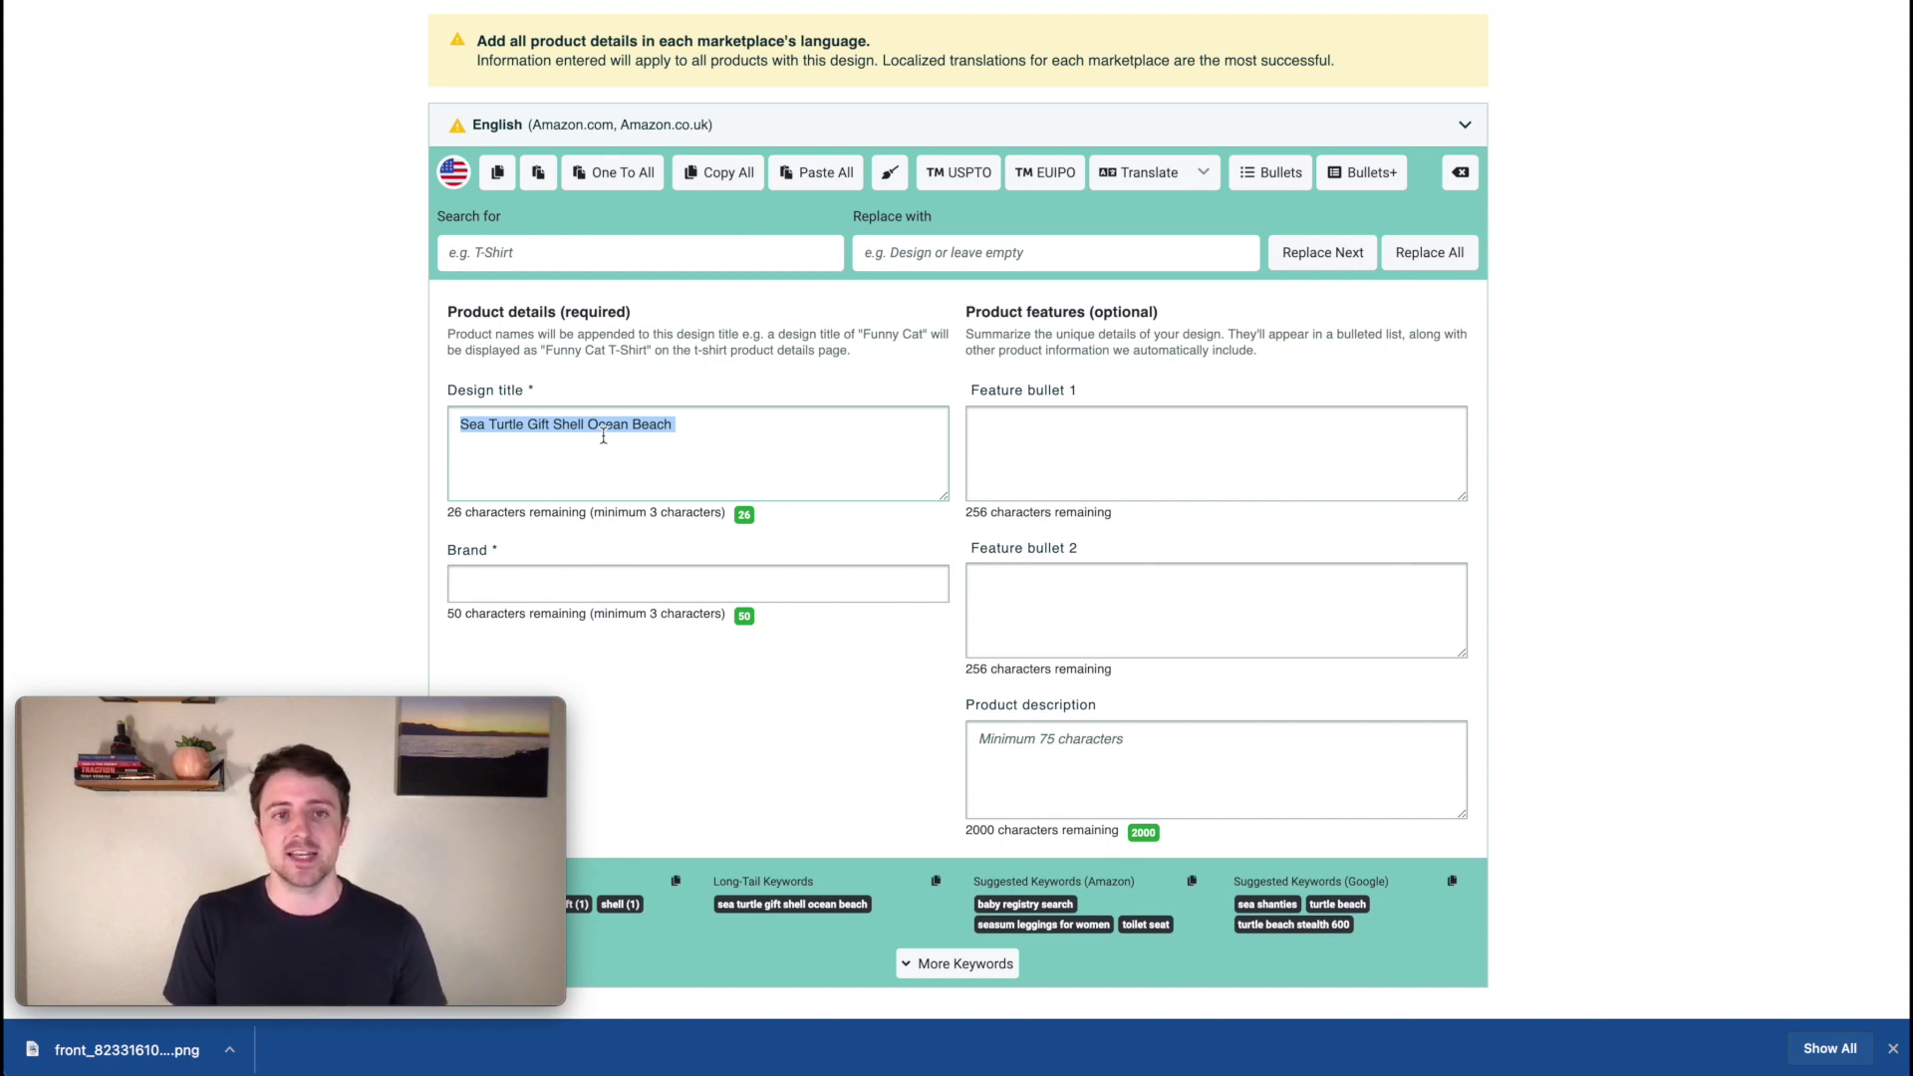
pyautogui.click(688, 425)
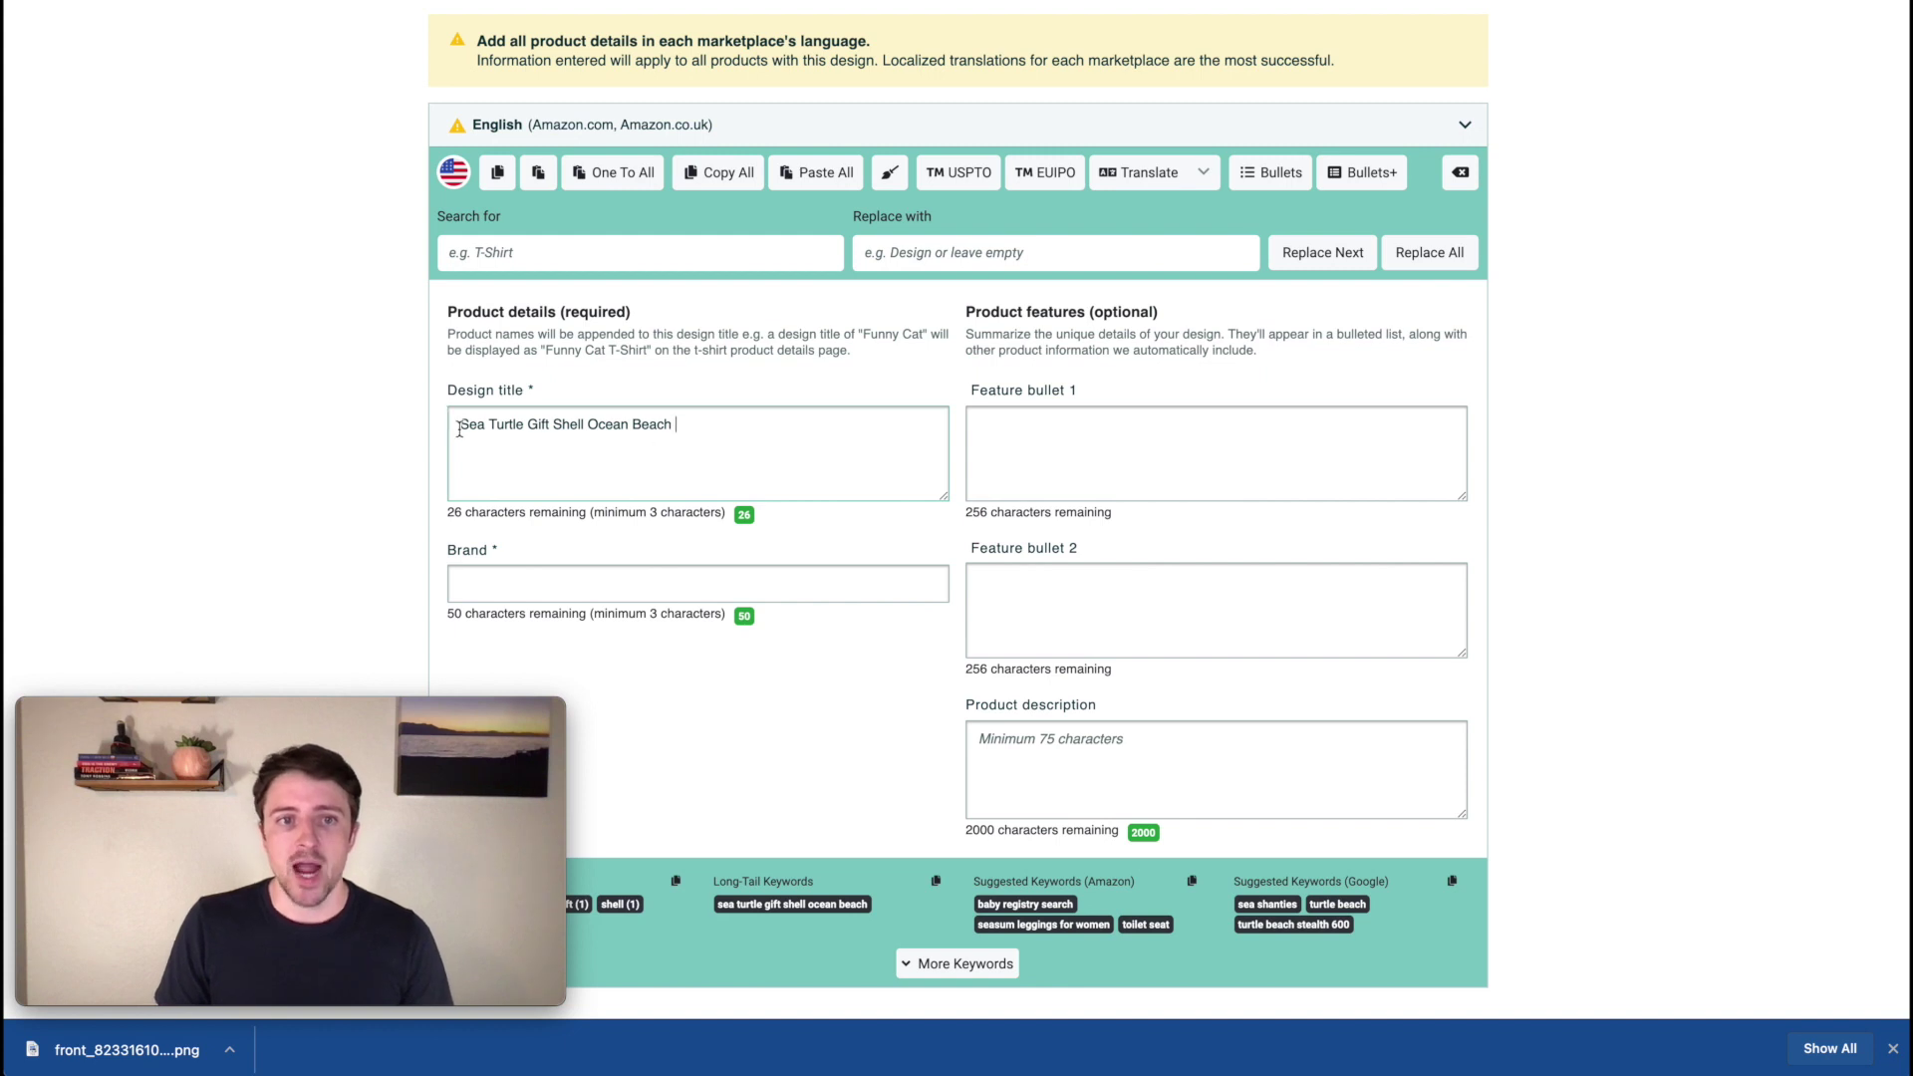
pyautogui.moveTo(455, 423); pyautogui.dragTo(672, 440)
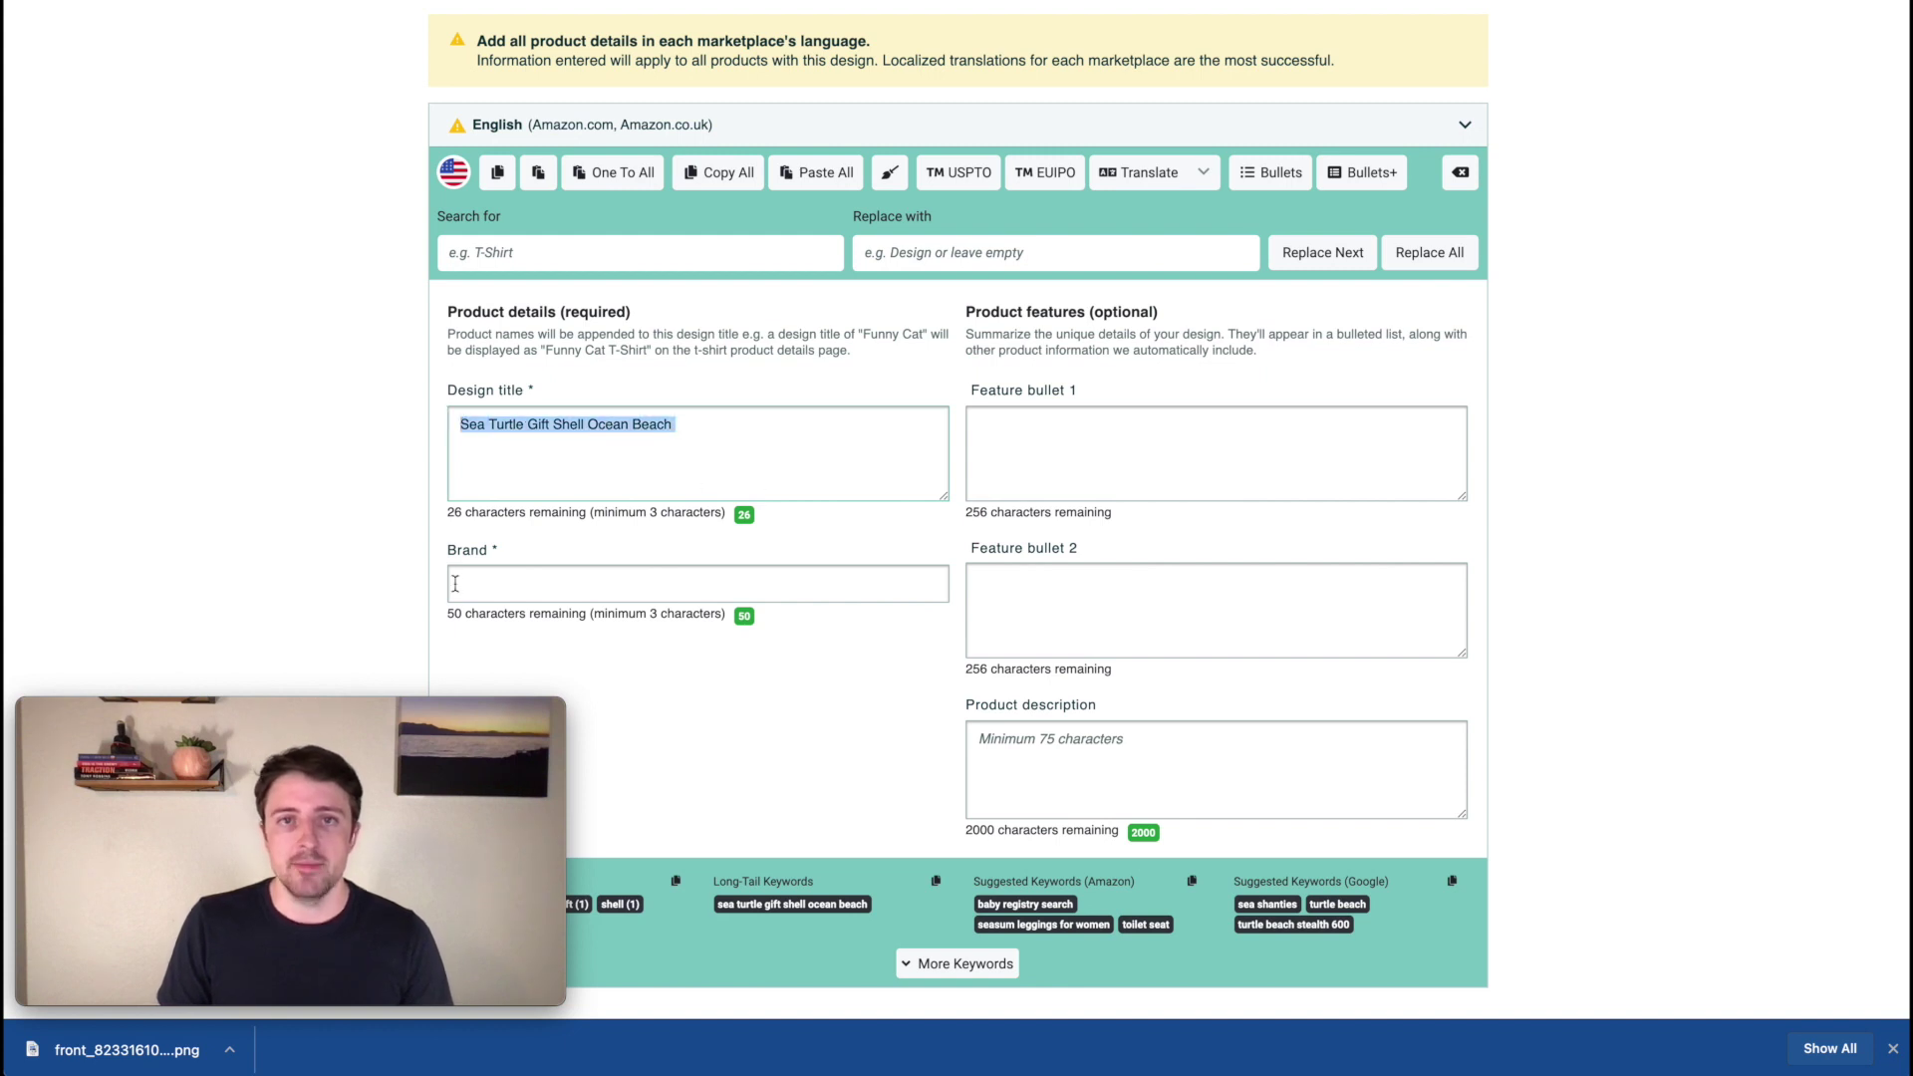
pyautogui.click(718, 449)
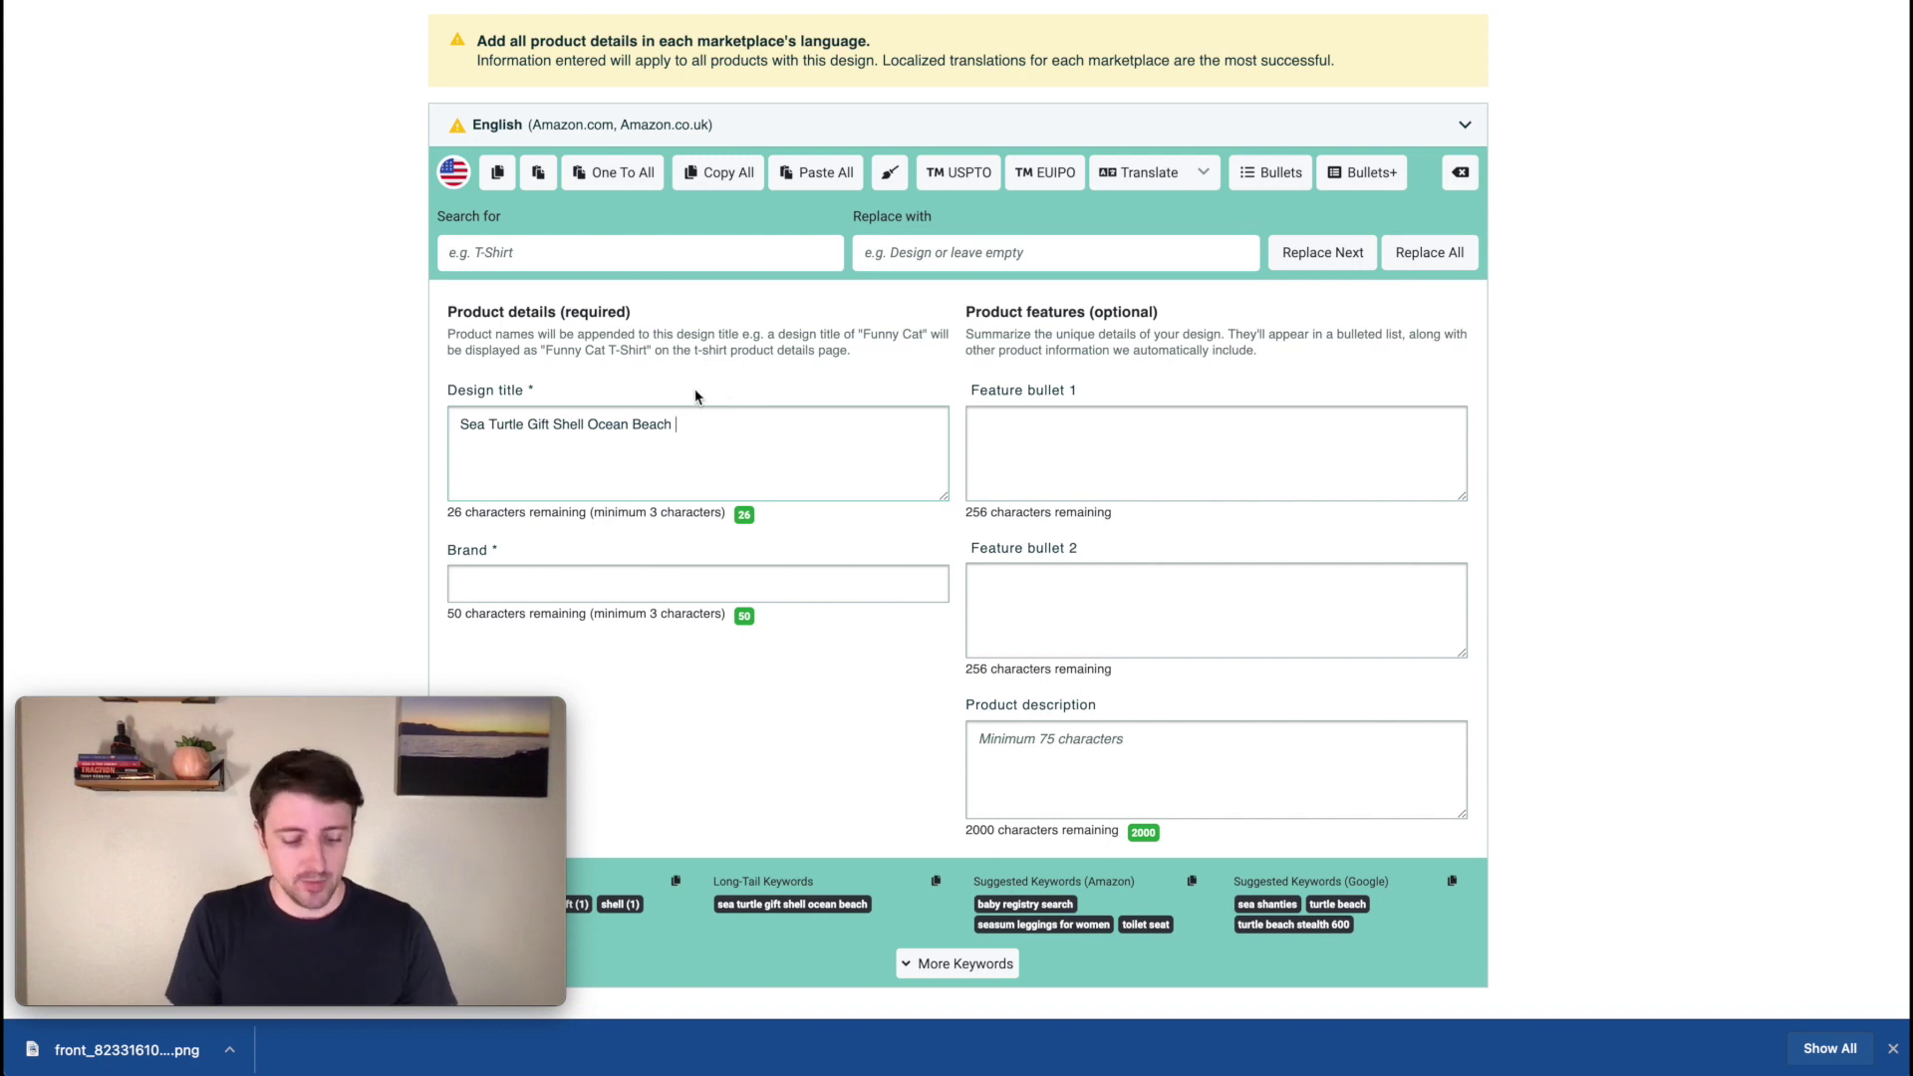
pyautogui.write('Gif')
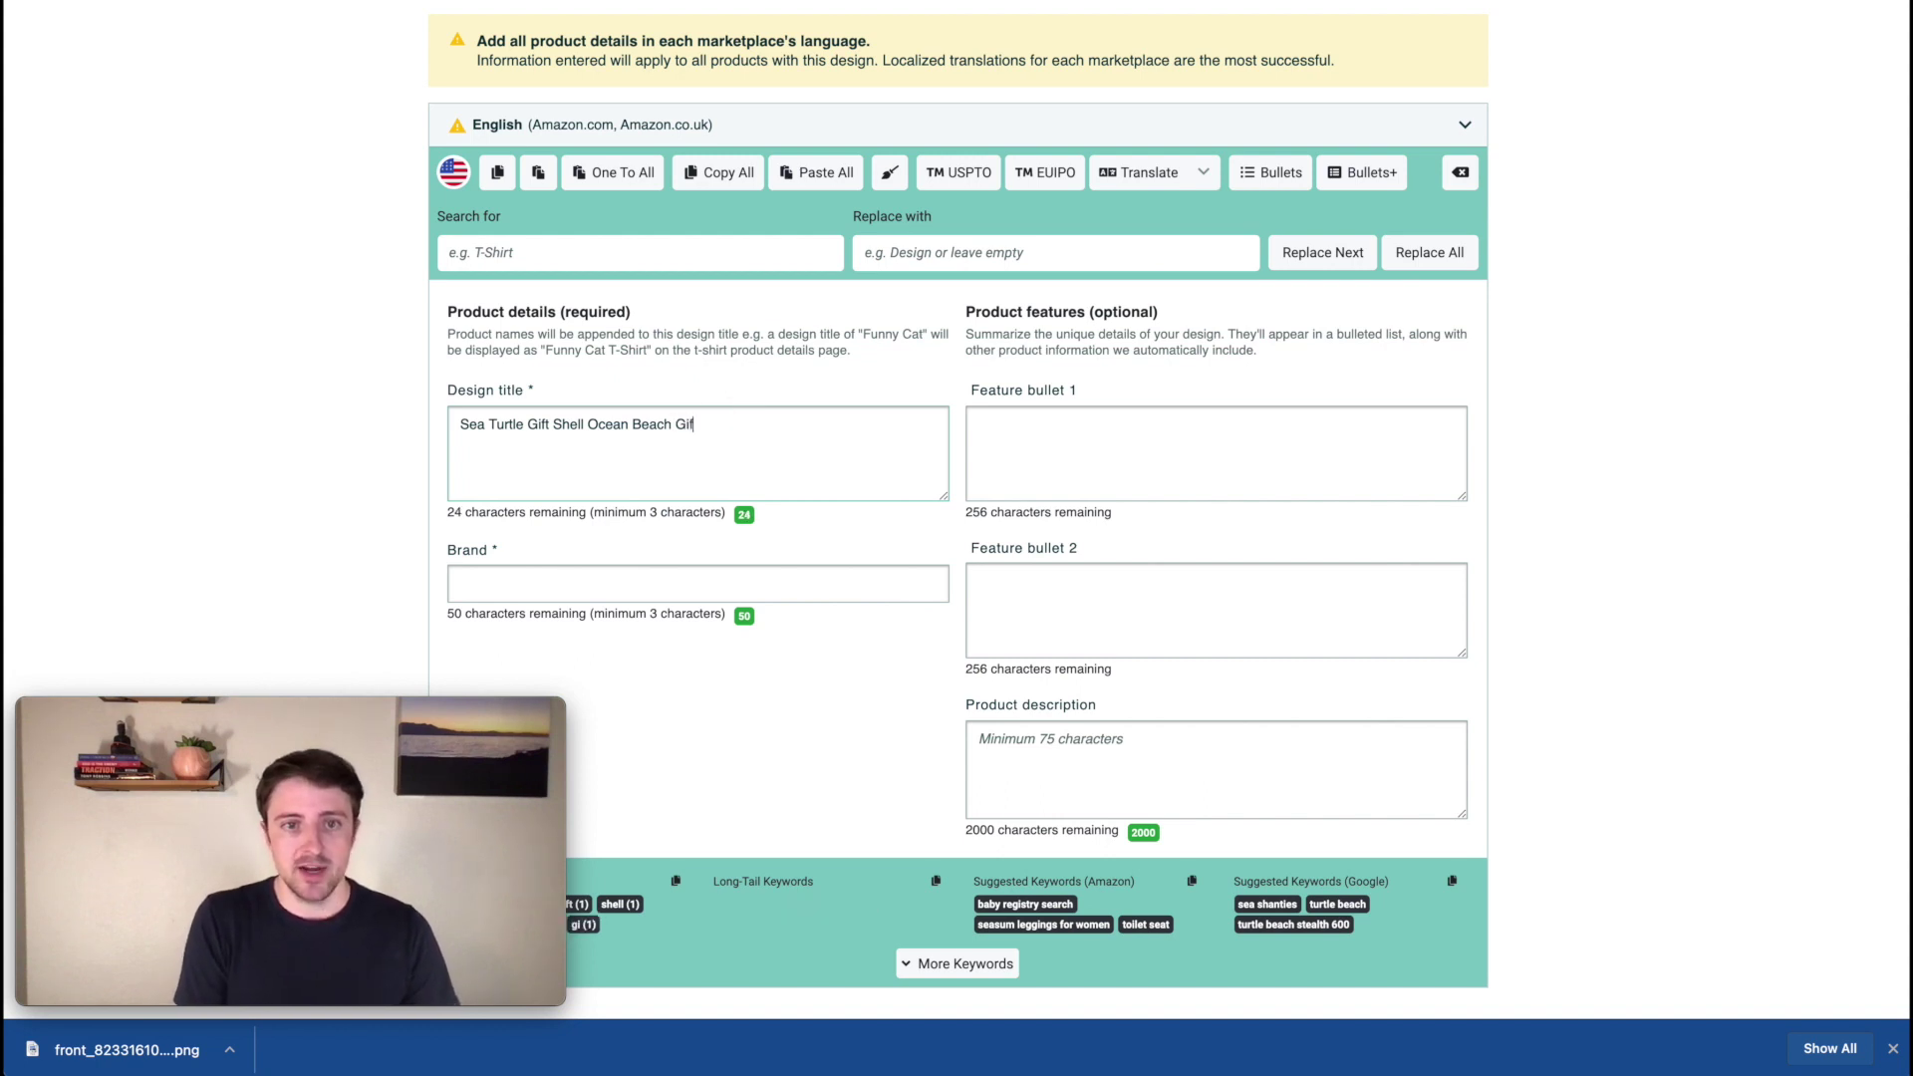
pyautogui.write('t')
# - Type 'teacher' into Feature bullet 1, then select 'Sea Turtle' in the title
pyautogui.click(1027, 429)
pyautogui.write('teacher')
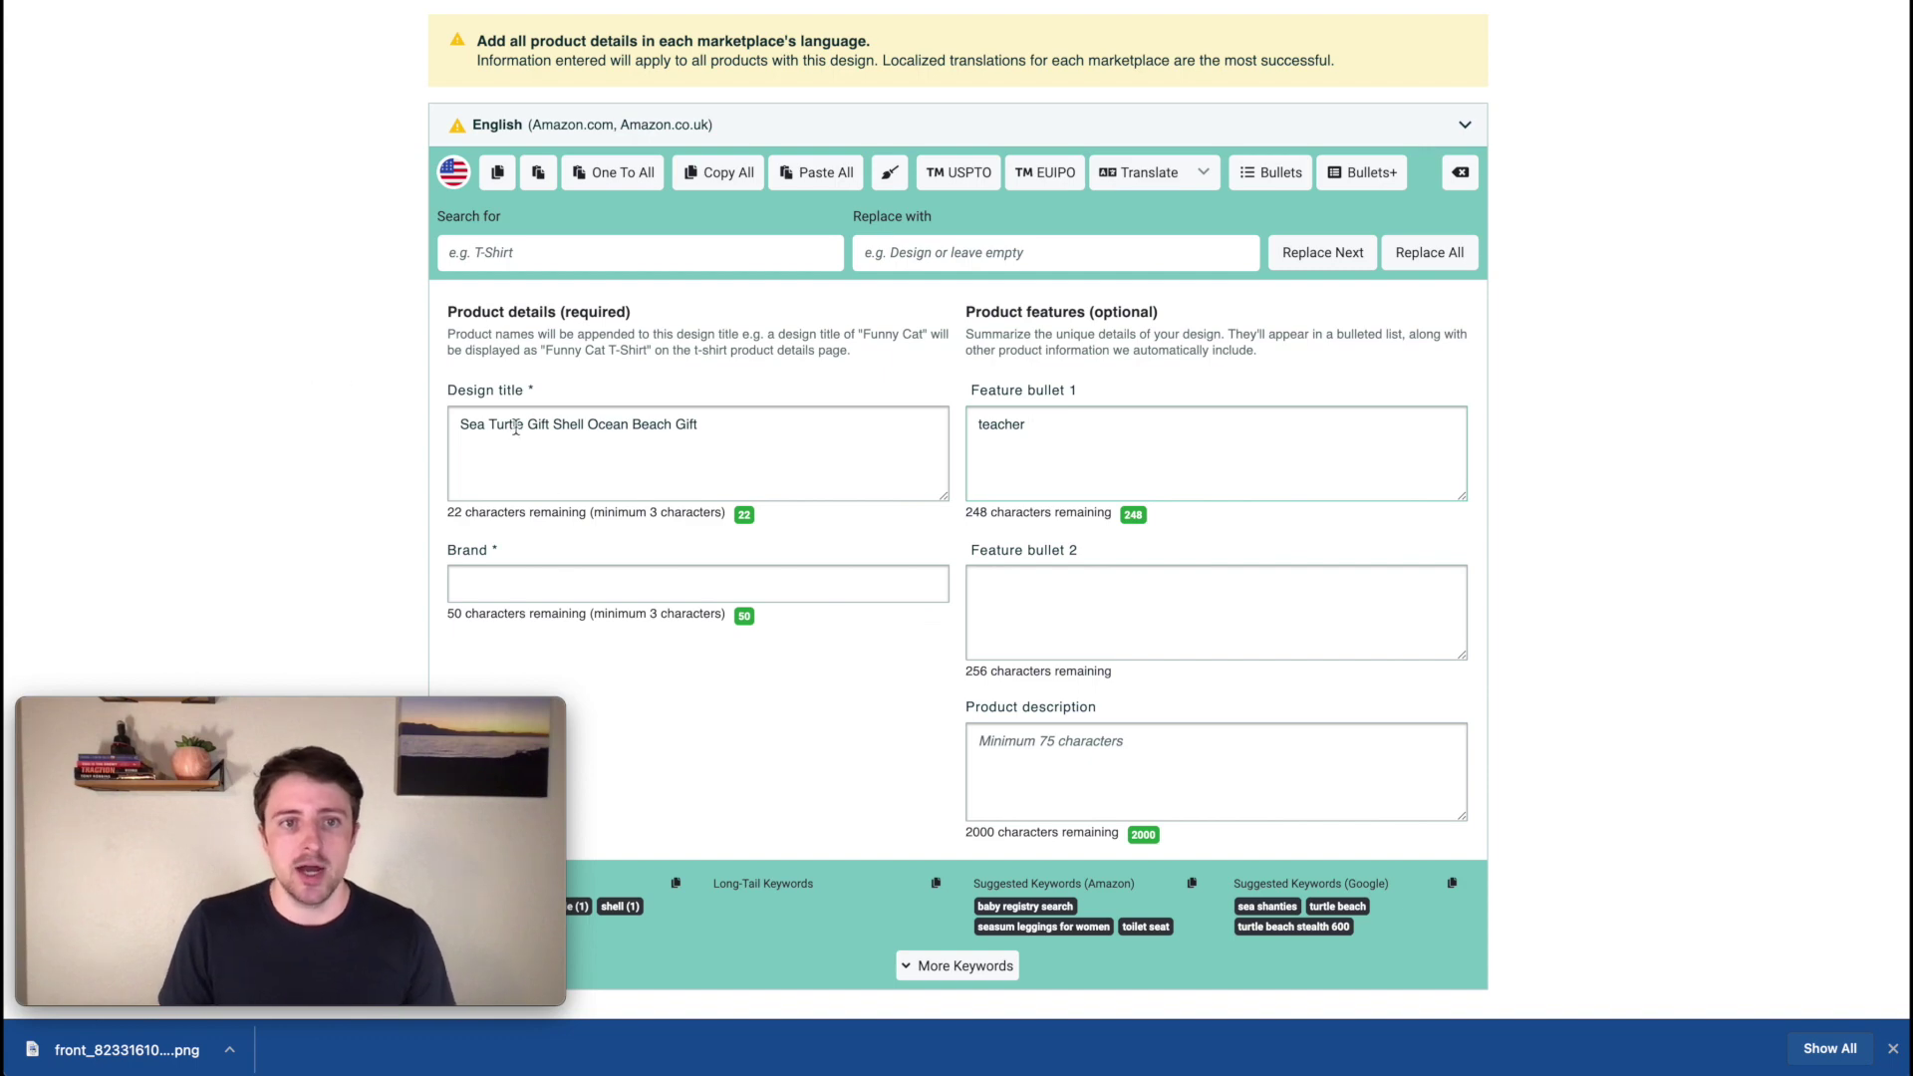
pyautogui.moveTo(524, 426); pyautogui.dragTo(450, 439)
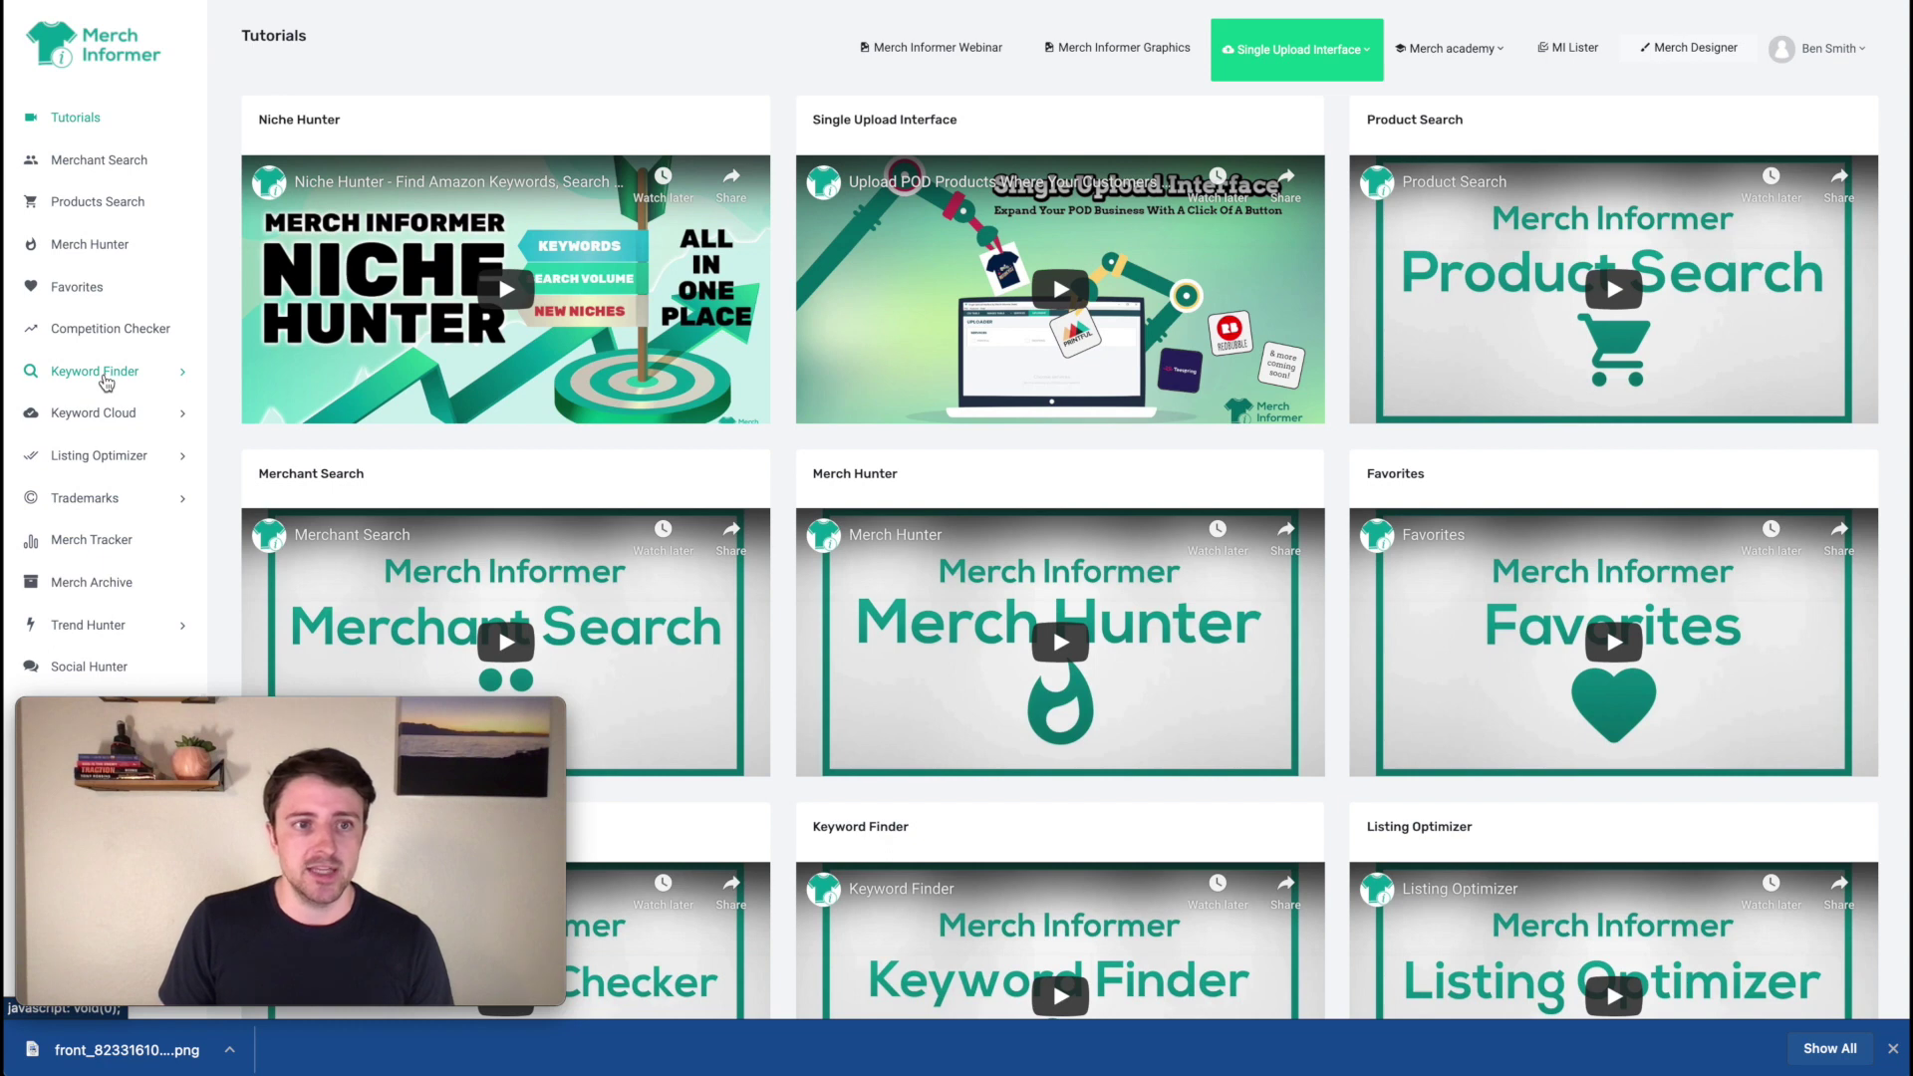
# - Search 'Sea Turtle' in Merch Informer's Keyword Finder and check the Google Search Volume column
pyautogui.click(104, 377)
pyautogui.click(72, 409)
pyautogui.click(445, 157)
pyautogui.write('Sea Turtle')
pyautogui.click(301, 202)
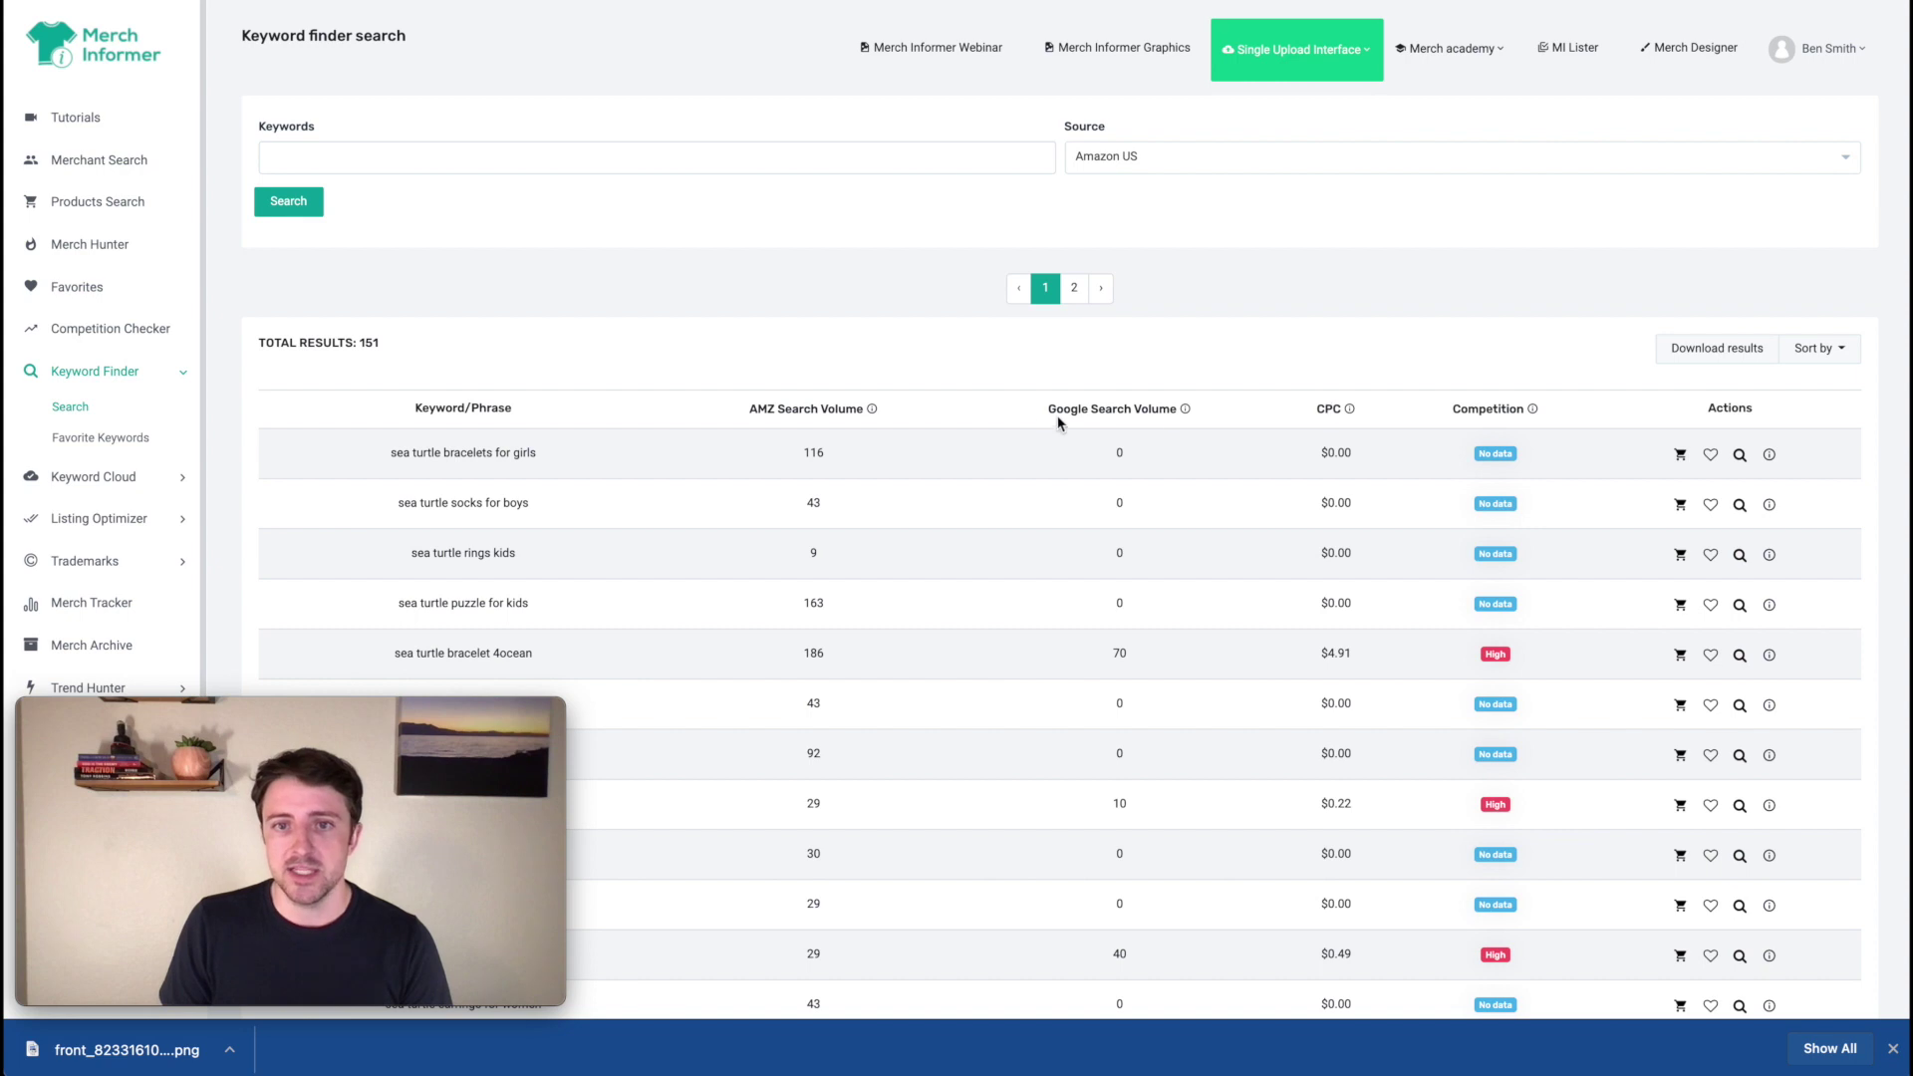
pyautogui.moveTo(1047, 408); pyautogui.dragTo(1163, 409)
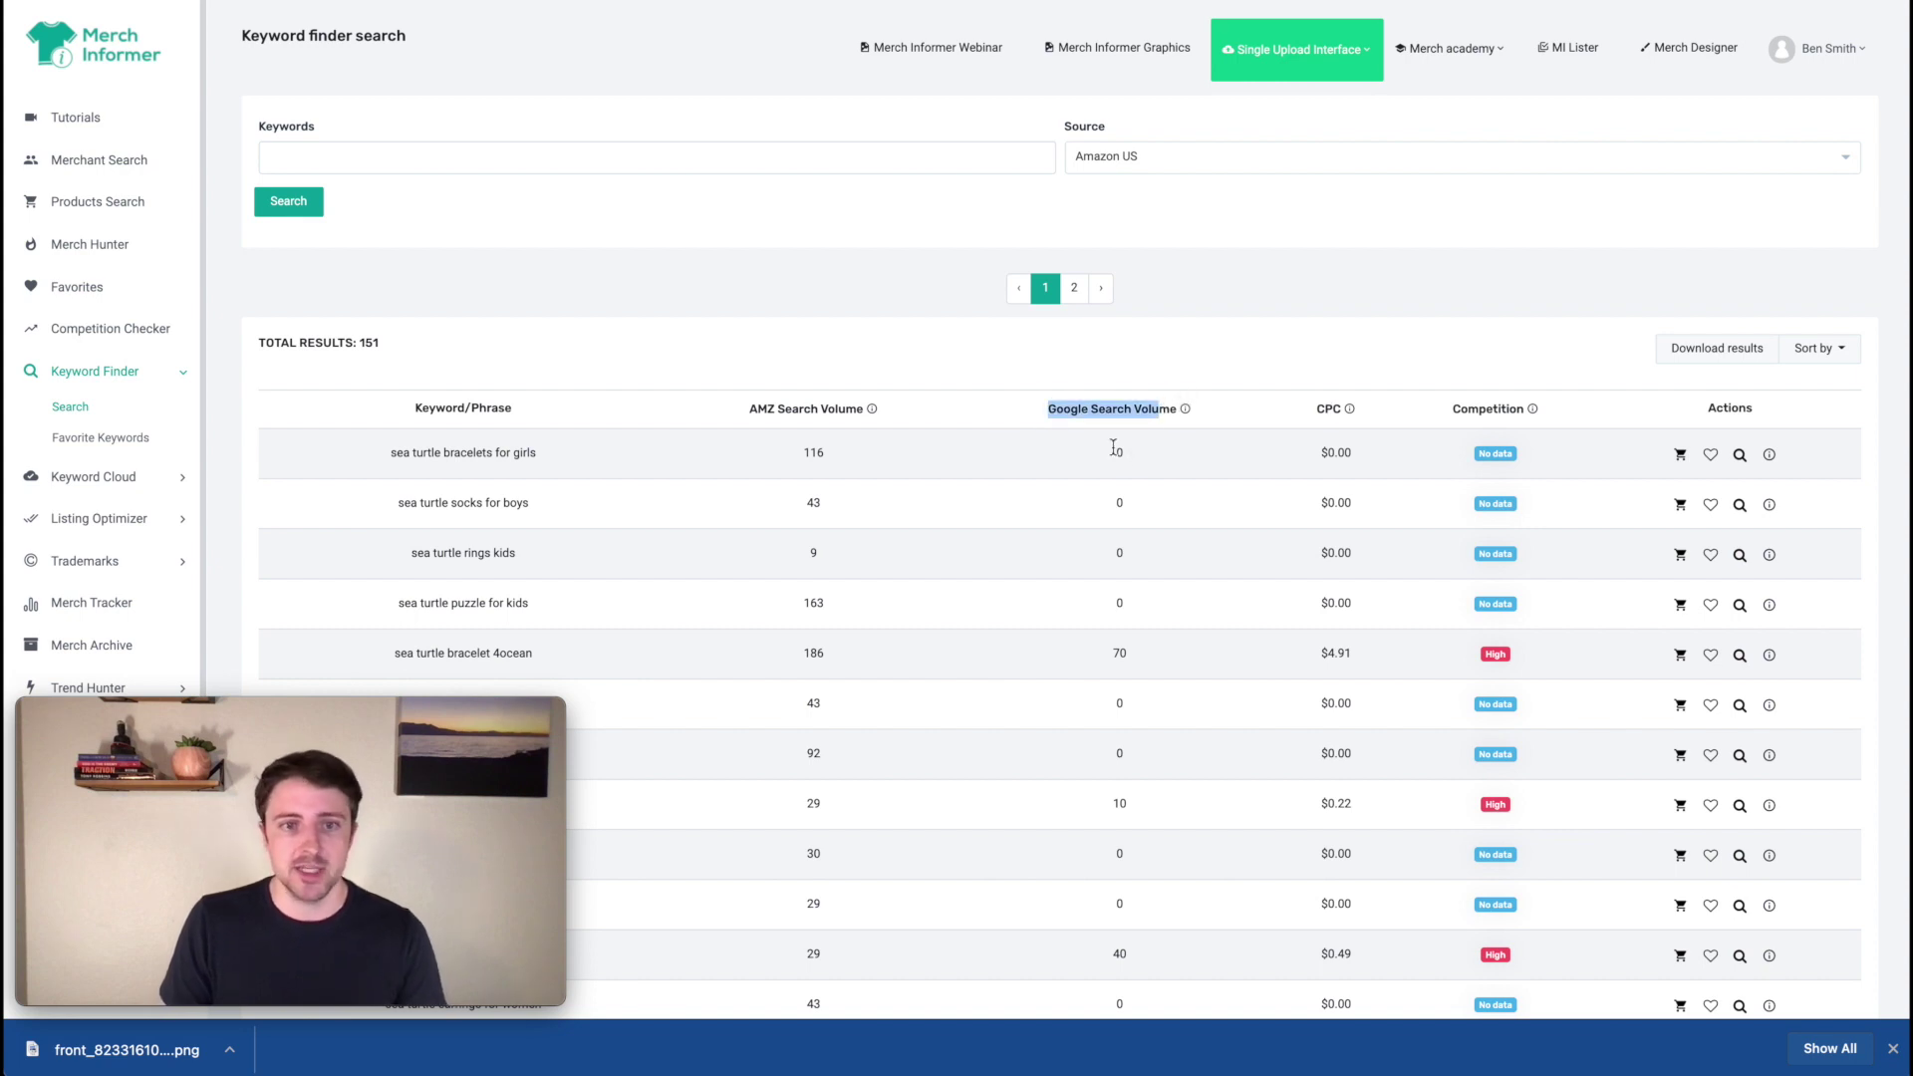
# - Scroll through the sea turtle keyword results, noting terms like 'sea turtle rings kids'
pyautogui.scroll(-1, 827, 391)
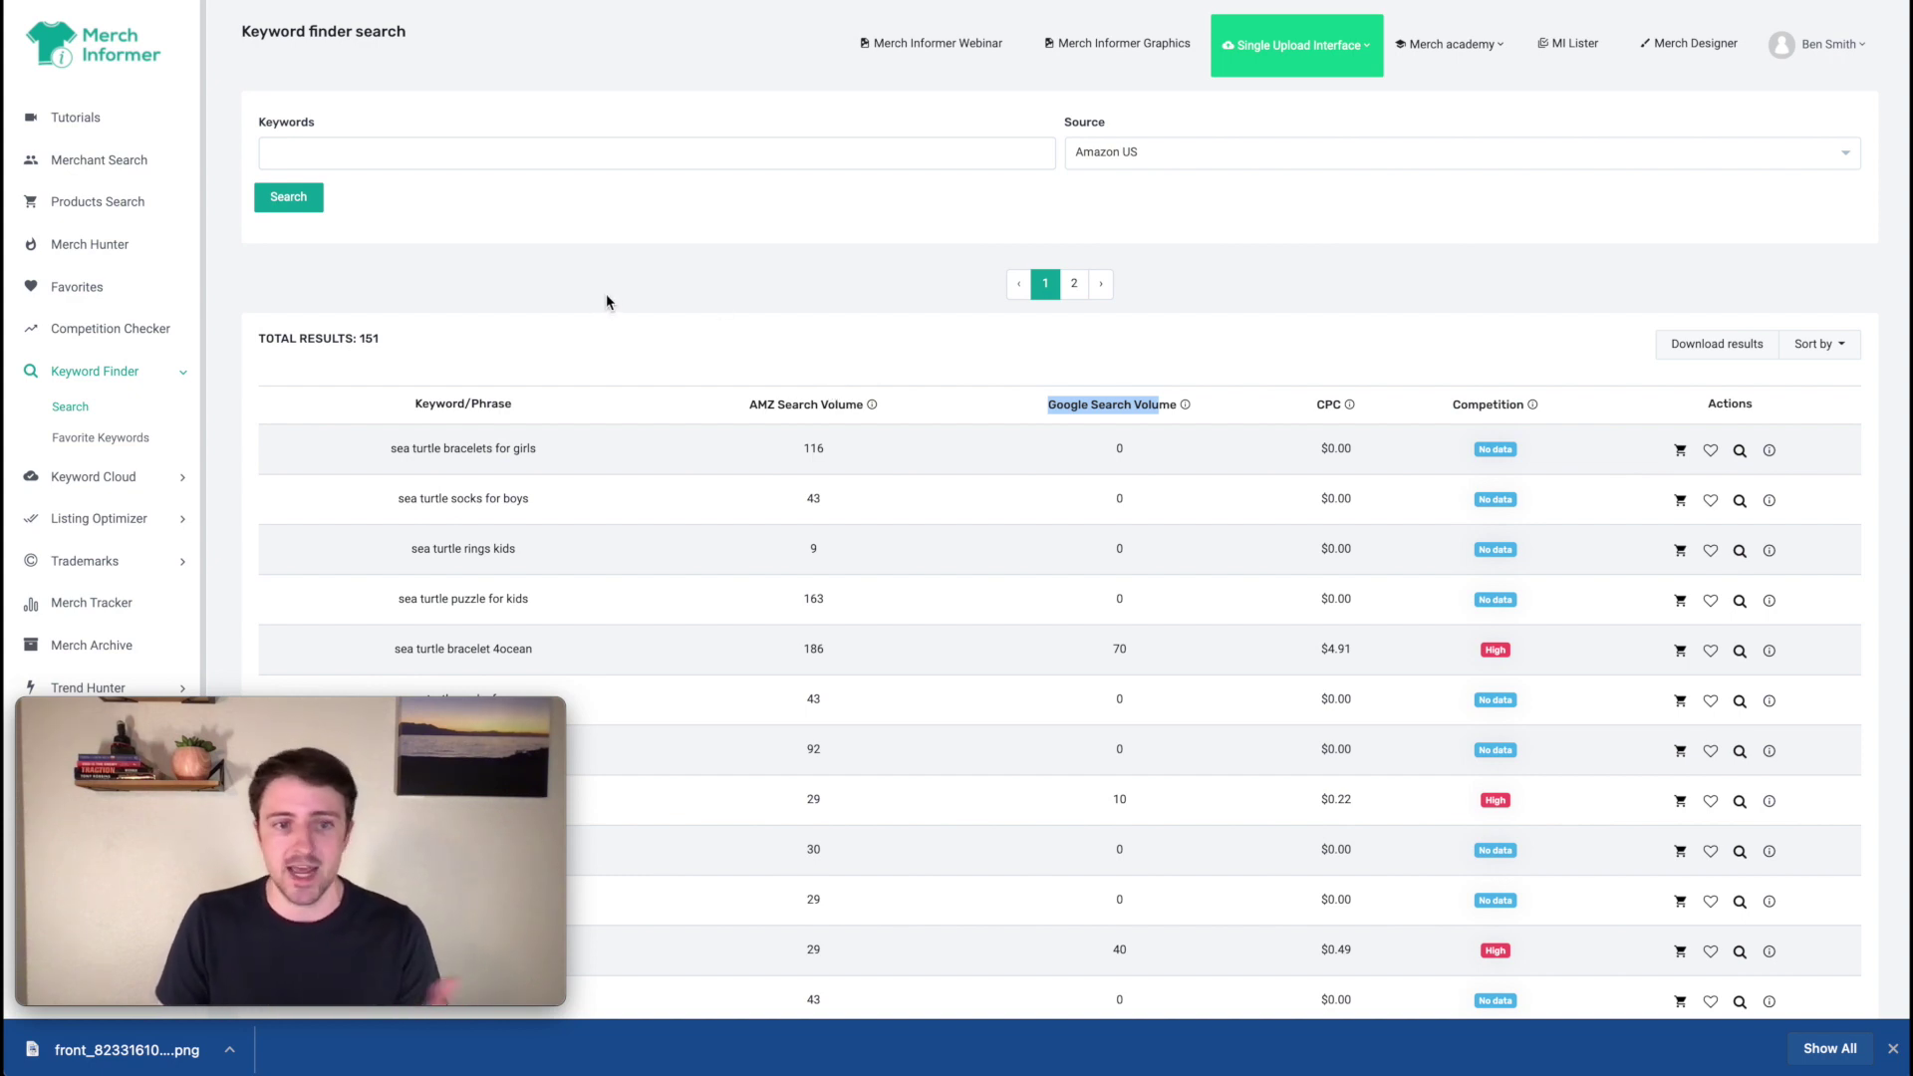
pyautogui.scroll(-1, 608, 299)
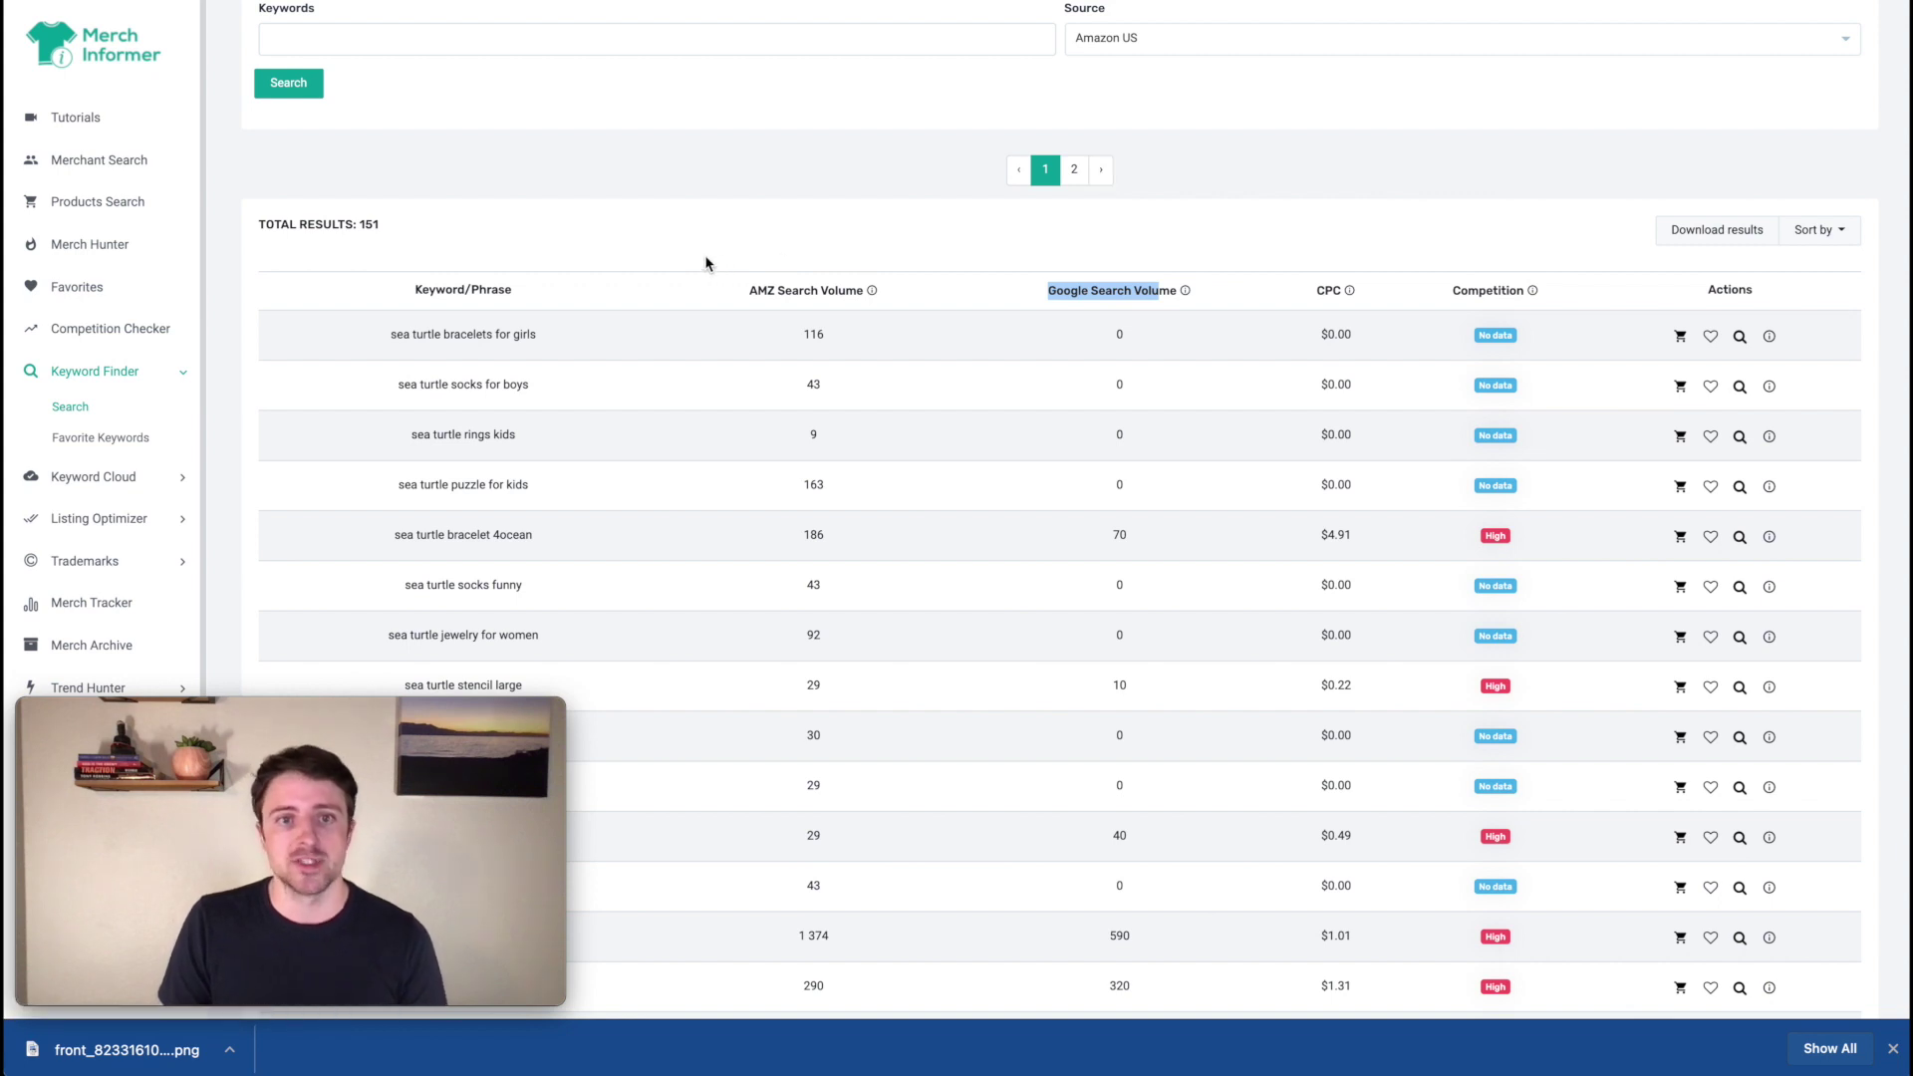
pyautogui.scroll(-2, 685, 451)
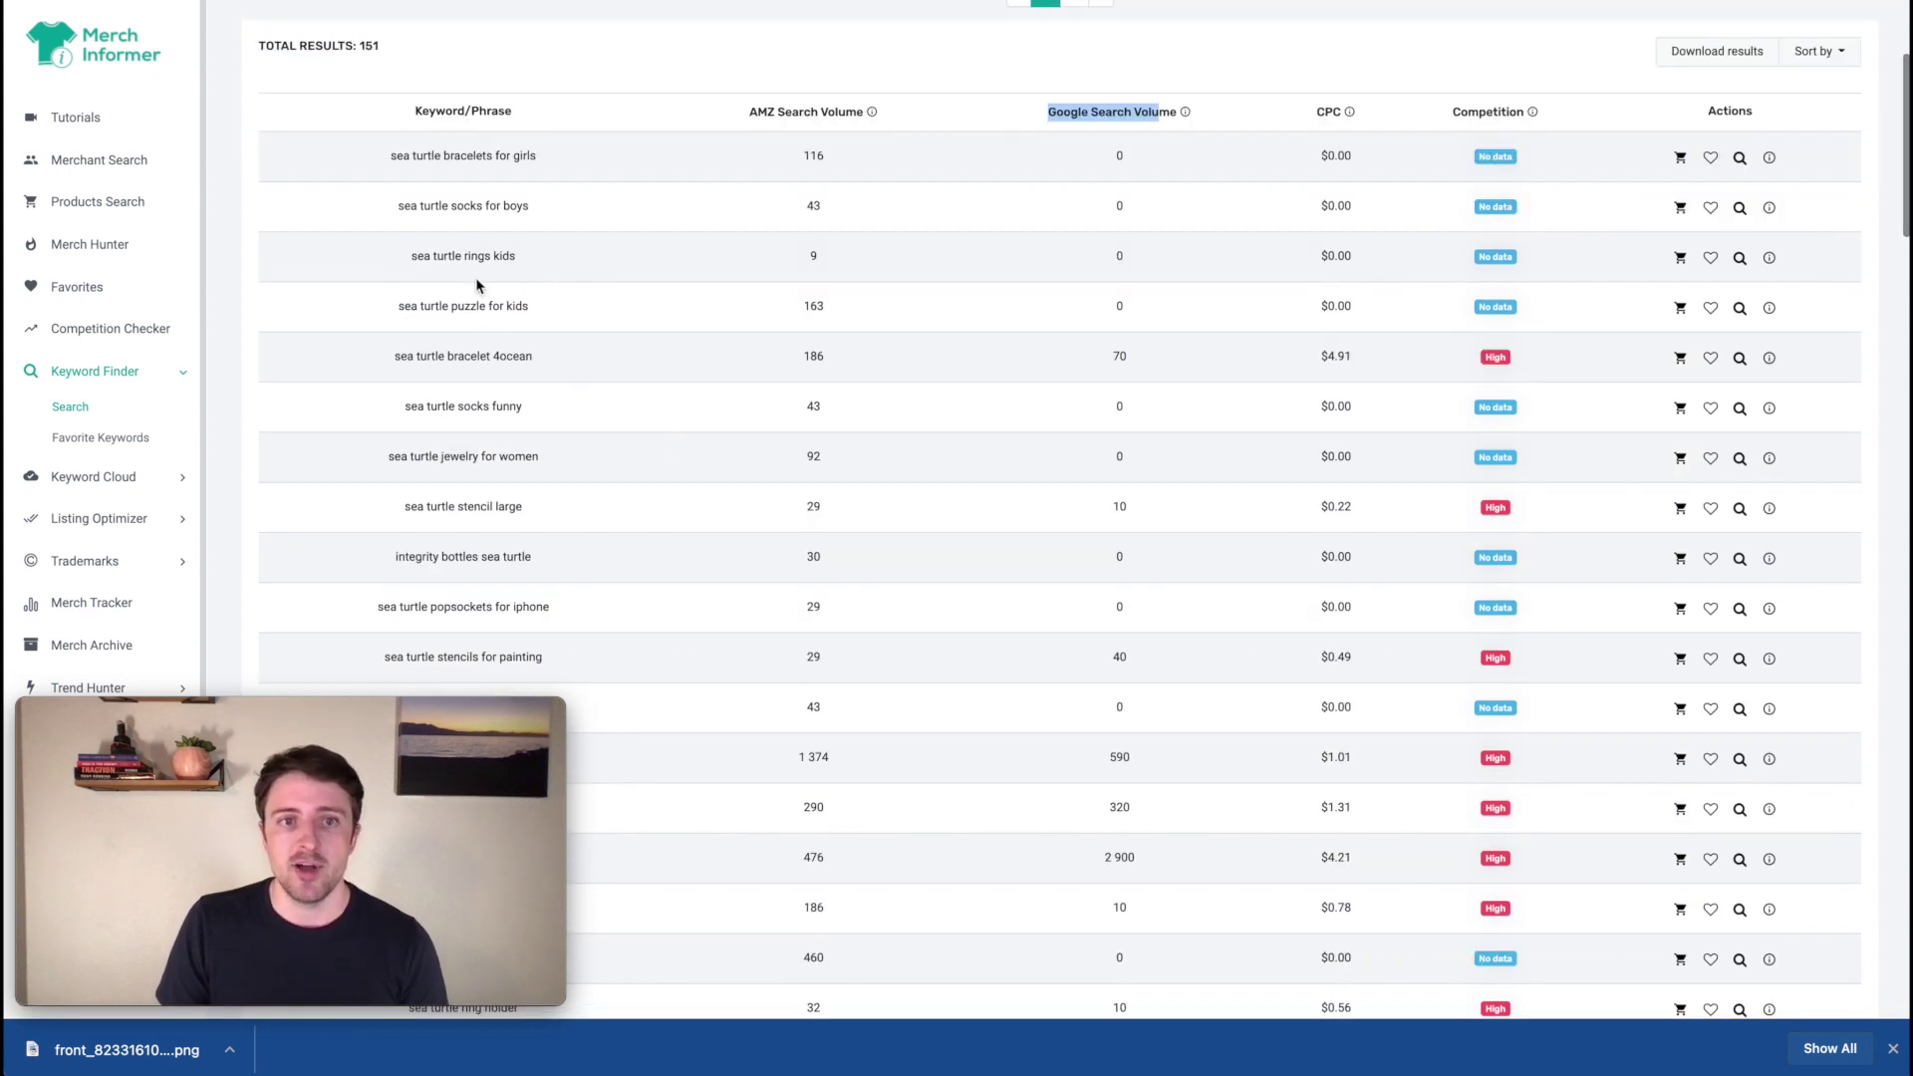
pyautogui.moveTo(416, 256); pyautogui.dragTo(519, 260)
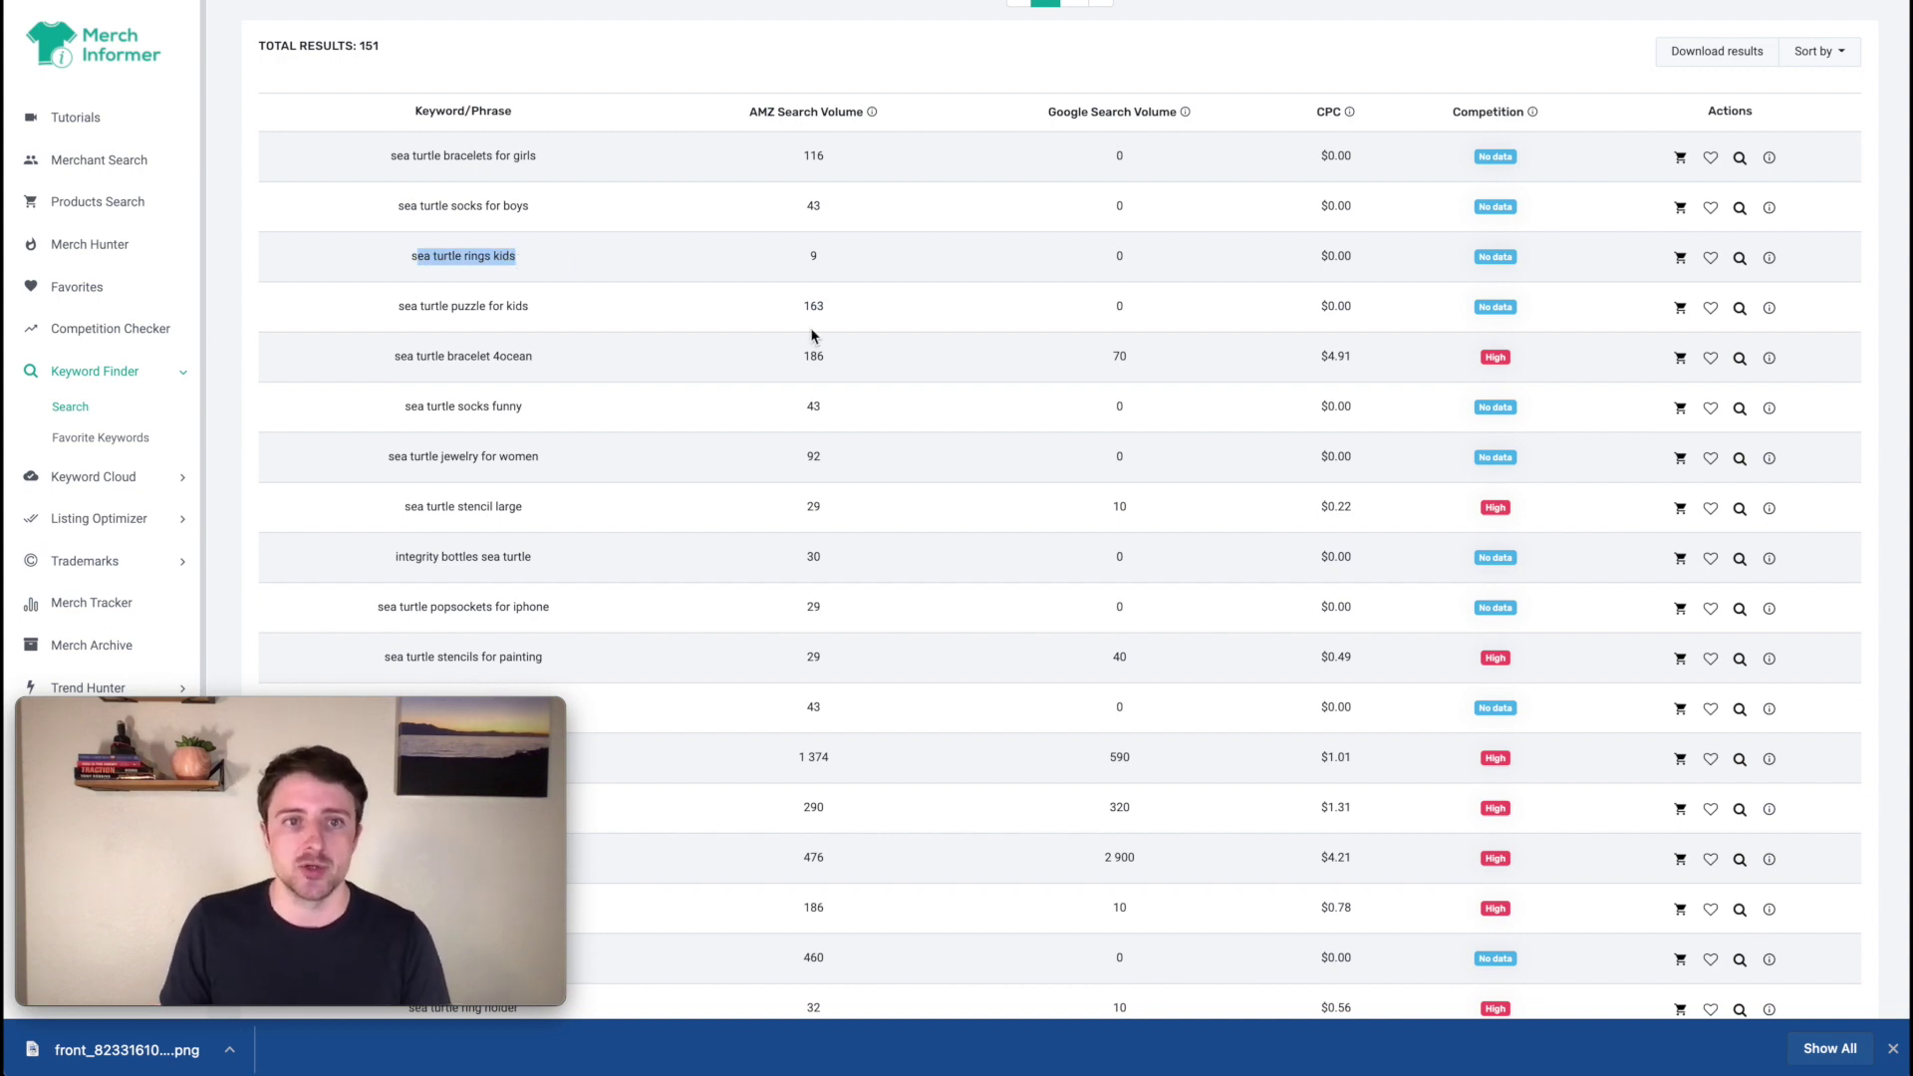
pyautogui.scroll(-1, 499, 306)
pyautogui.scroll(-1, 499, 306)
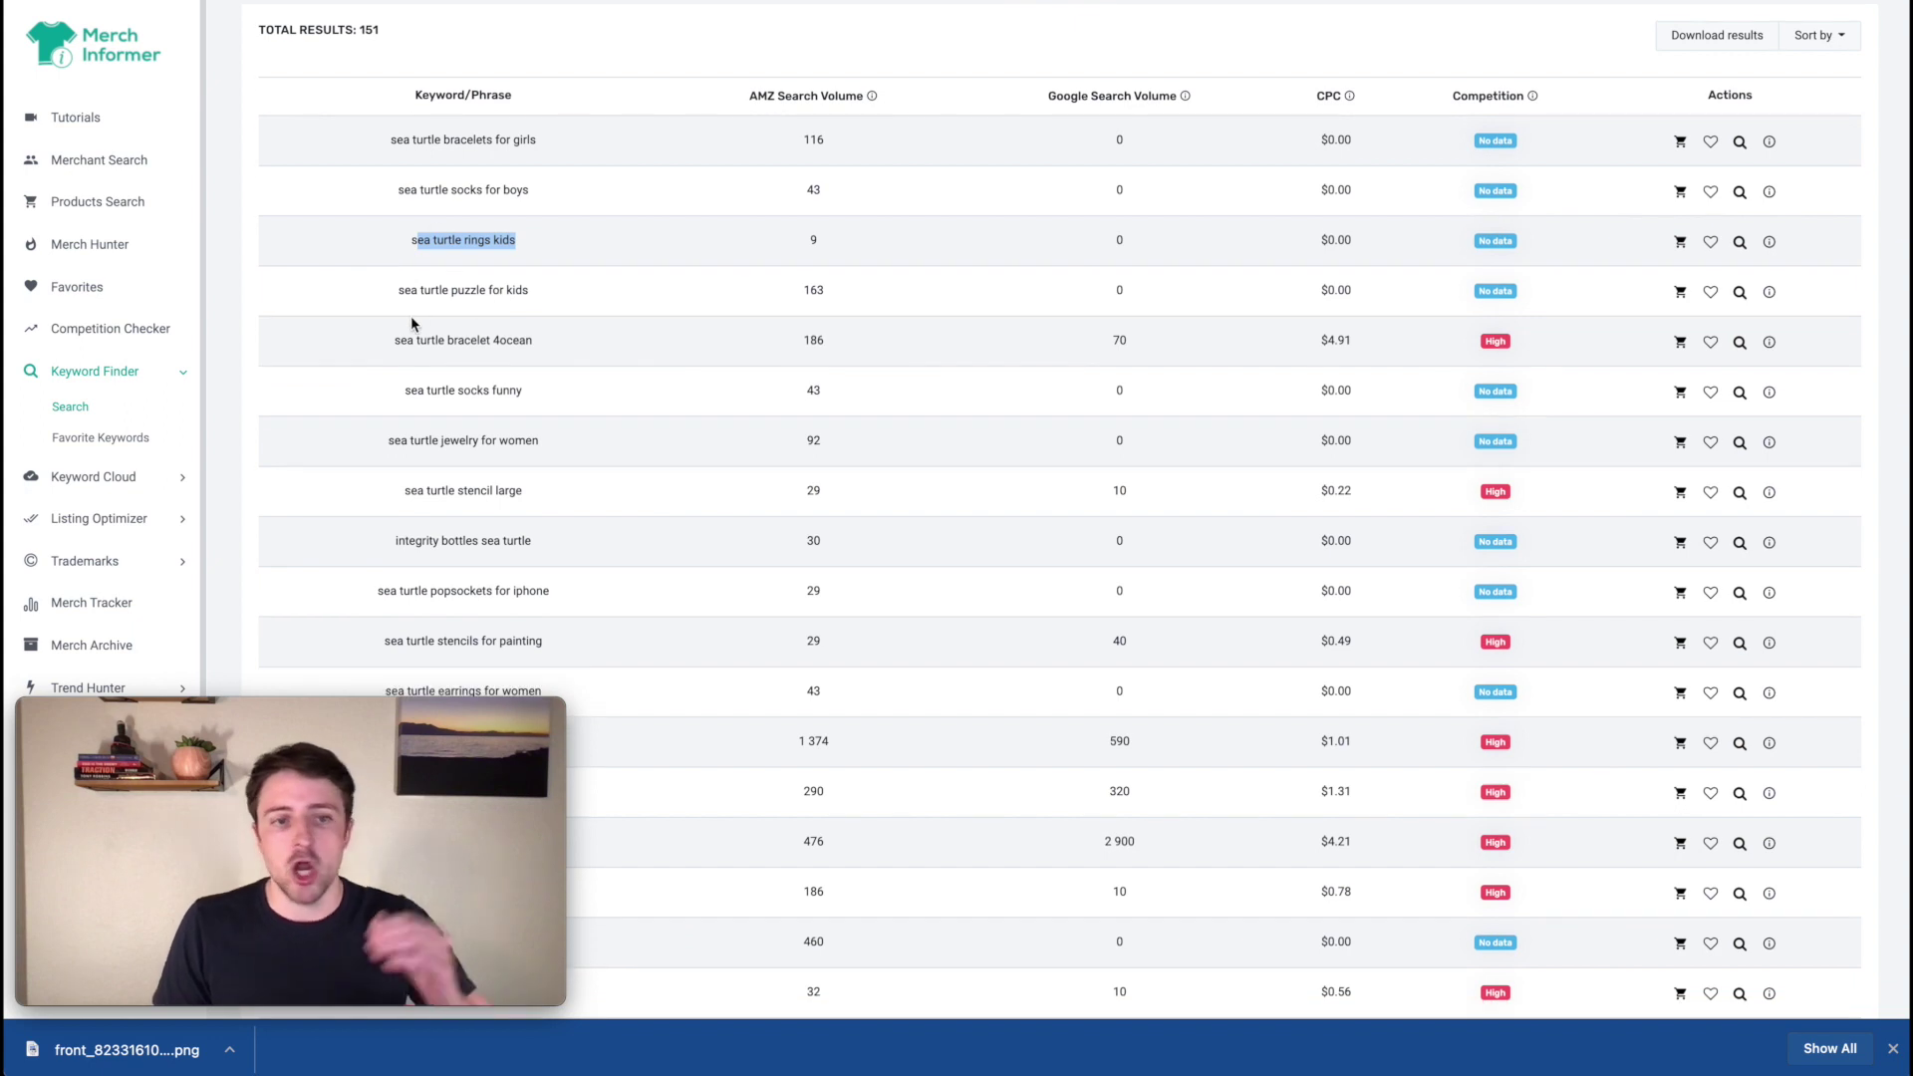
pyautogui.scroll(-3, 412, 317)
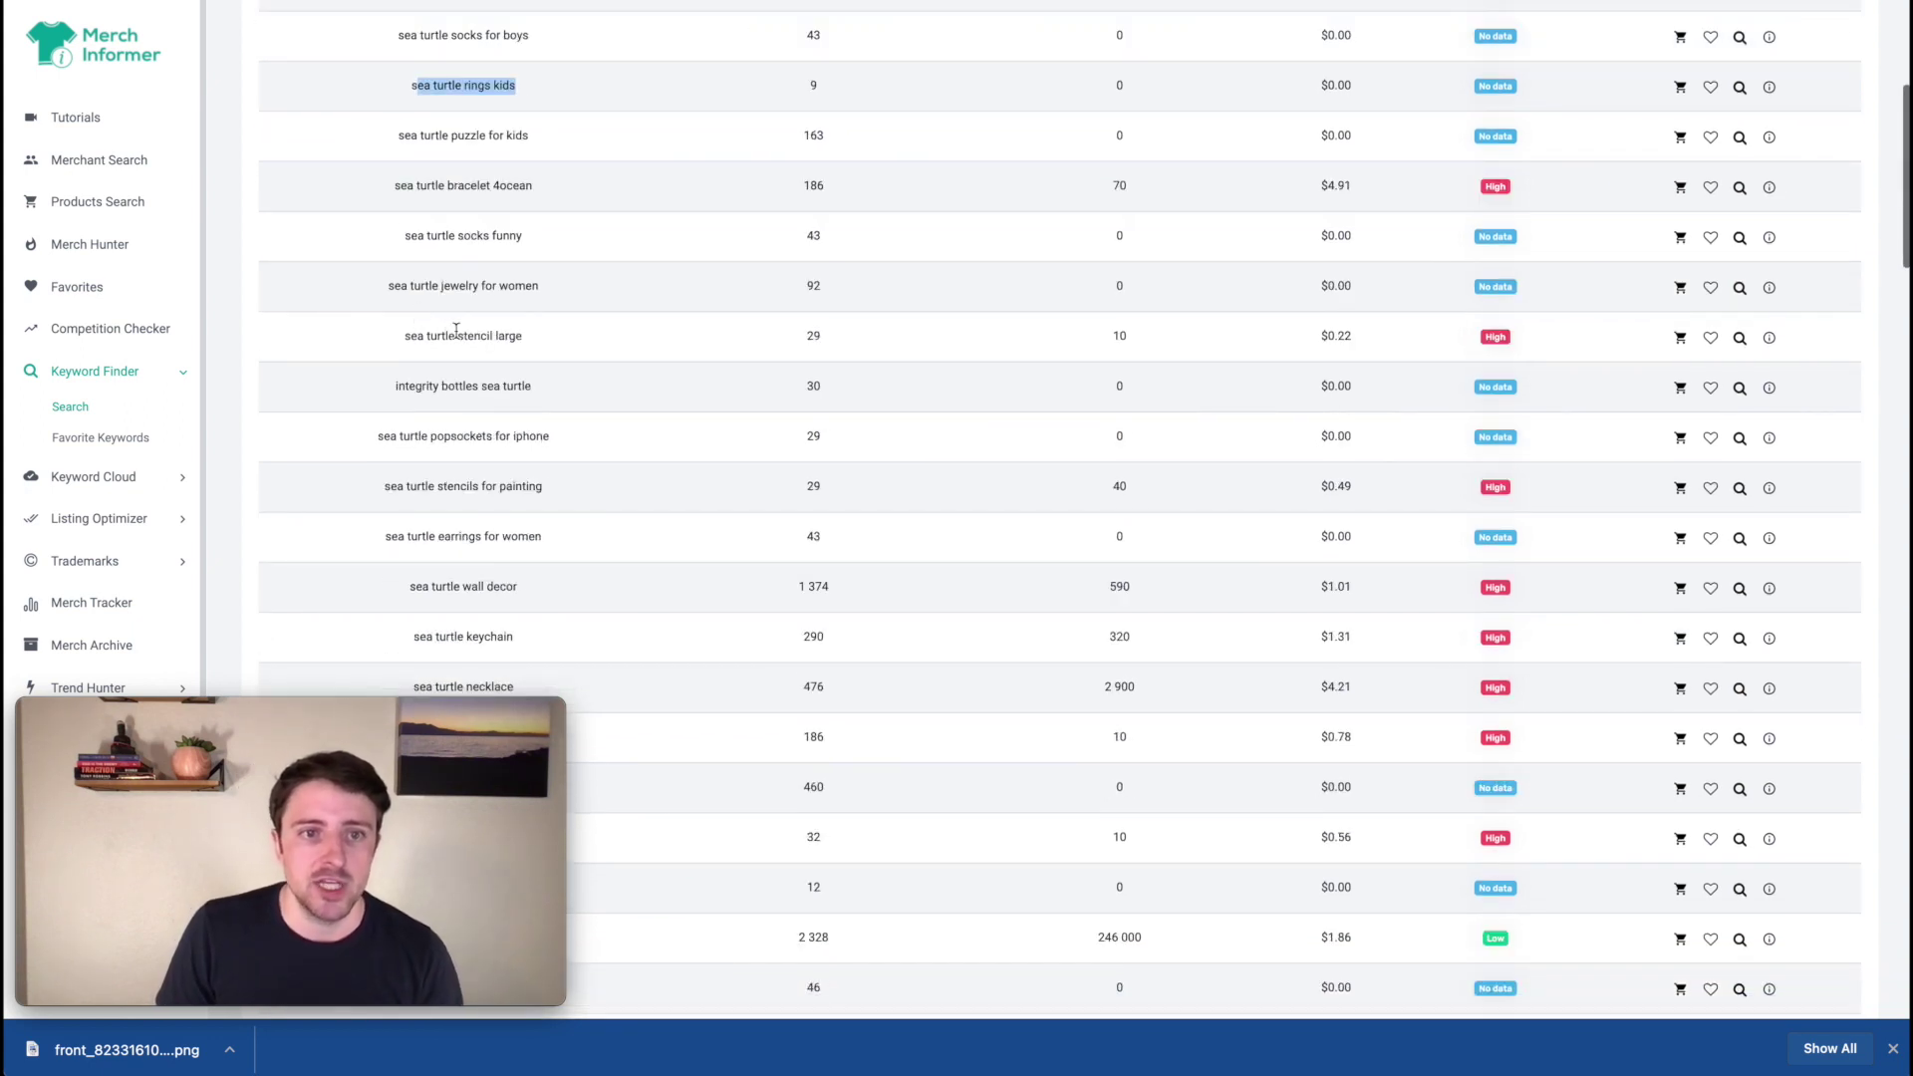
pyautogui.moveTo(458, 344); pyautogui.dragTo(463, 366)
pyautogui.moveTo(395, 287); pyautogui.dragTo(387, 286)
pyautogui.scroll(-2, 453, 436)
pyautogui.scroll(-3, 453, 435)
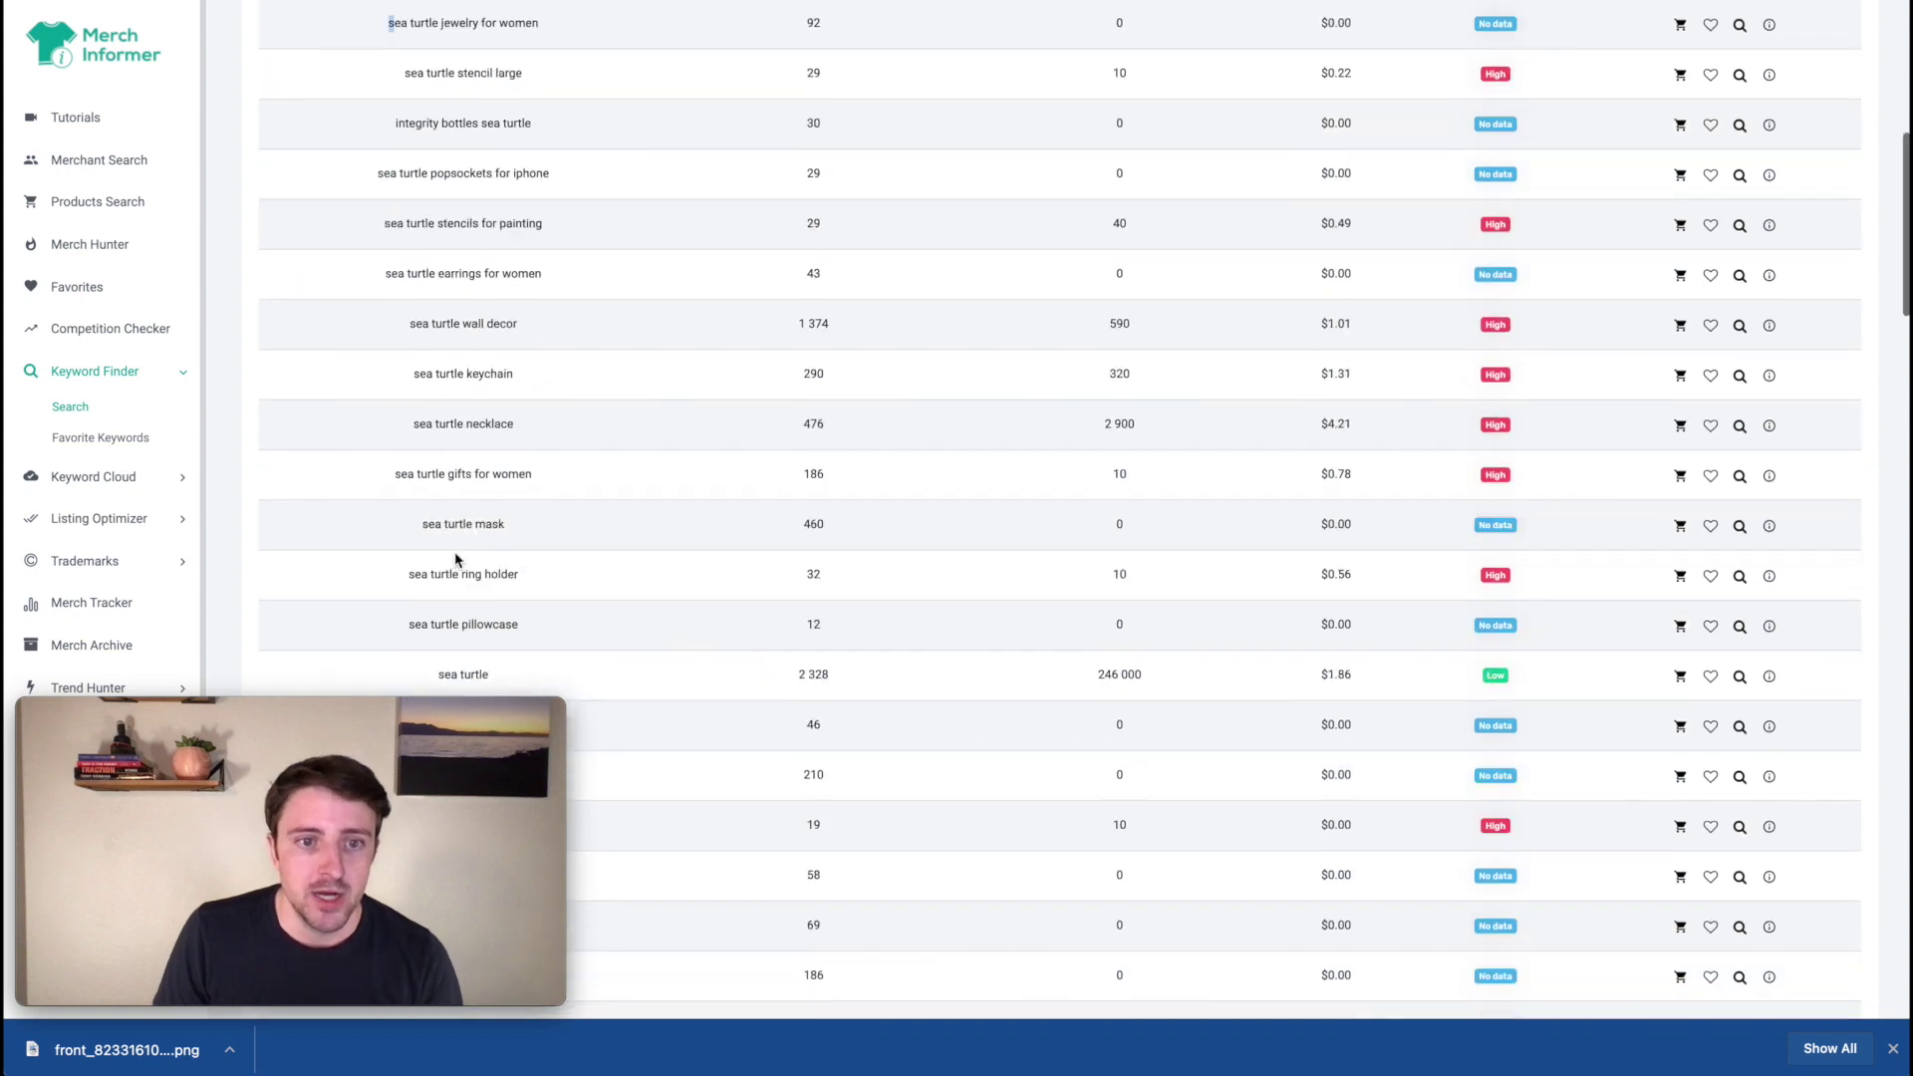
pyautogui.scroll(-3, 469, 546)
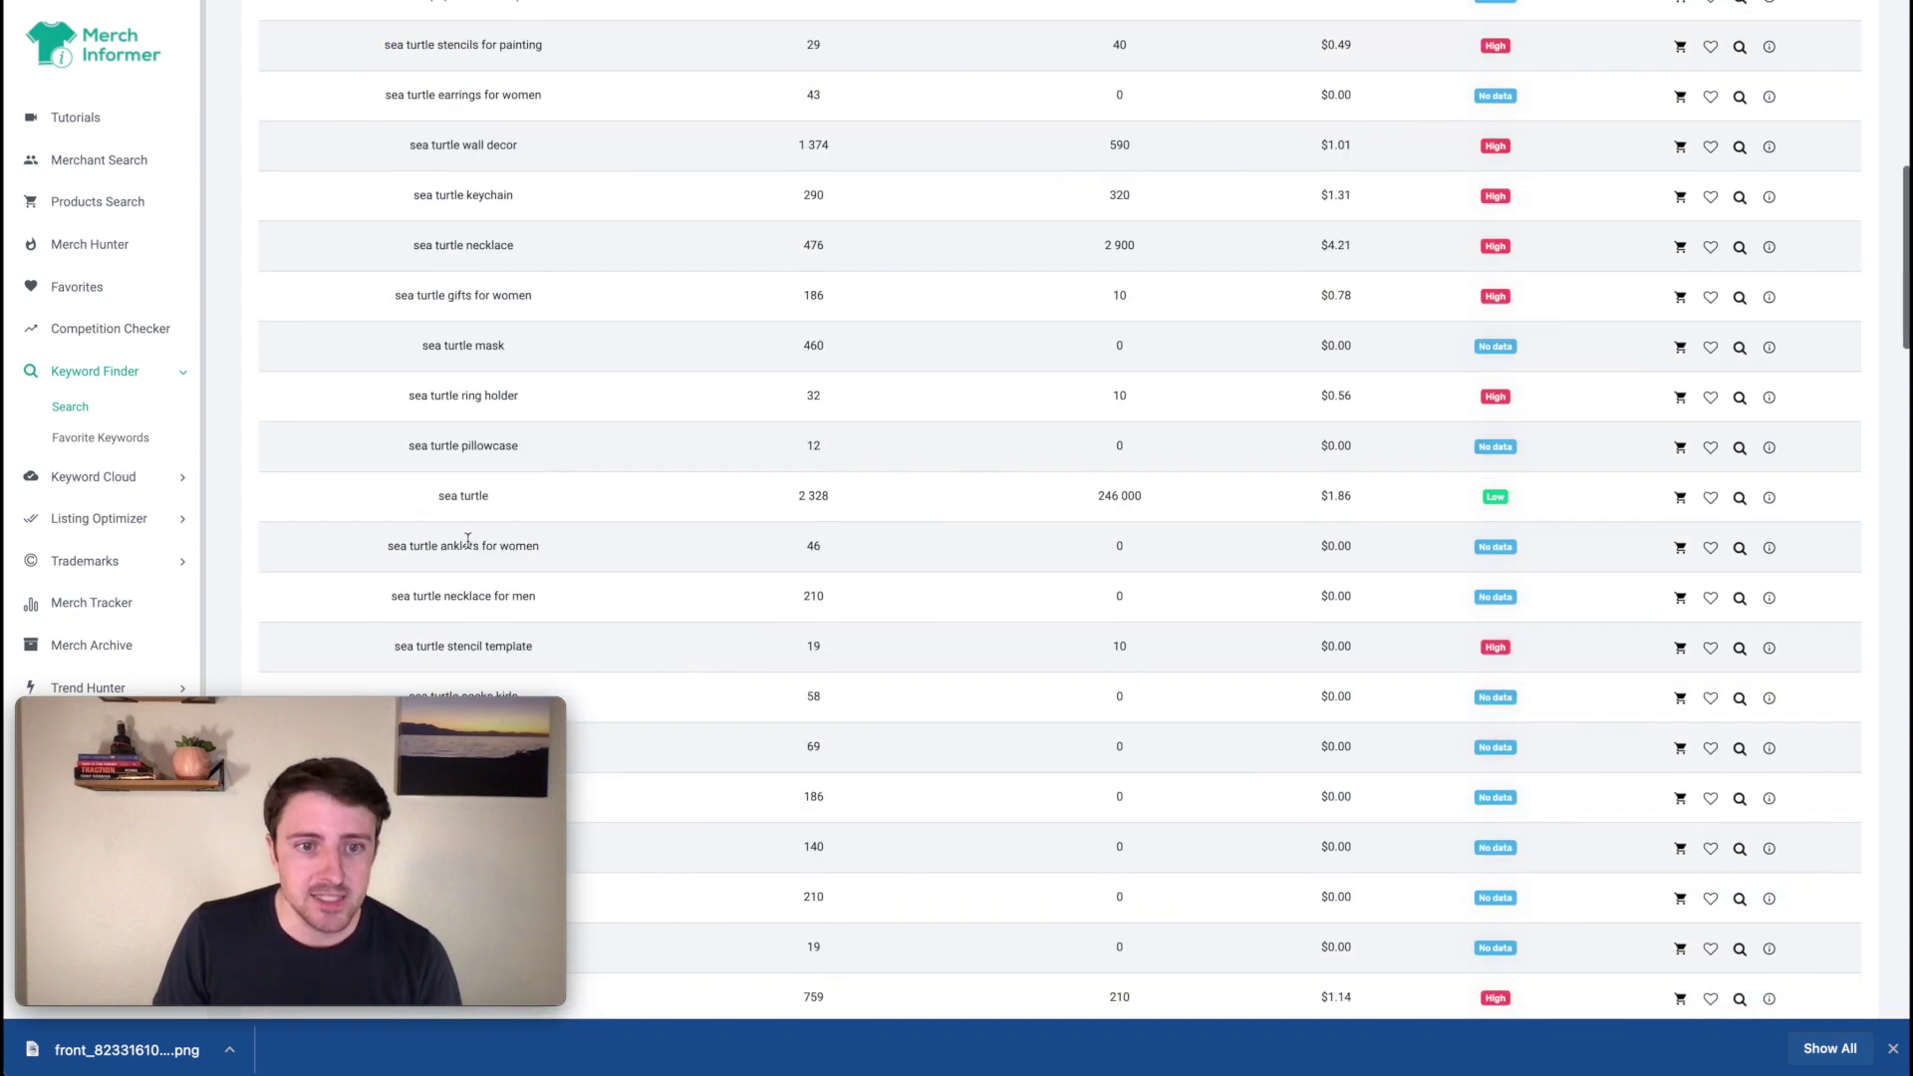
pyautogui.scroll(-3, 472, 539)
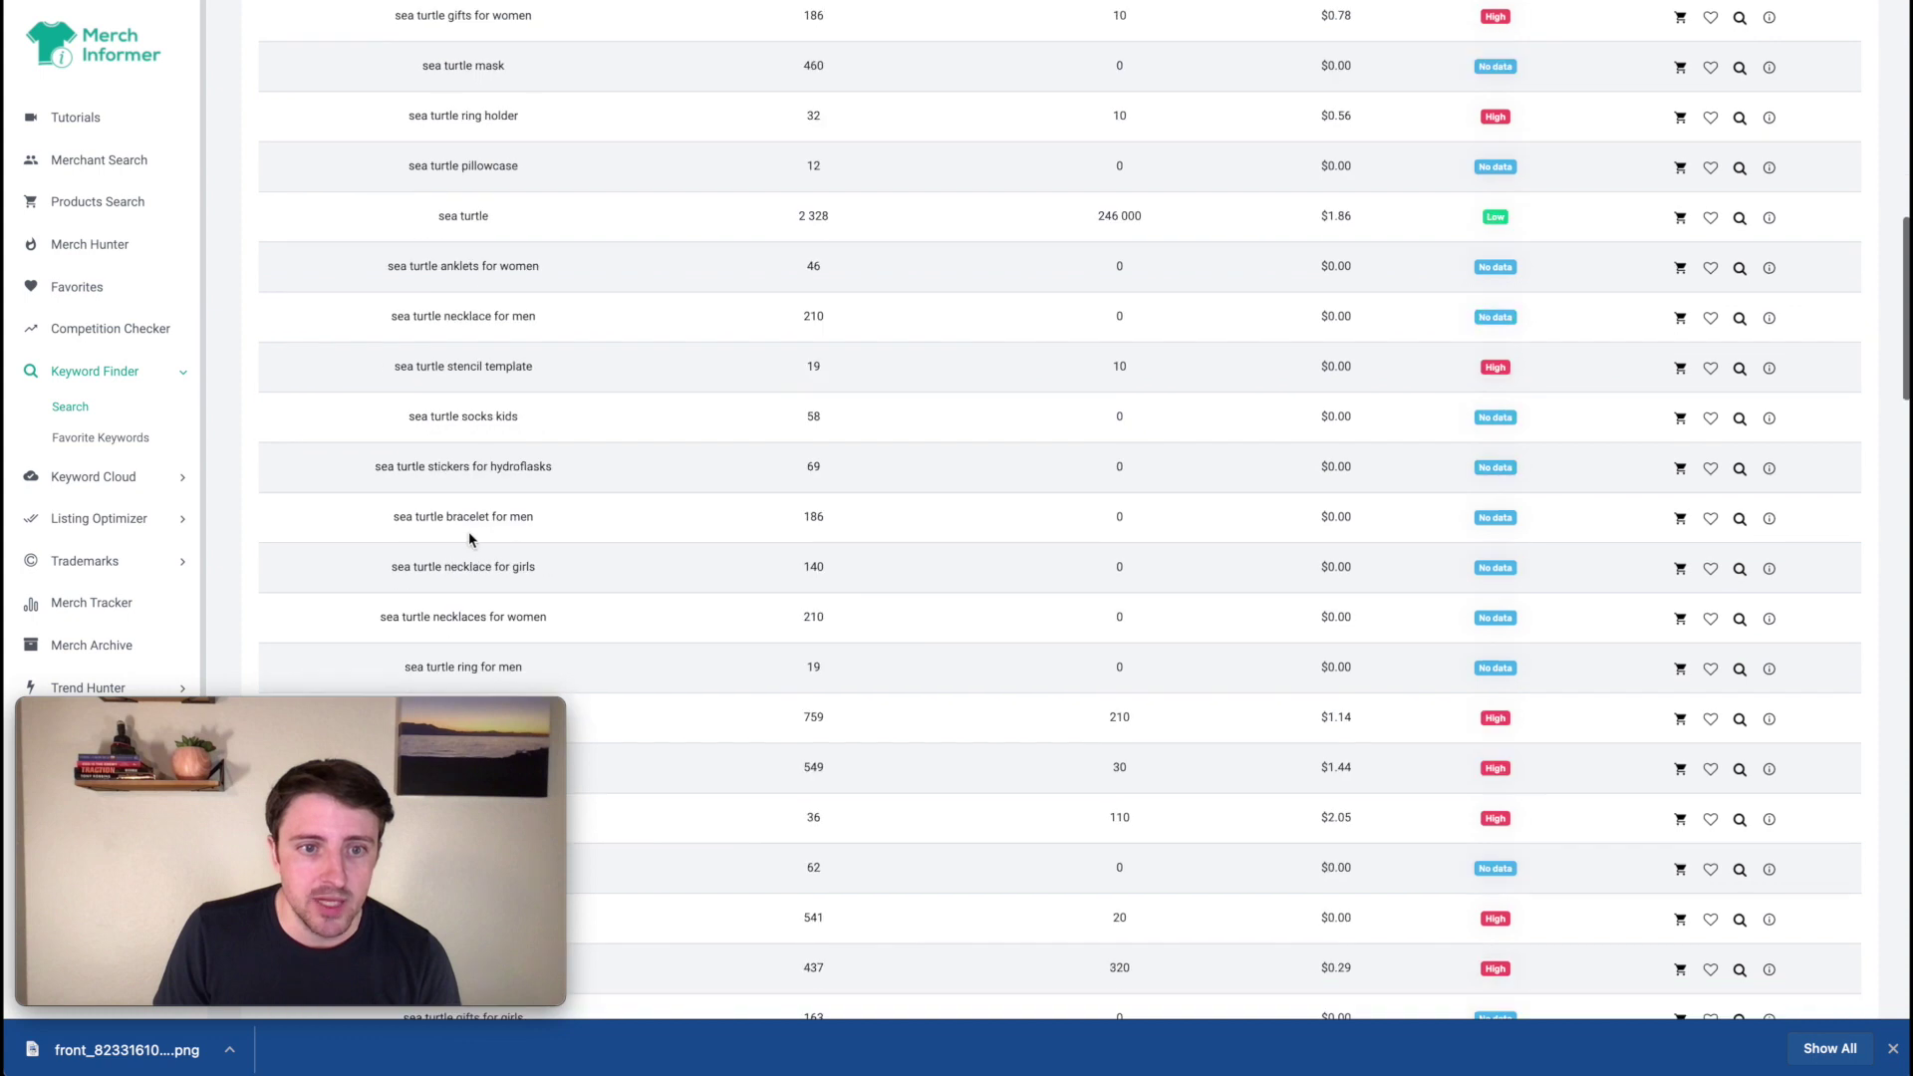
pyautogui.scroll(-3, 503, 508)
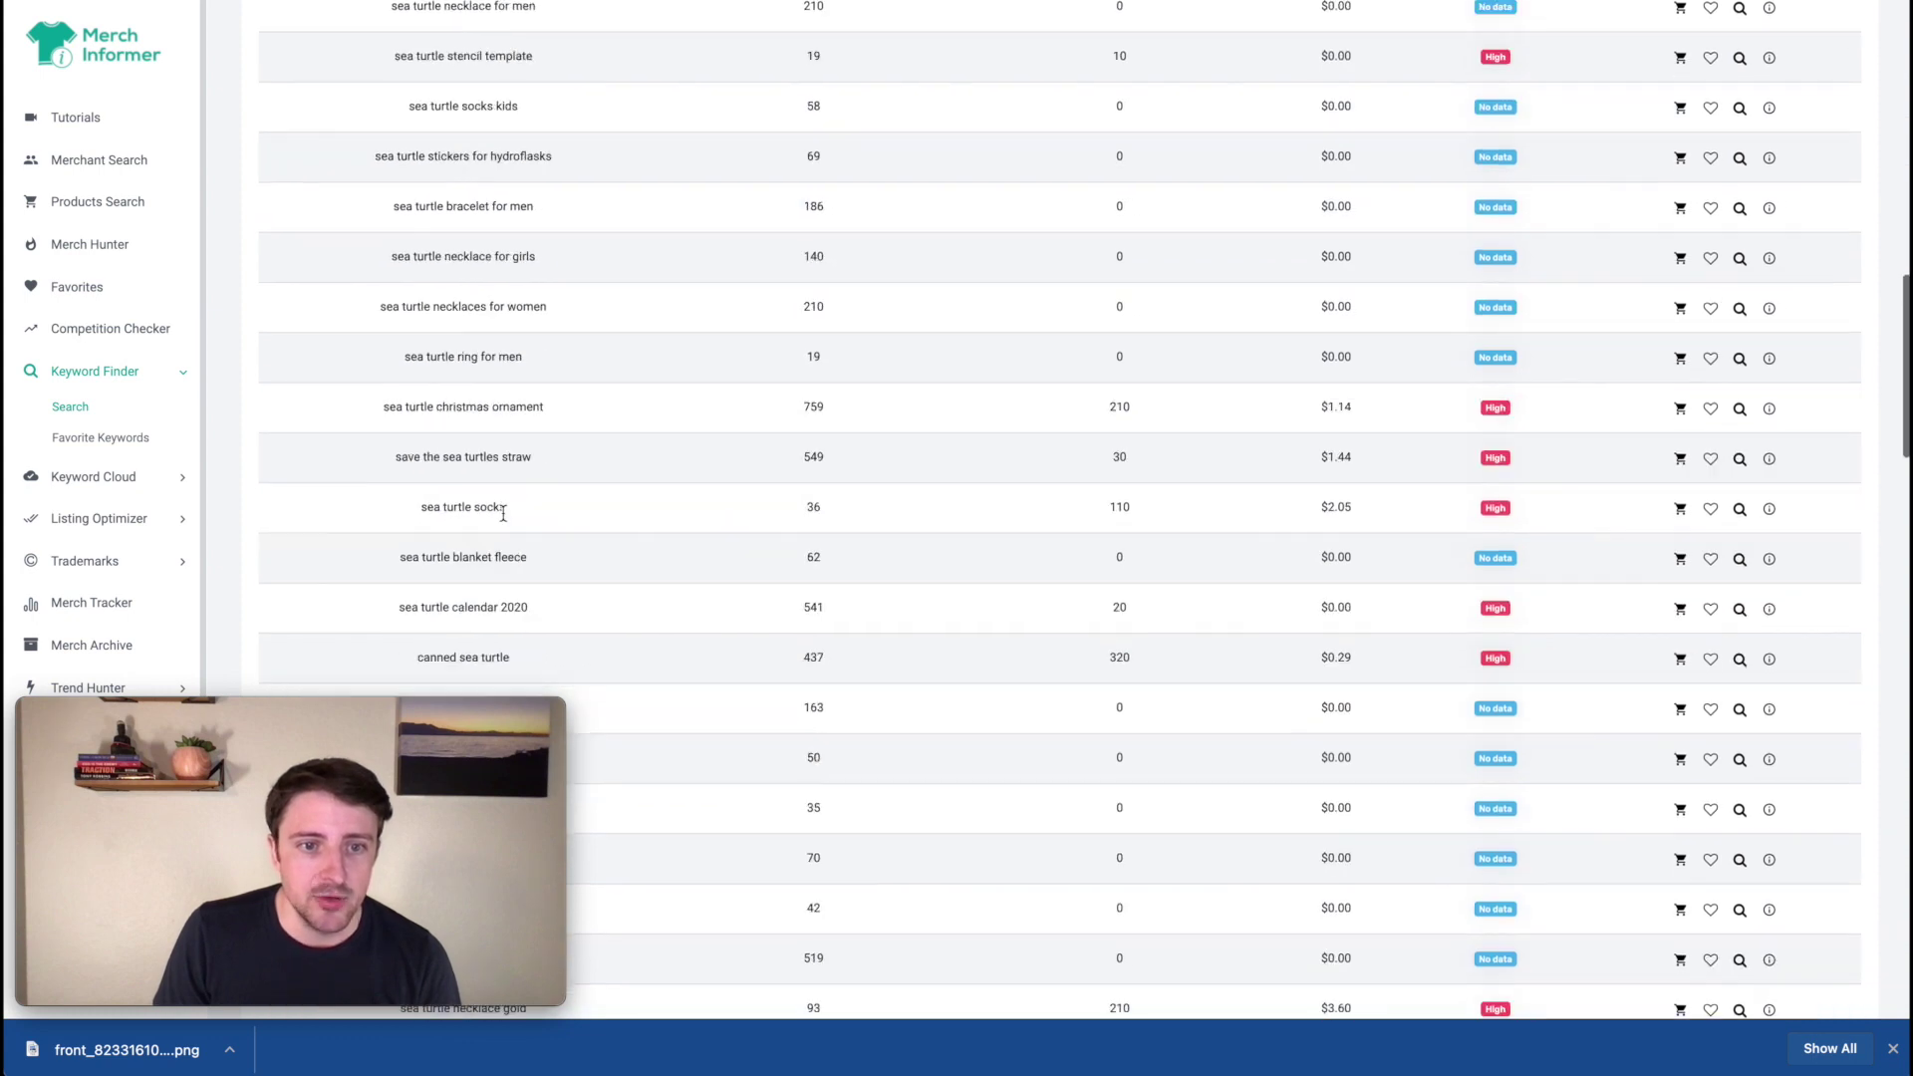
pyautogui.scroll(-3, 526, 564)
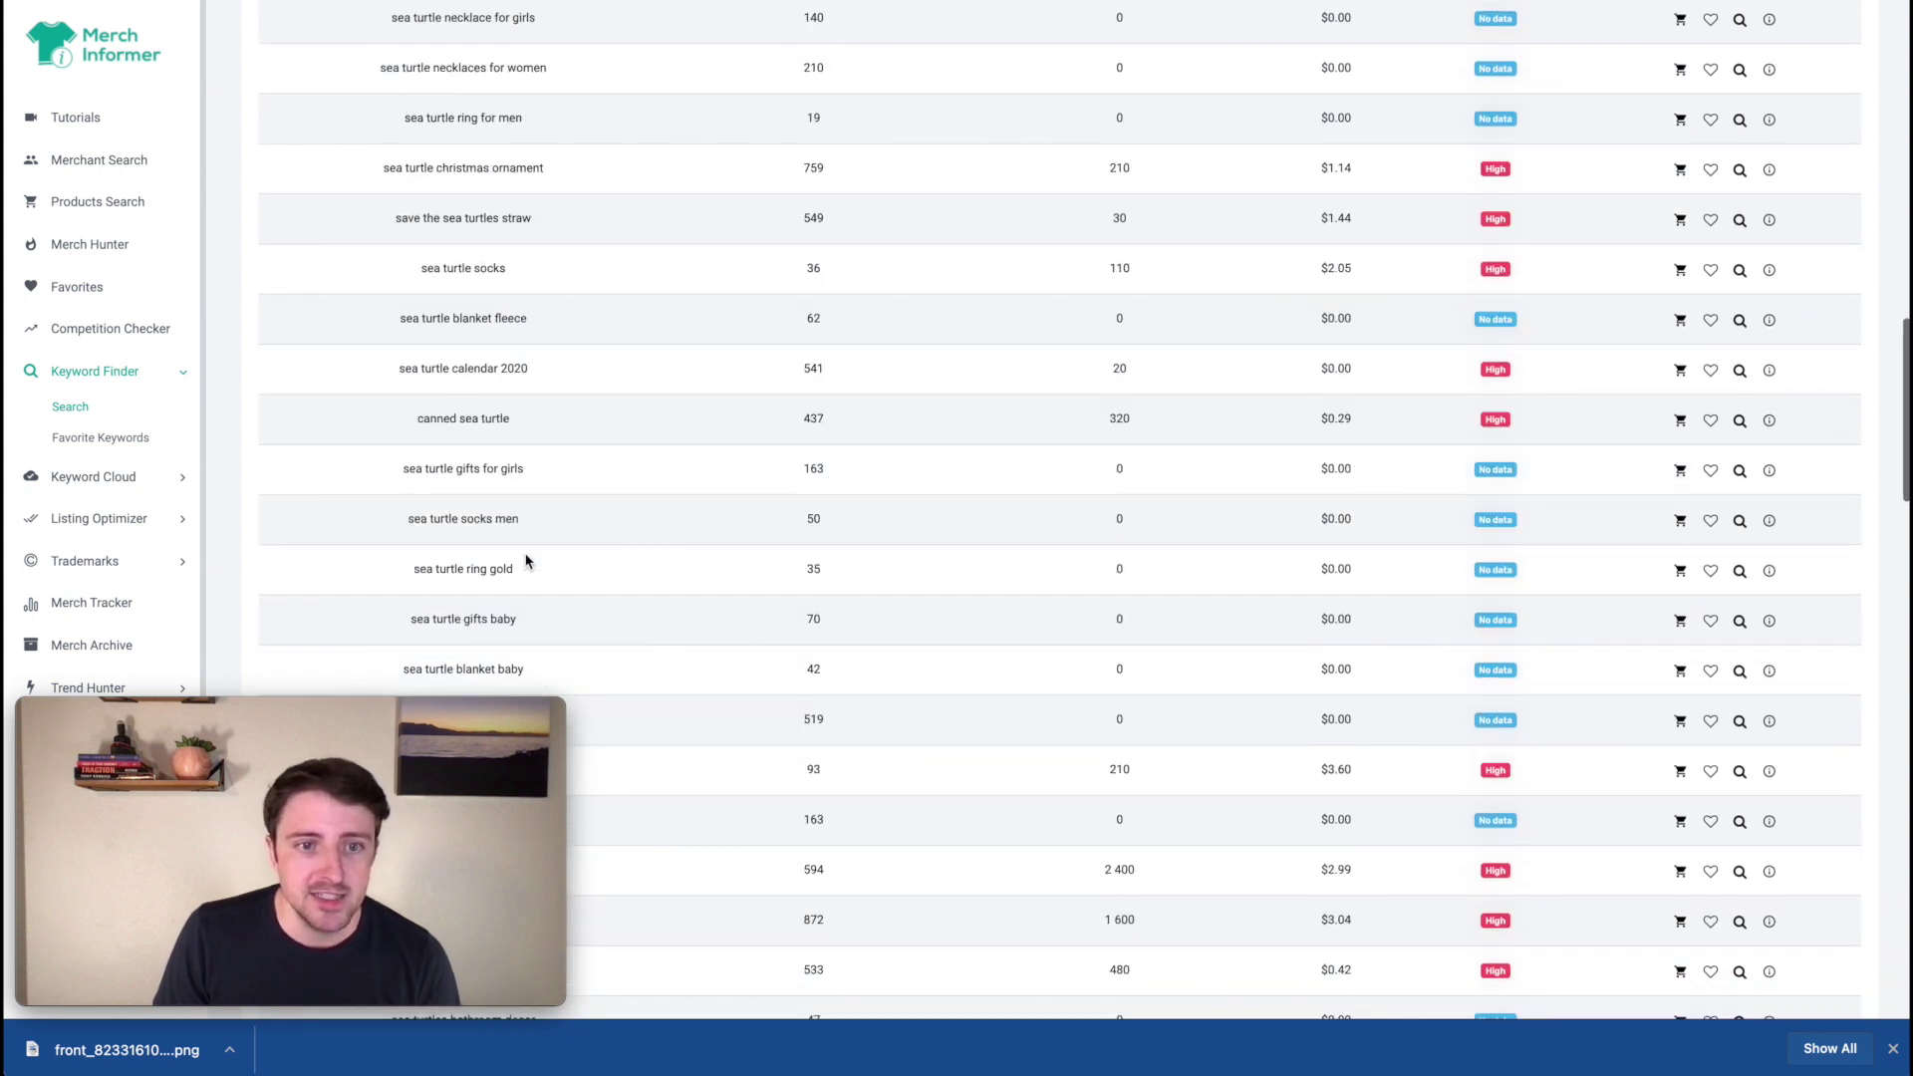
pyautogui.scroll(-1, 526, 561)
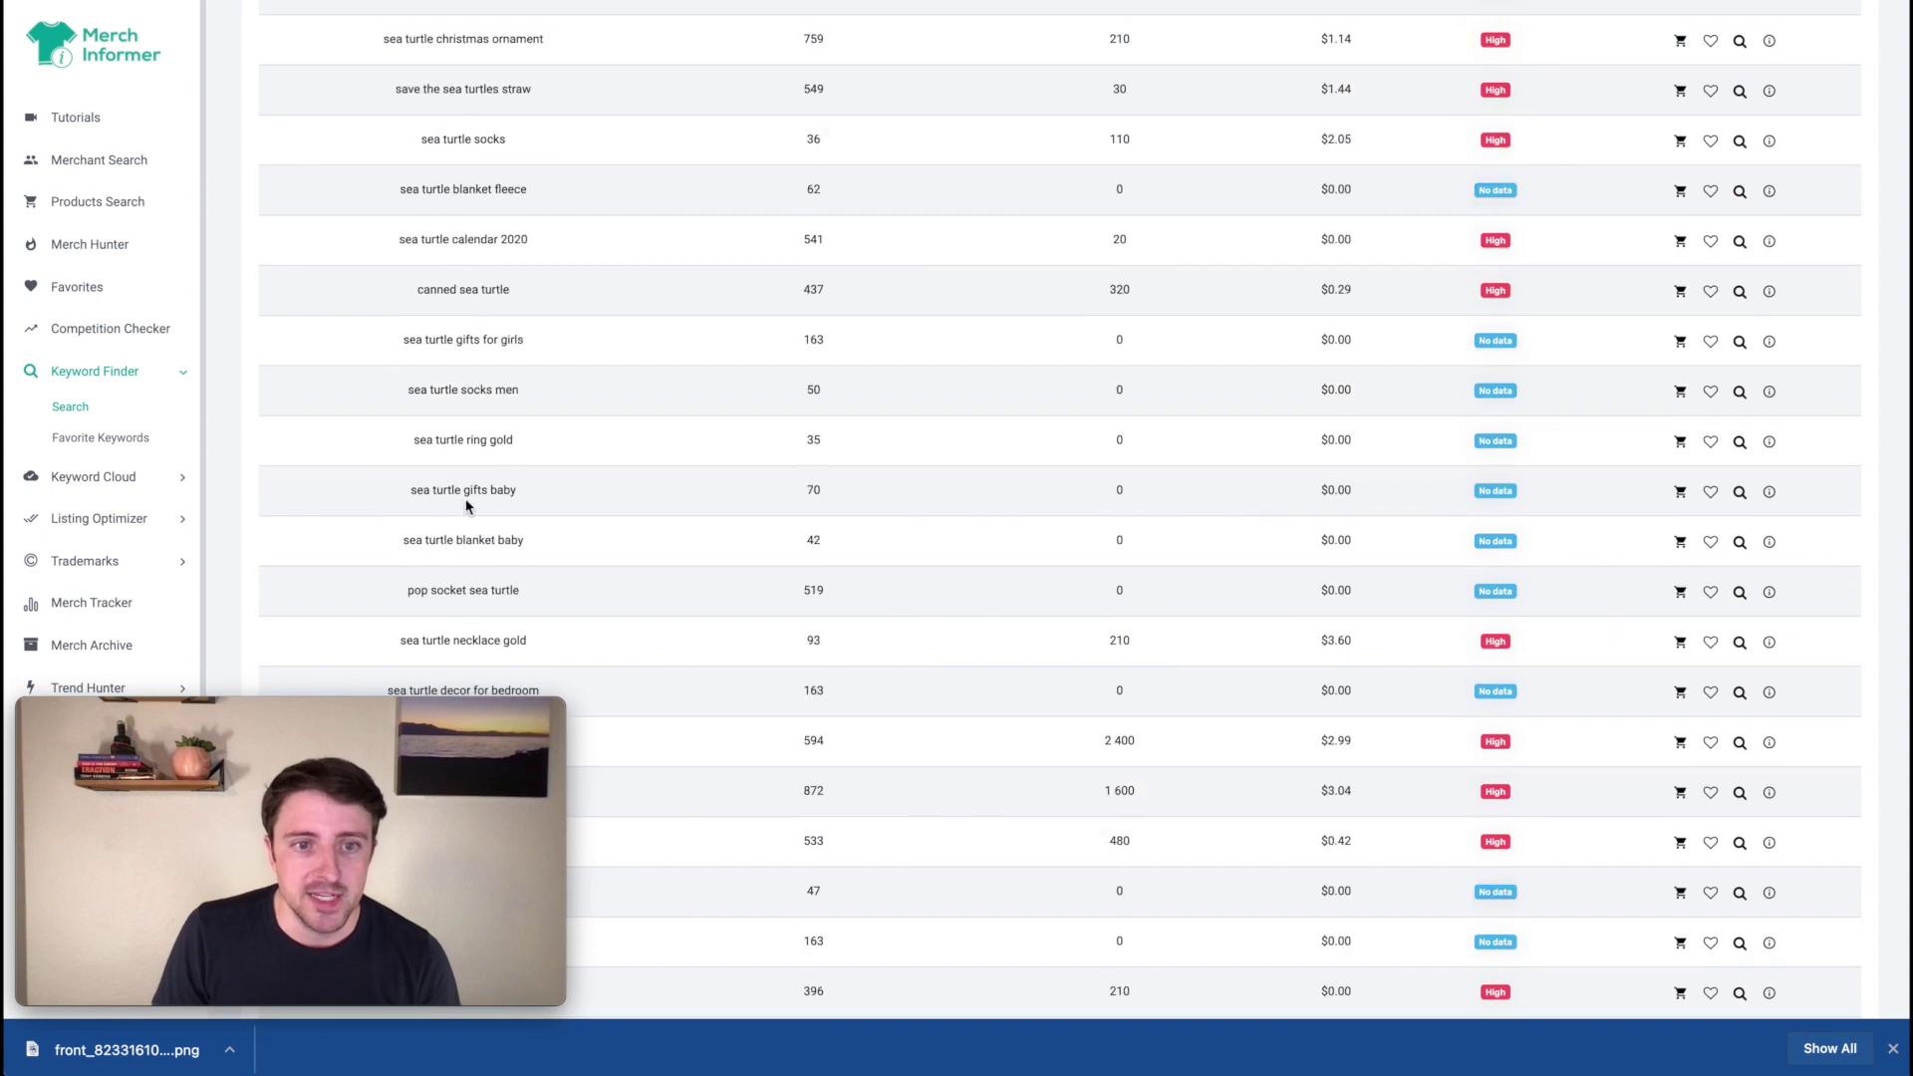
pyautogui.scroll(-2, 449, 618)
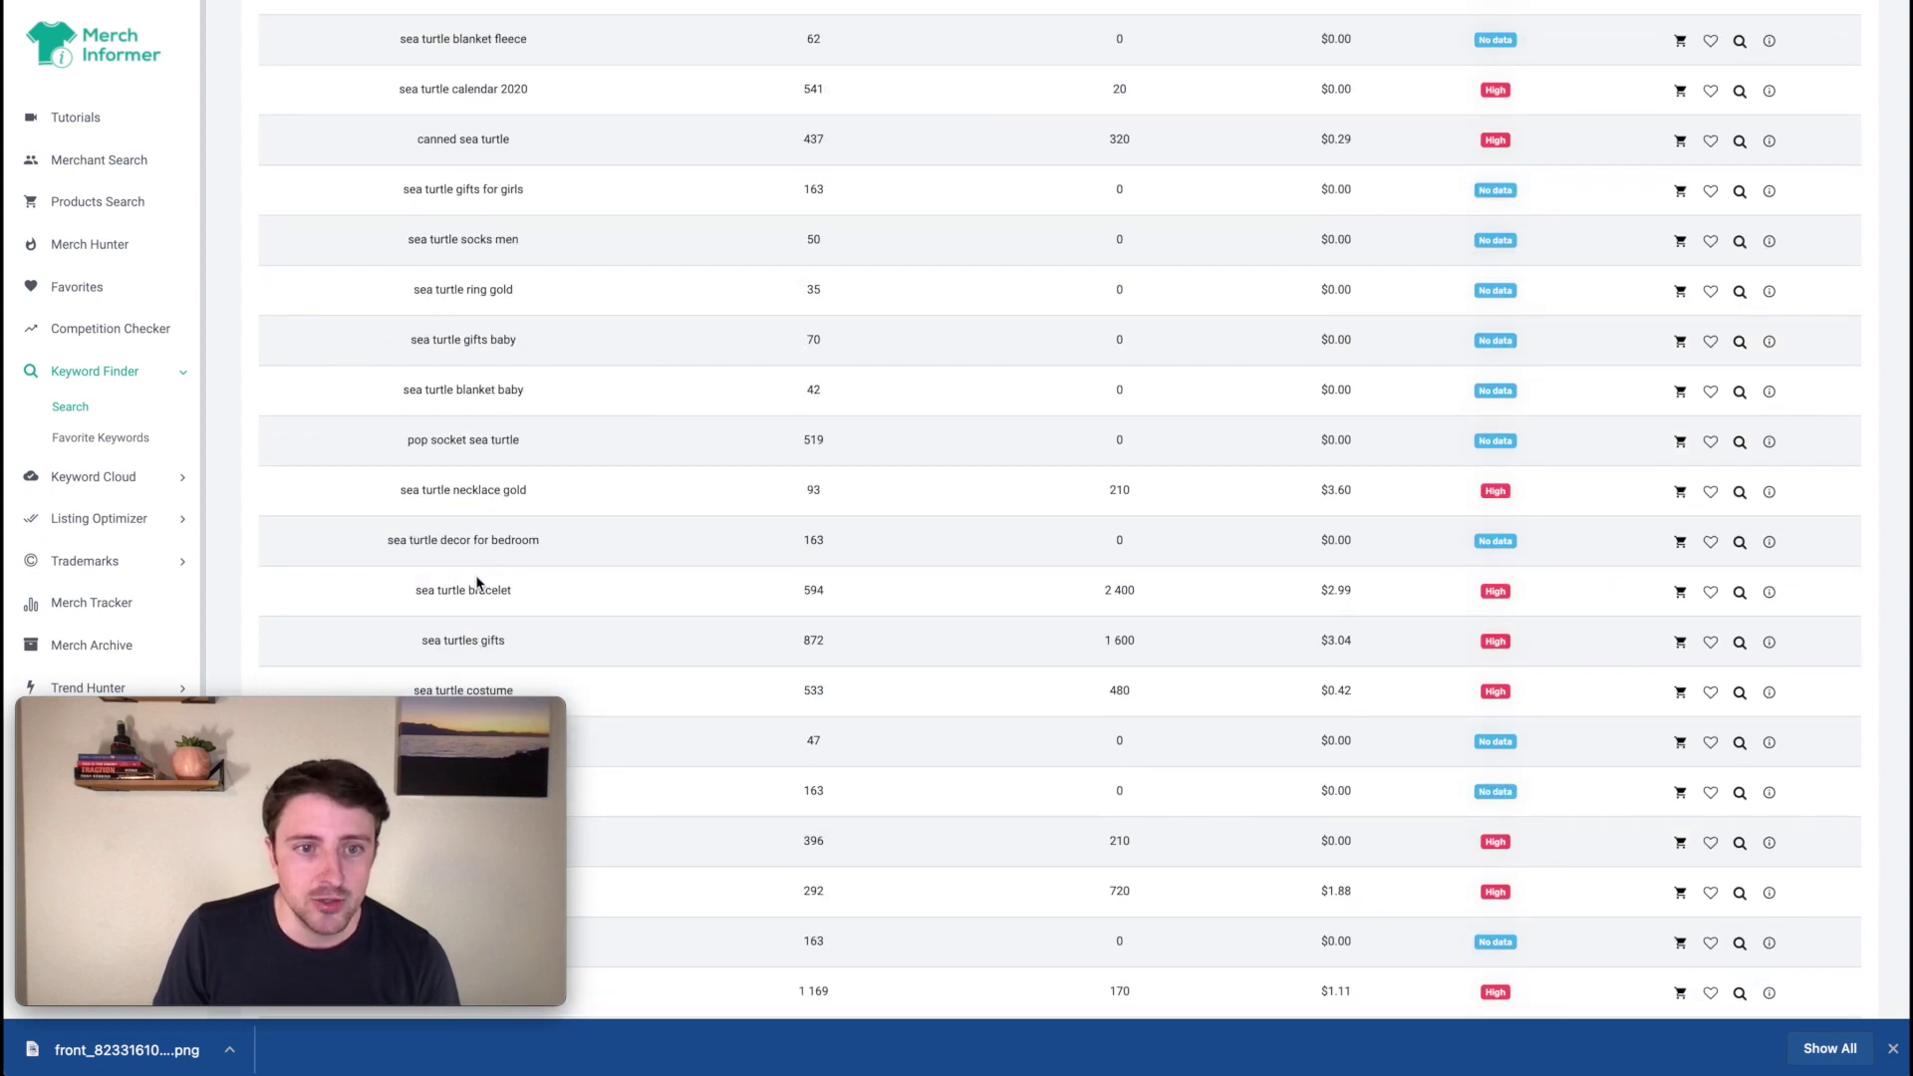
pyautogui.scroll(-1, 487, 573)
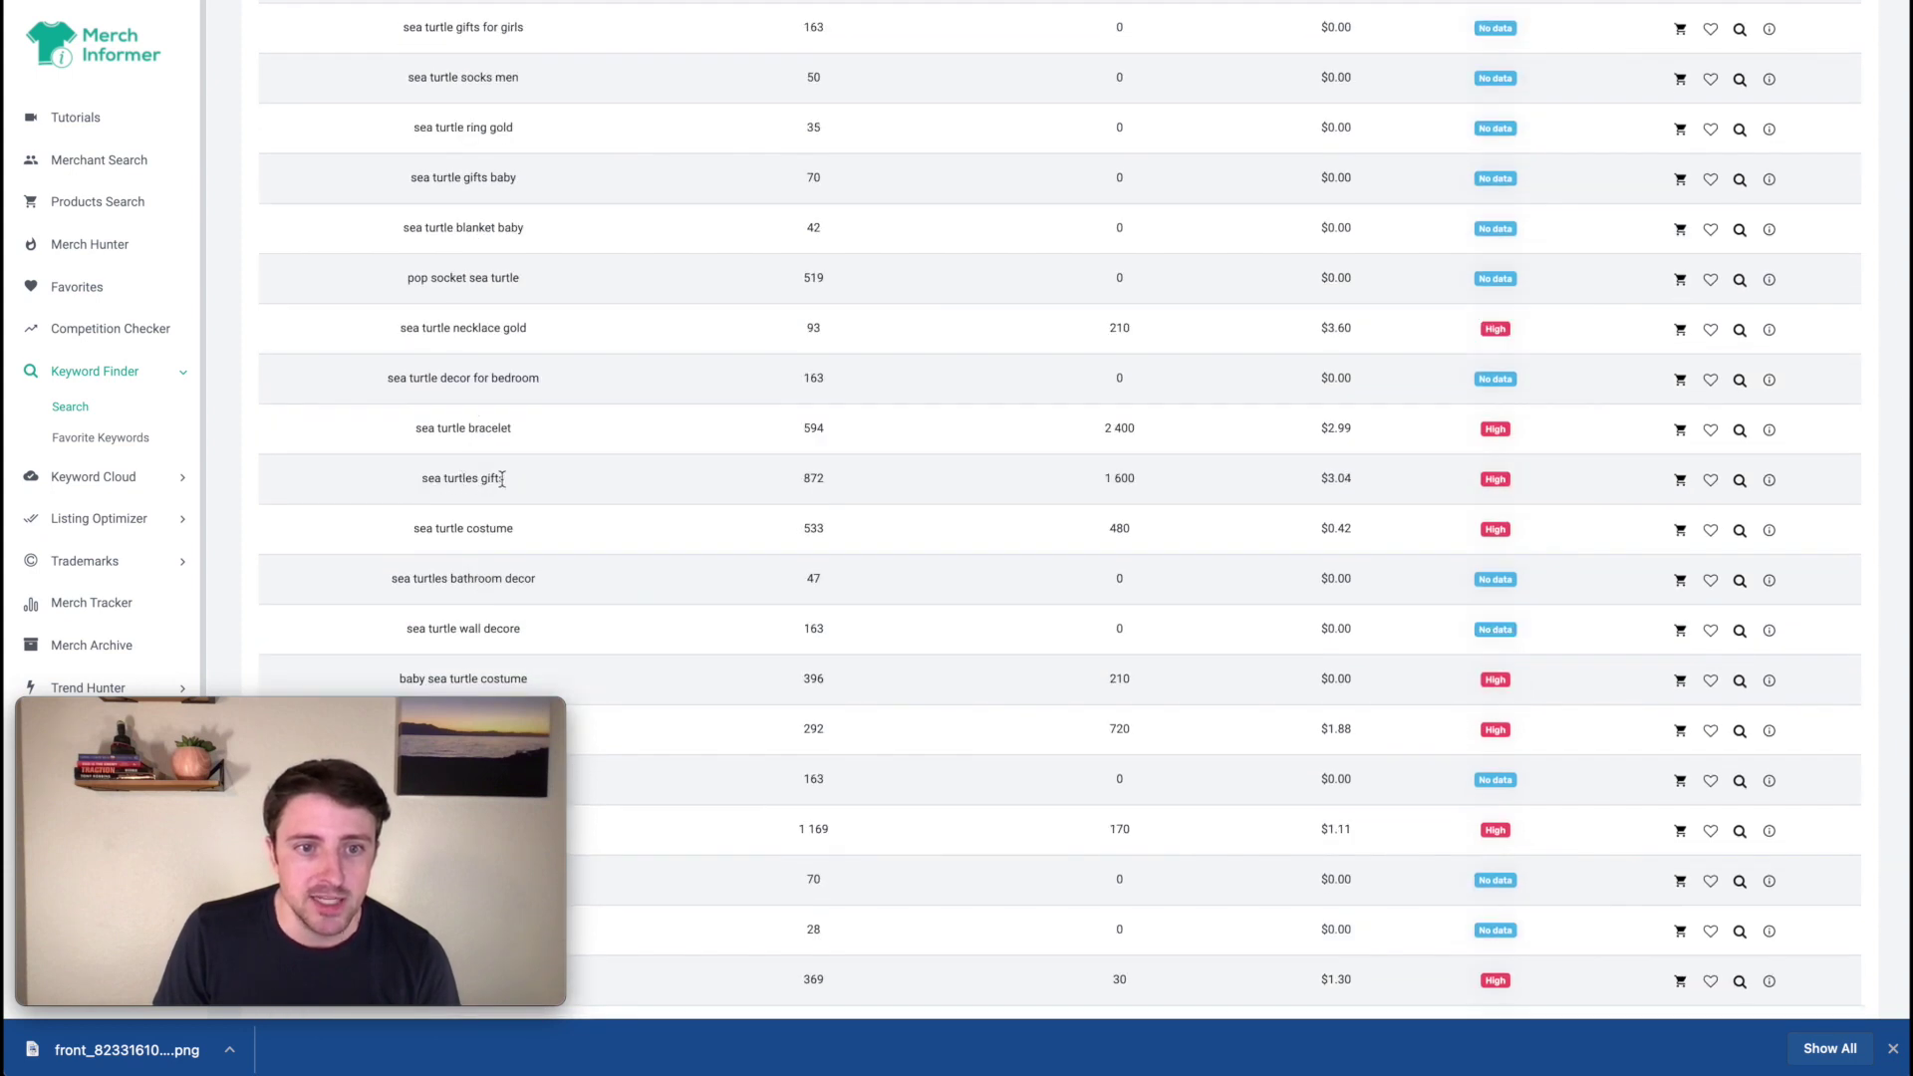
# - Highlight the sea turtles gifts row values: 872, 1 600 and the $3.04 price
pyautogui.moveTo(428, 479); pyautogui.dragTo(505, 479)
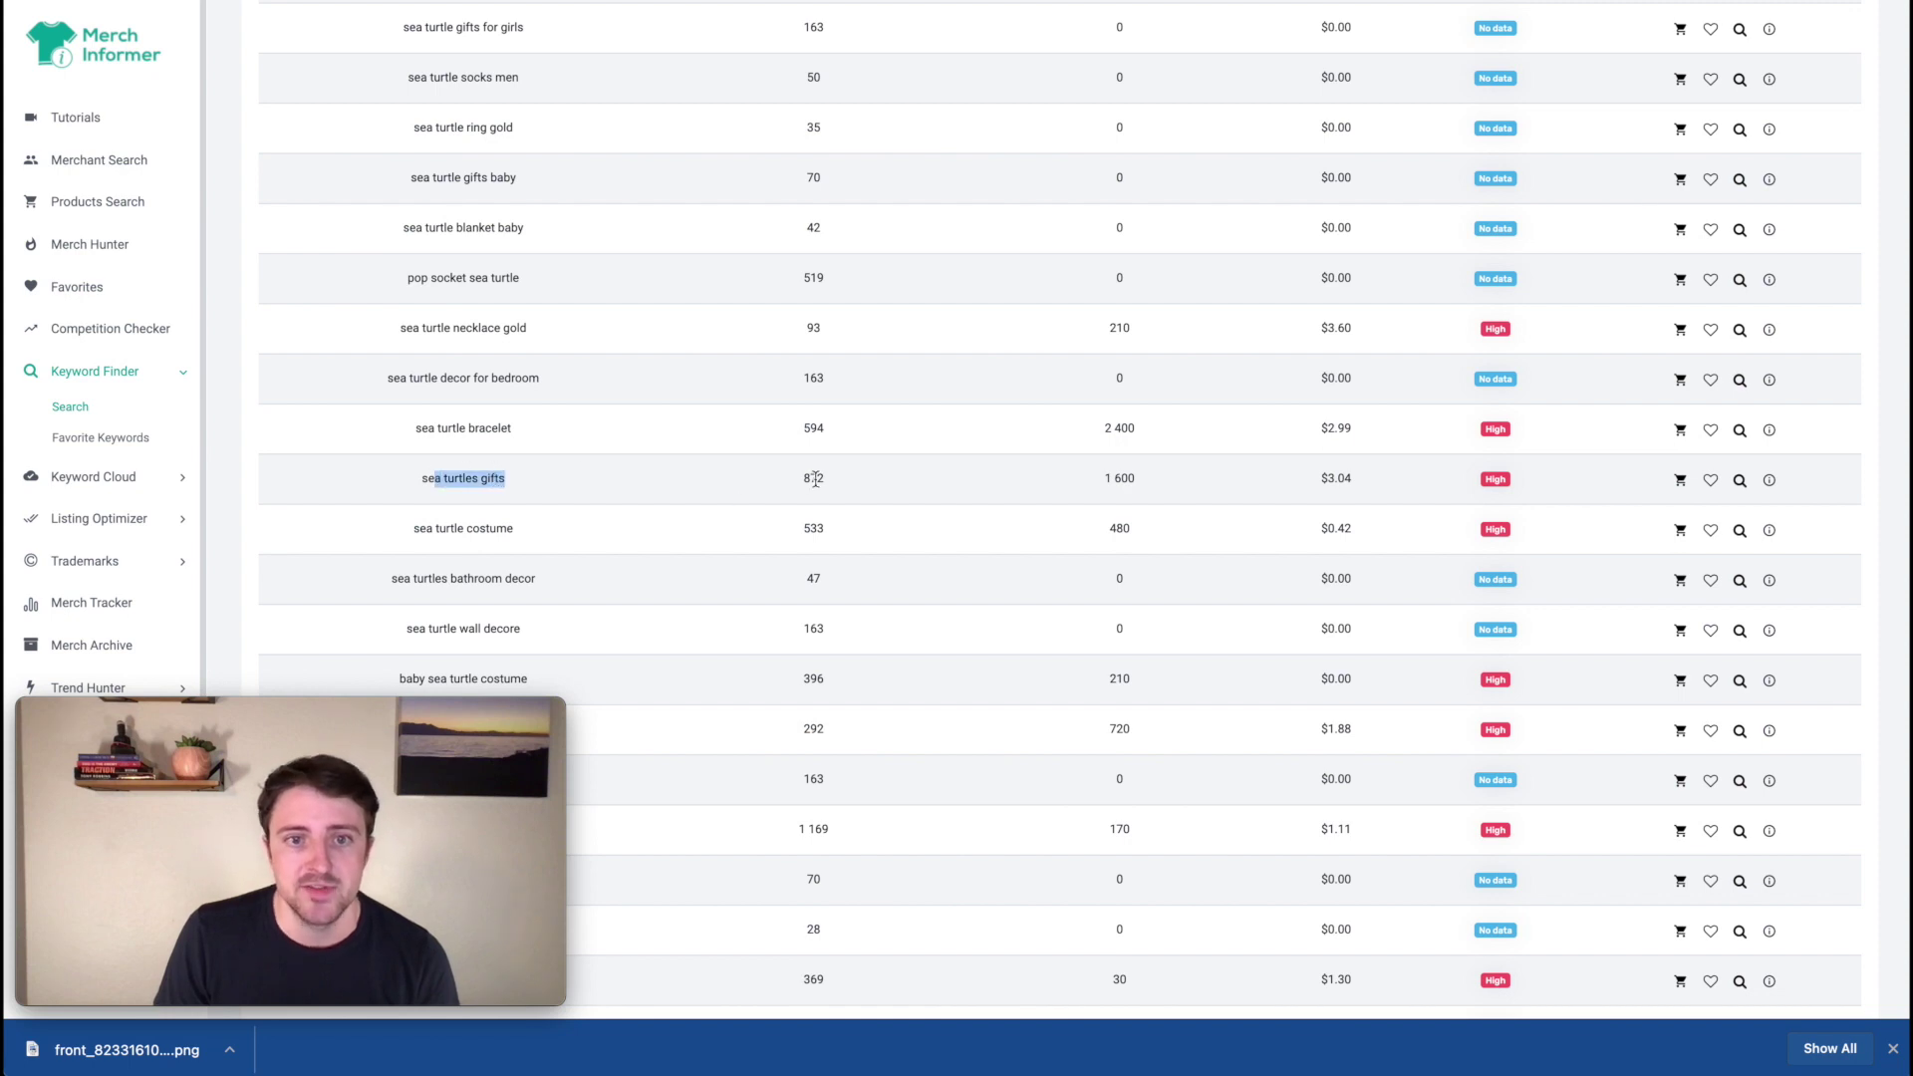
pyautogui.moveTo(802, 479); pyautogui.dragTo(826, 484)
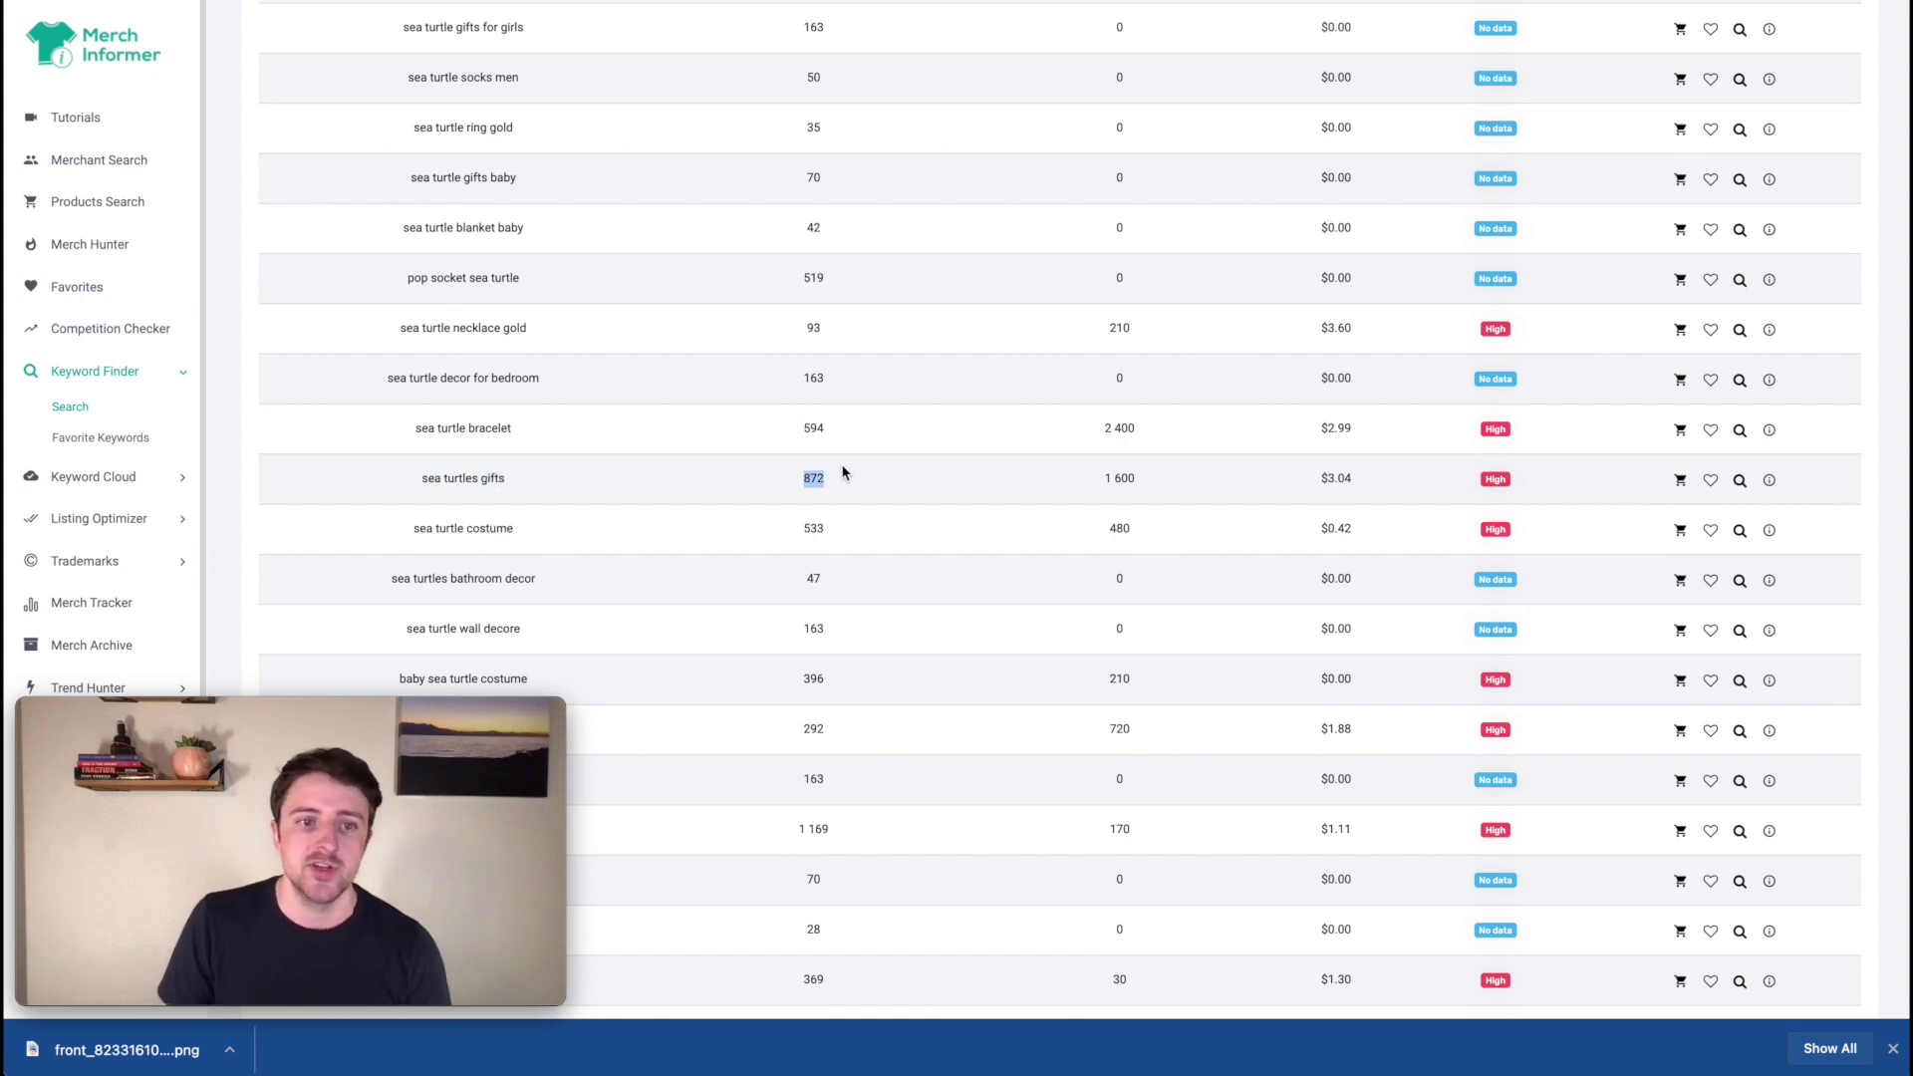
pyautogui.moveTo(1102, 480); pyautogui.dragTo(1176, 490)
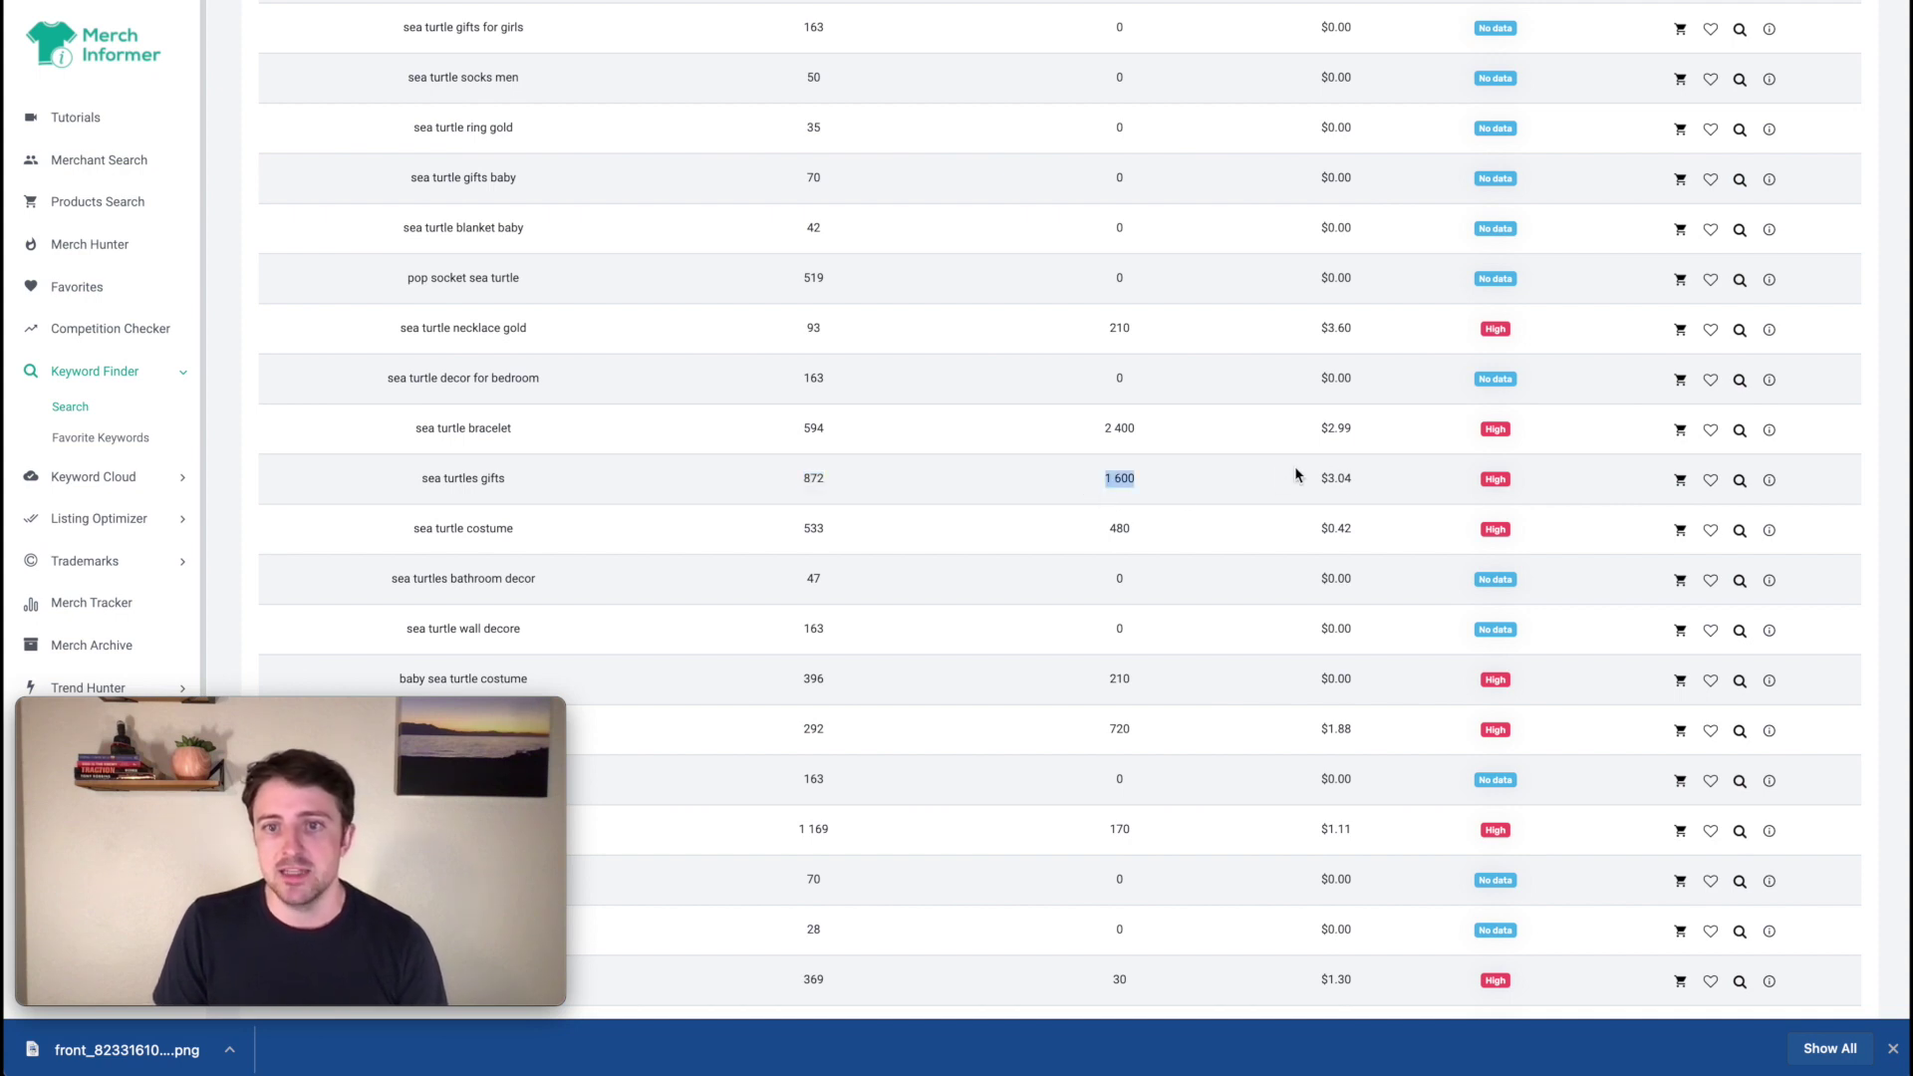
pyautogui.doubleClick(1331, 498)
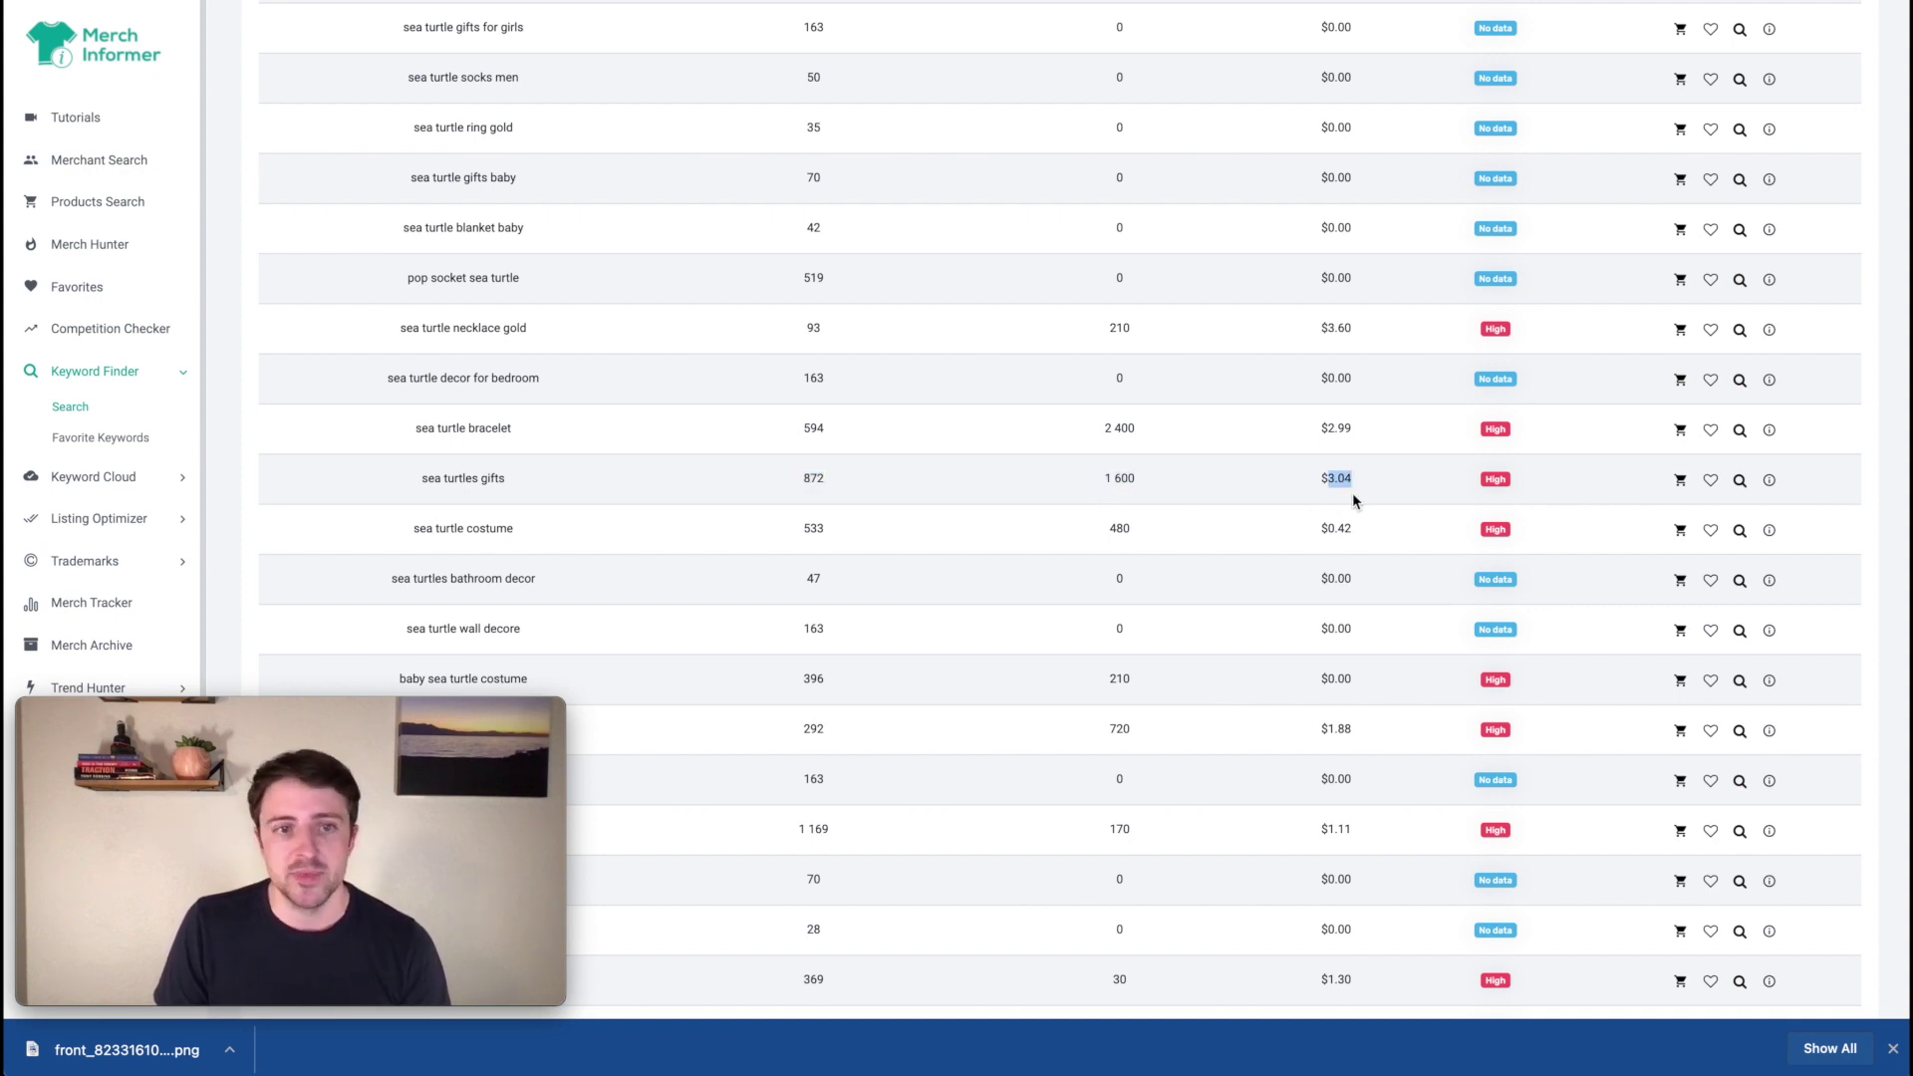
pyautogui.doubleClick(493, 480)
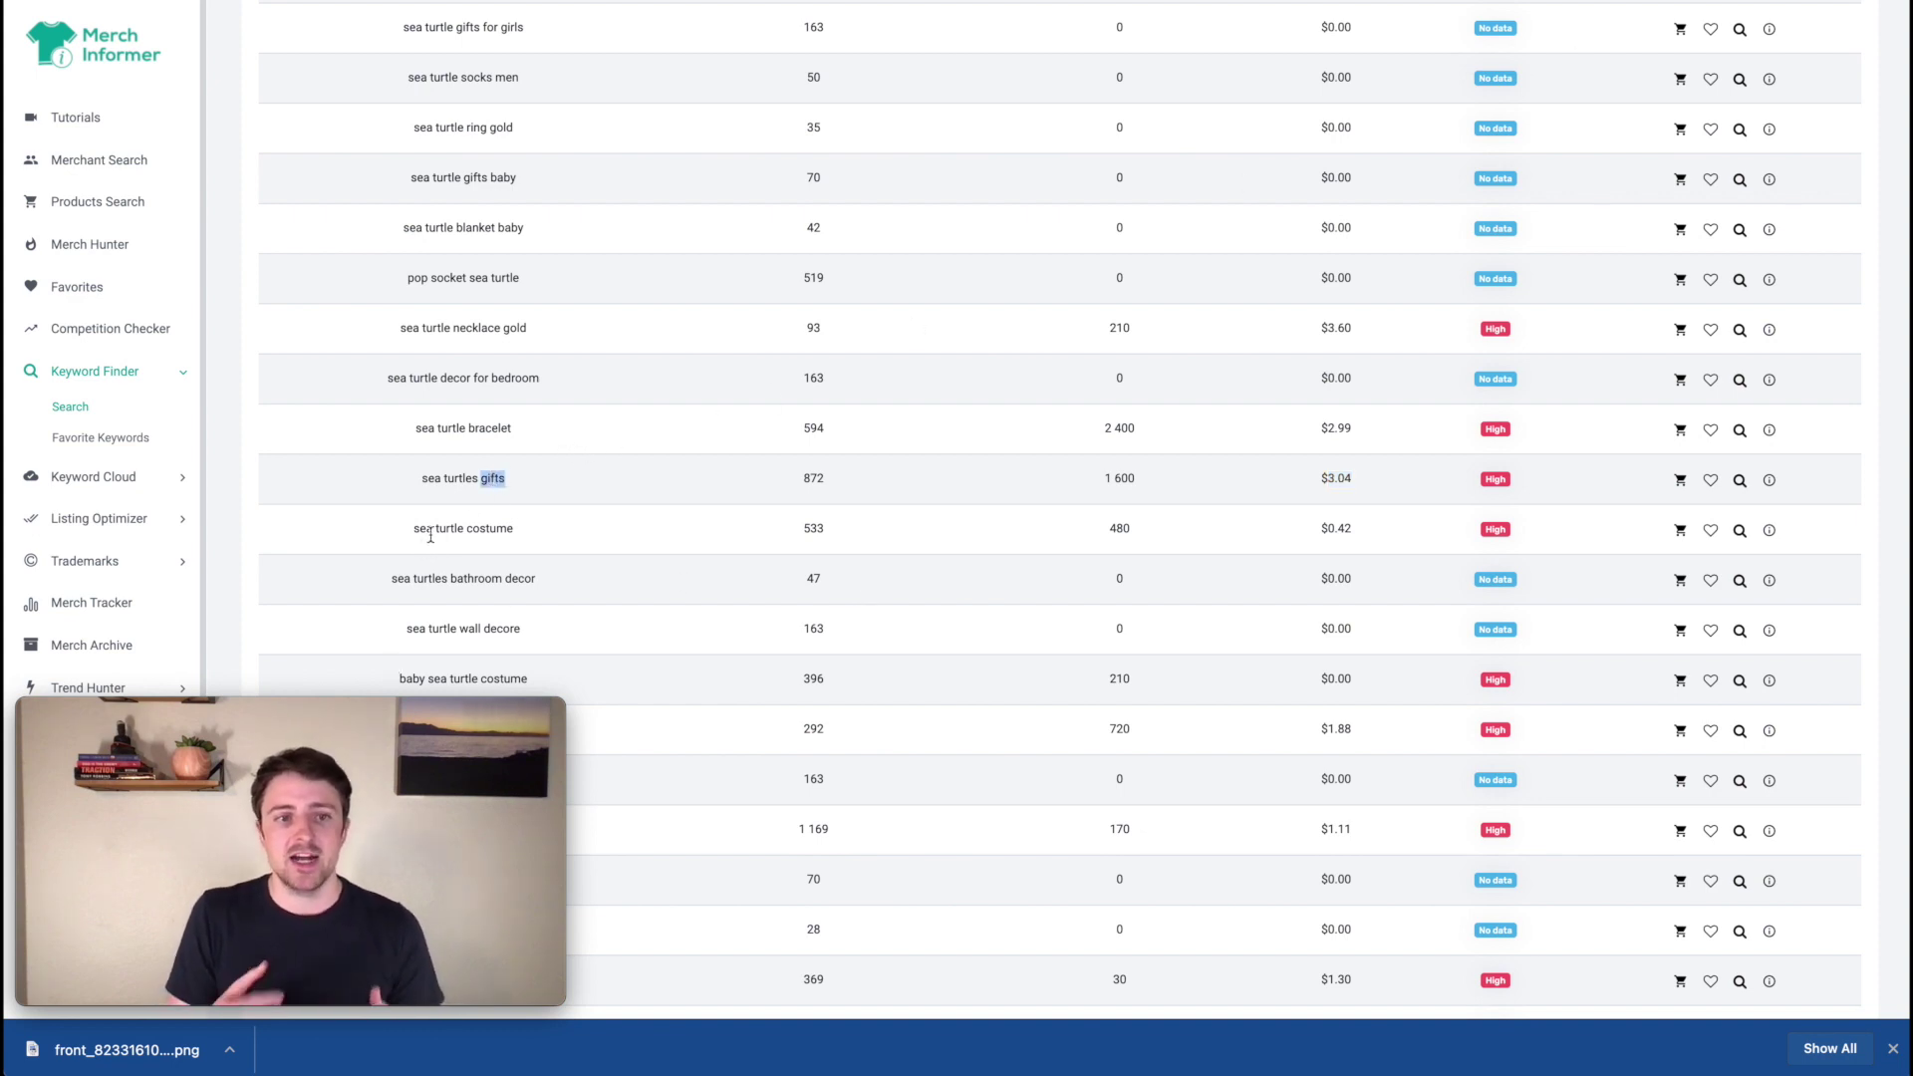
# - Highlight 'costume' and 'baby sea' in the baby sea turtle costume keyword, then return to Merch
pyautogui.doubleClick(486, 526)
pyautogui.scroll(-2, 509, 510)
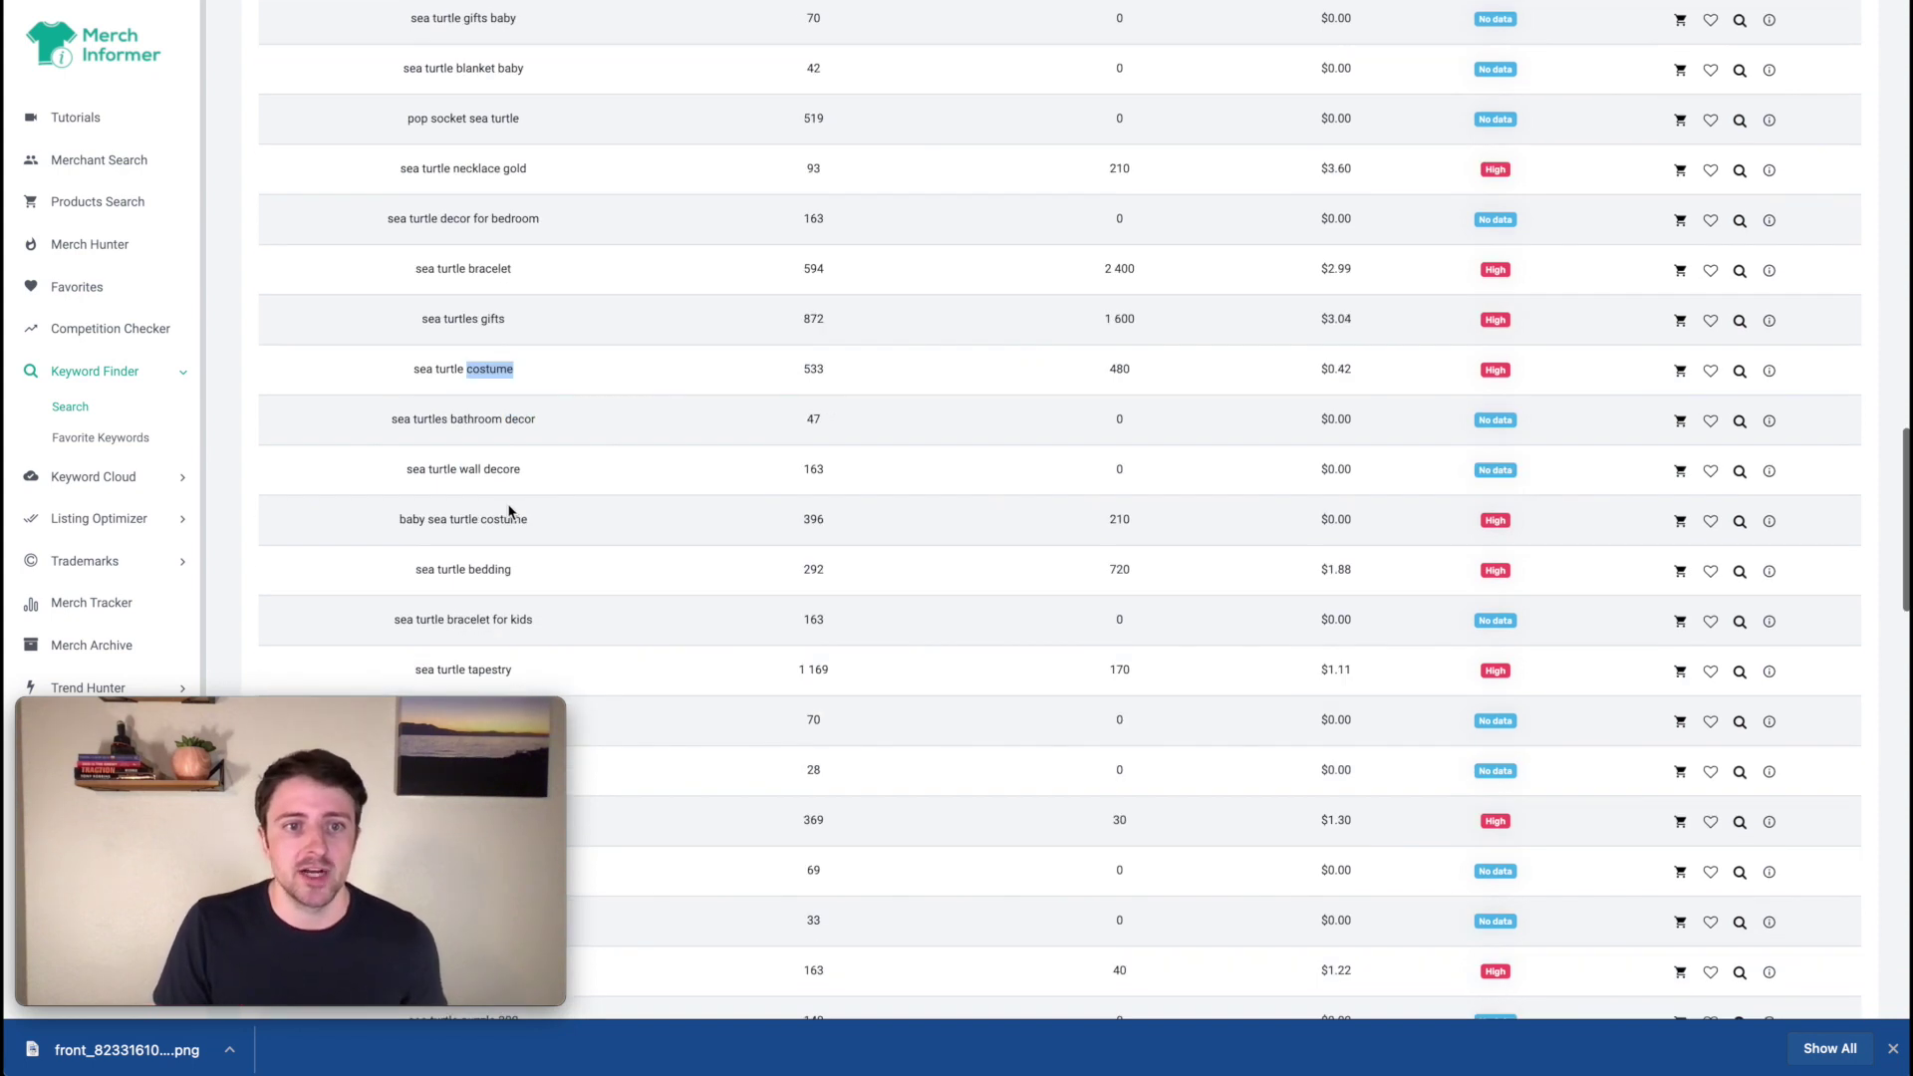
pyautogui.click(400, 522)
pyautogui.keyDown('shift'); pyautogui.click(448, 520); pyautogui.keyUp('shift')
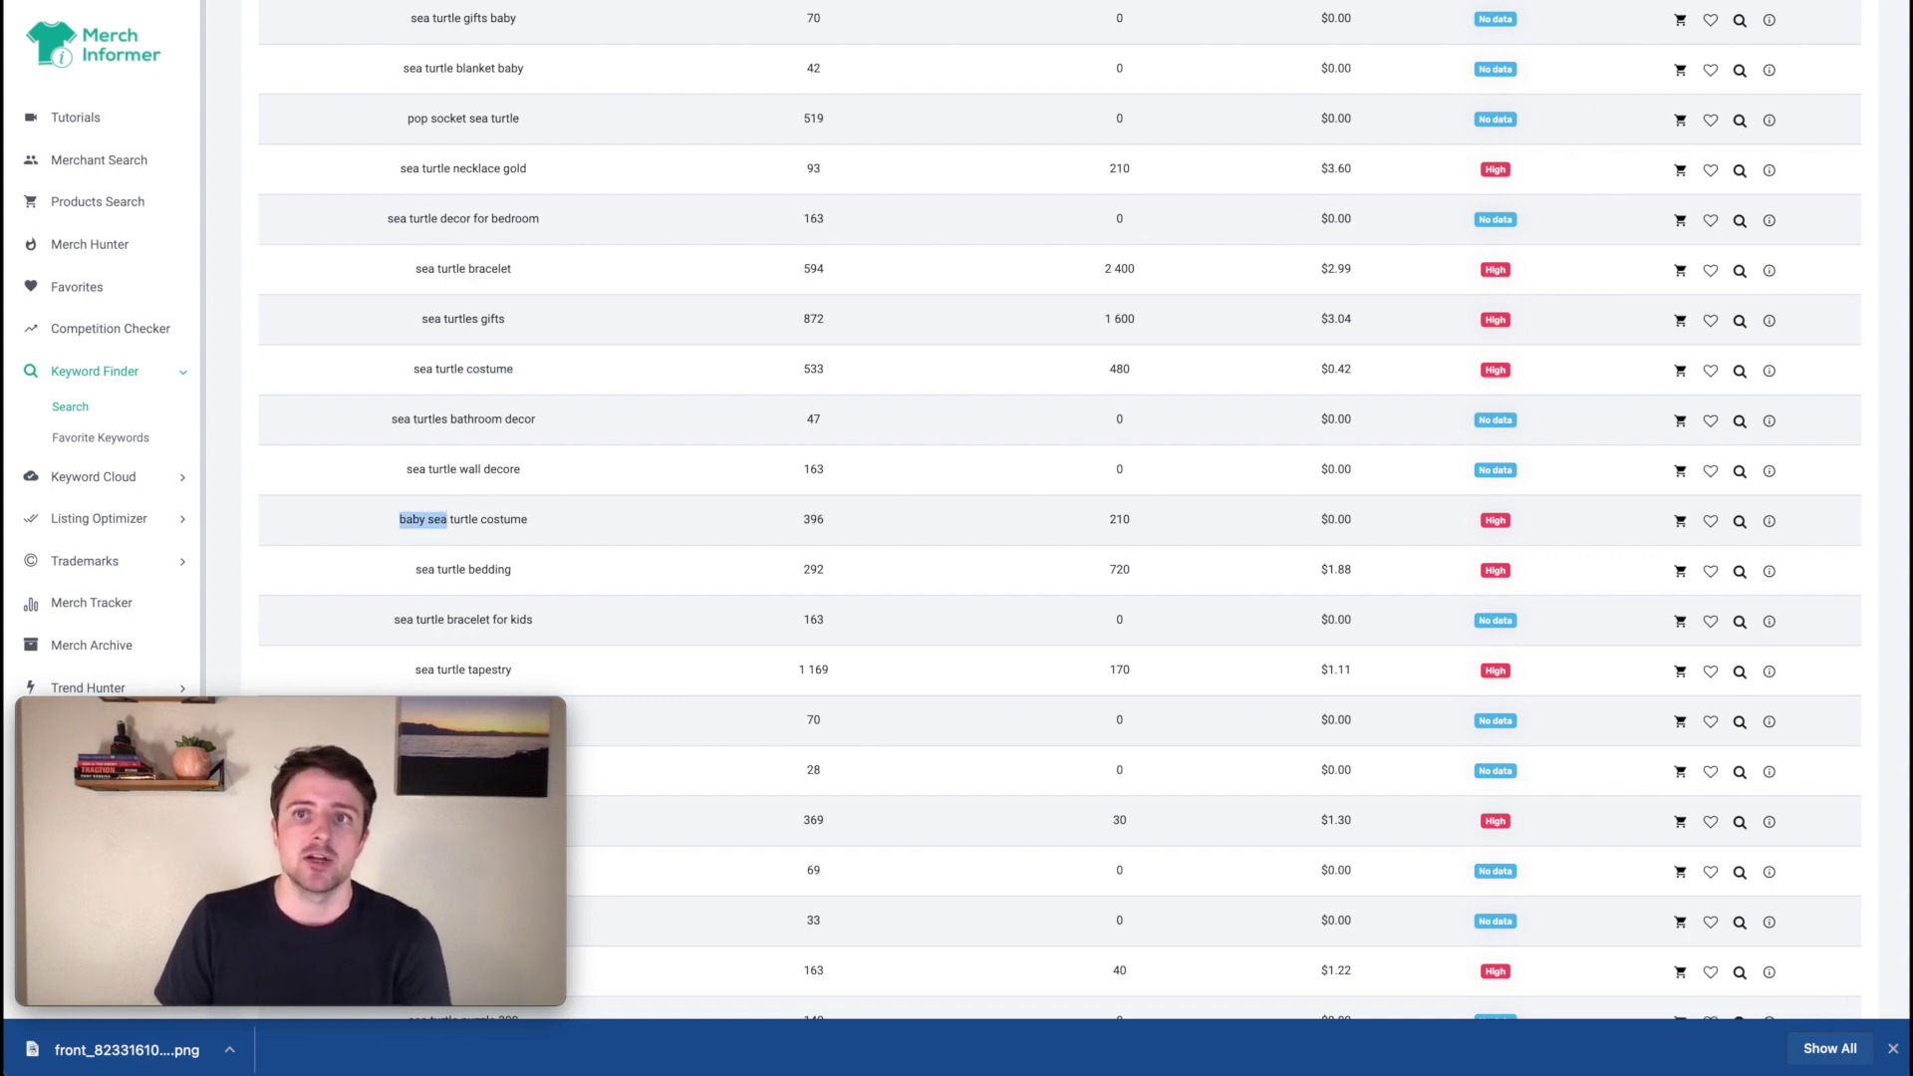
pyautogui.hotkey('ctrl', 'Tab')
# - Prefix the design title with 'Baby' and add 'Tortoise' to it
pyautogui.click(465, 428)
pyautogui.write('Baby Sea Turtle Gift Shell Ocean Beach Gift')
pyautogui.press('Down')
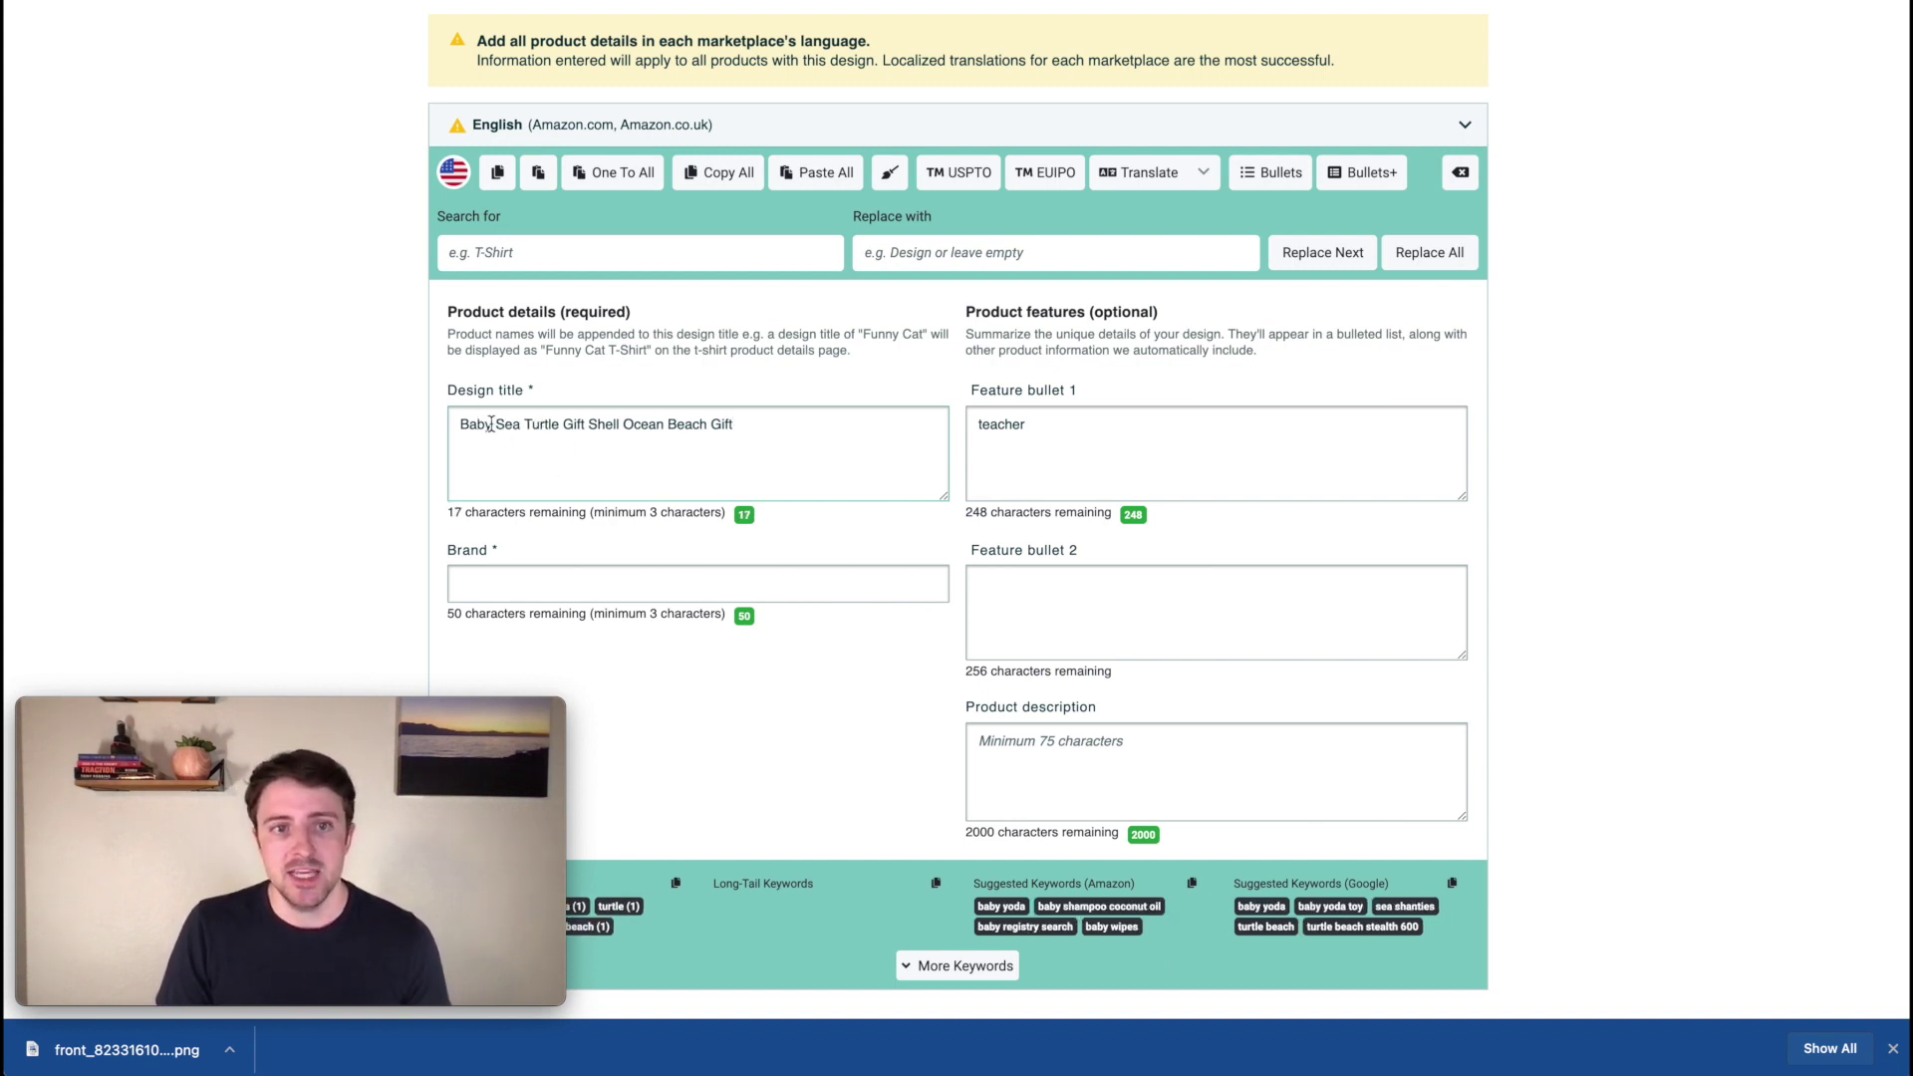
pyautogui.moveTo(494, 426); pyautogui.dragTo(563, 424)
pyautogui.click(479, 426)
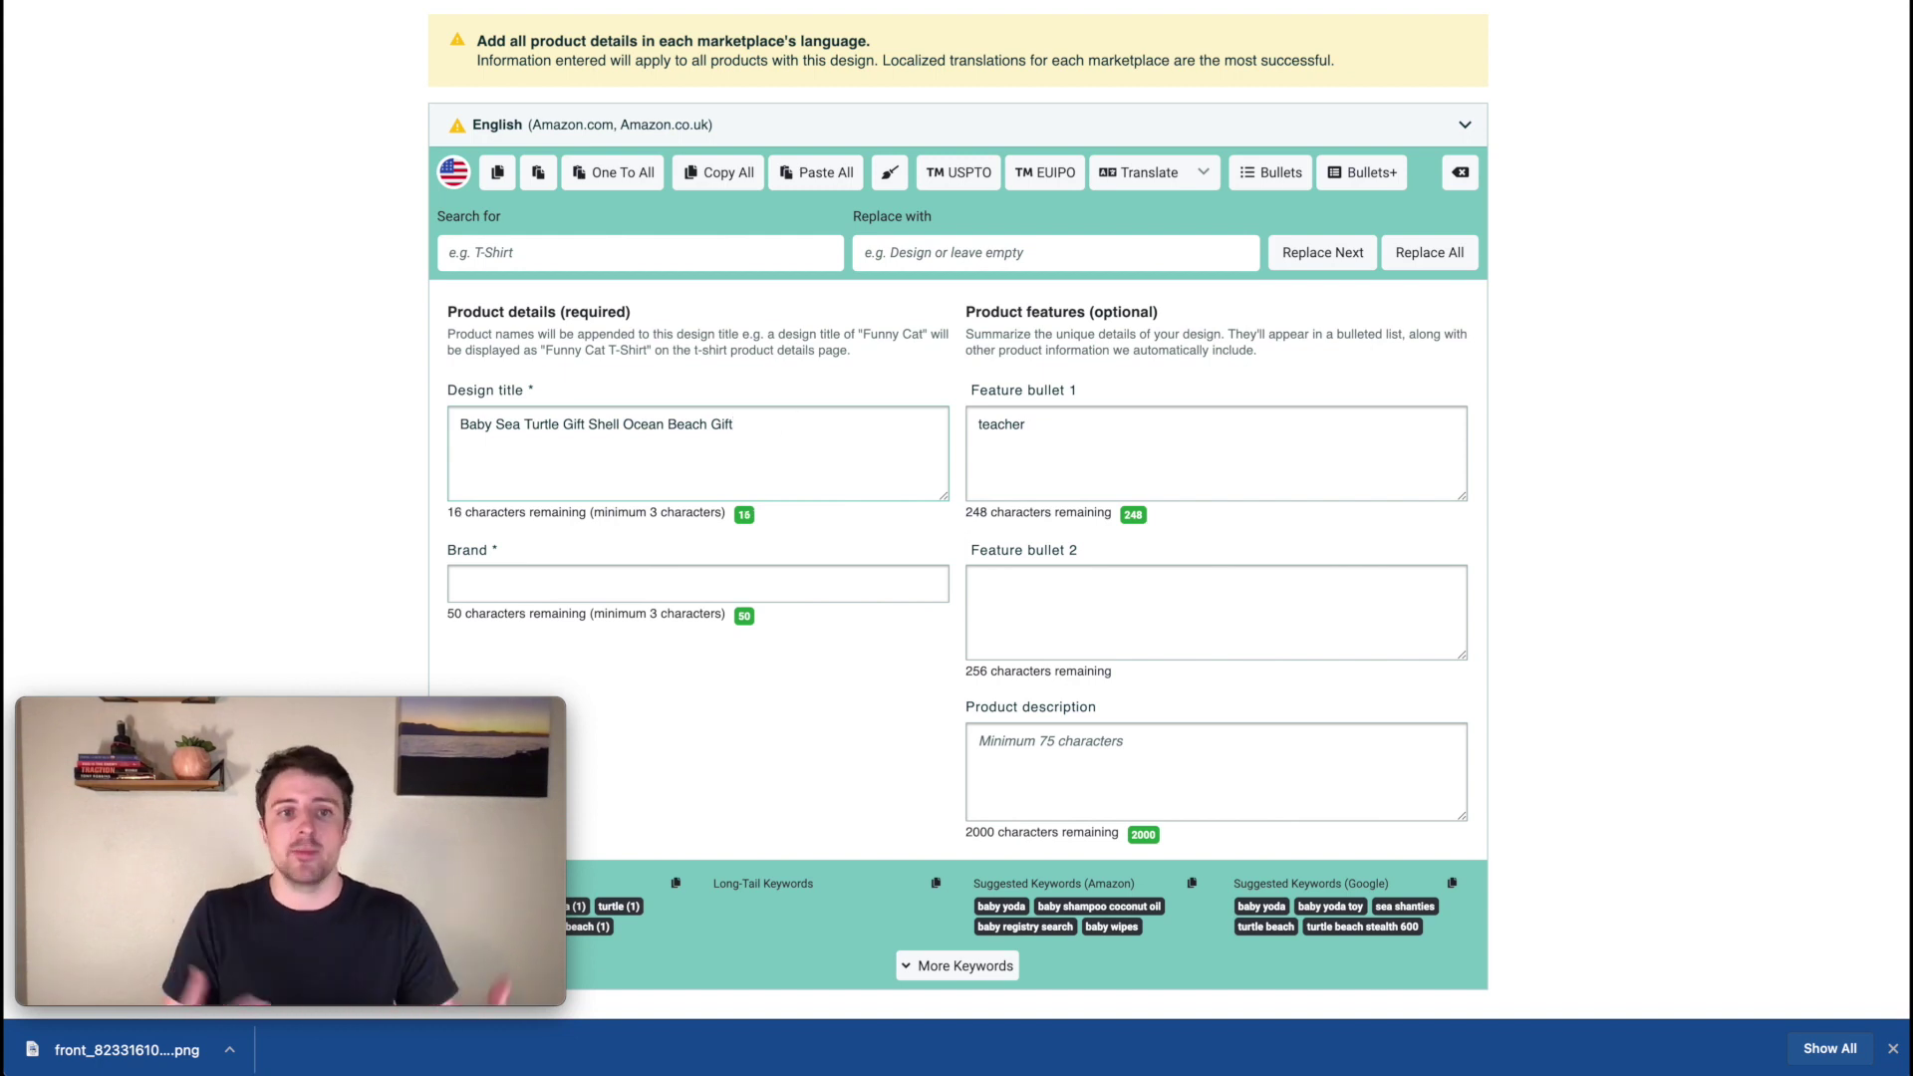
pyautogui.write('Tortoise')
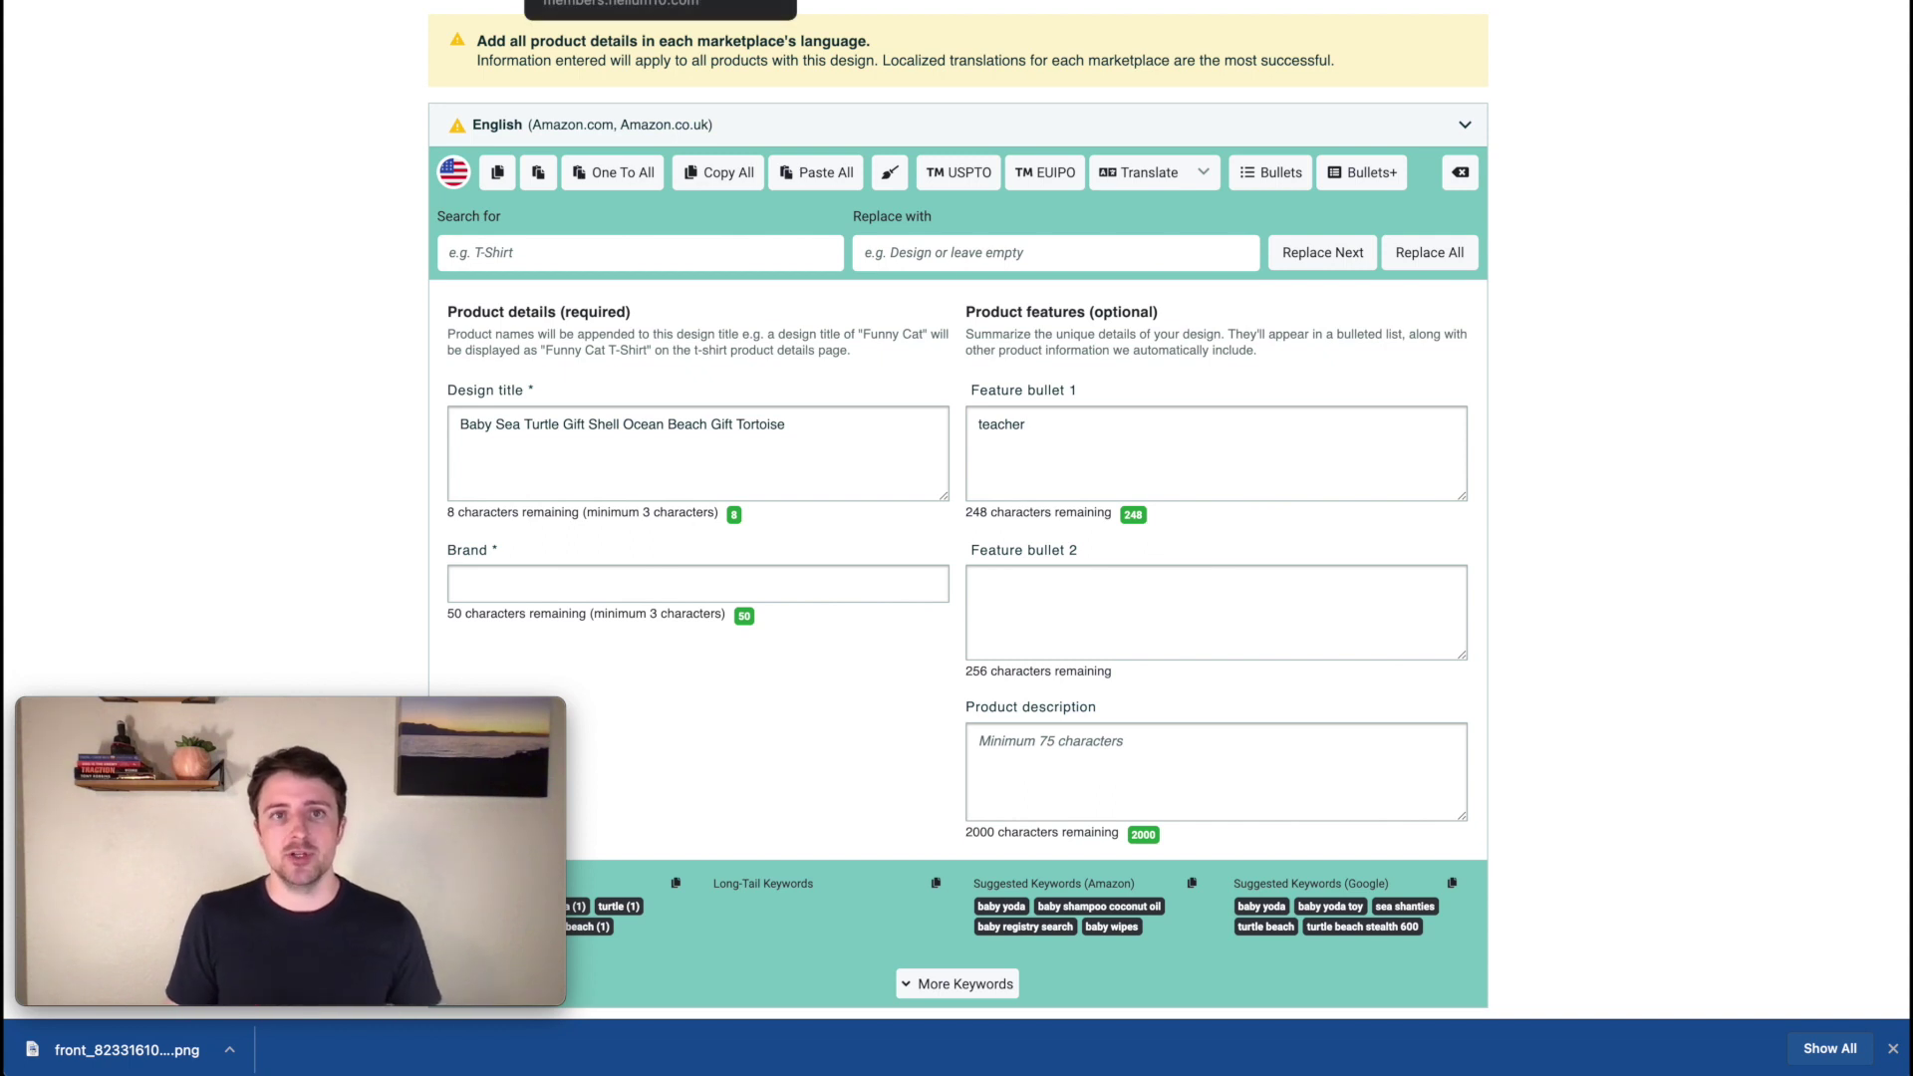
# - Run a Helium 10 Magnet keyword search for 'sea turtle'
pyautogui.click(660, 3)
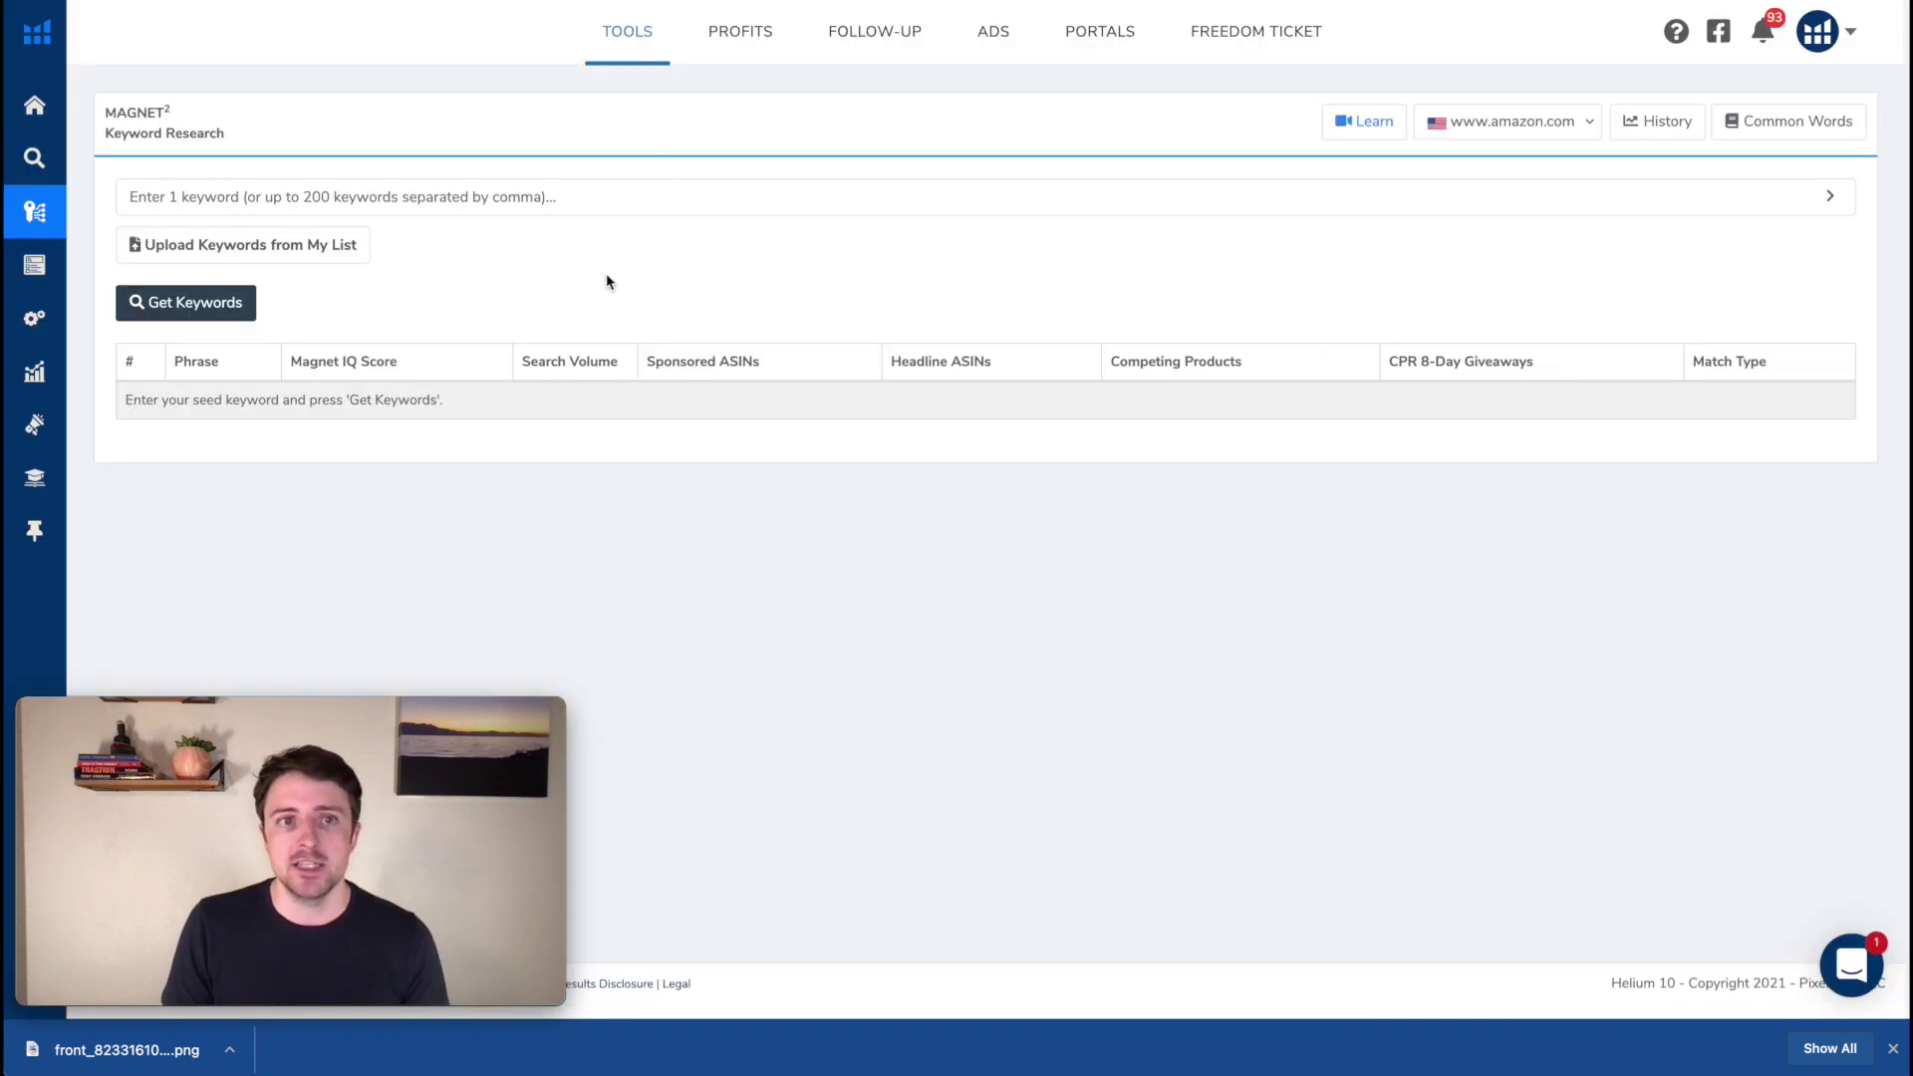
pyautogui.click(482, 189)
pyautogui.write('se')
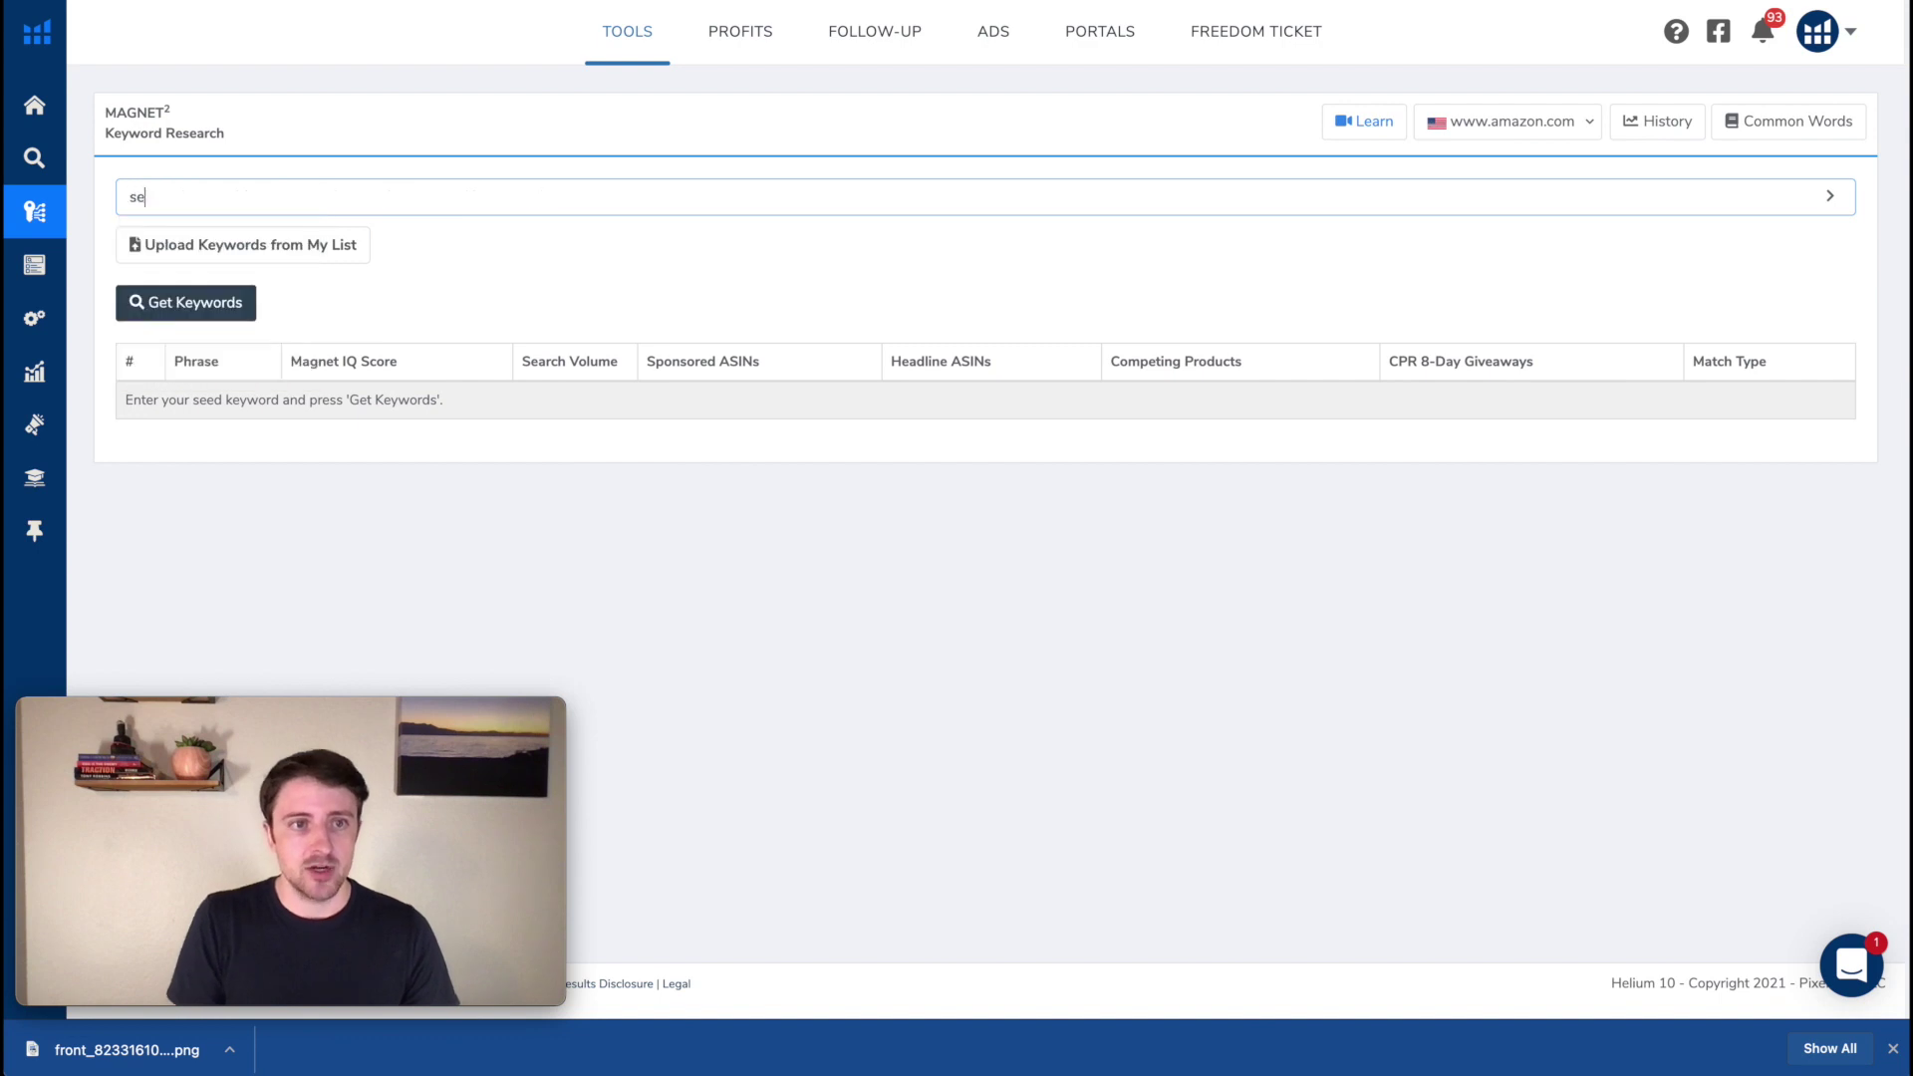
pyautogui.write('a turtl')
pyautogui.press('BackSpace')
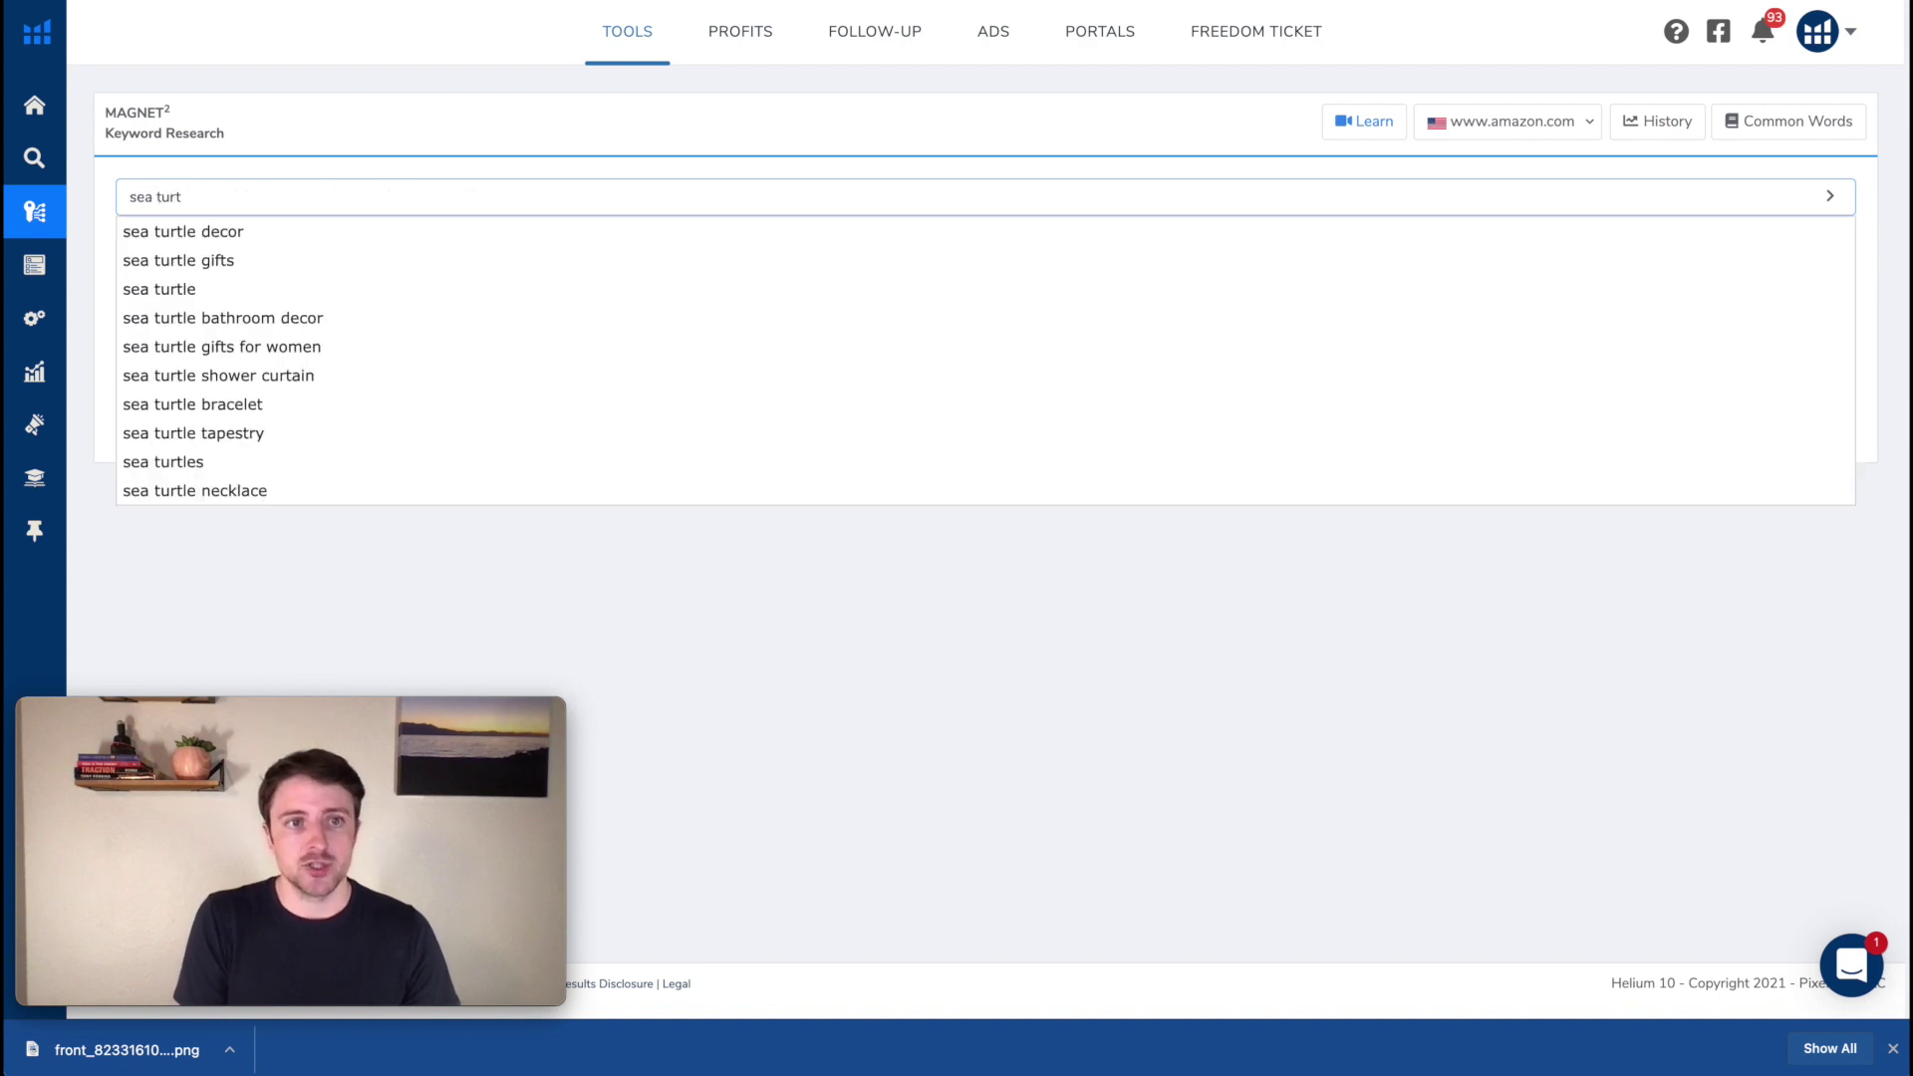
pyautogui.press('Return')
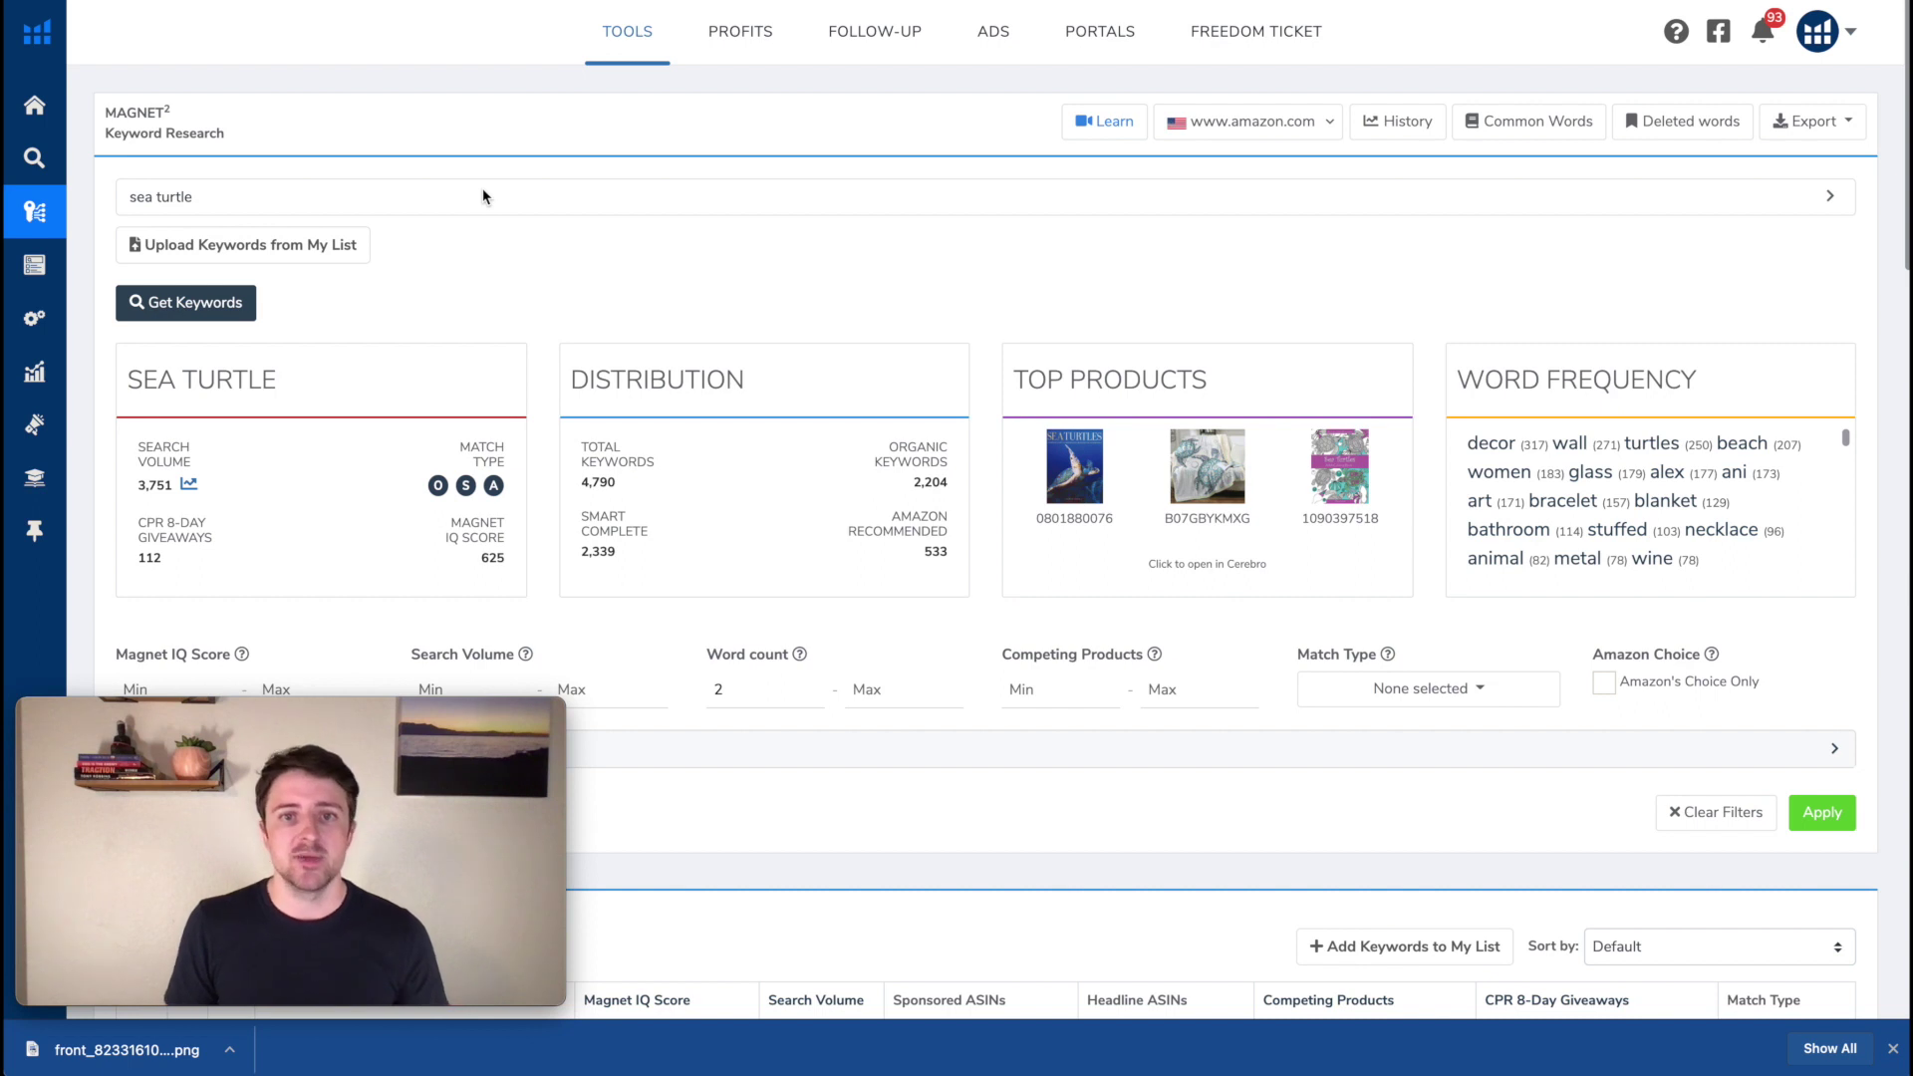
# - Review the 3,751 sea turtle search volume and the Word Frequency breakdown
pyautogui.scroll(-1, 488, 204)
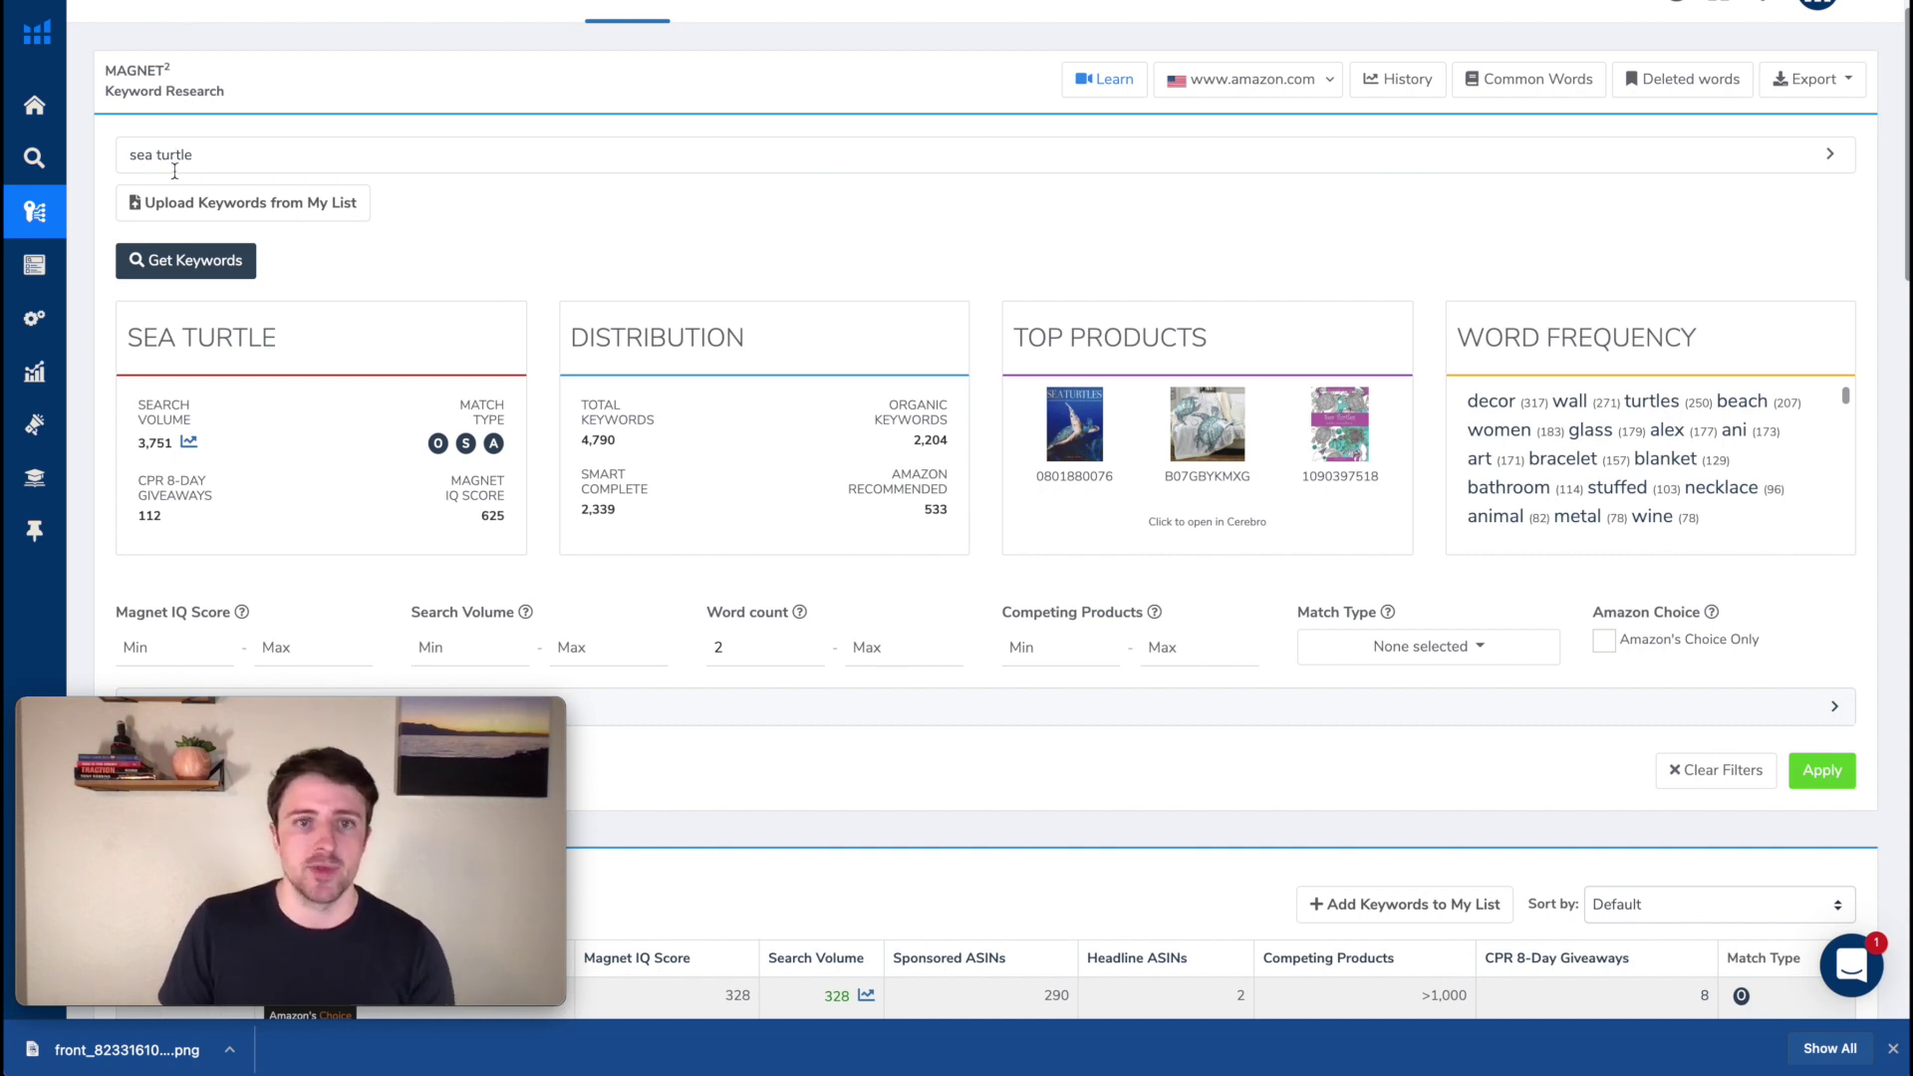
pyautogui.scroll(-1, 203, 202)
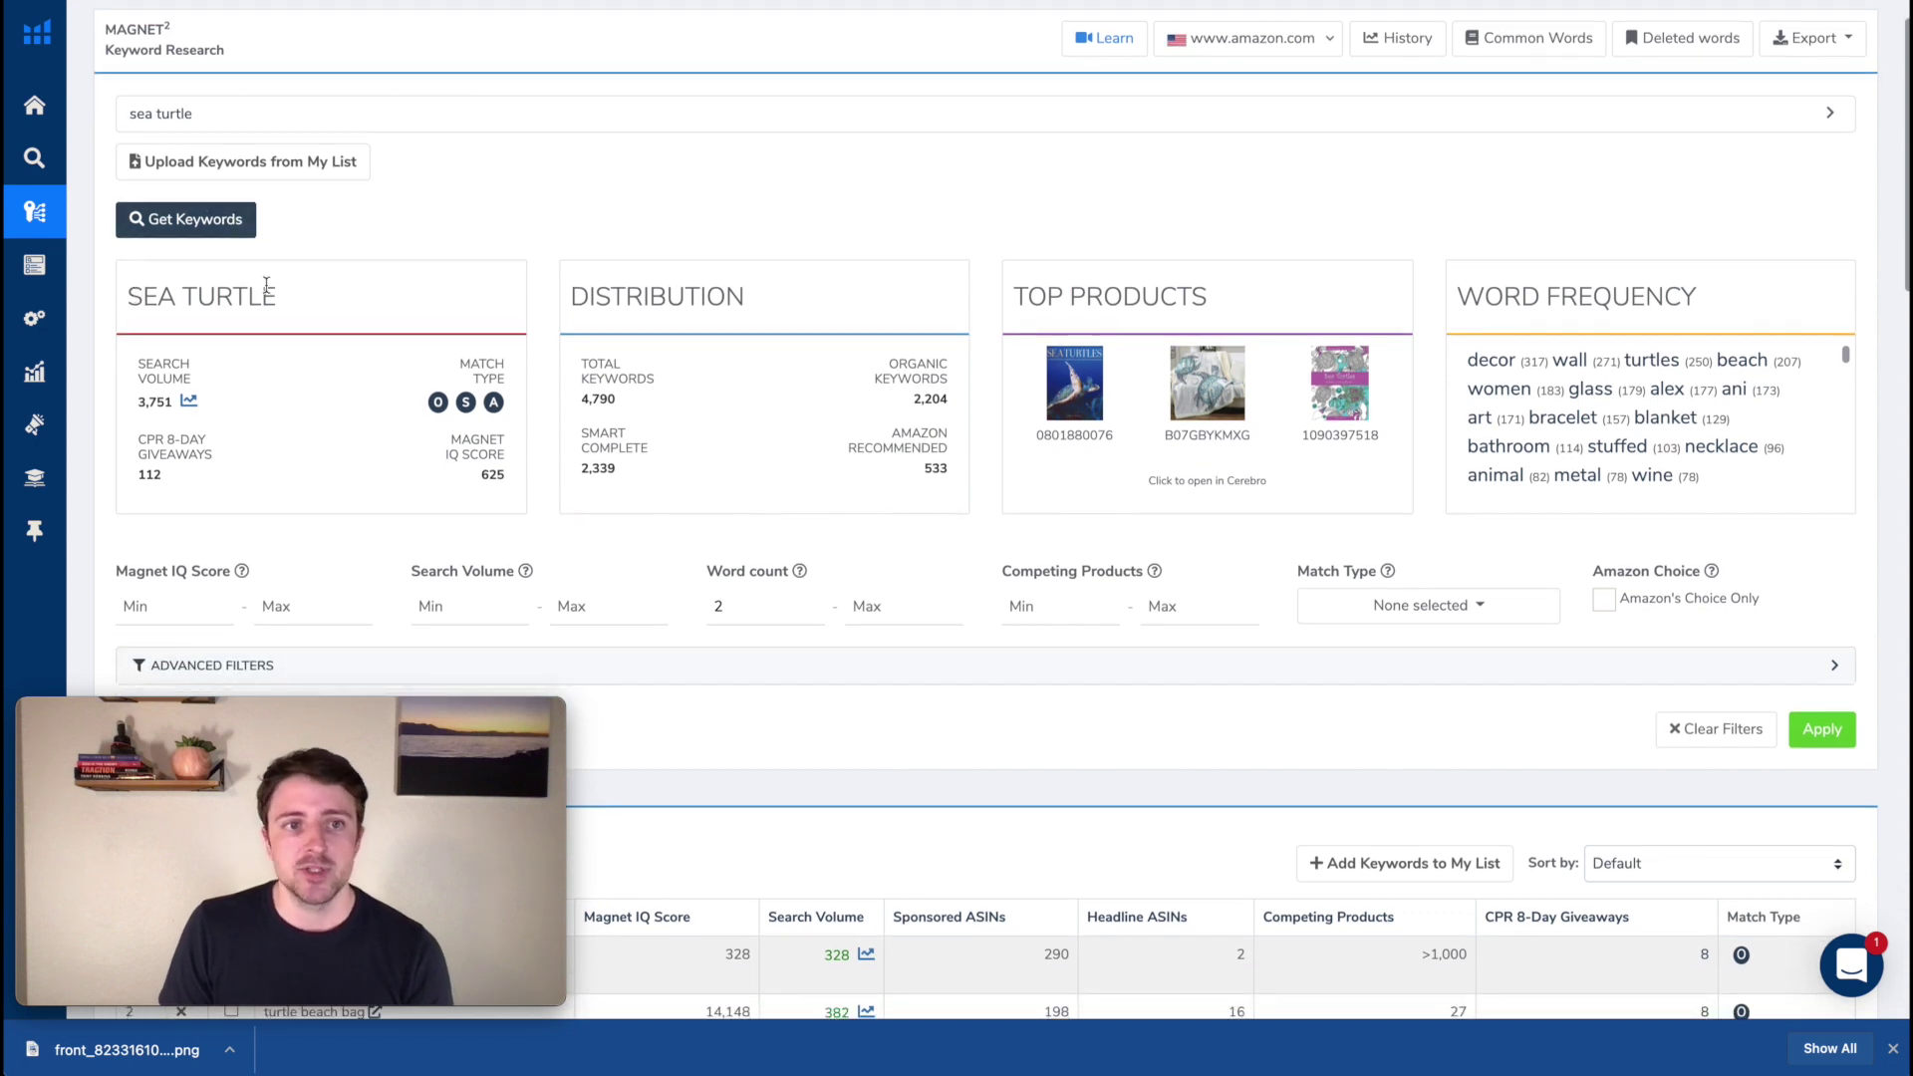
pyautogui.moveTo(138, 402); pyautogui.dragTo(160, 403)
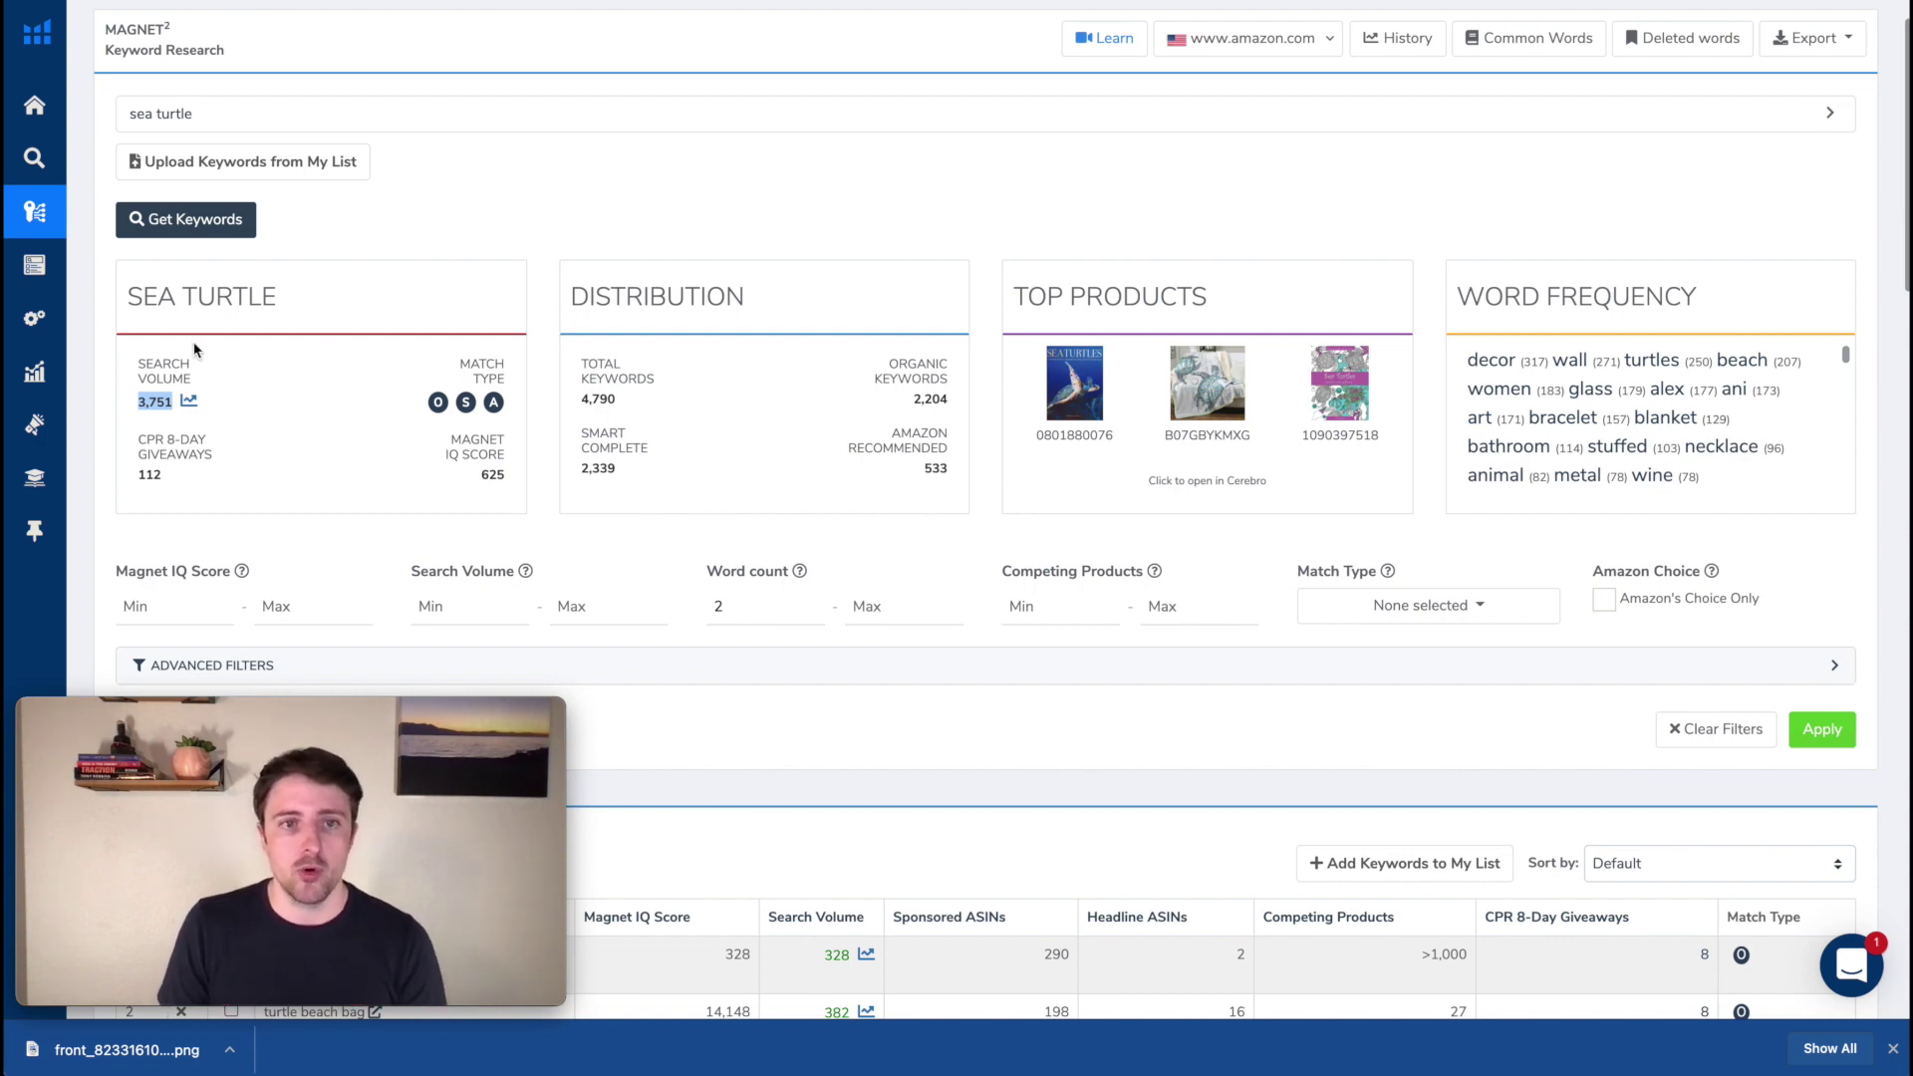
pyautogui.moveTo(150, 402); pyautogui.dragTo(156, 403)
pyautogui.click(160, 403)
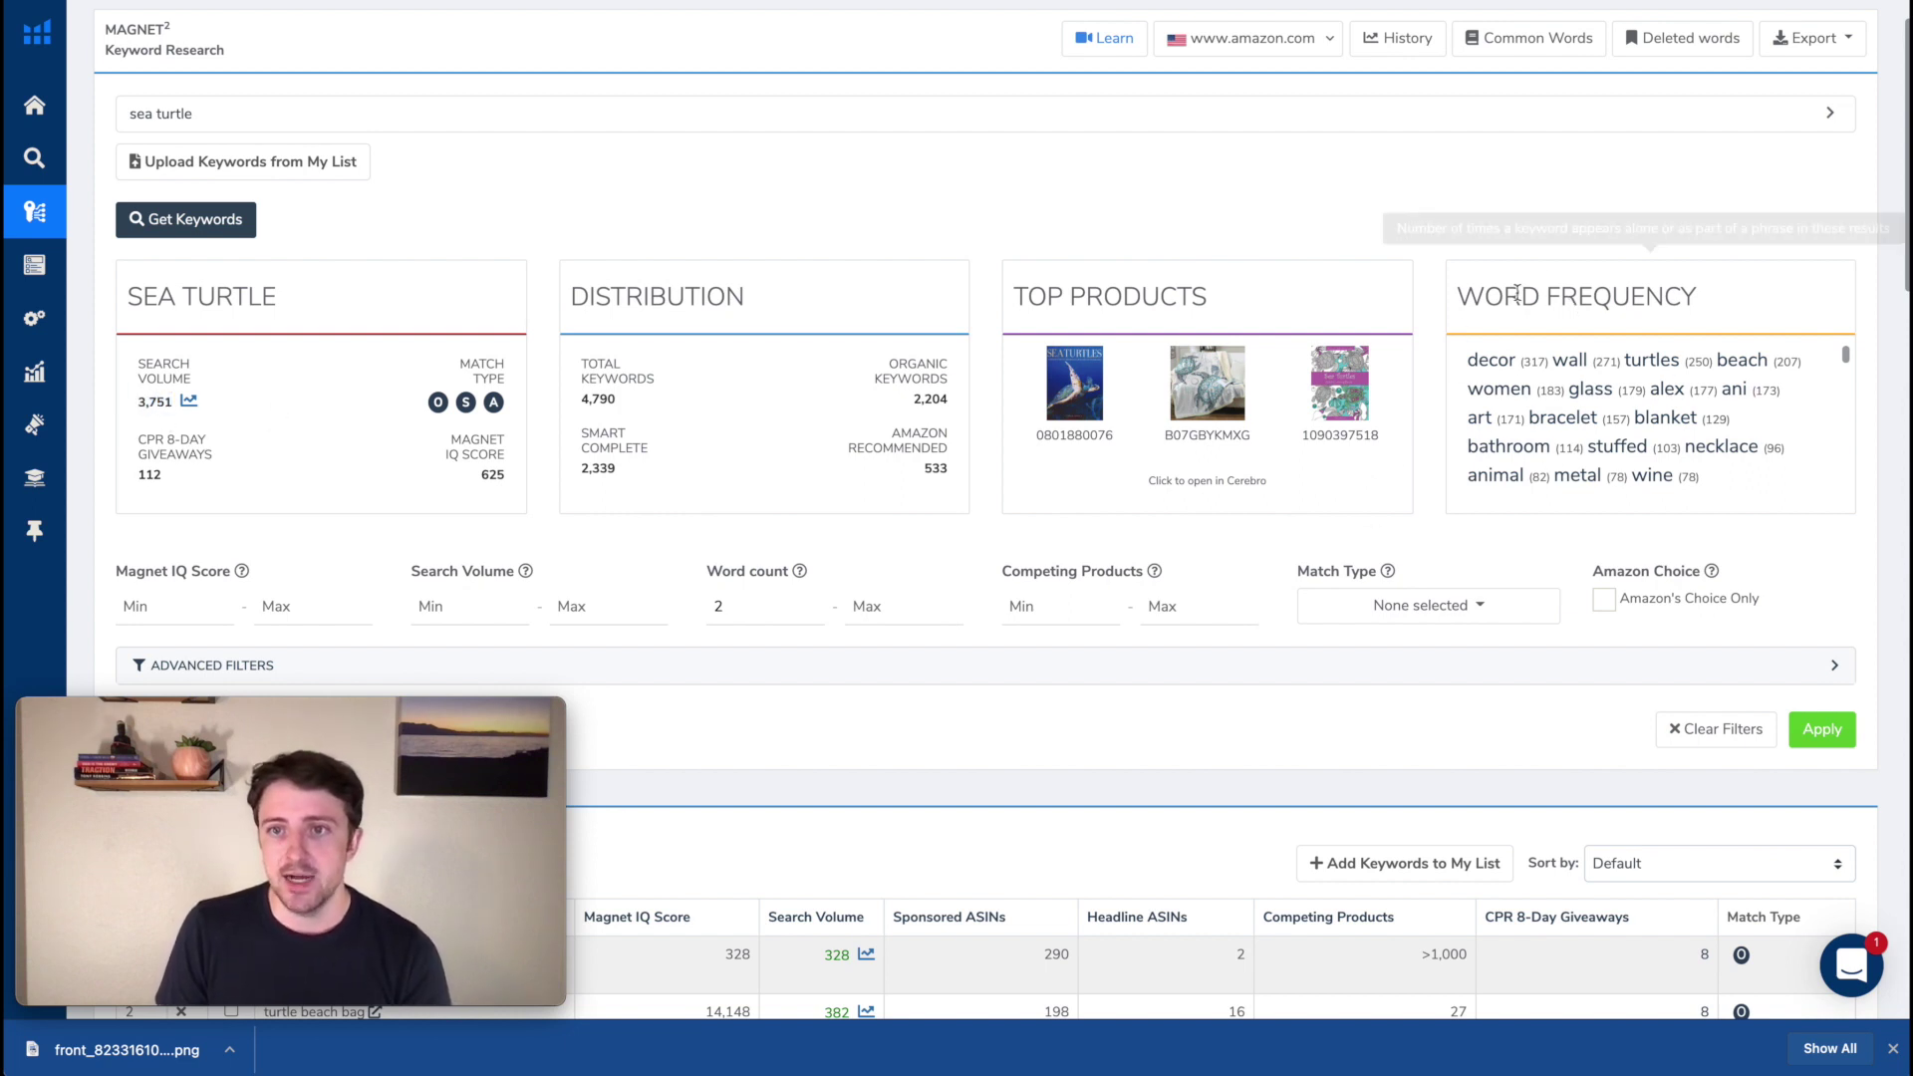
pyautogui.moveTo(1485, 296); pyautogui.dragTo(1688, 296)
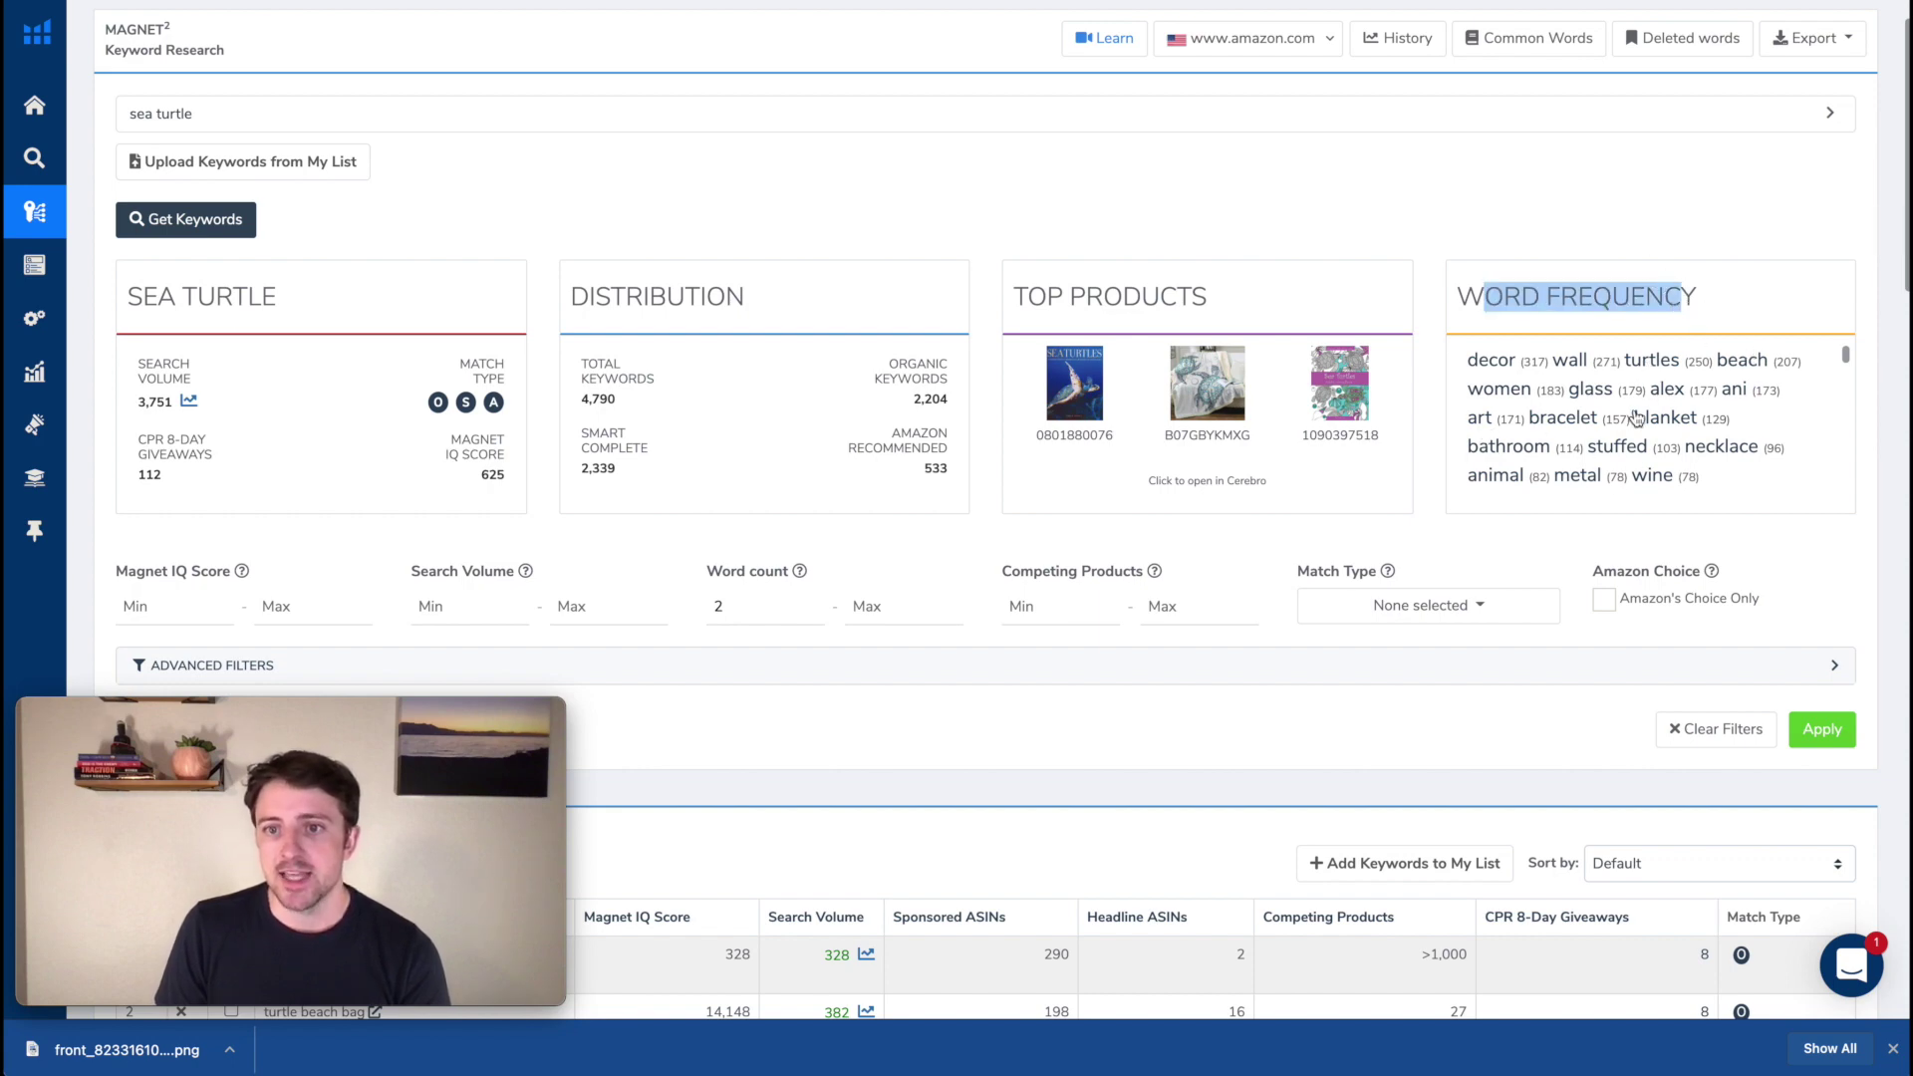
# - Scan the keyword table past 'sea shell' and select 'hawaii' from 'hawaii bracelet'
pyautogui.scroll(-5, 676, 449)
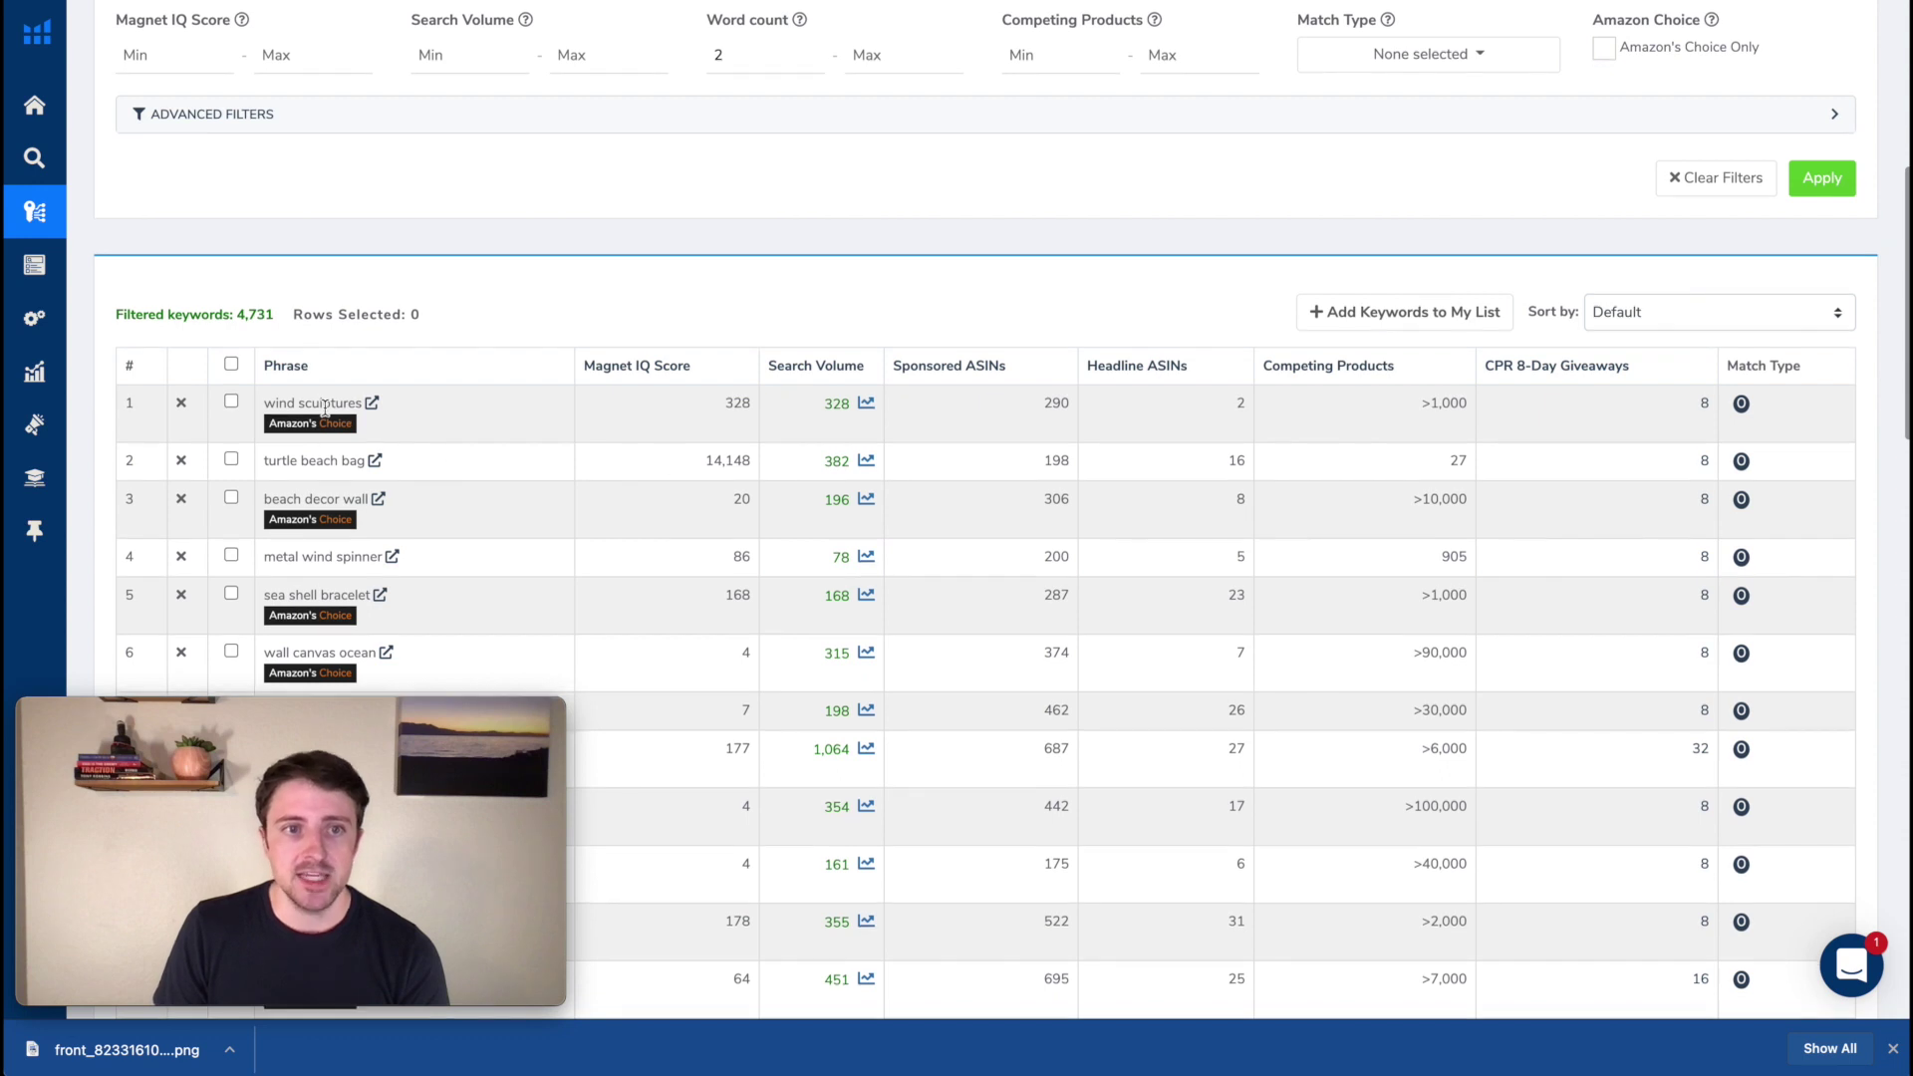
pyautogui.scroll(-2, 271, 604)
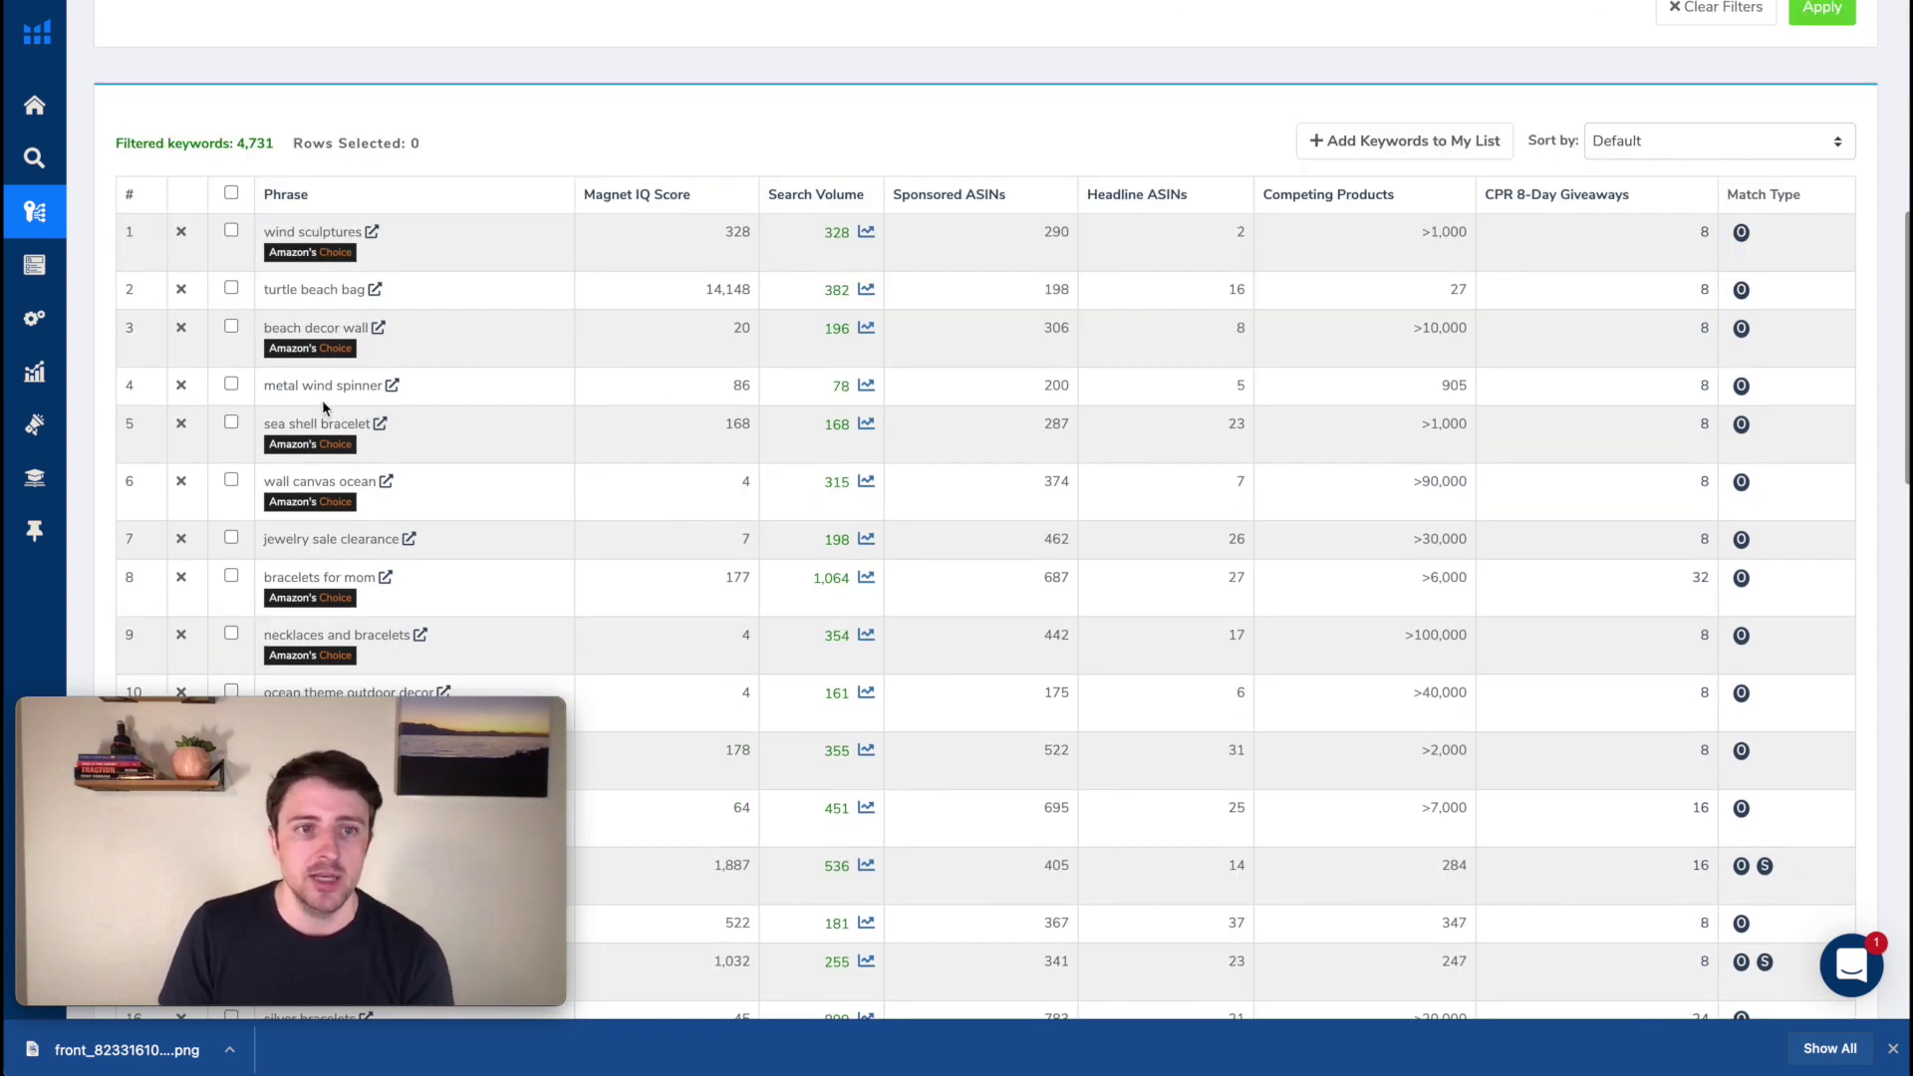
pyautogui.scroll(-1, 281, 281)
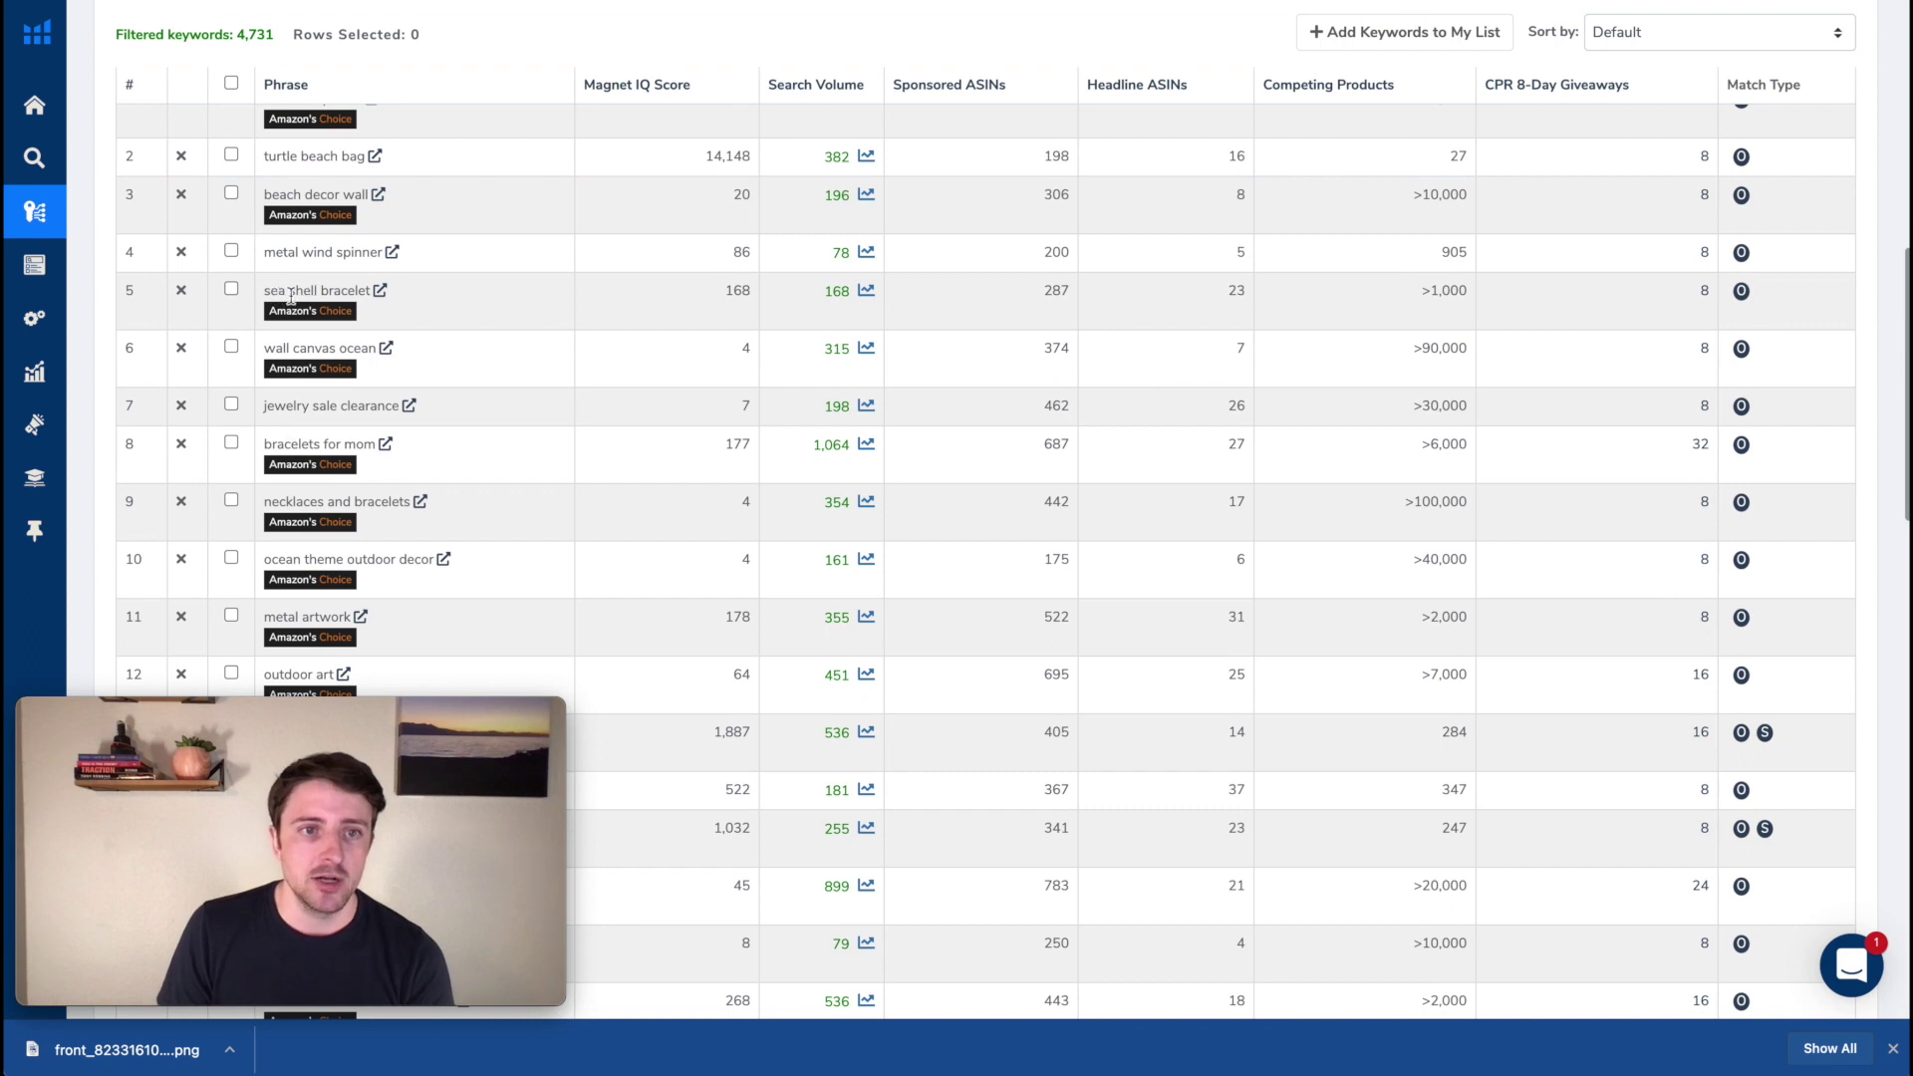
pyautogui.moveTo(265, 289); pyautogui.dragTo(303, 291)
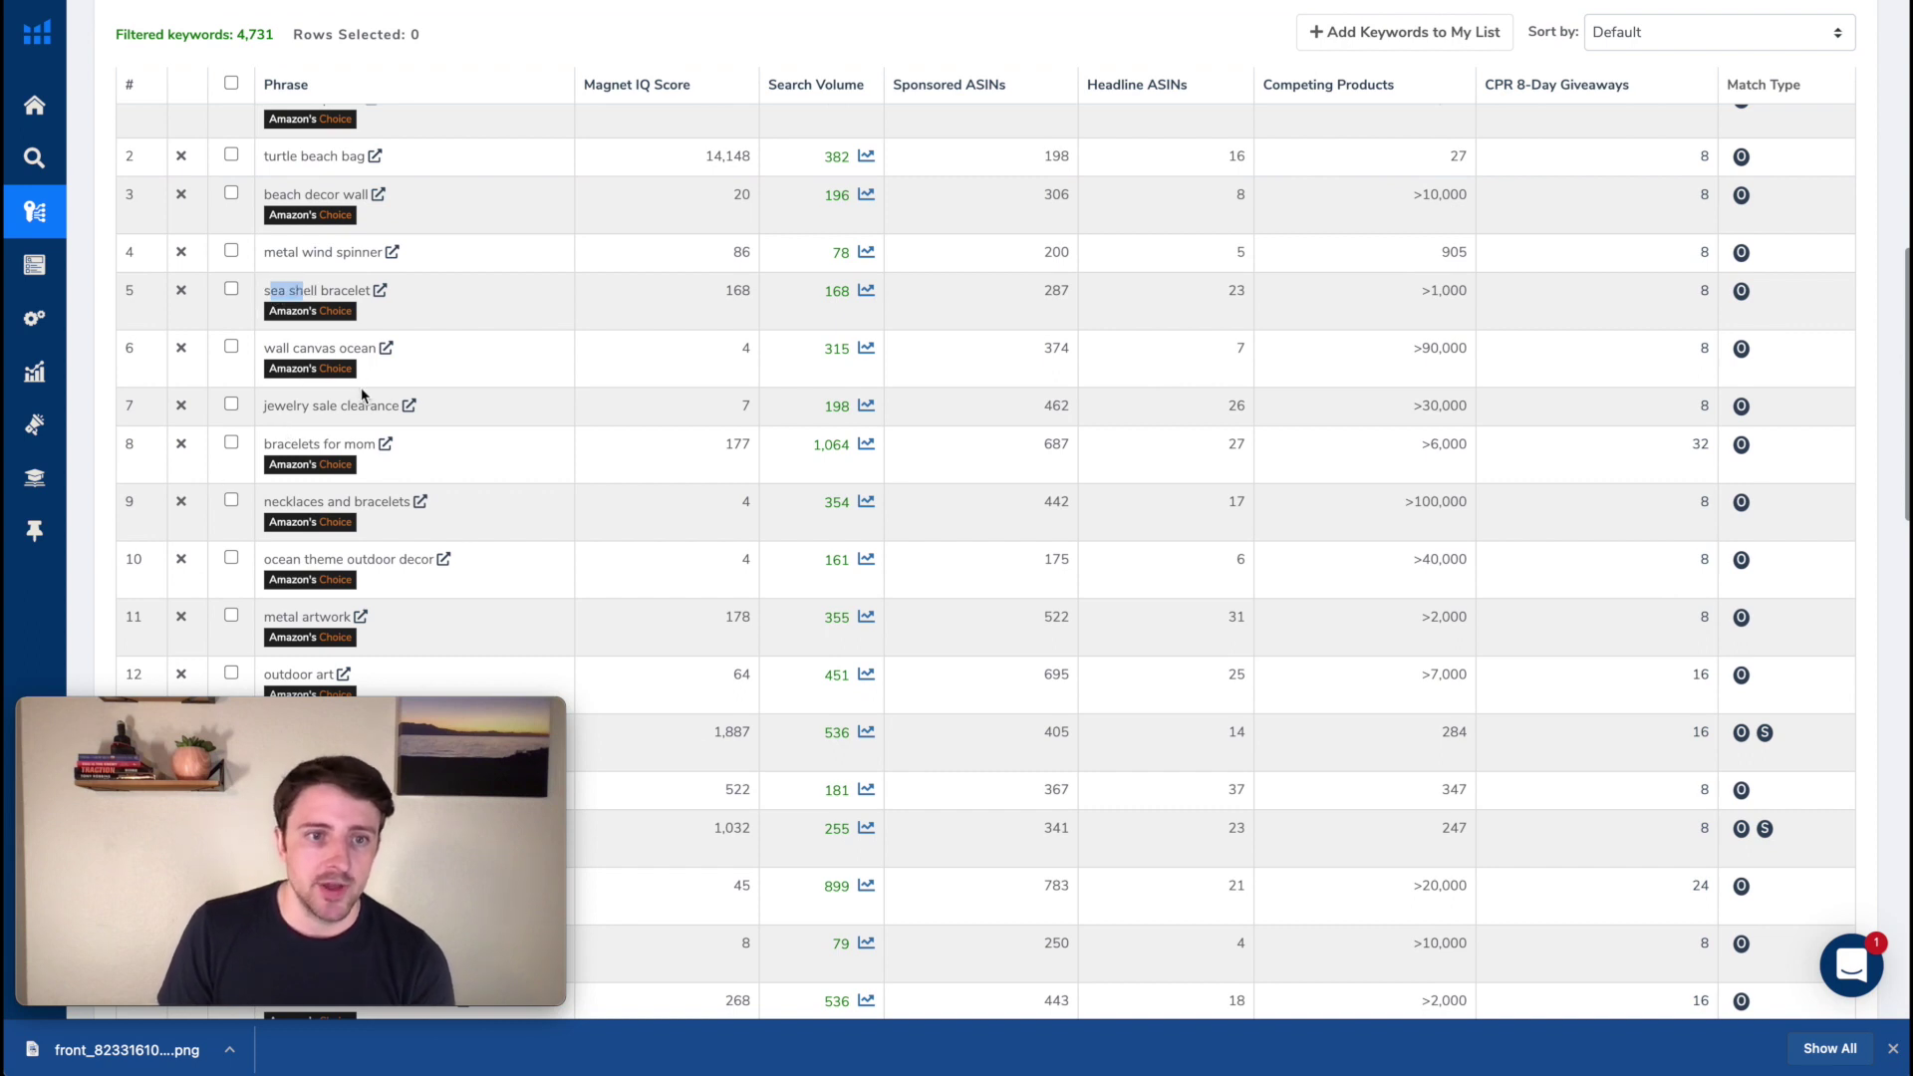
pyautogui.scroll(-1, 364, 396)
pyautogui.click(282, 426)
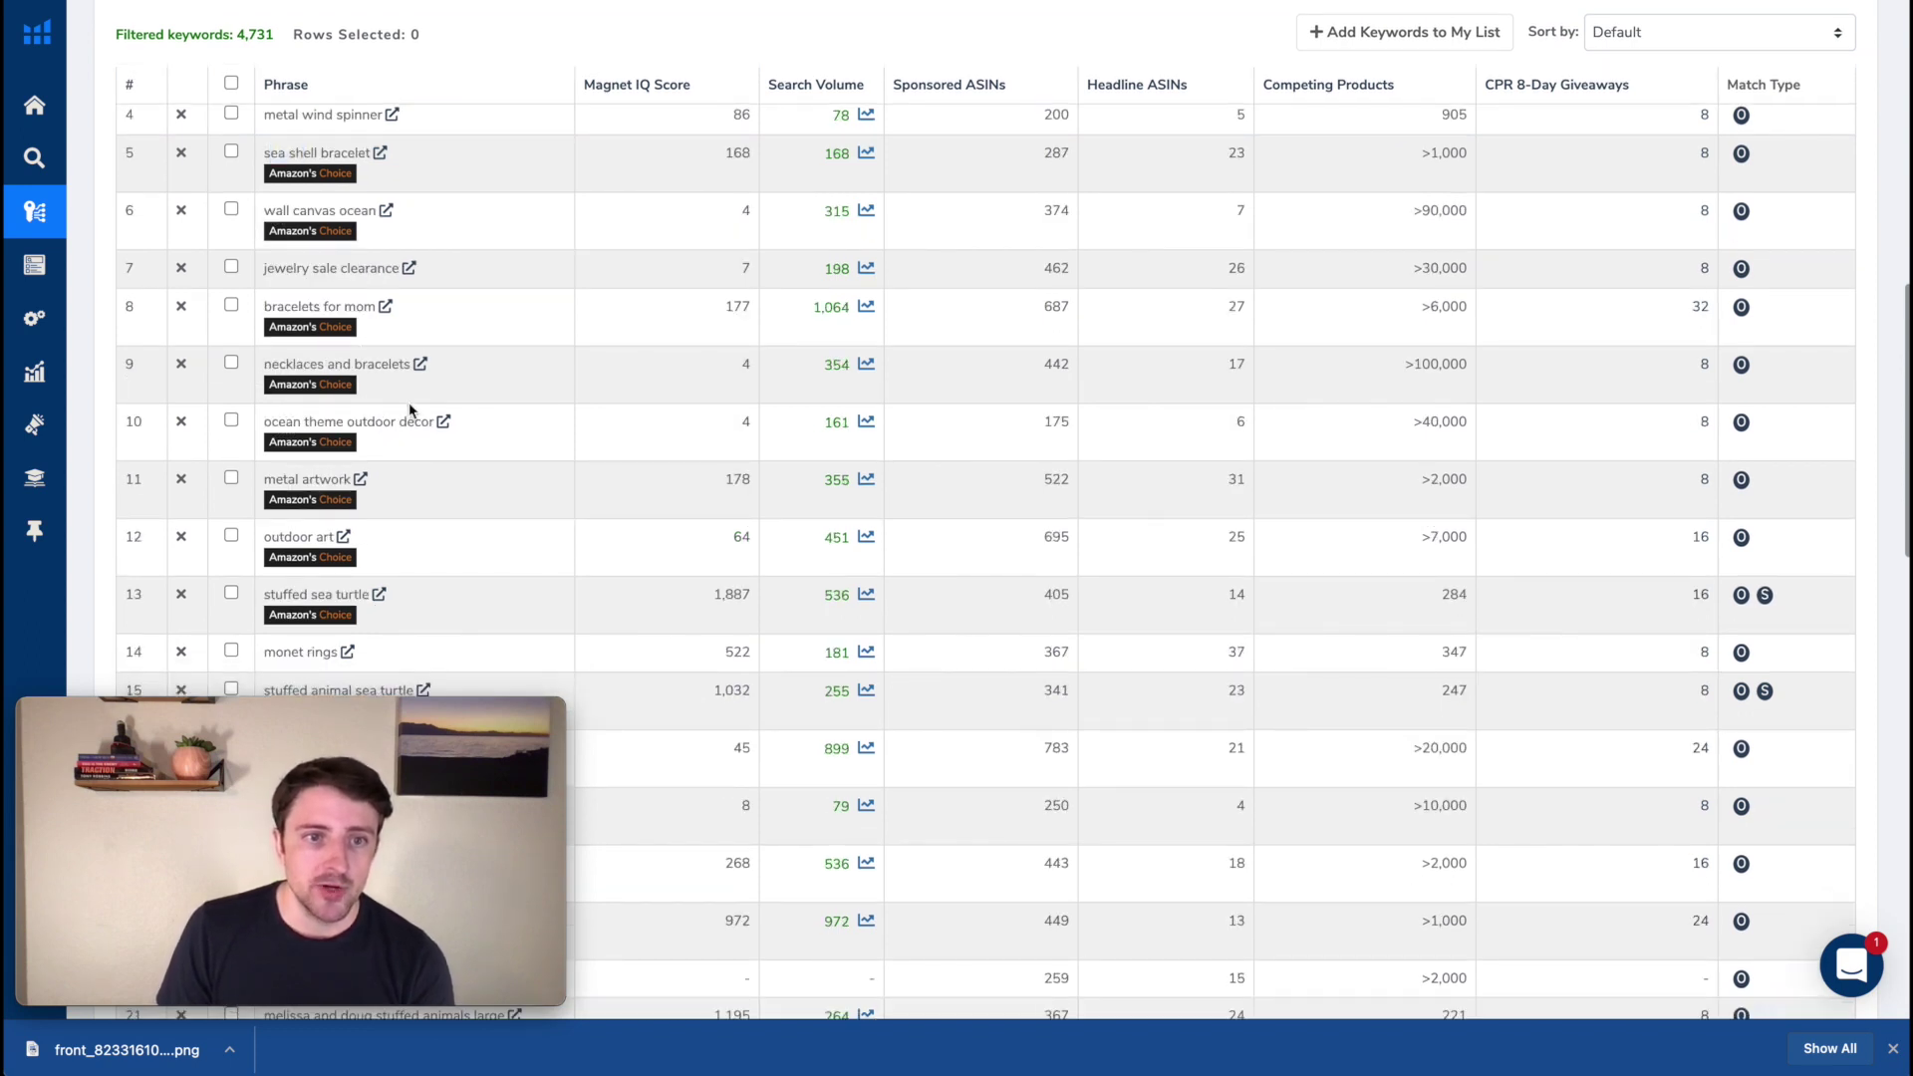
pyautogui.scroll(-2, 411, 416)
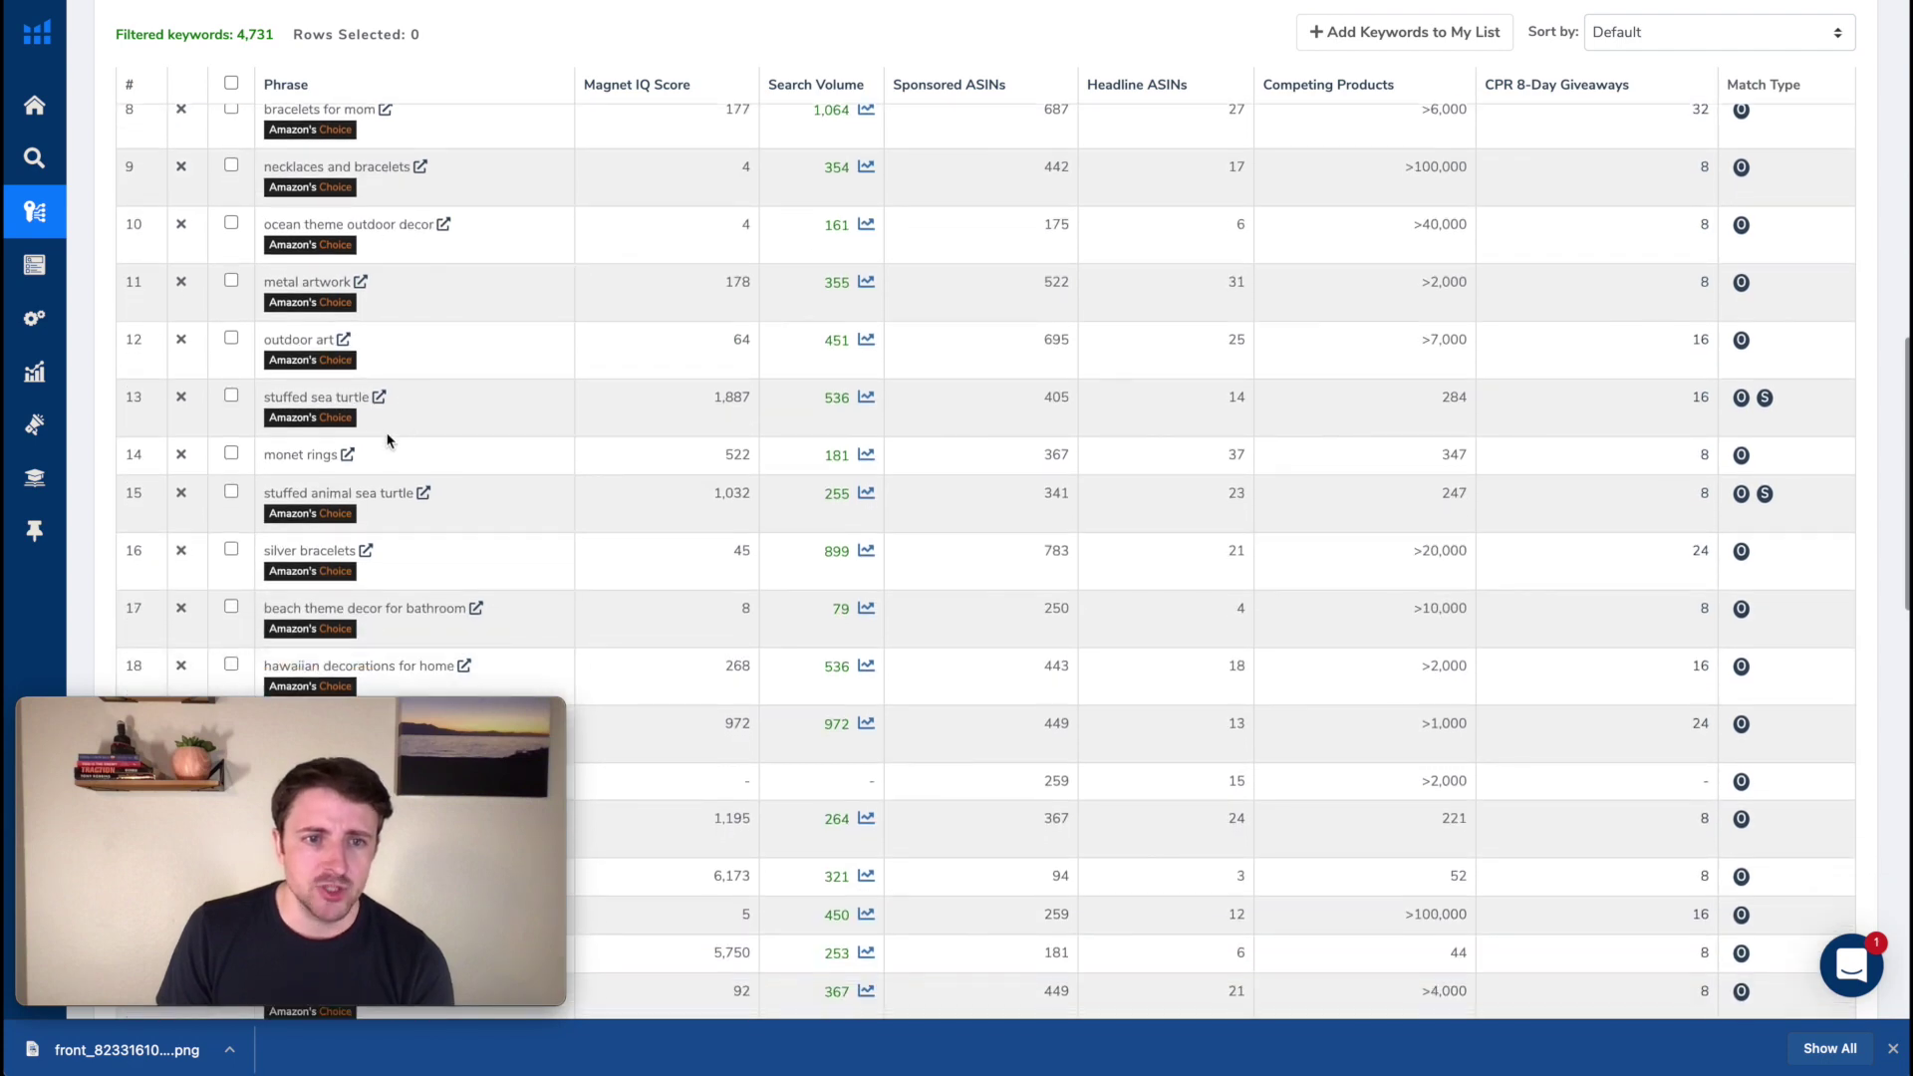
pyautogui.scroll(-2, 383, 439)
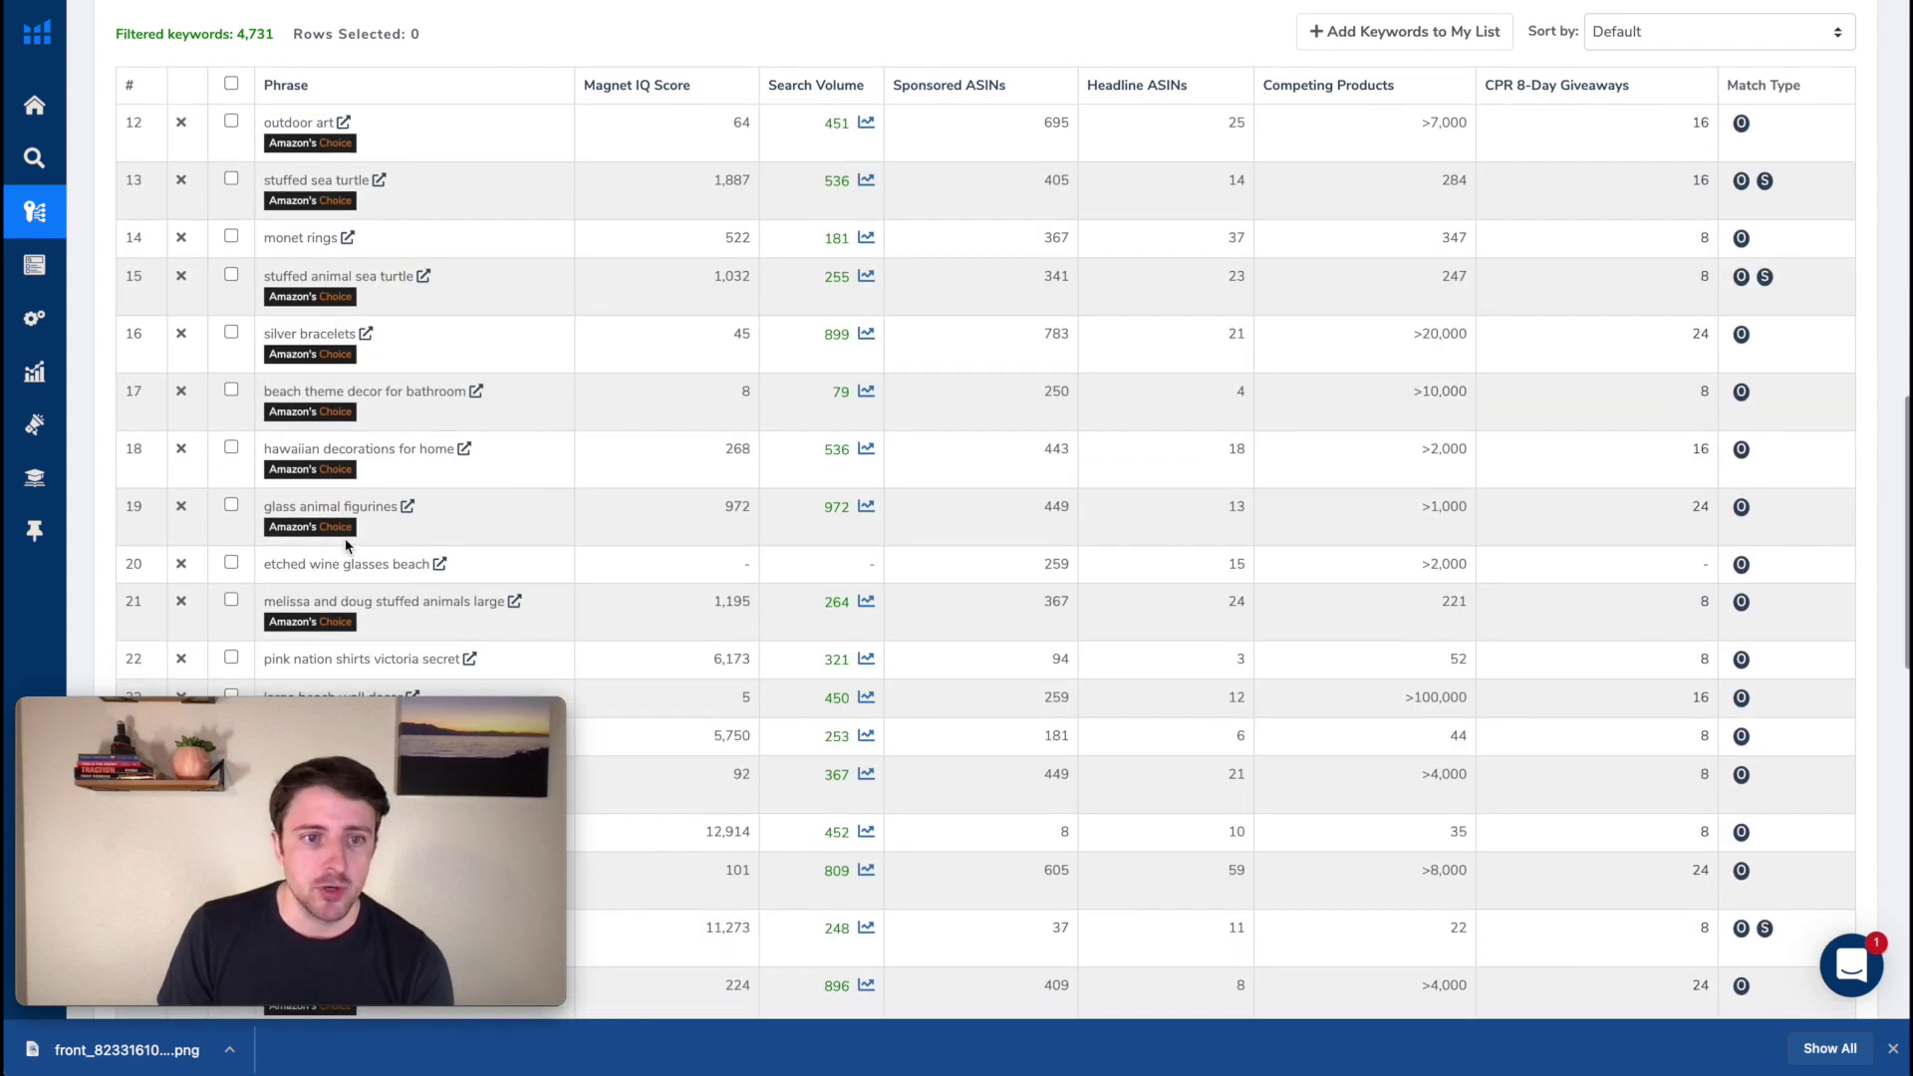
pyautogui.scroll(-5, 348, 547)
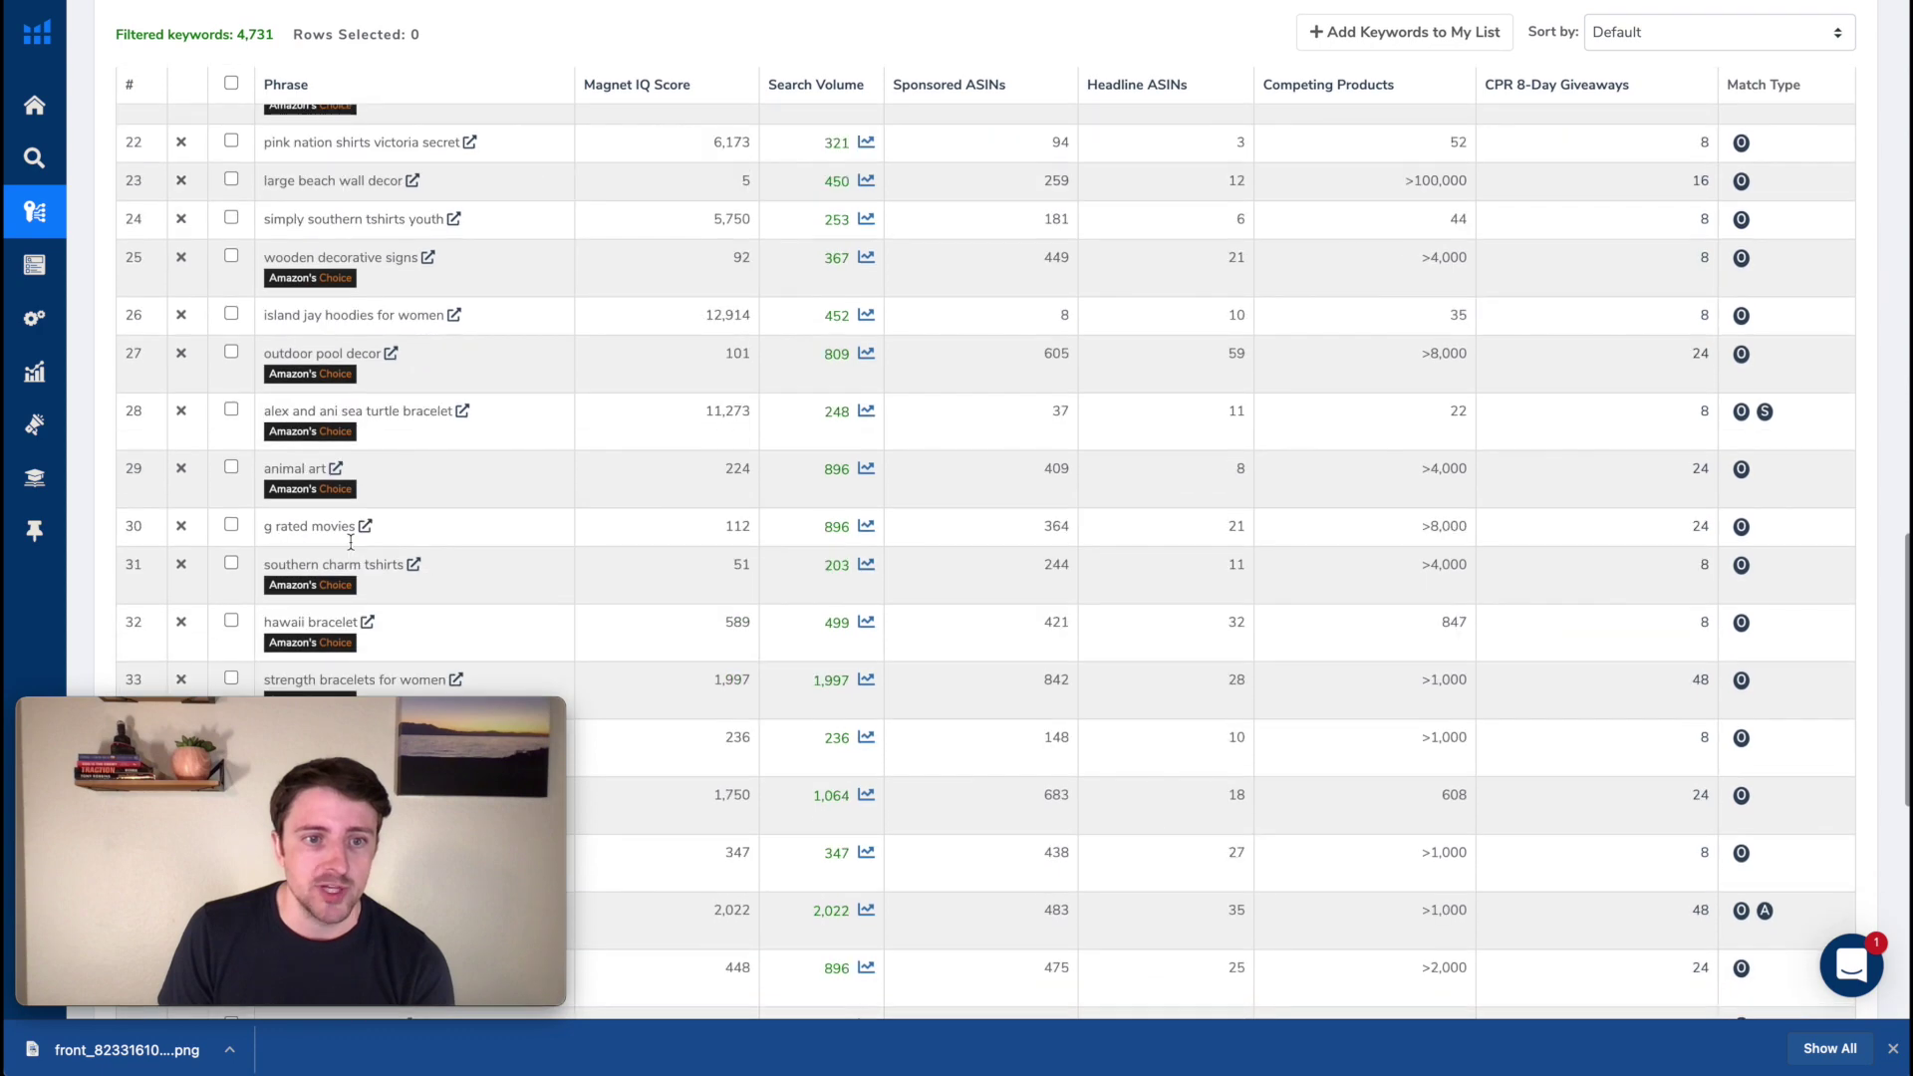
pyautogui.scroll(-2, 351, 543)
pyautogui.doubleClick(281, 459)
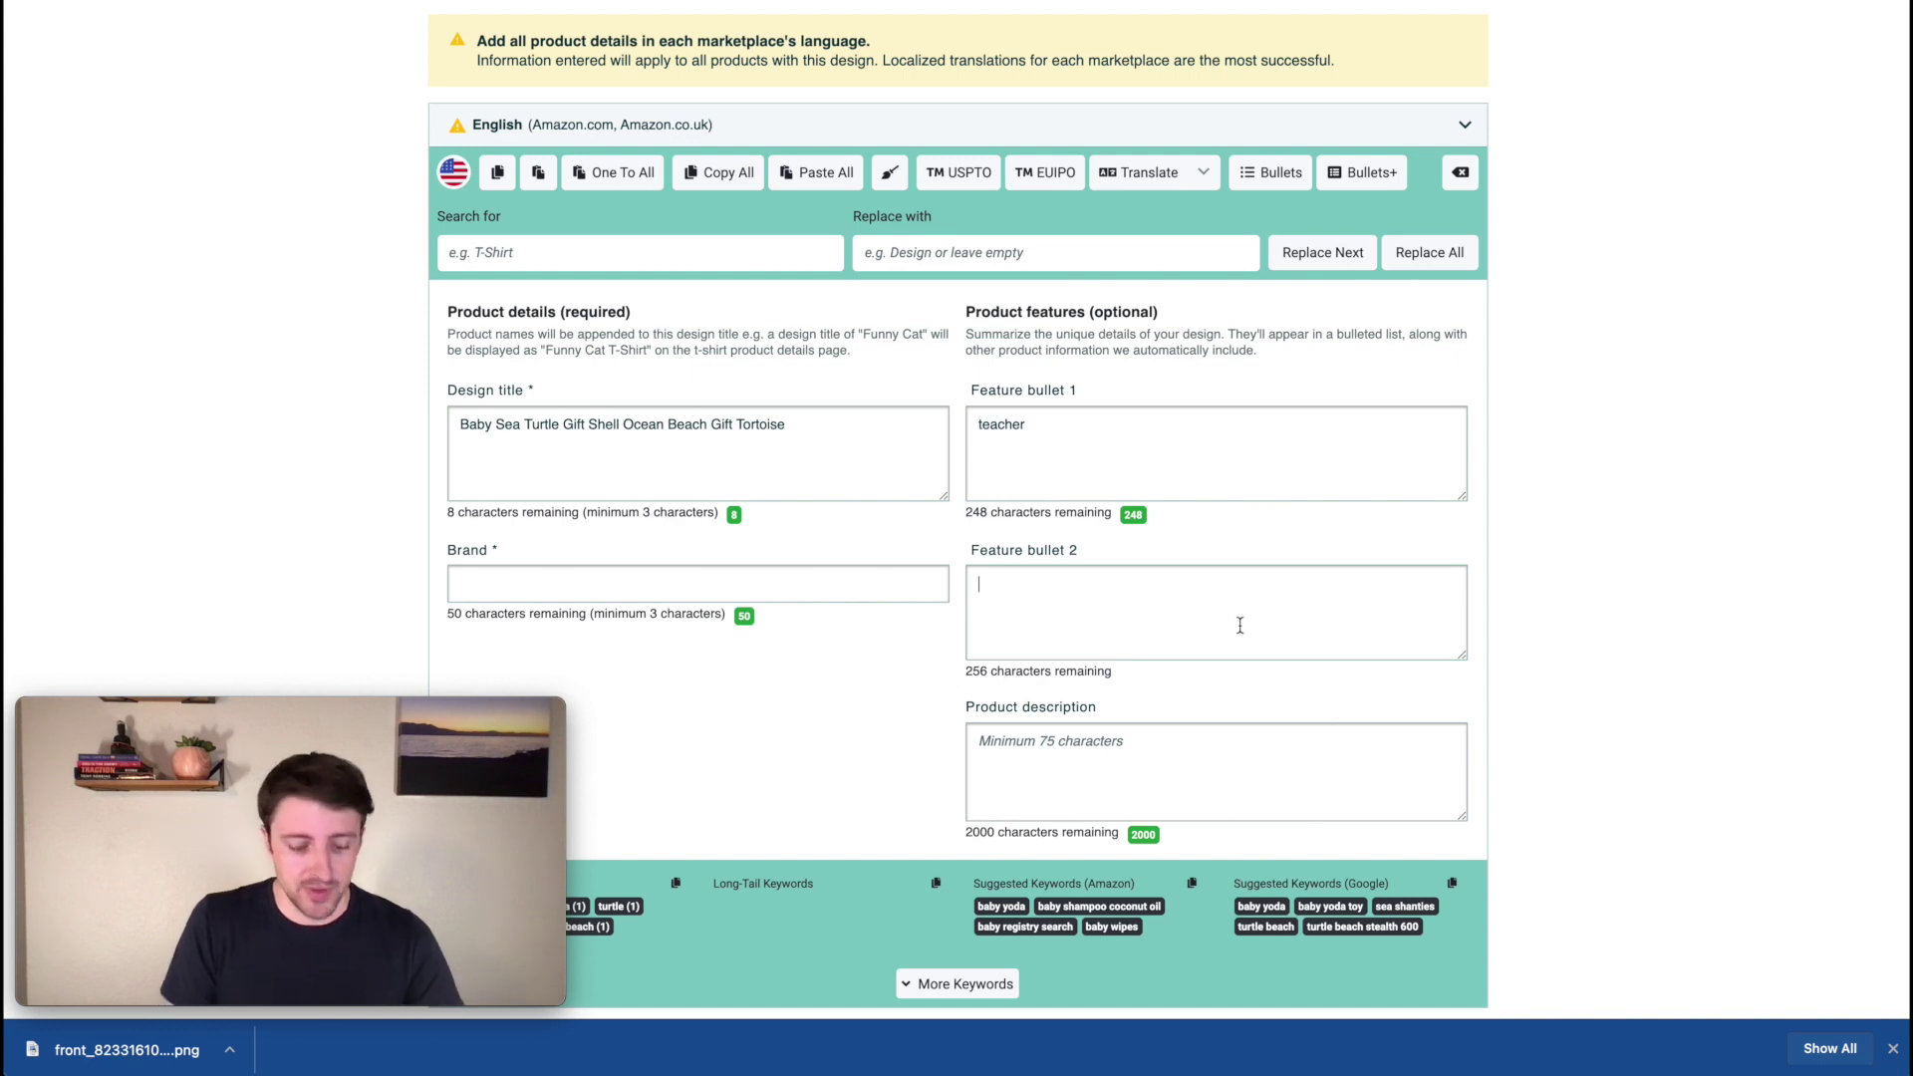
# - Enter 'hawaii' as the second feature bullet
pyautogui.write('hawa')
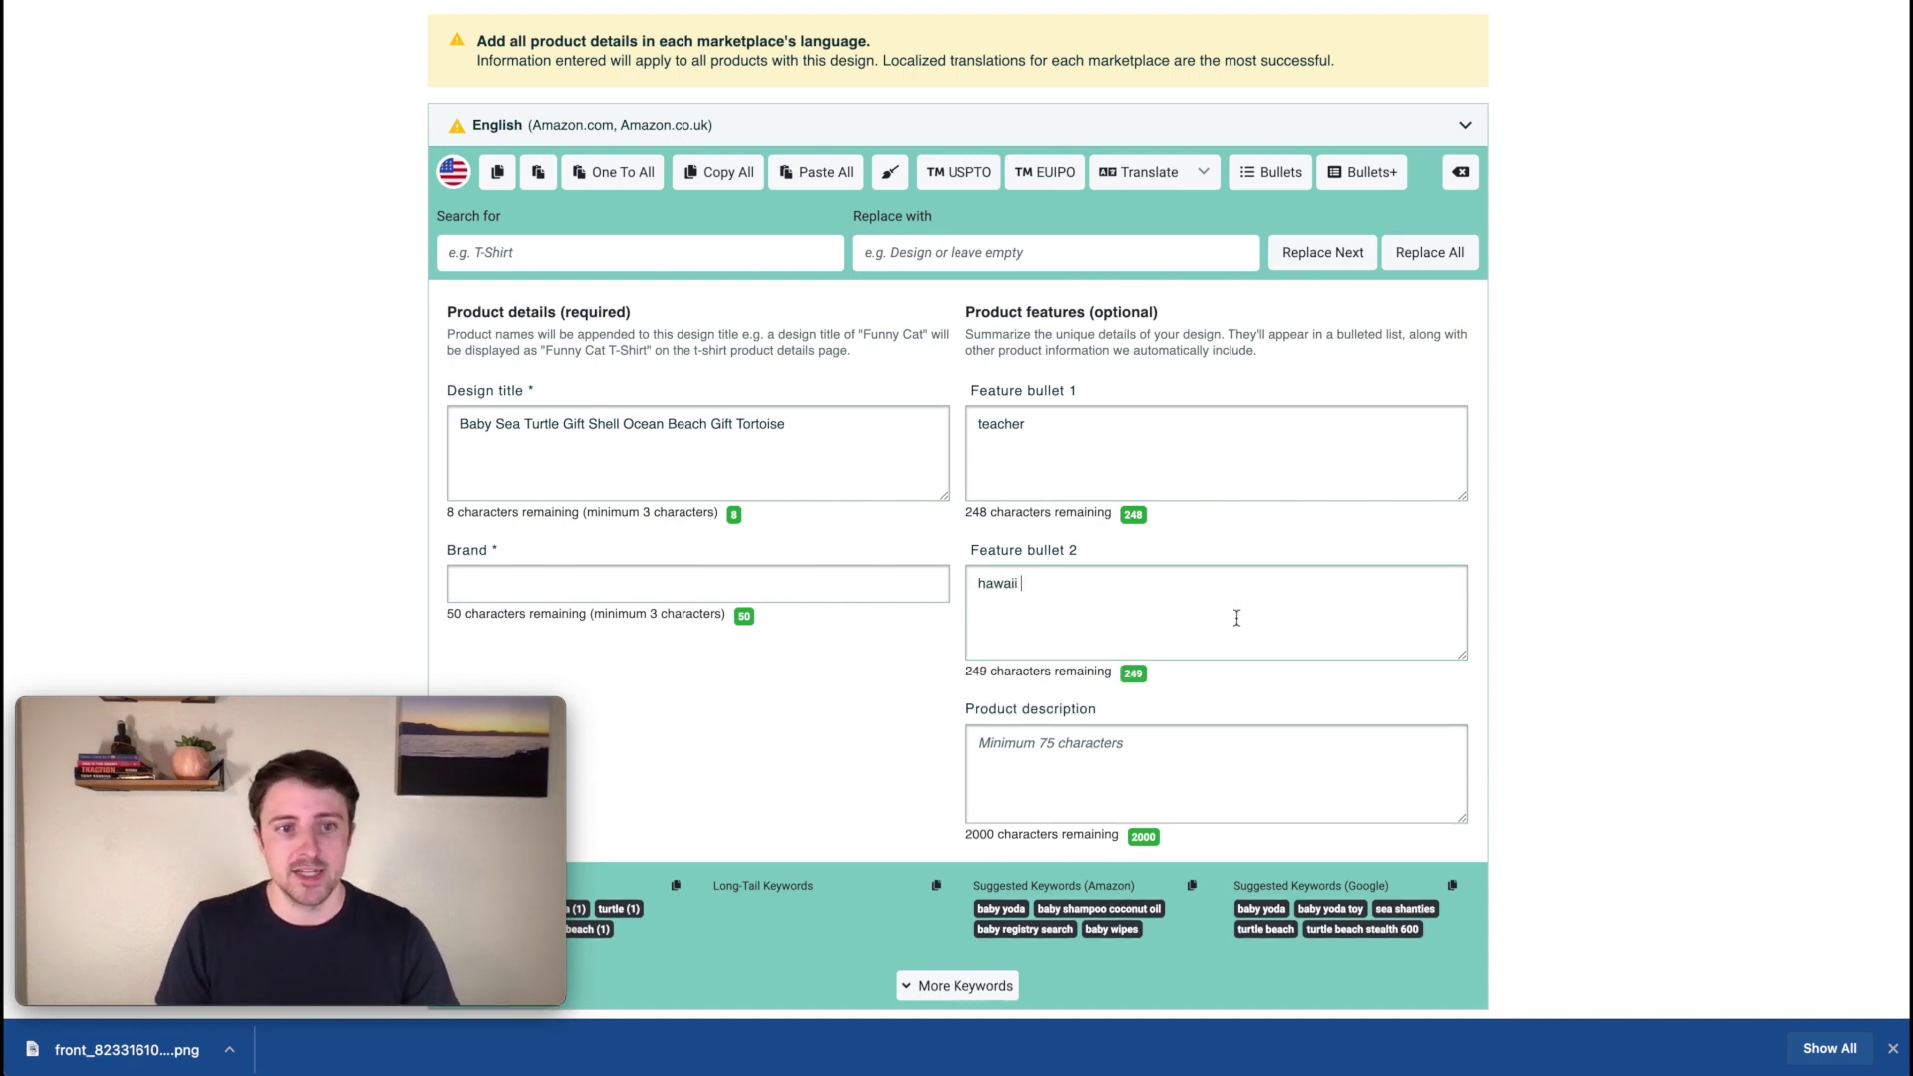
pyautogui.write('ii')
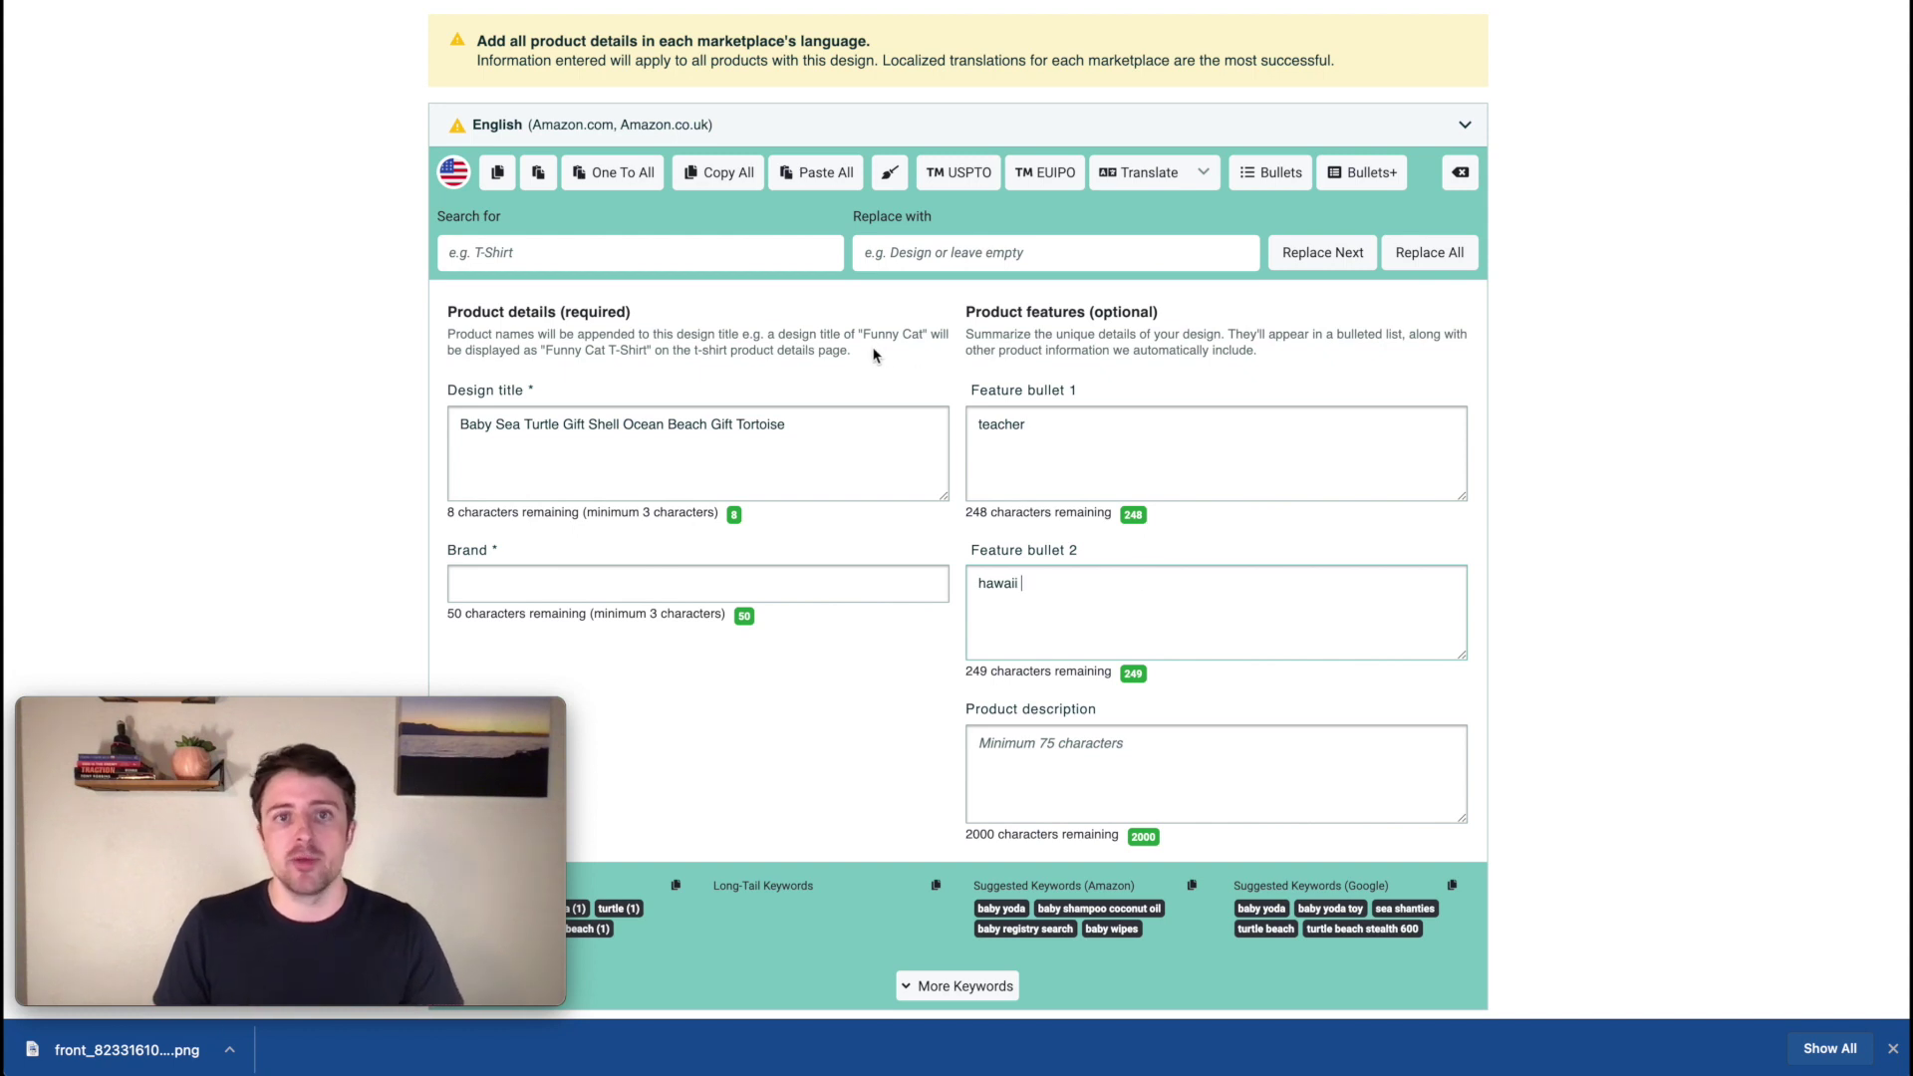
pyautogui.hotkey('ctrl', 'Tab')
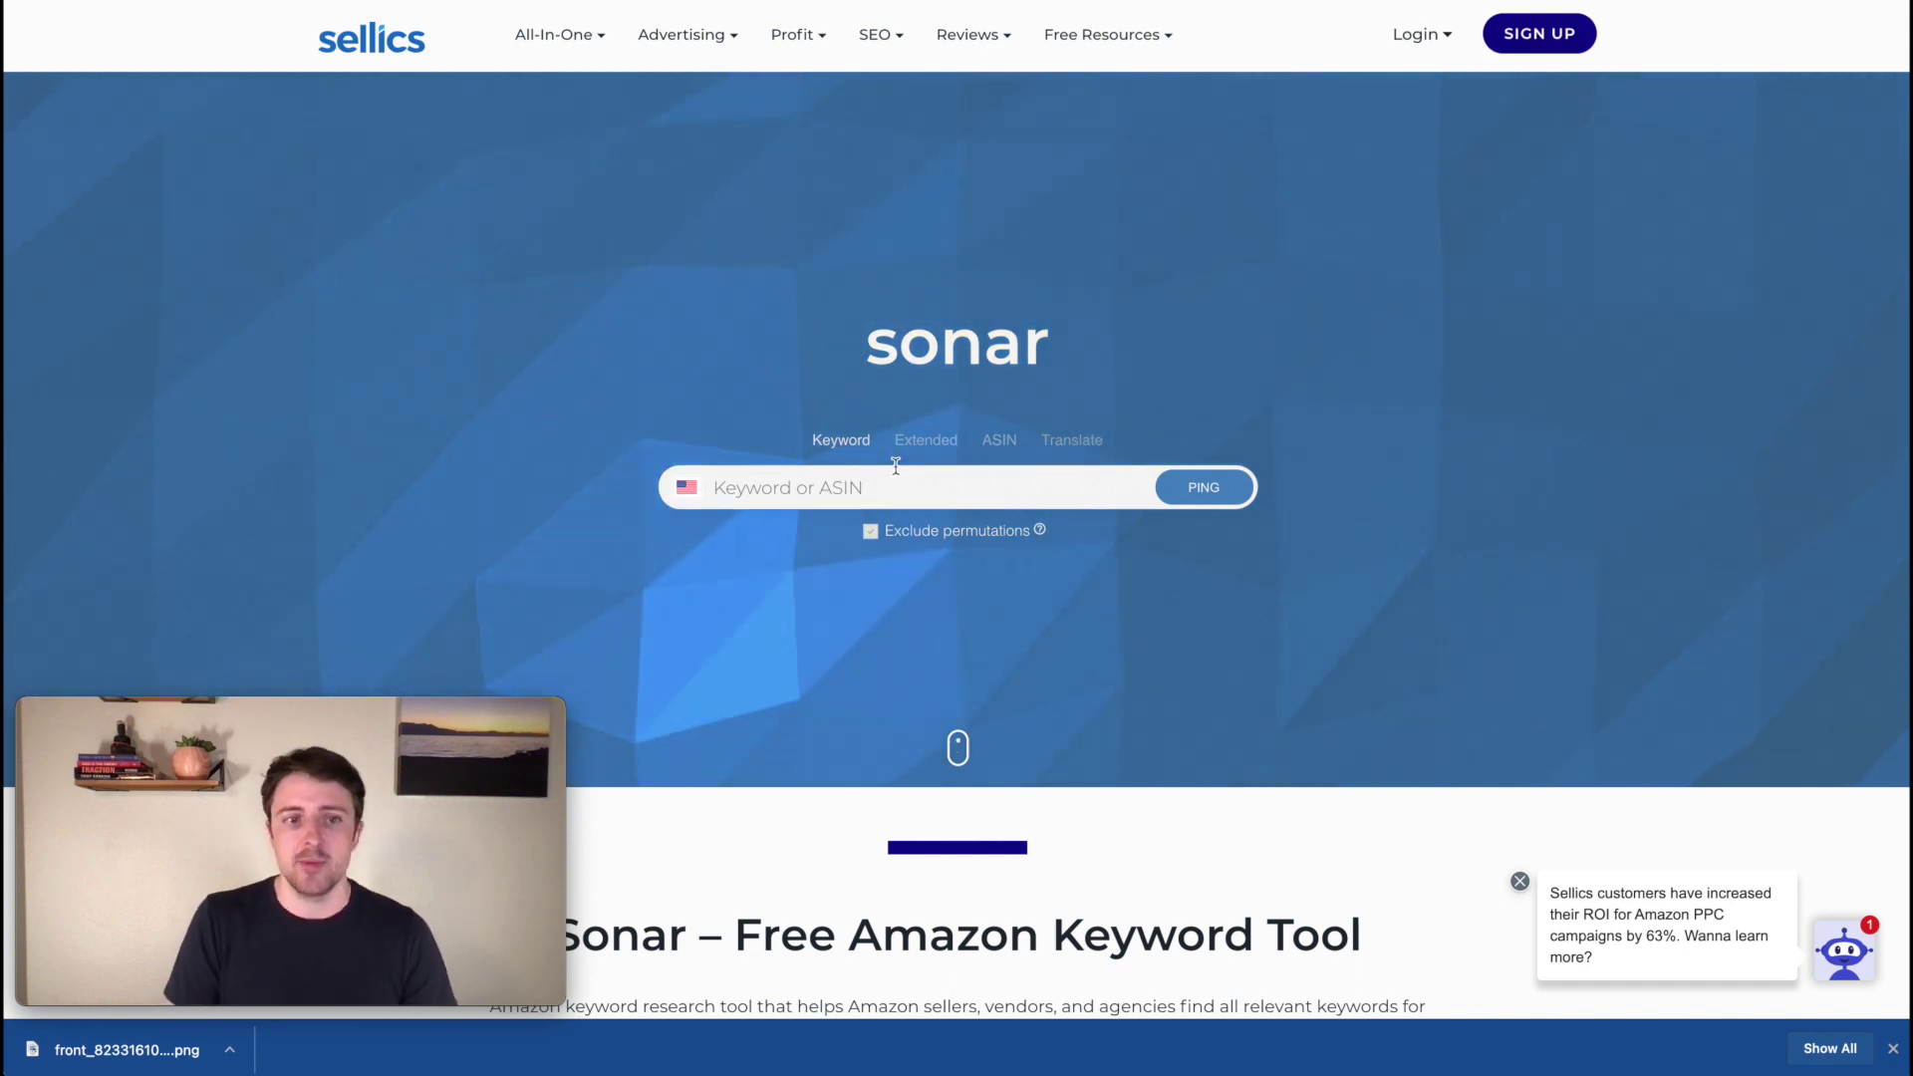
# - Search Sellics Sonar for 'sea turtle' and browse its 2,602 keyword results
pyautogui.write('sea turtle')
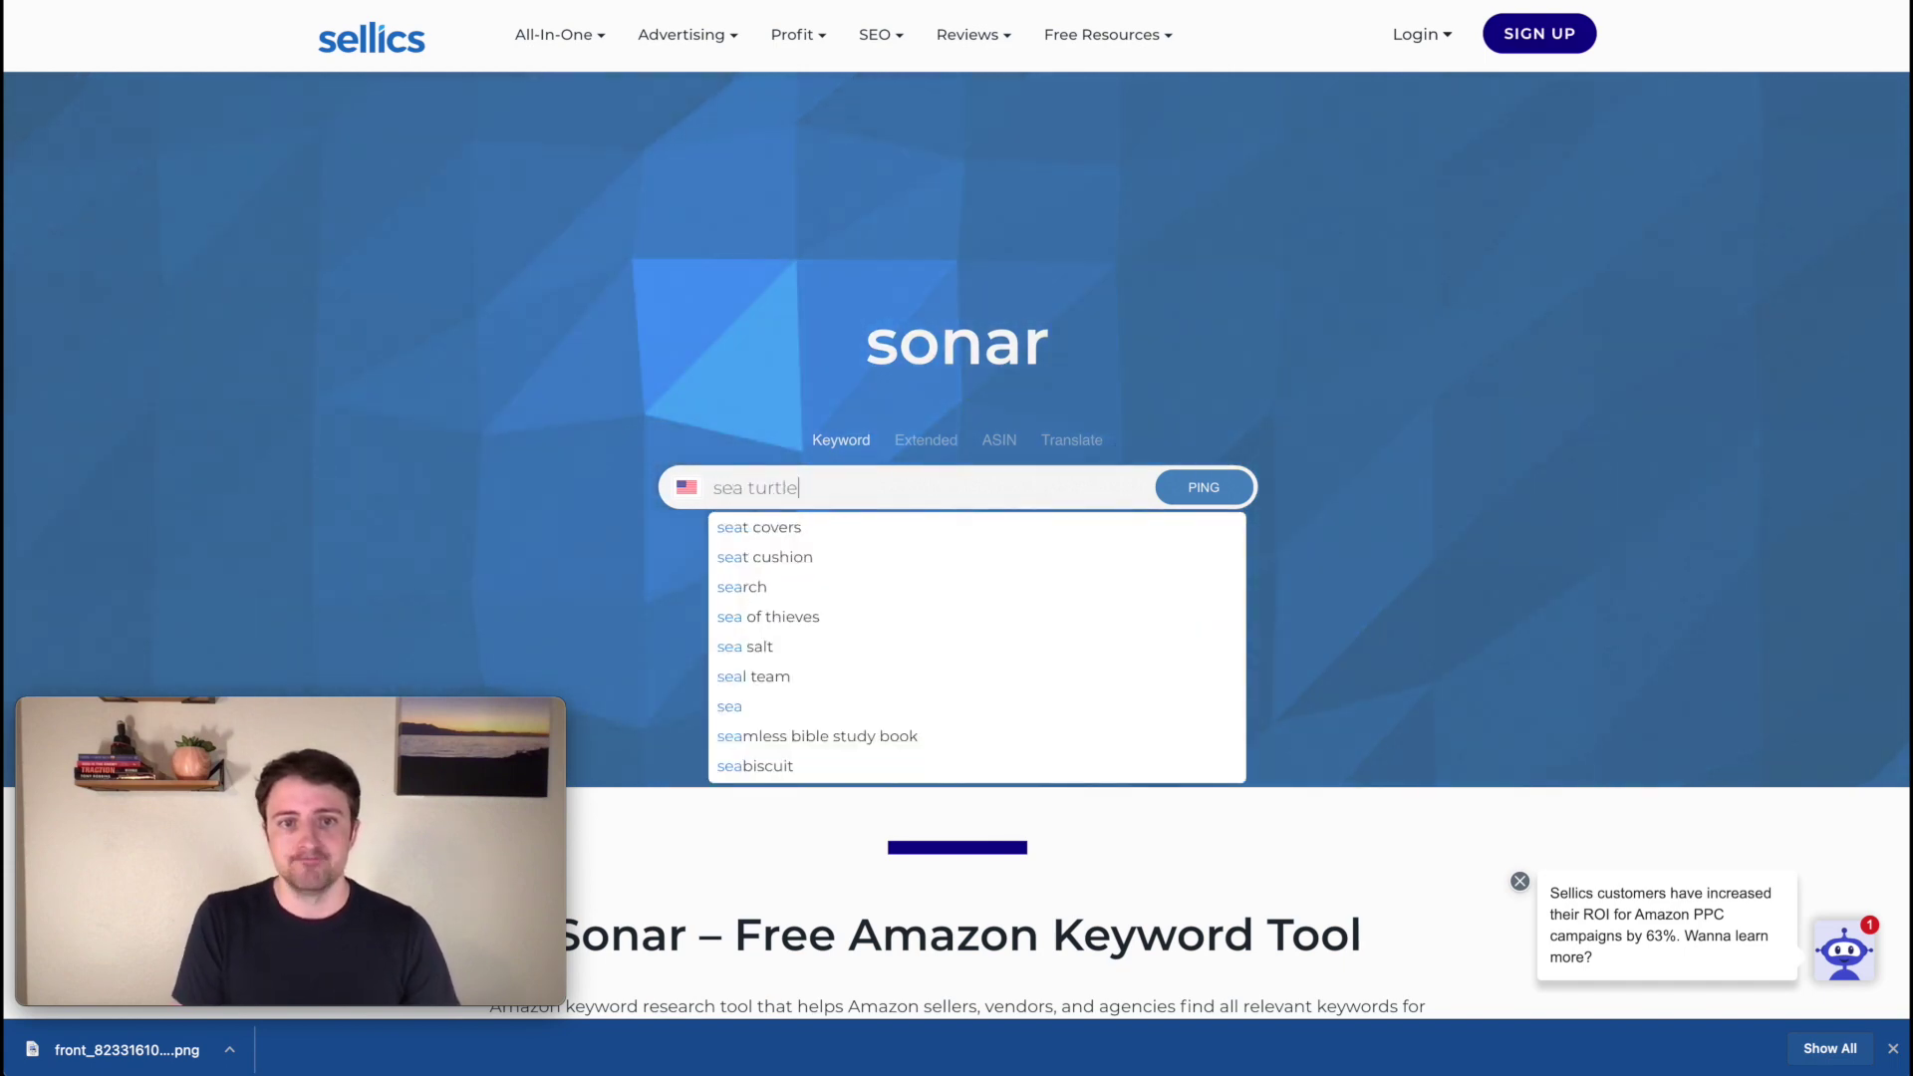
pyautogui.press('Return')
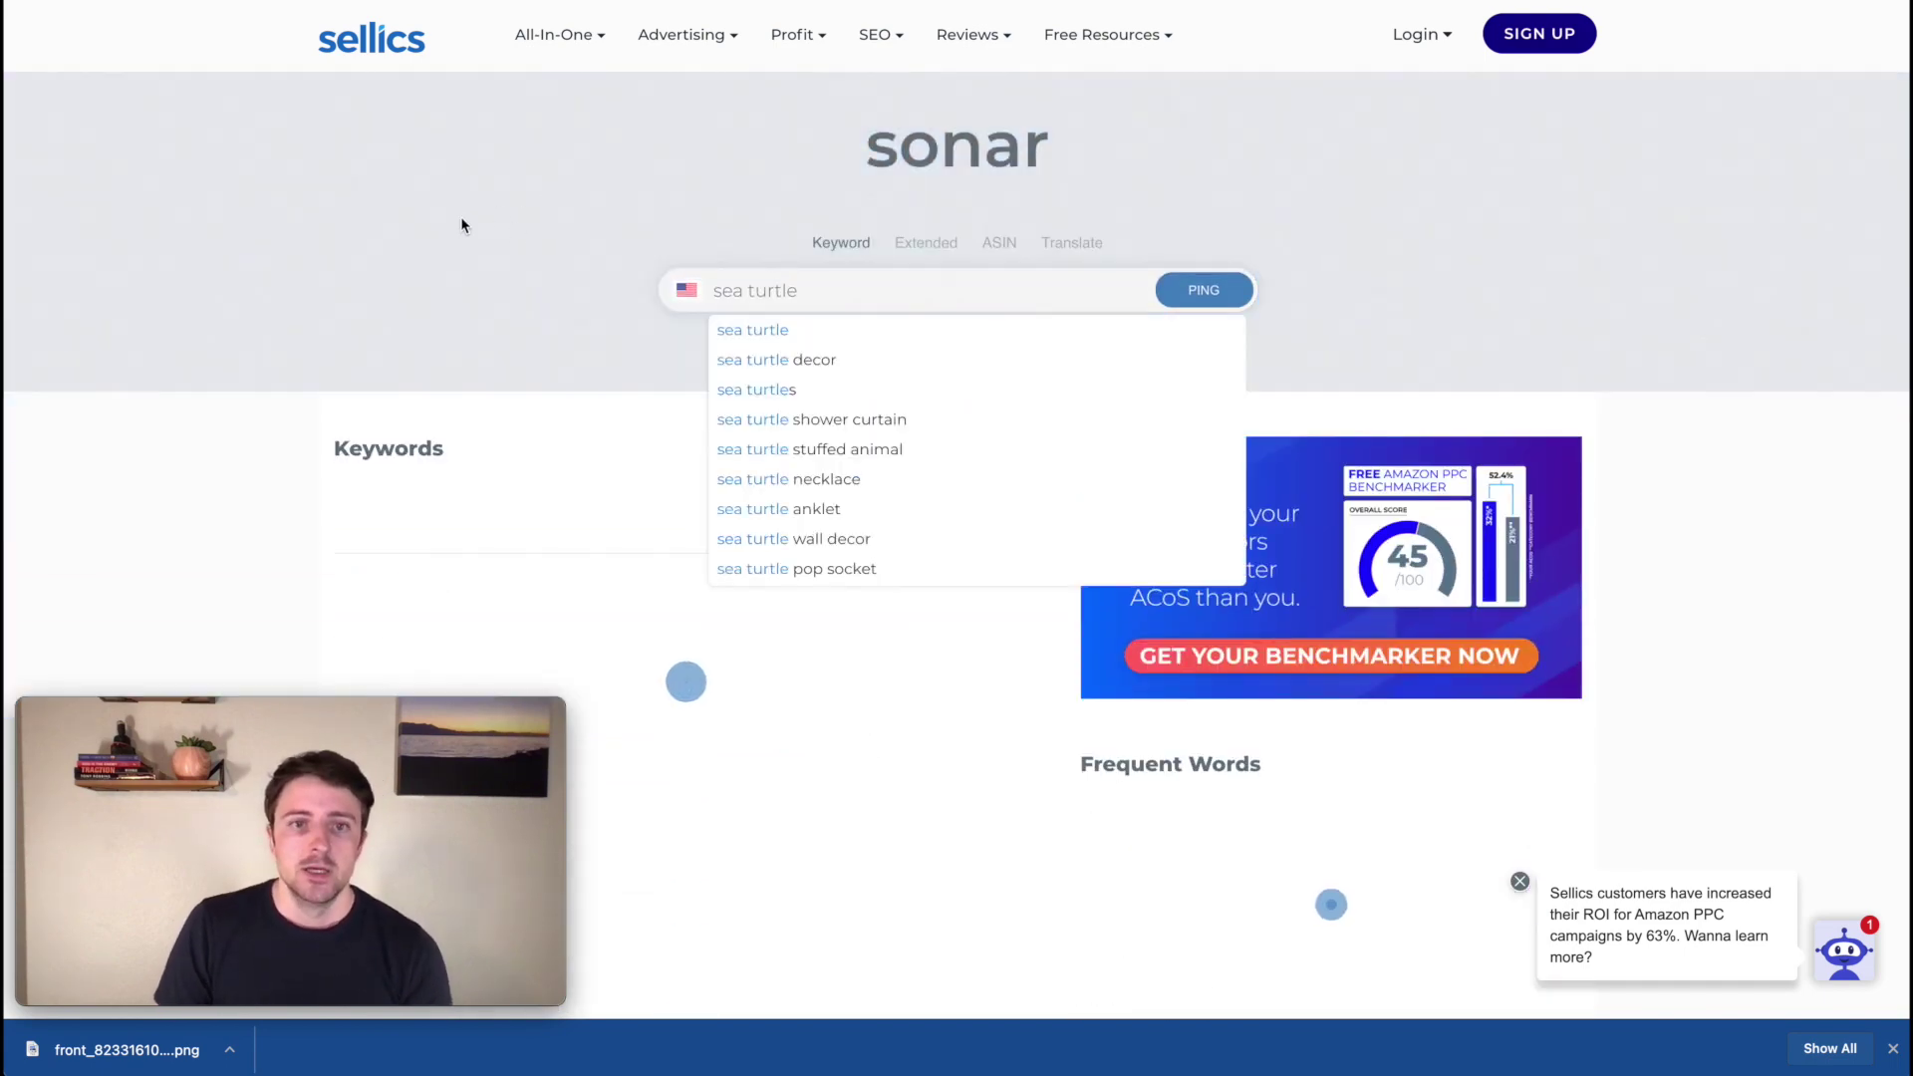
pyautogui.scroll(-2, 275, 289)
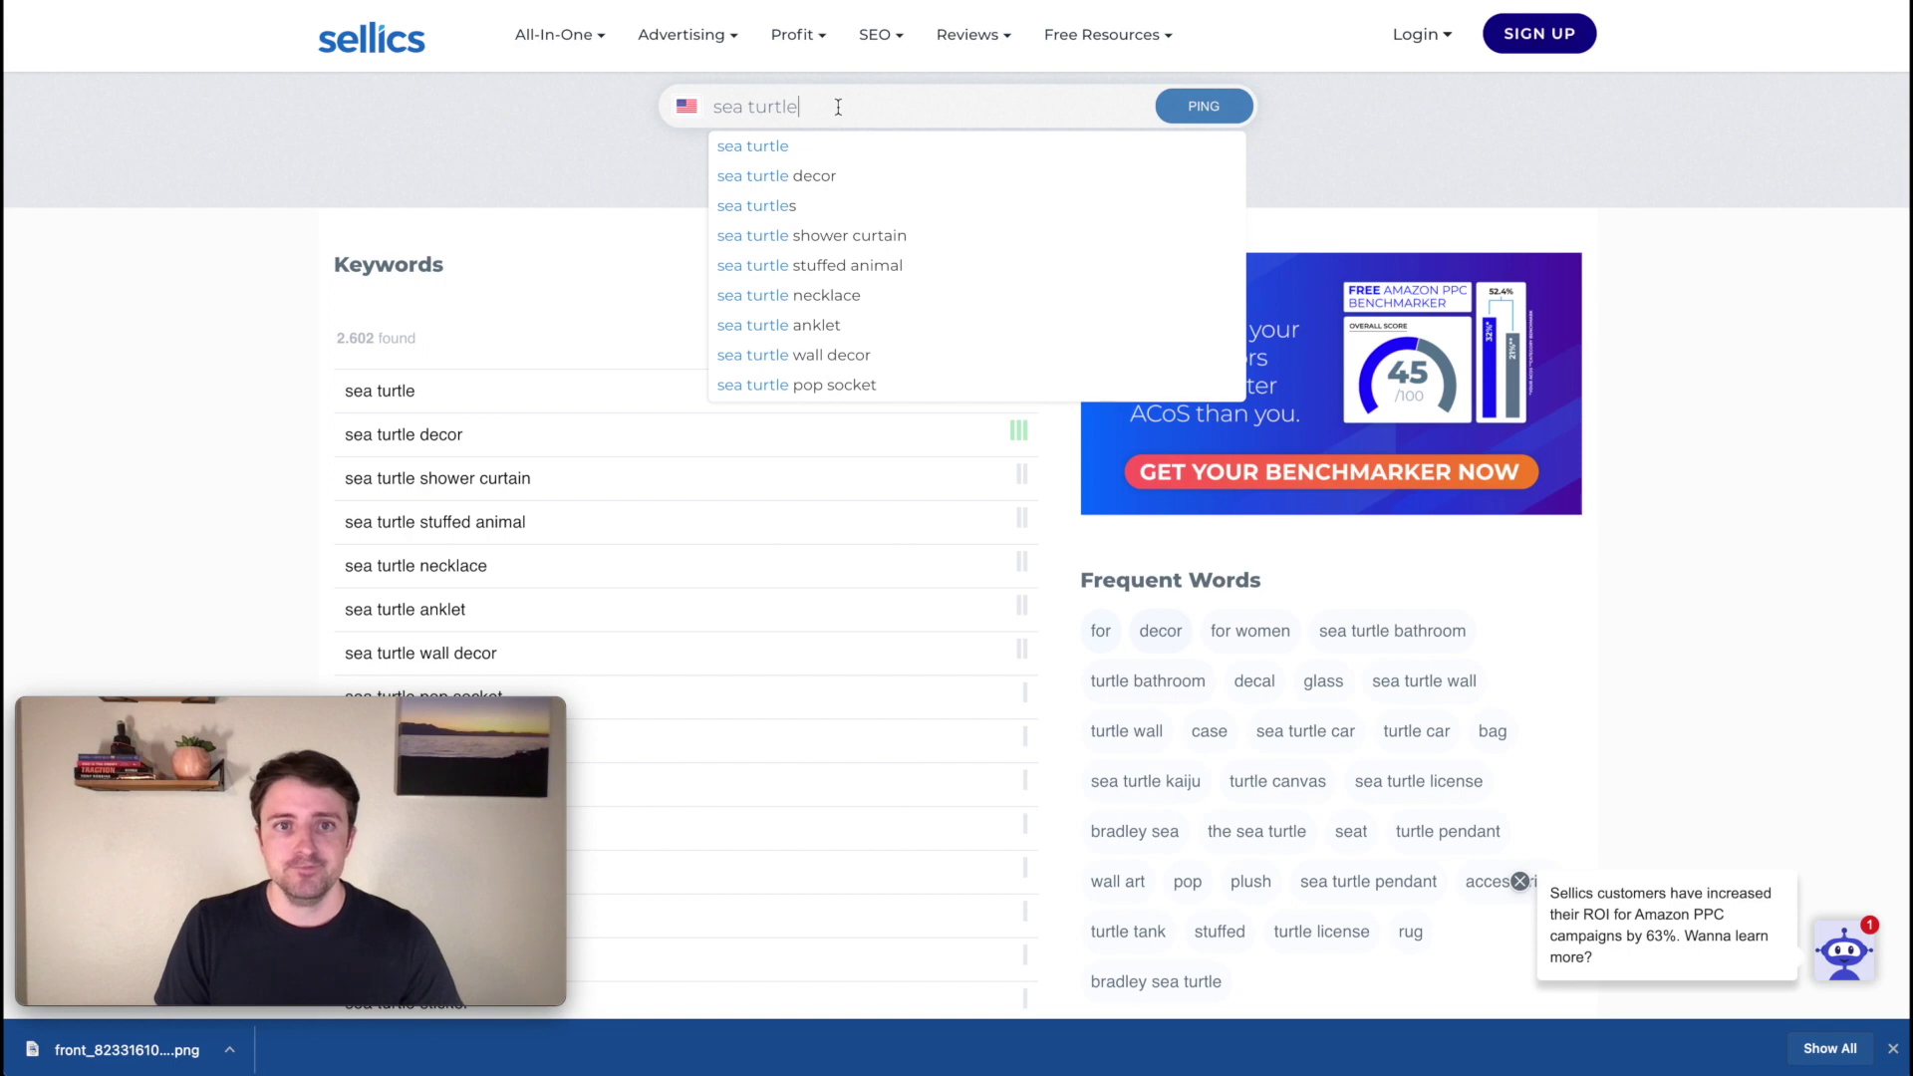
pyautogui.click(788, 167)
pyautogui.scroll(-1, 66, 406)
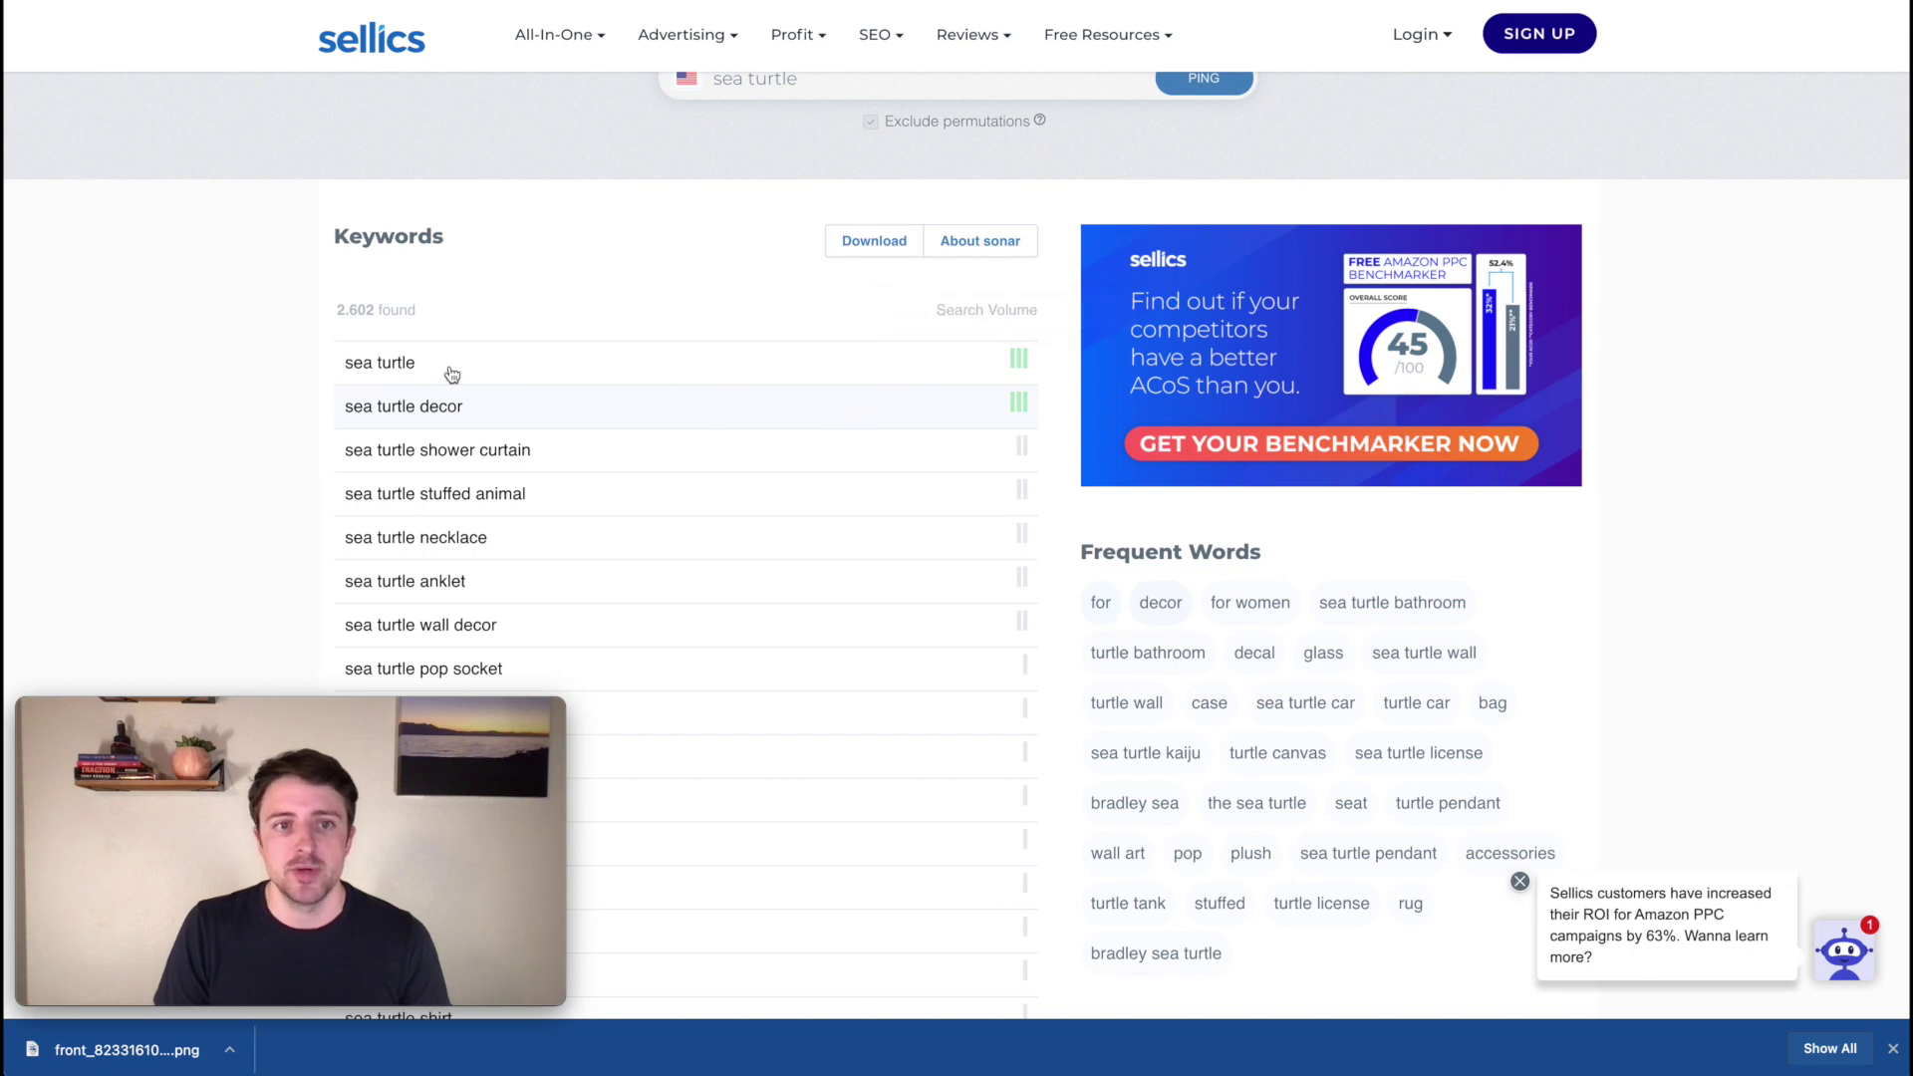
pyautogui.scroll(-3, 498, 463)
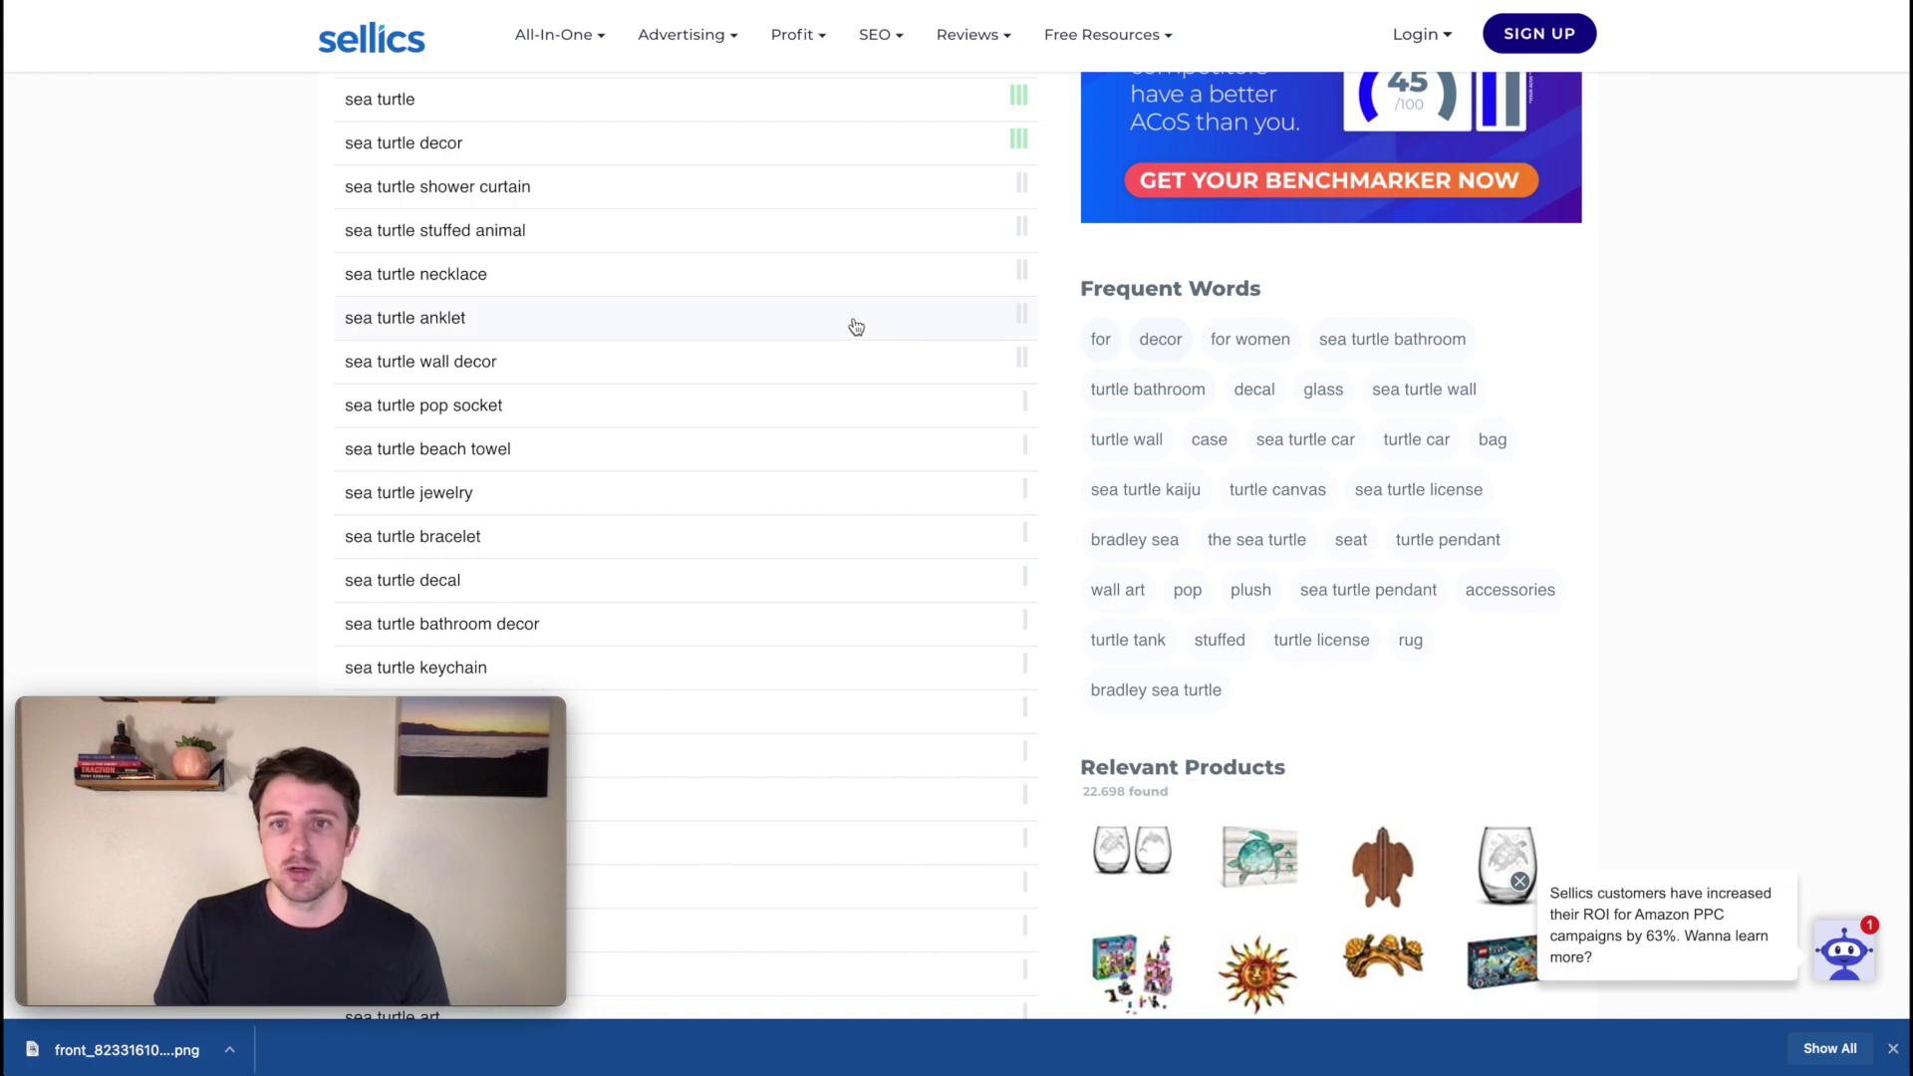
pyautogui.scroll(5, 847, 325)
pyautogui.moveTo(714, 290); pyautogui.dragTo(747, 290)
# - Shorten the Sonar query to 'turtle' and browse its 24,580 keyword results
pyautogui.press('BackSpace')
pyautogui.press('Return')
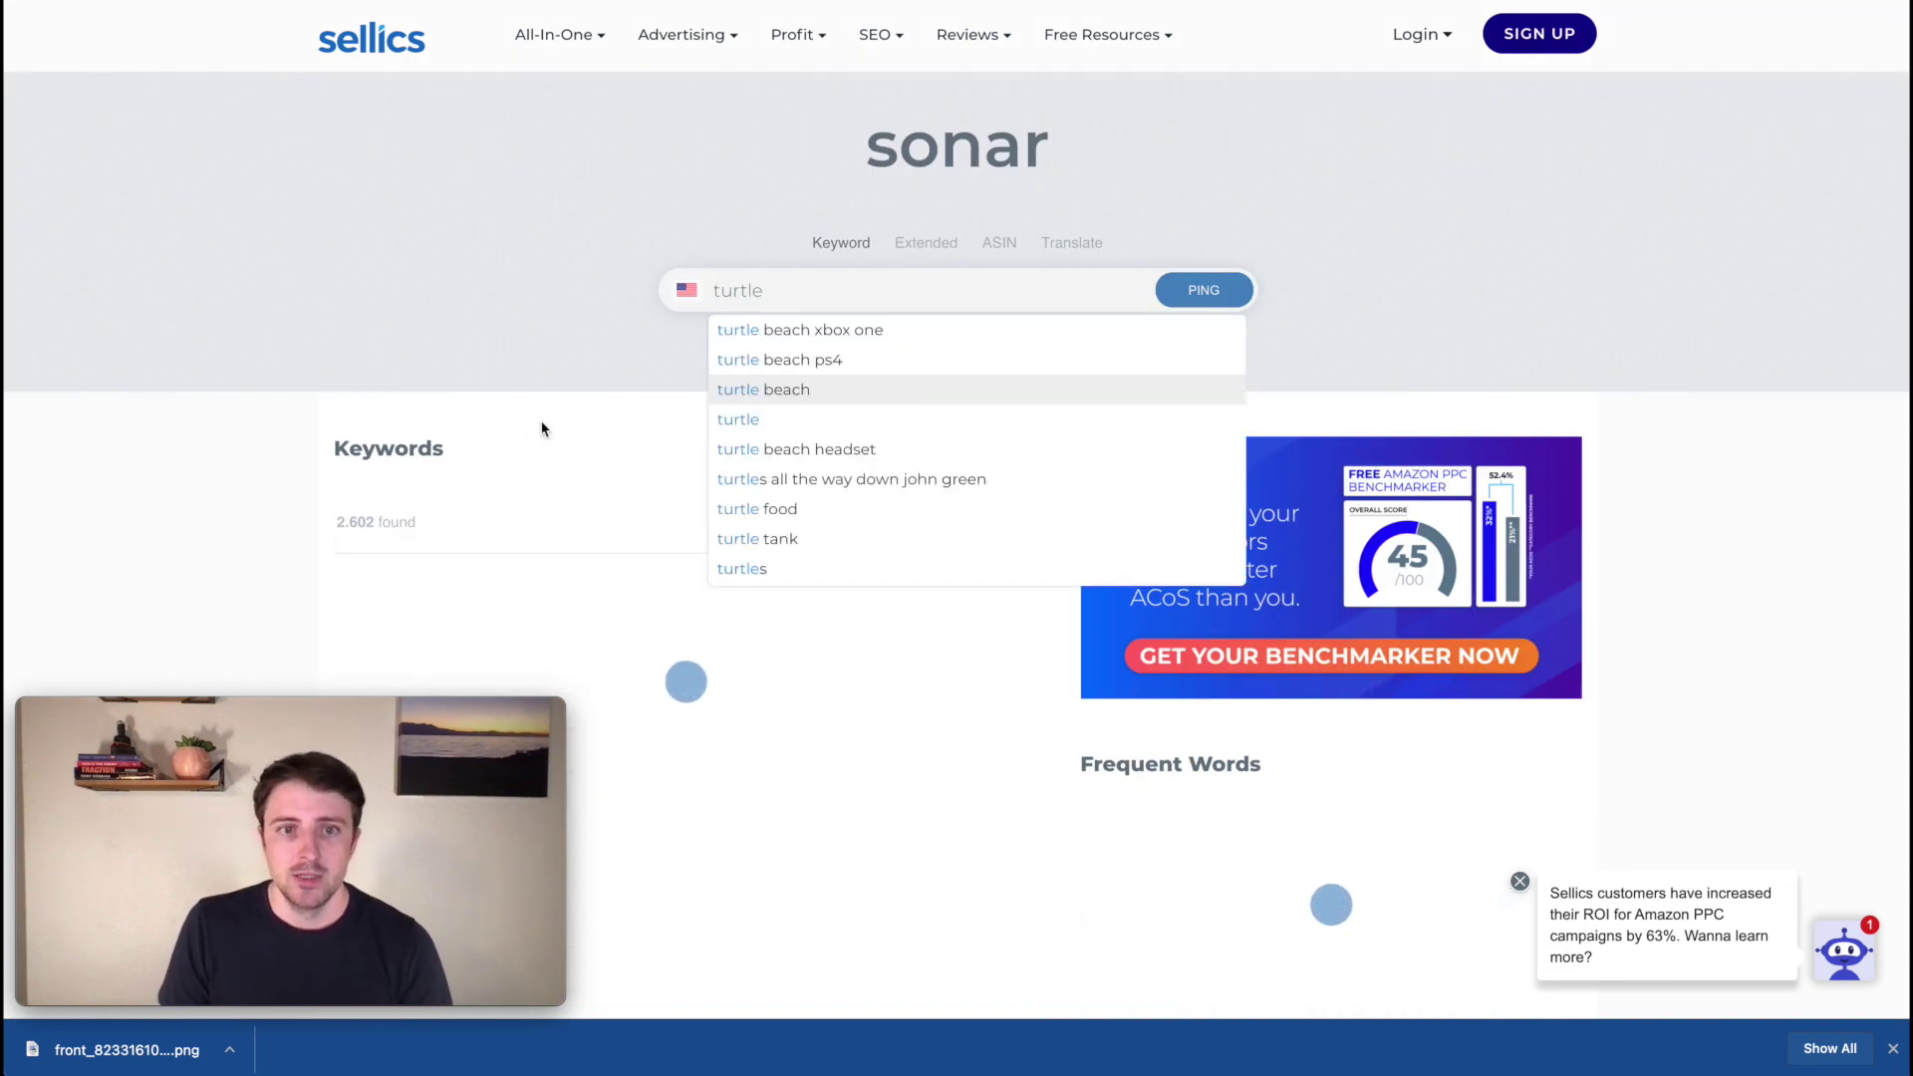
pyautogui.scroll(-4, 538, 387)
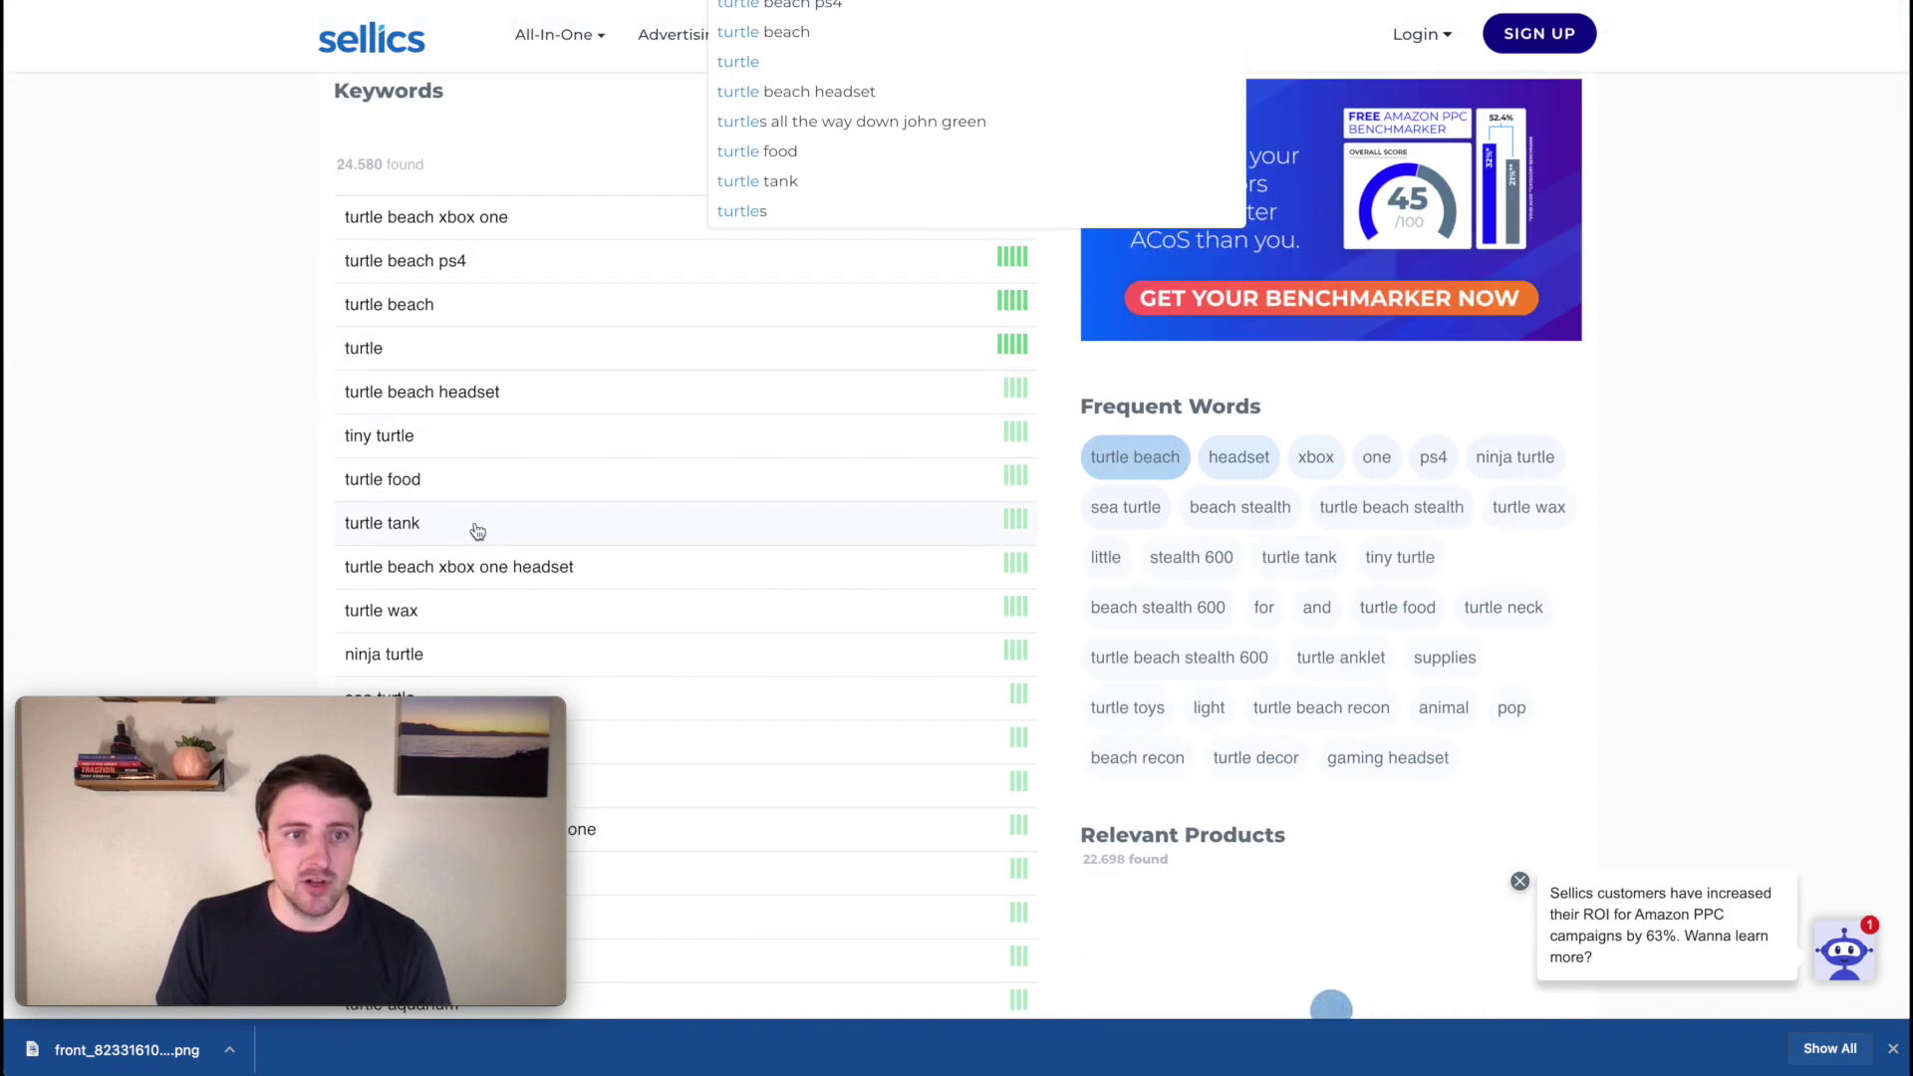
pyautogui.scroll(-1, 476, 528)
pyautogui.scroll(-1, 479, 527)
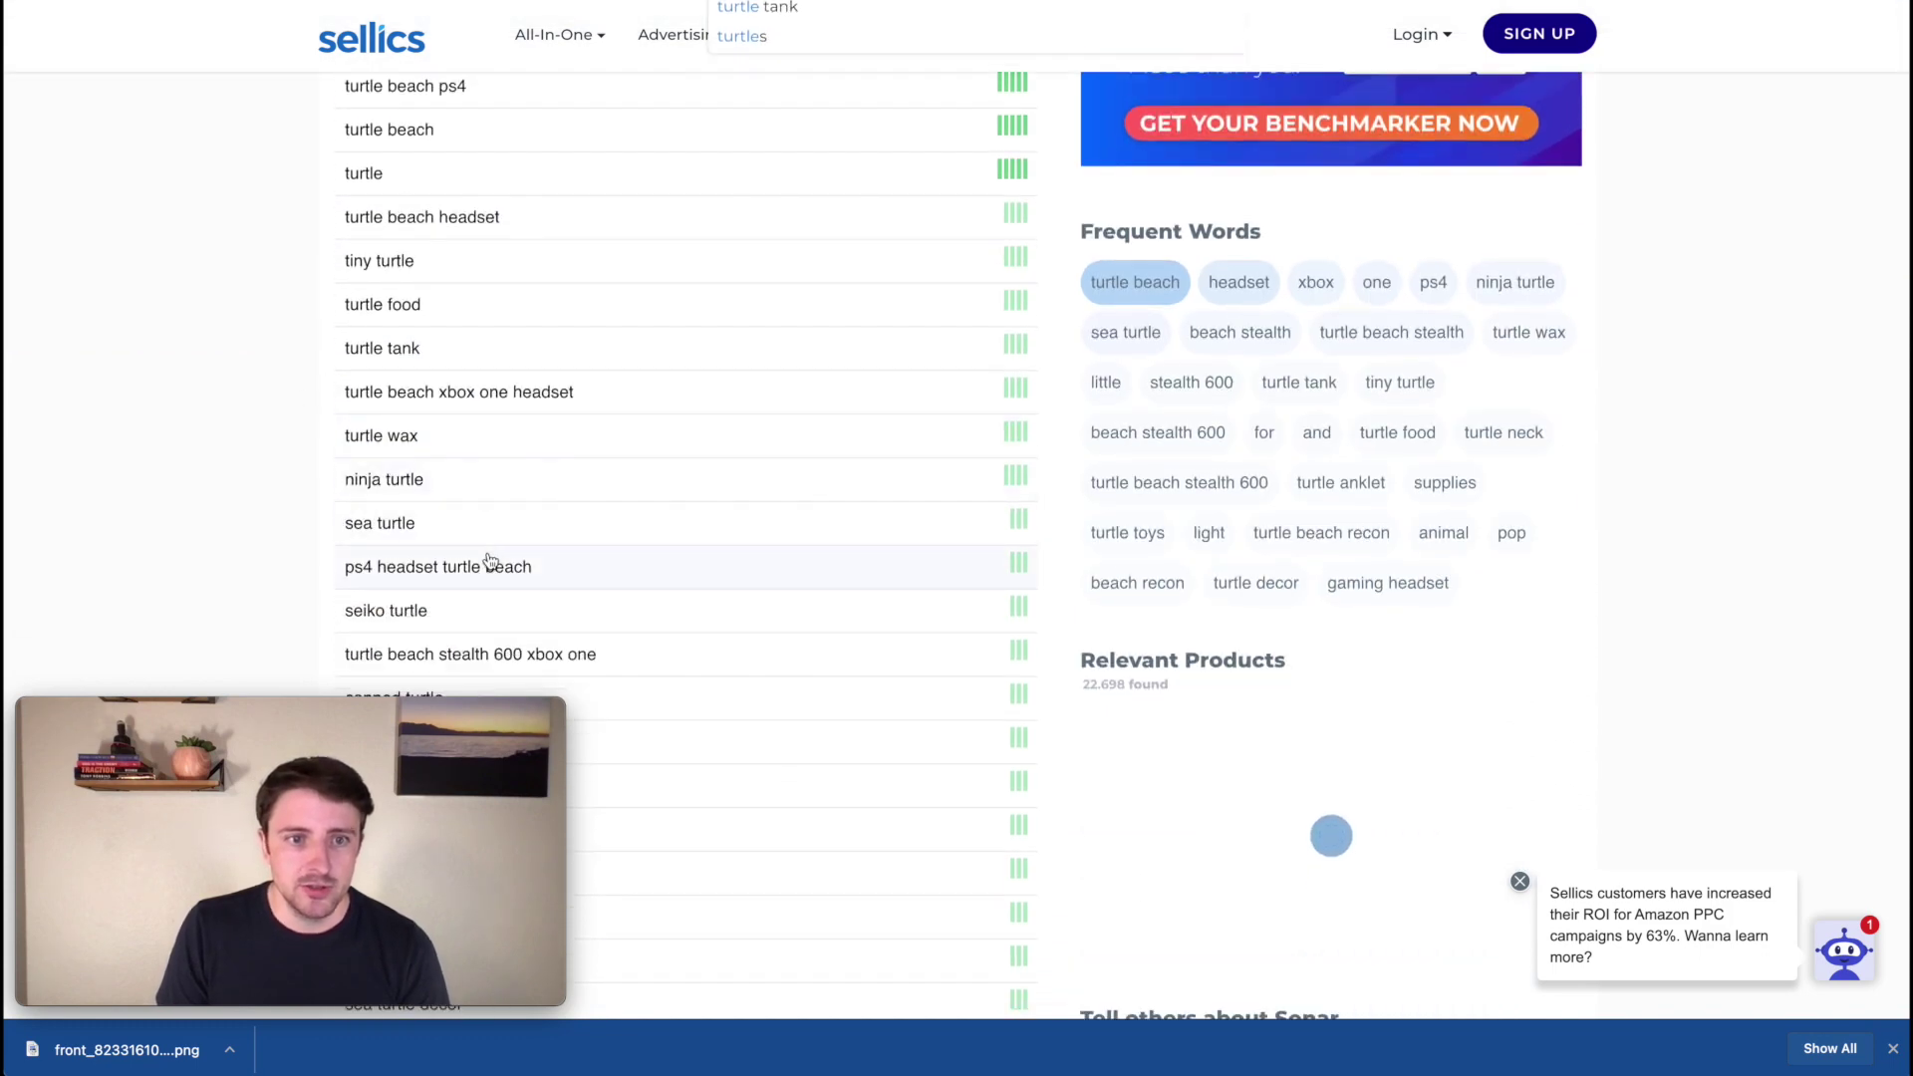
pyautogui.scroll(-1, 494, 556)
pyautogui.scroll(-2, 493, 554)
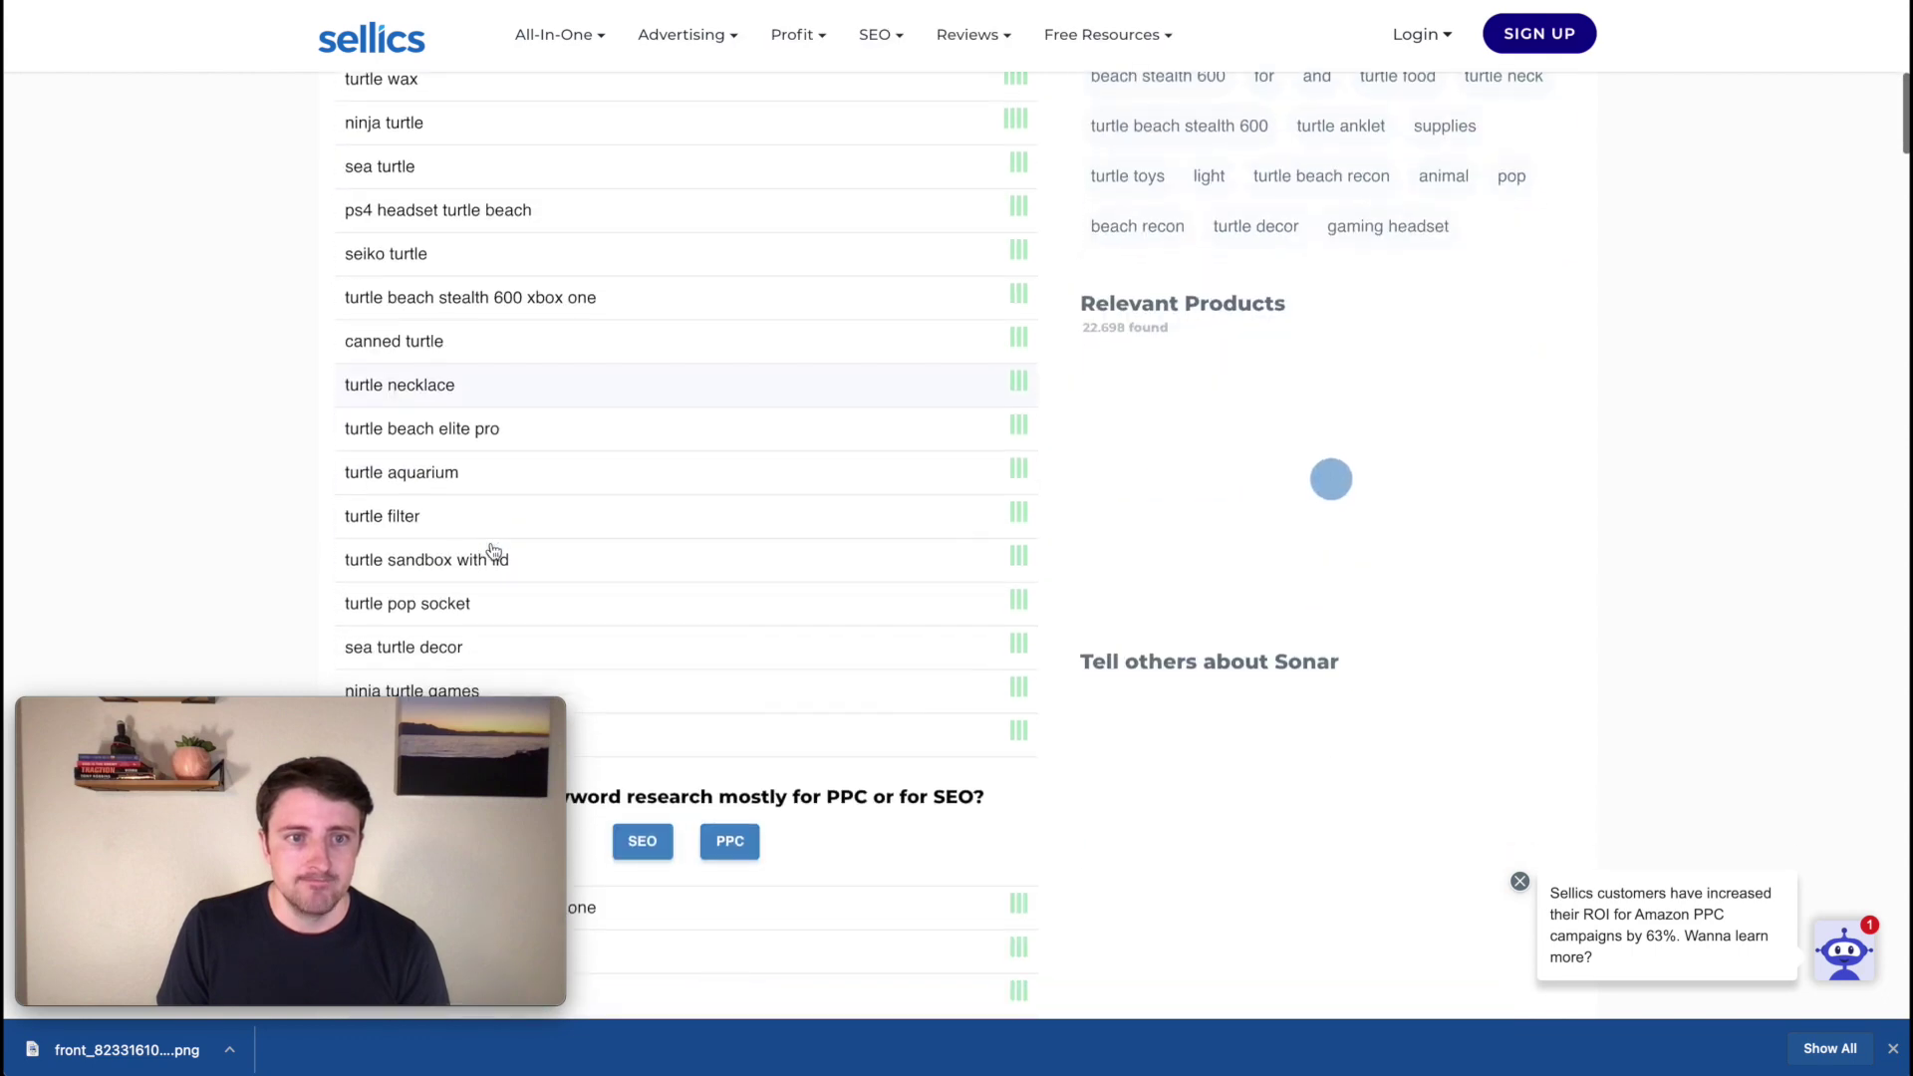
pyautogui.scroll(4, 623, 513)
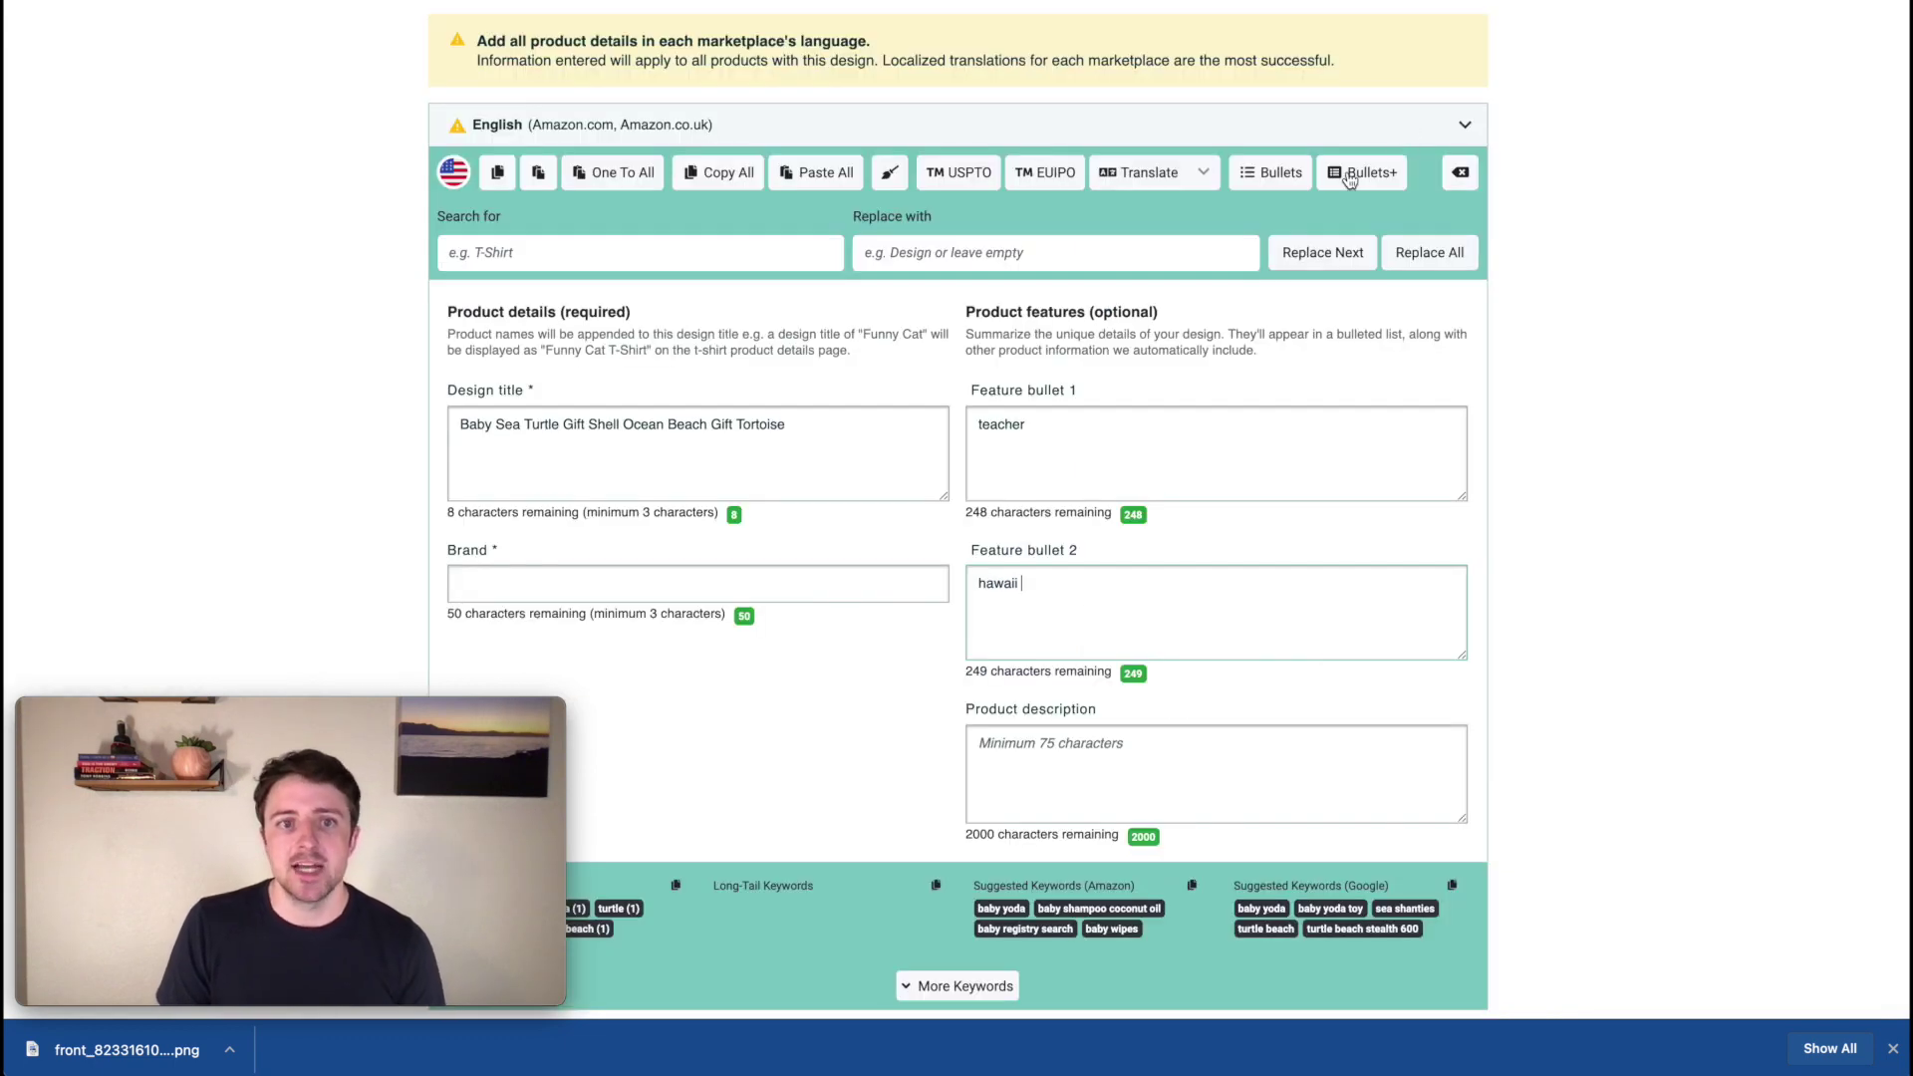
# - Set the brand to 'Turtle Branded Gifts' and run the TM USPTO trademark check
pyautogui.click(576, 580)
pyautogui.write('Tur')
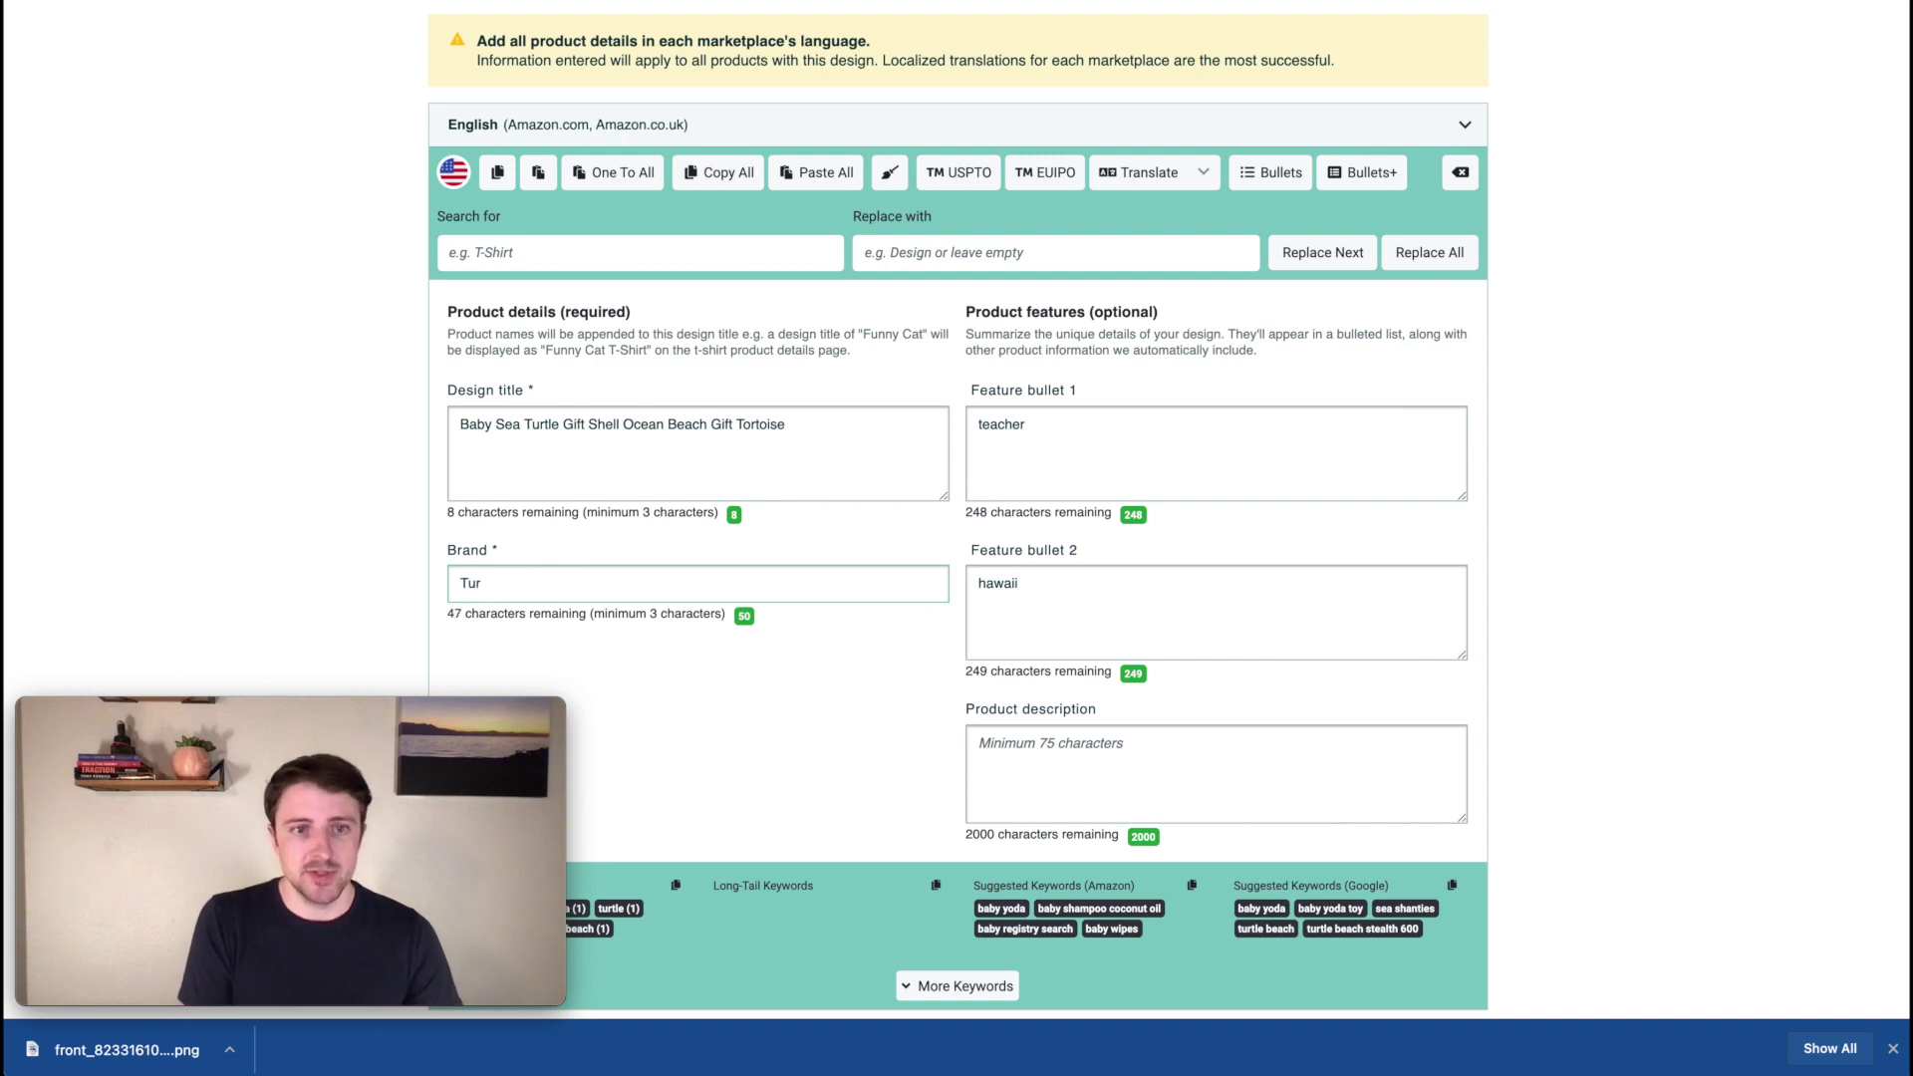
pyautogui.write('tle')
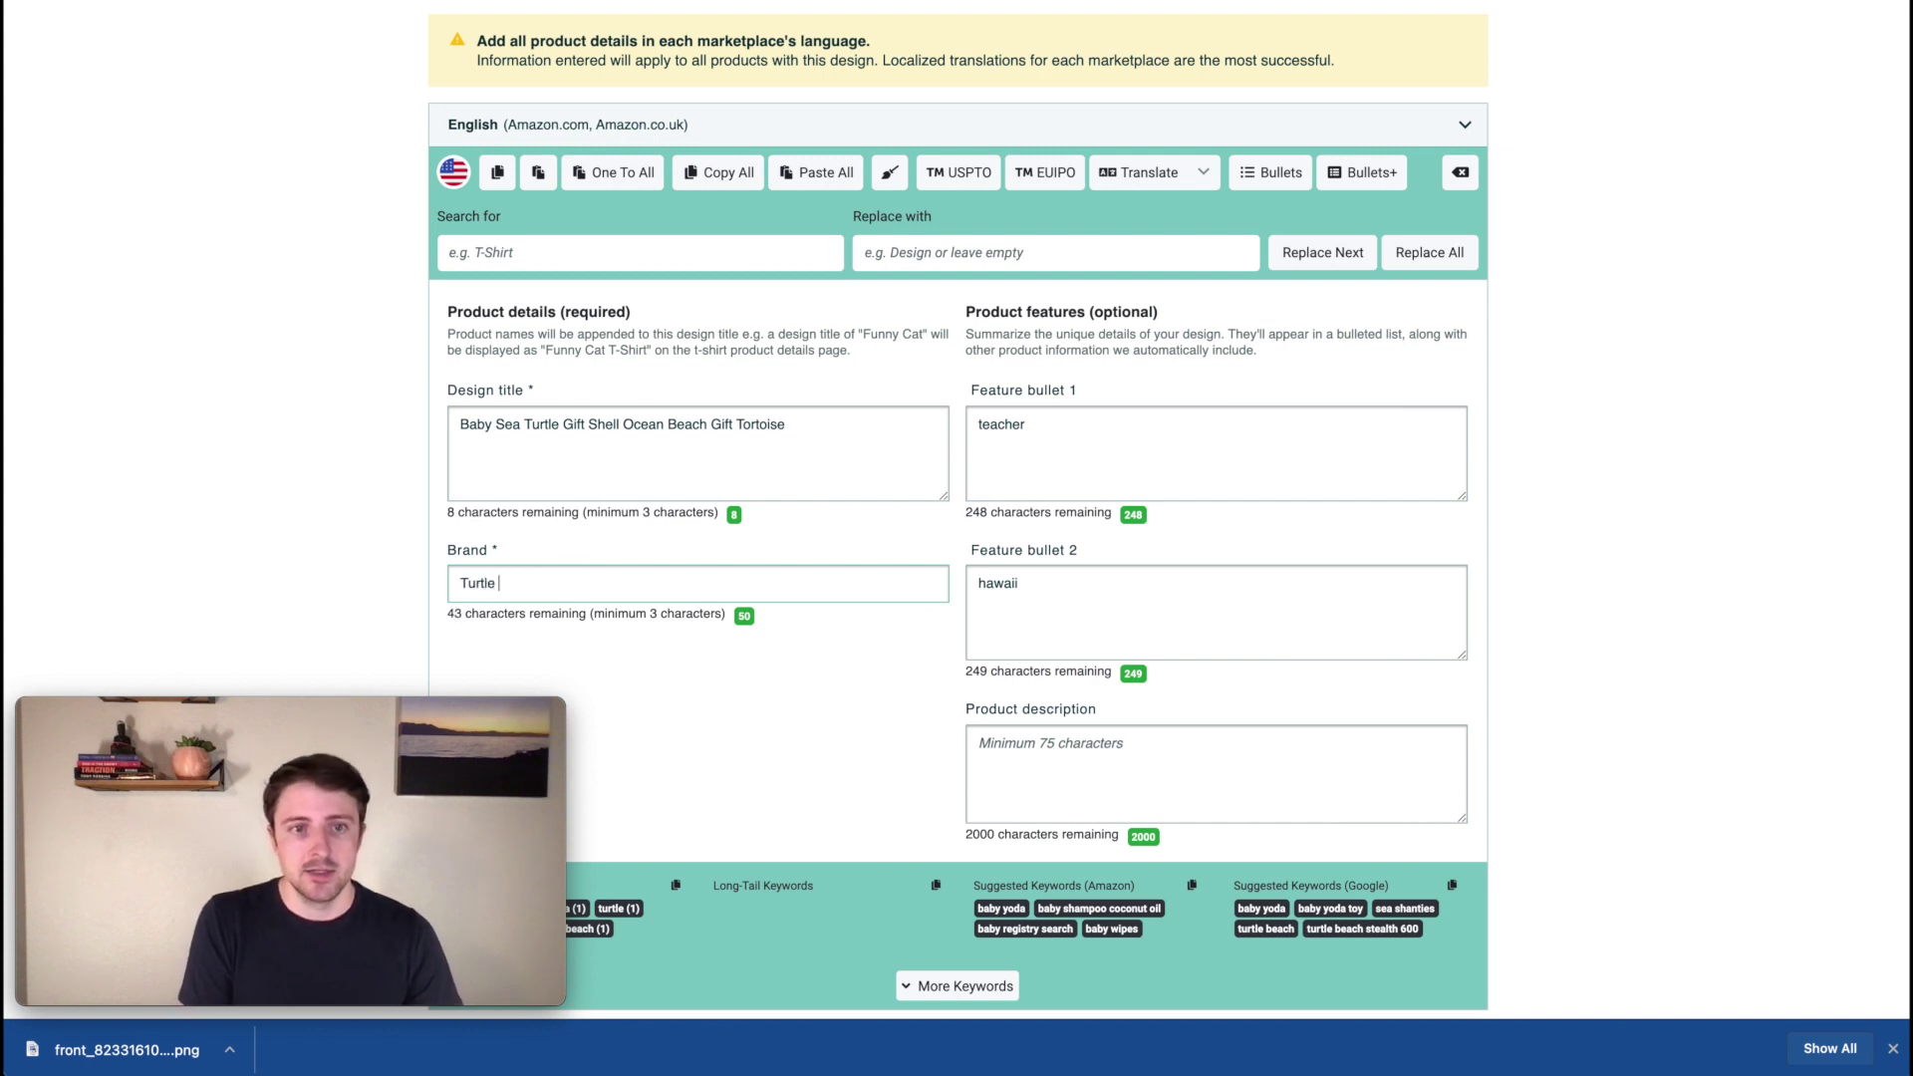
pyautogui.write('tle Branded')
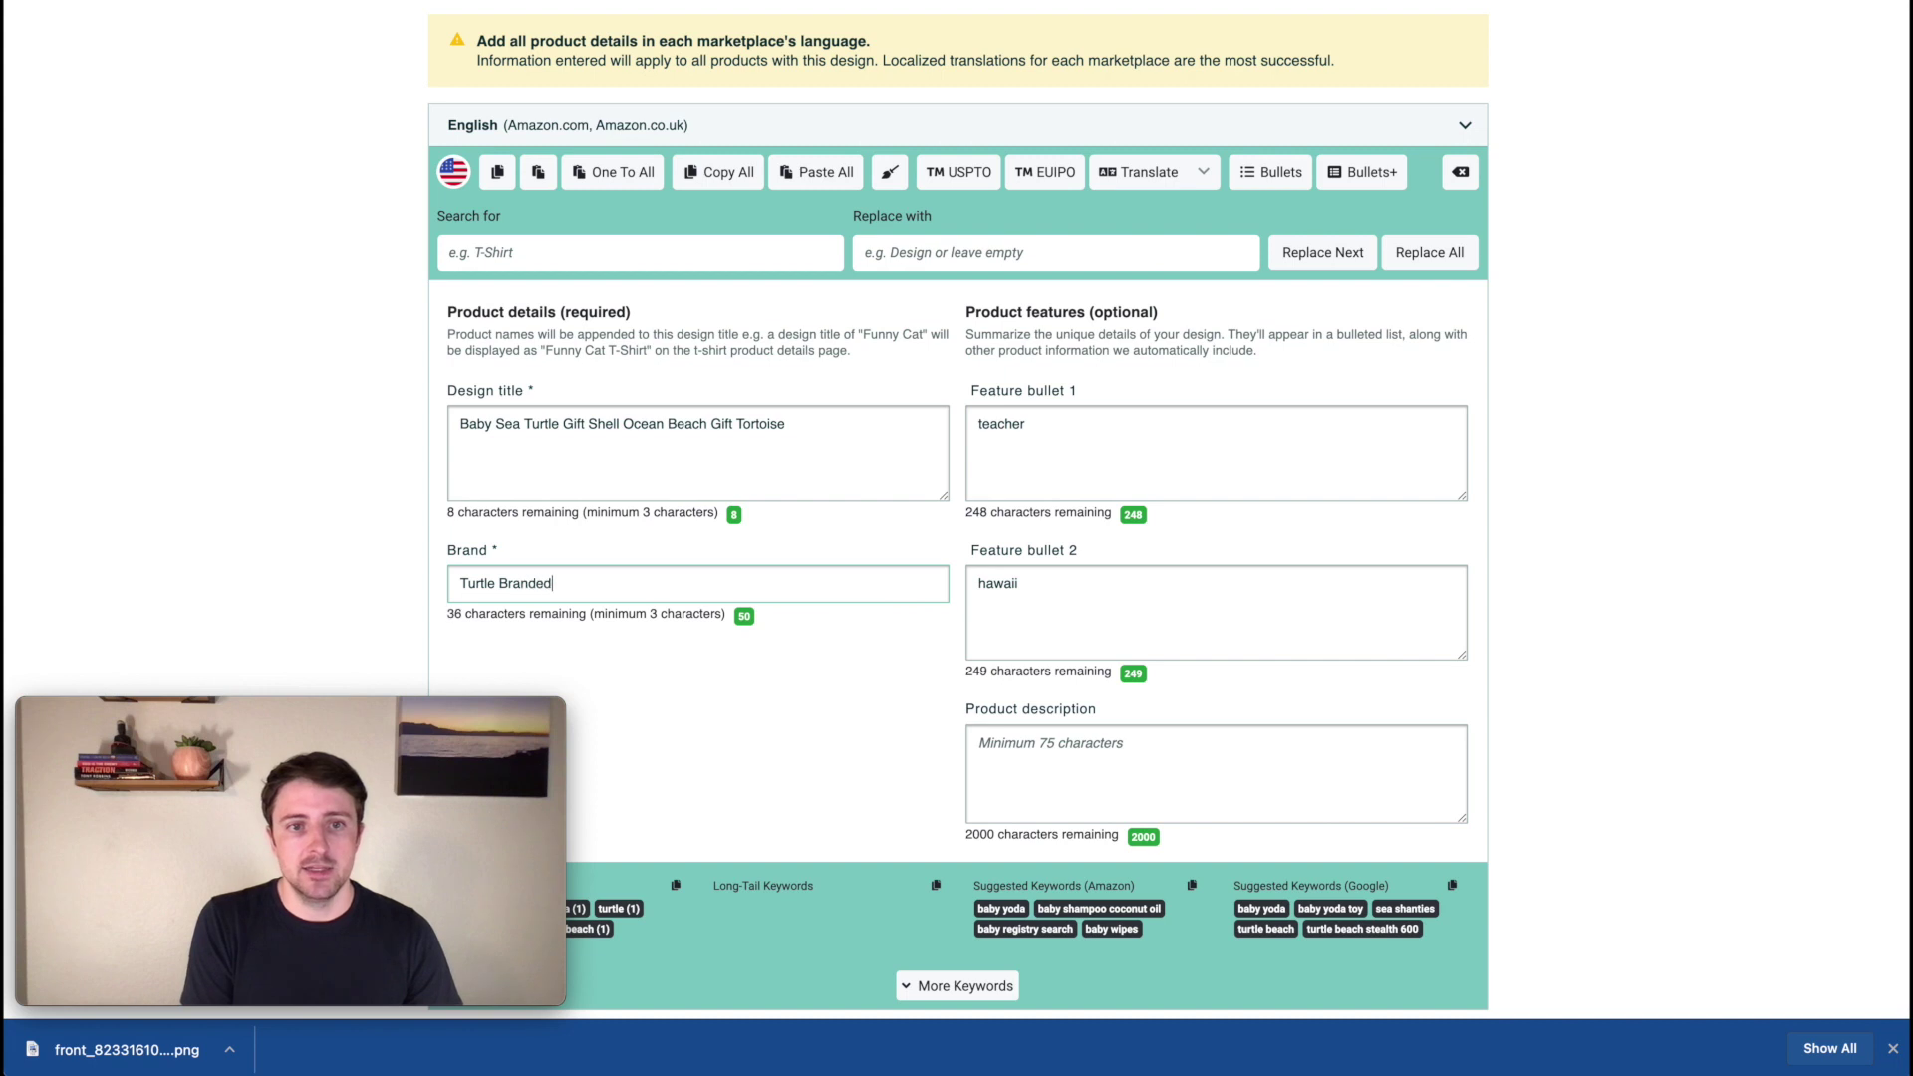
pyautogui.write(' Gifts')
pyautogui.press('BackSpace')
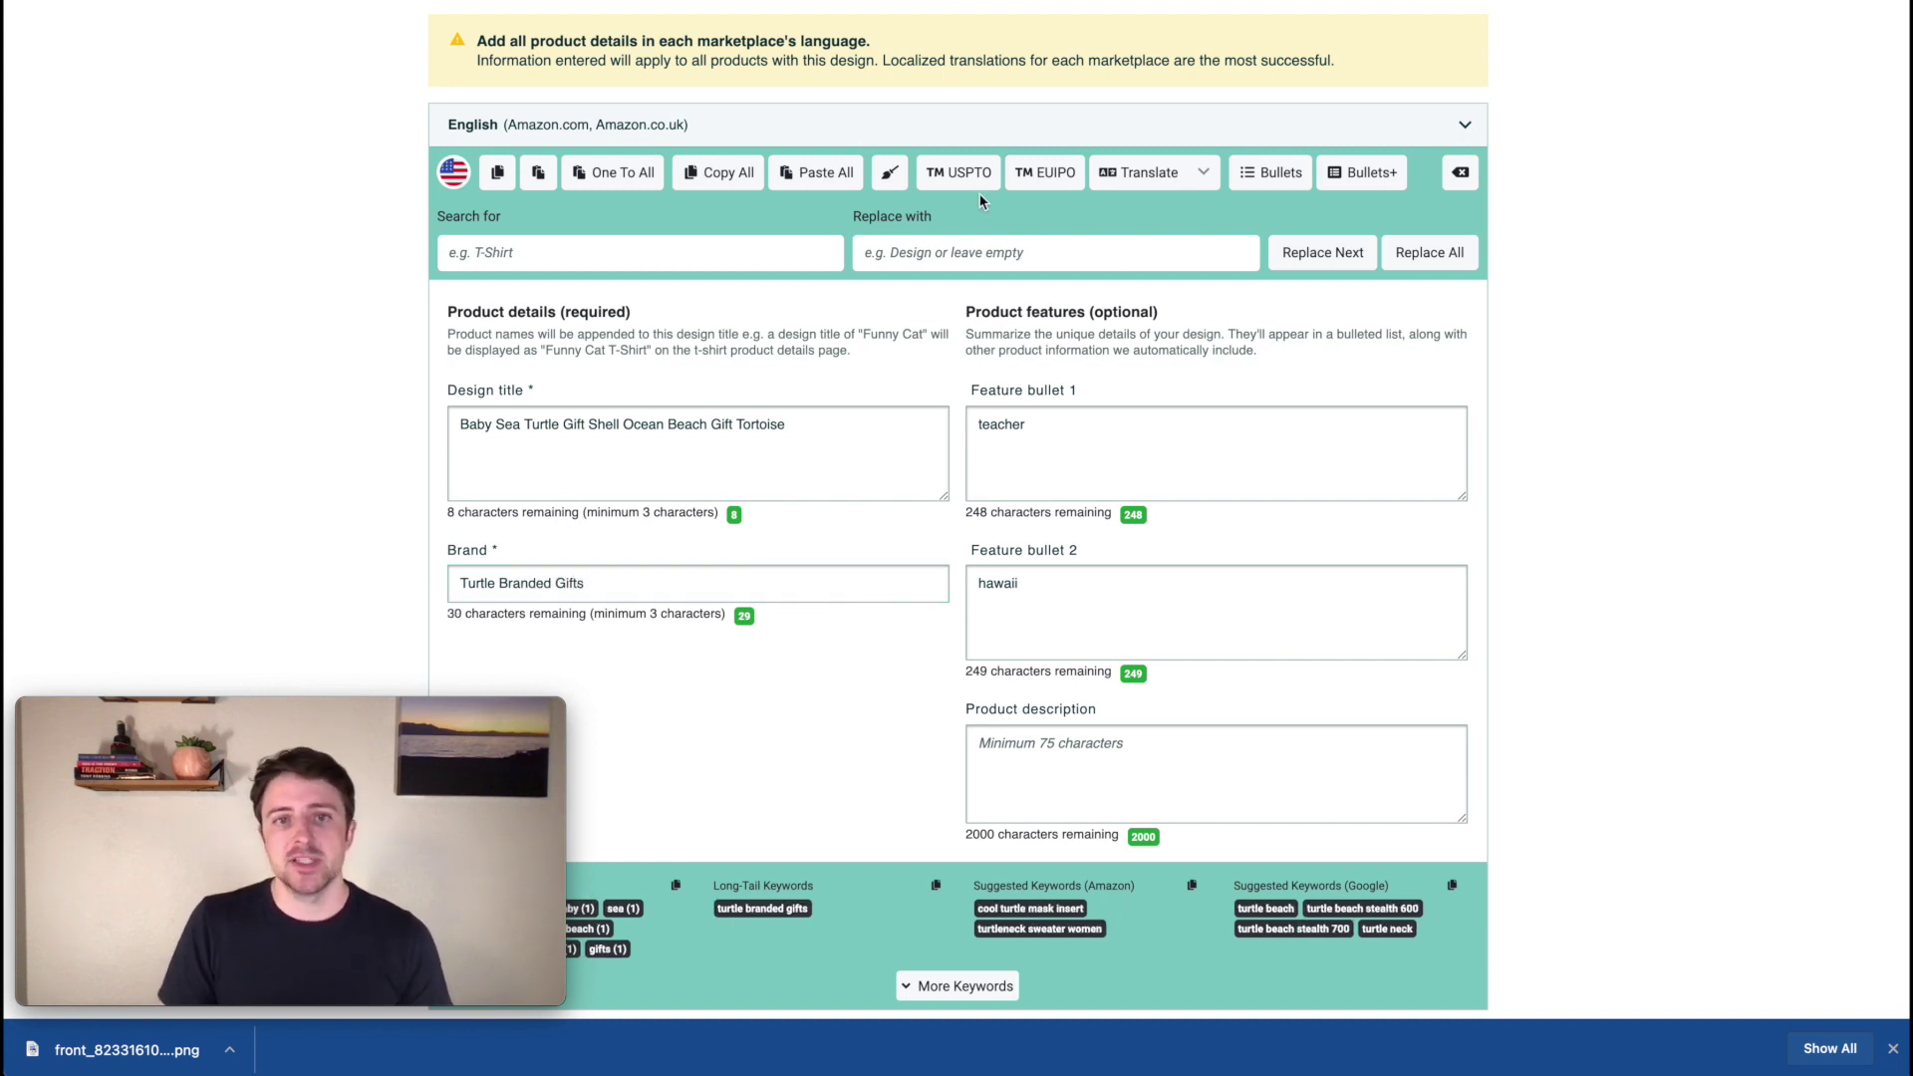
pyautogui.click(971, 181)
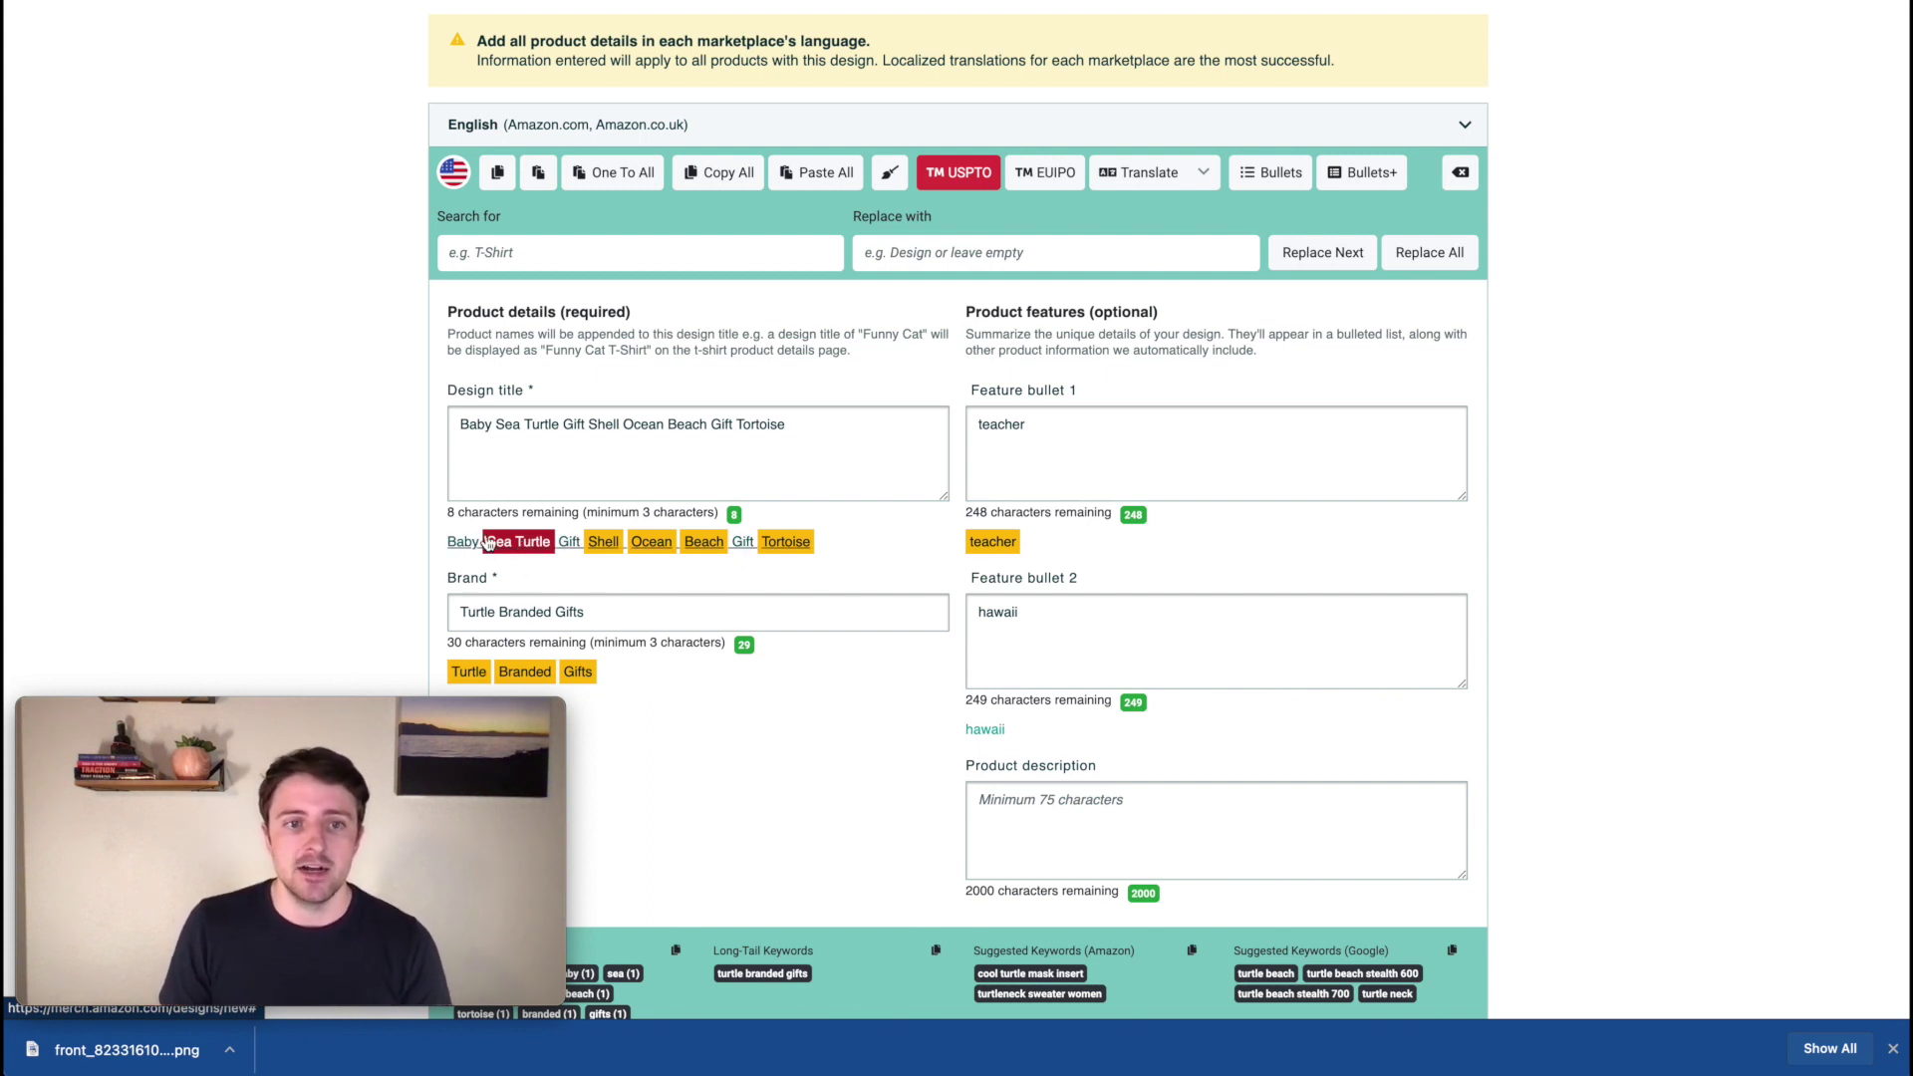
# - Inspect the USPTO-flagged 'Sea' in the design title, leaving the title unchanged
pyautogui.doubleClick(506, 424)
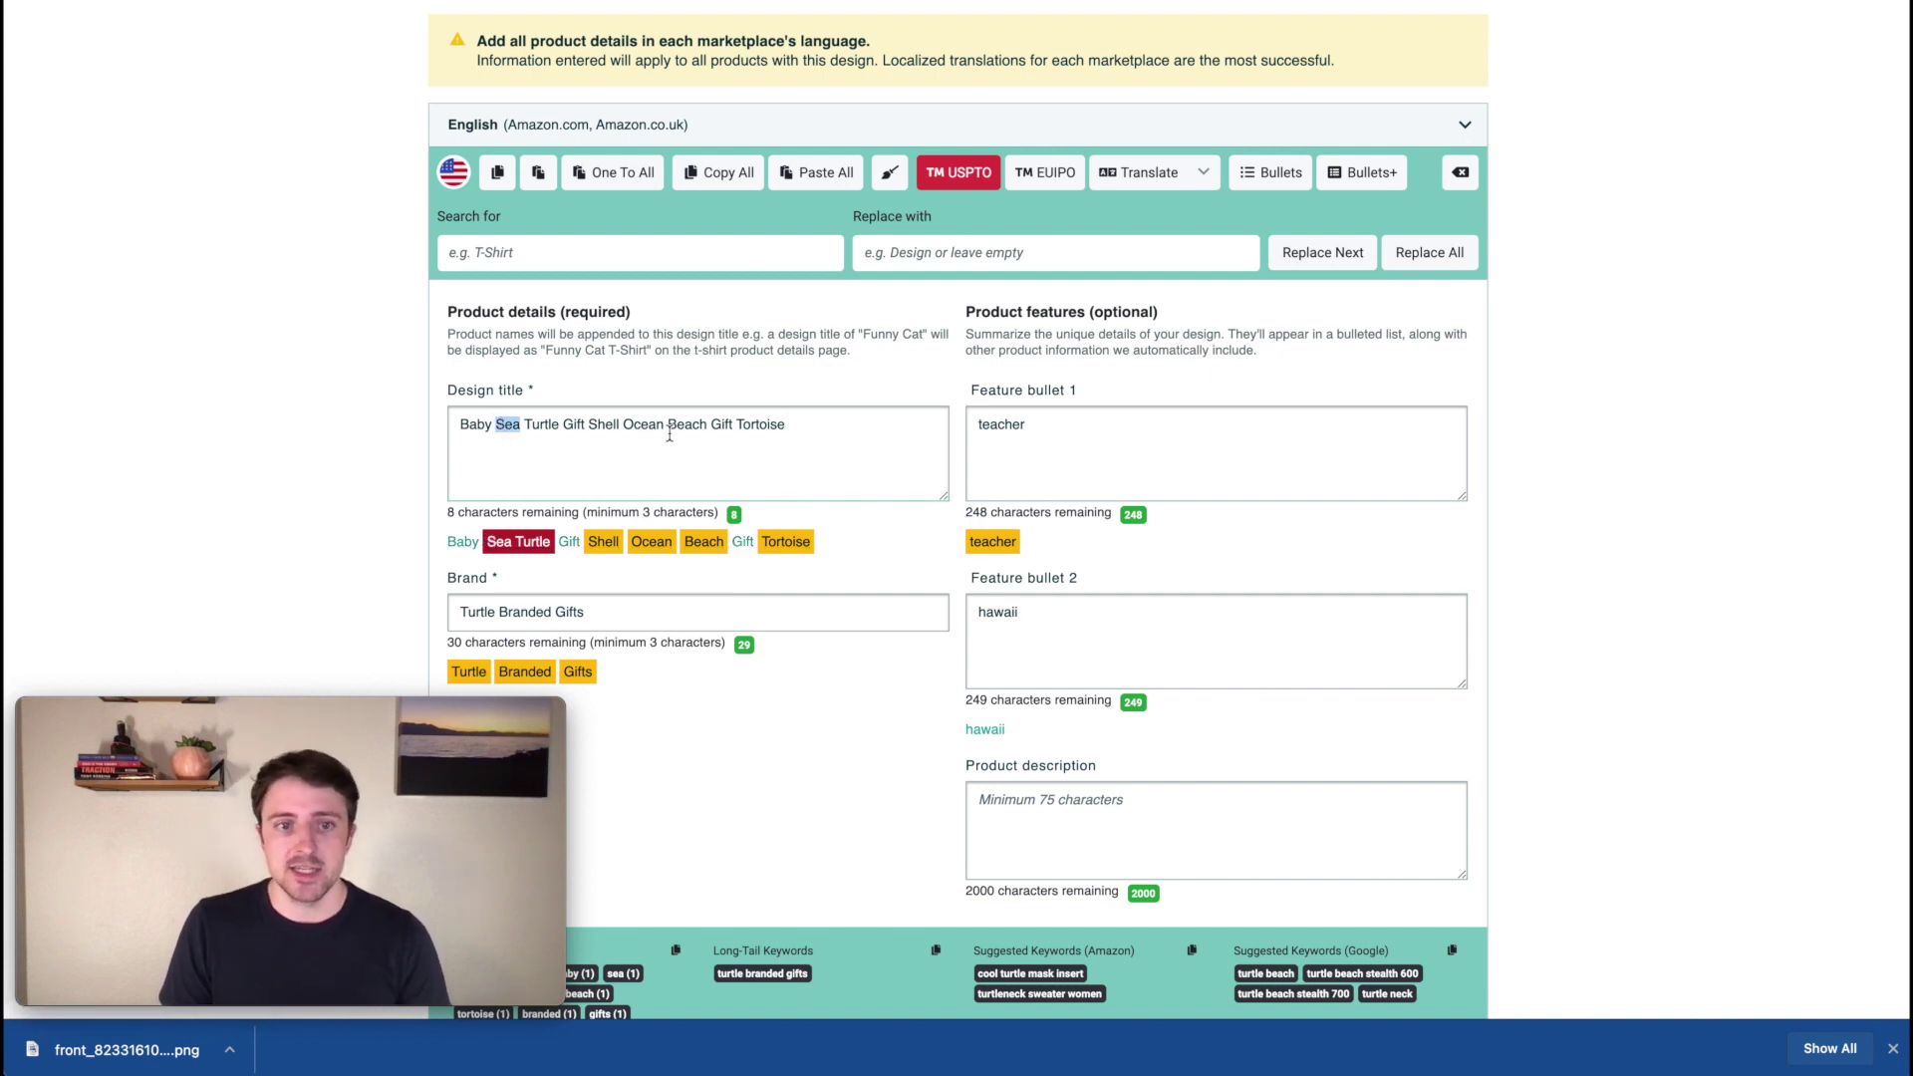
pyautogui.scroll(-1, 678, 449)
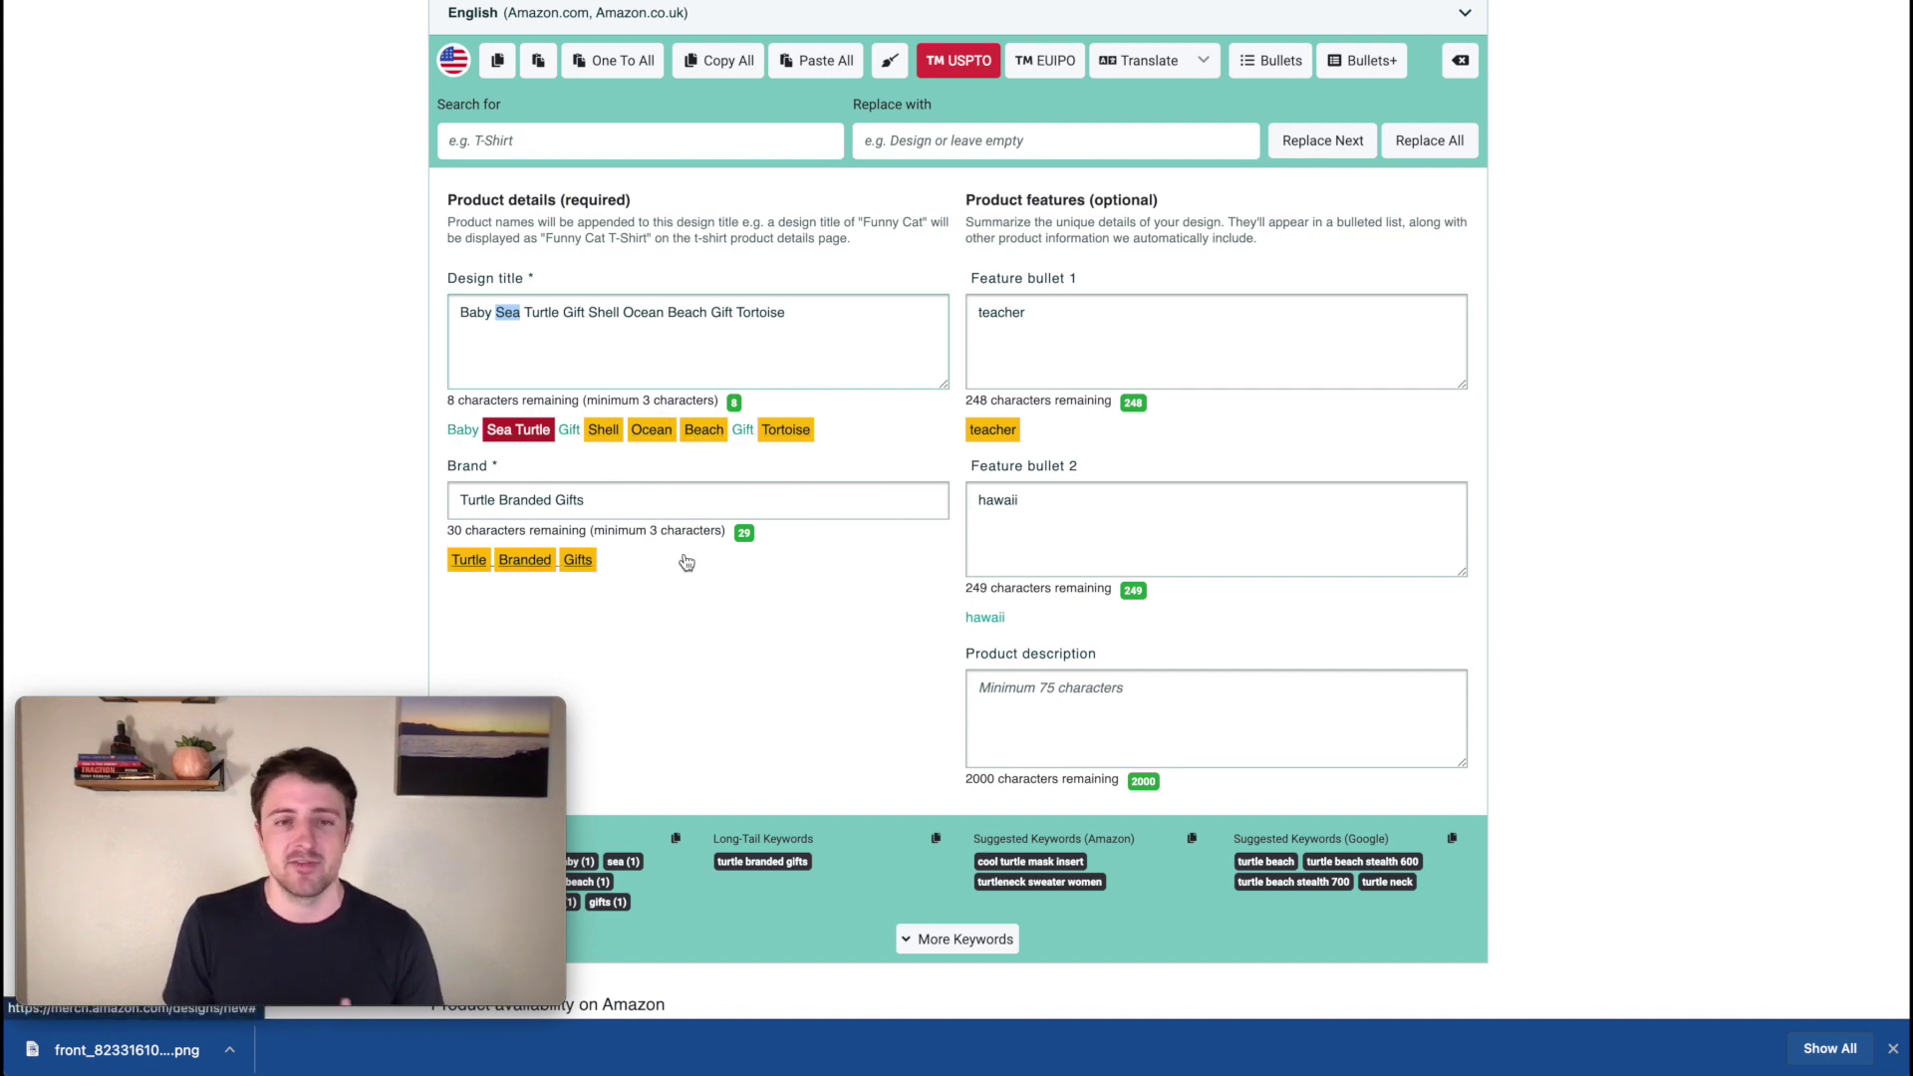
pyautogui.click(711, 335)
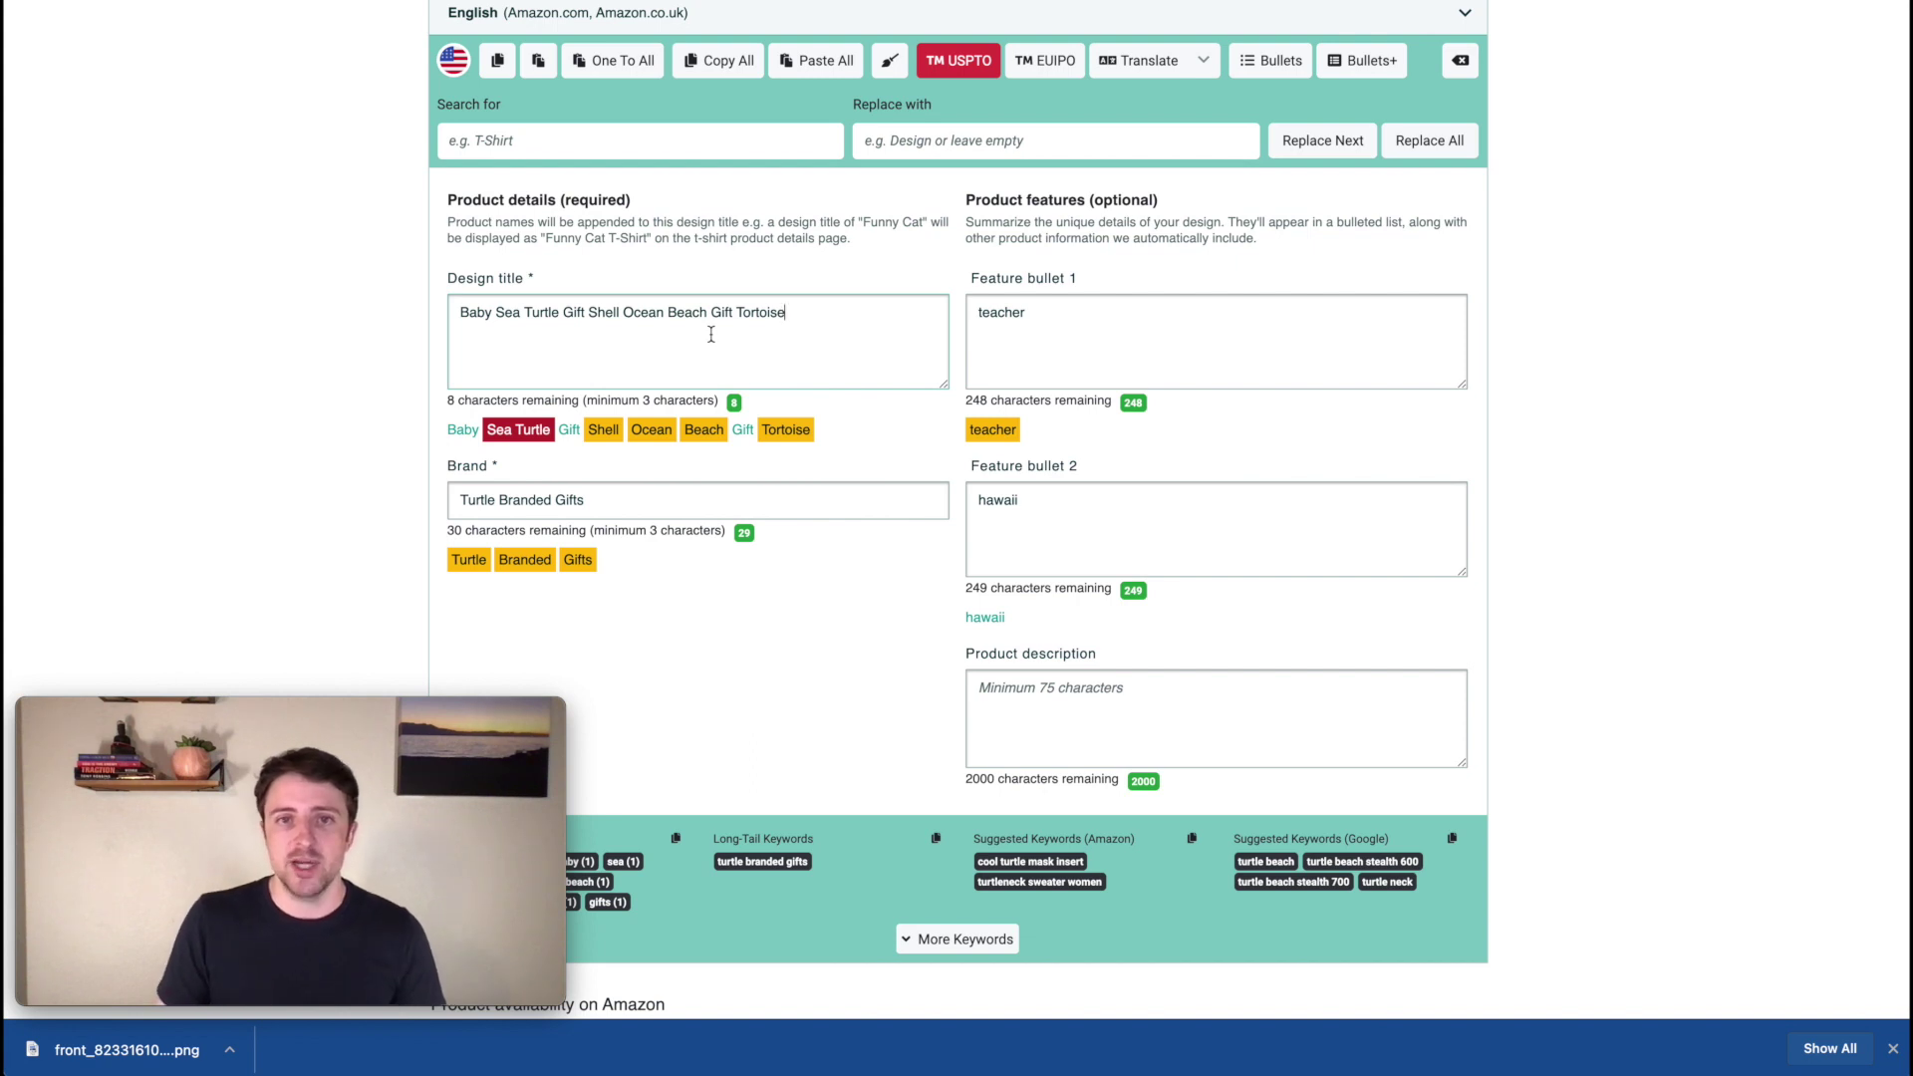
pyautogui.scroll(-3, 1441, 256)
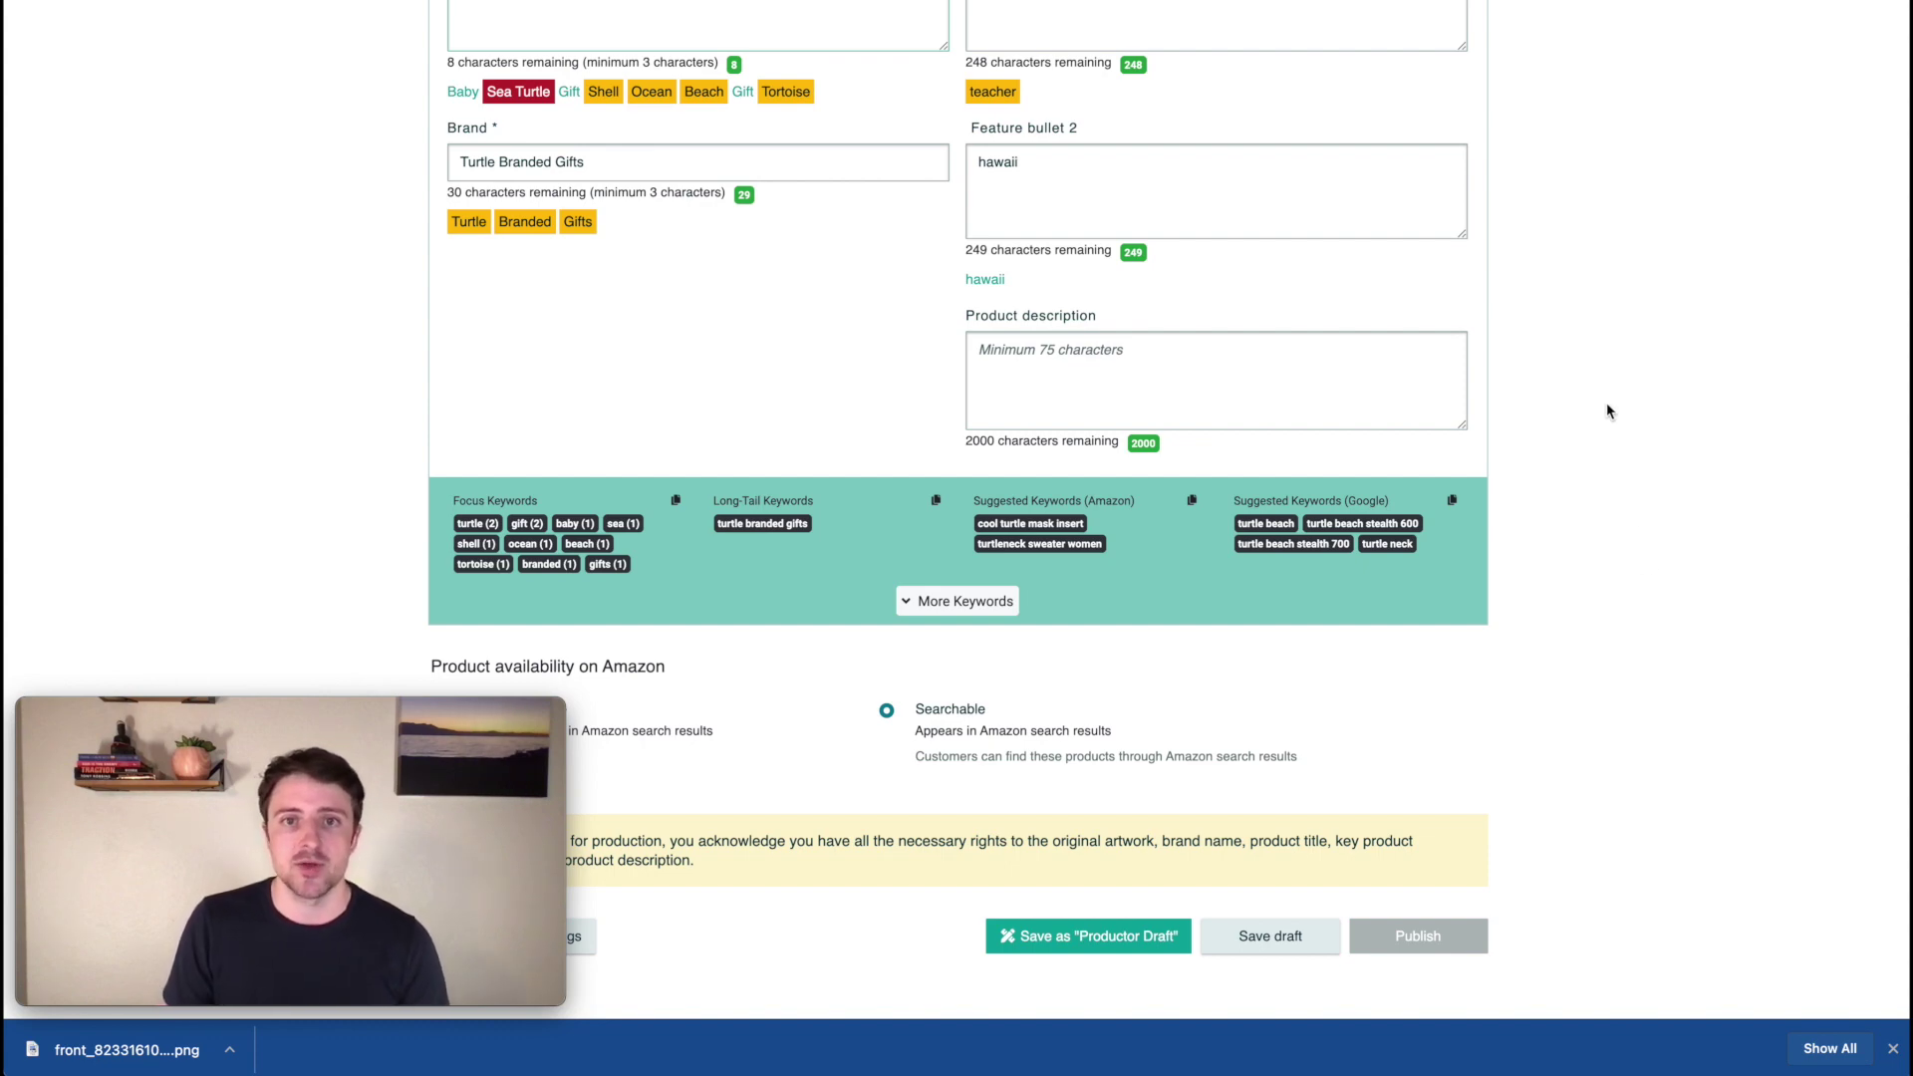
pyautogui.scroll(2, 1607, 411)
pyautogui.scroll(5, 1607, 411)
pyautogui.scroll(-2, 1612, 449)
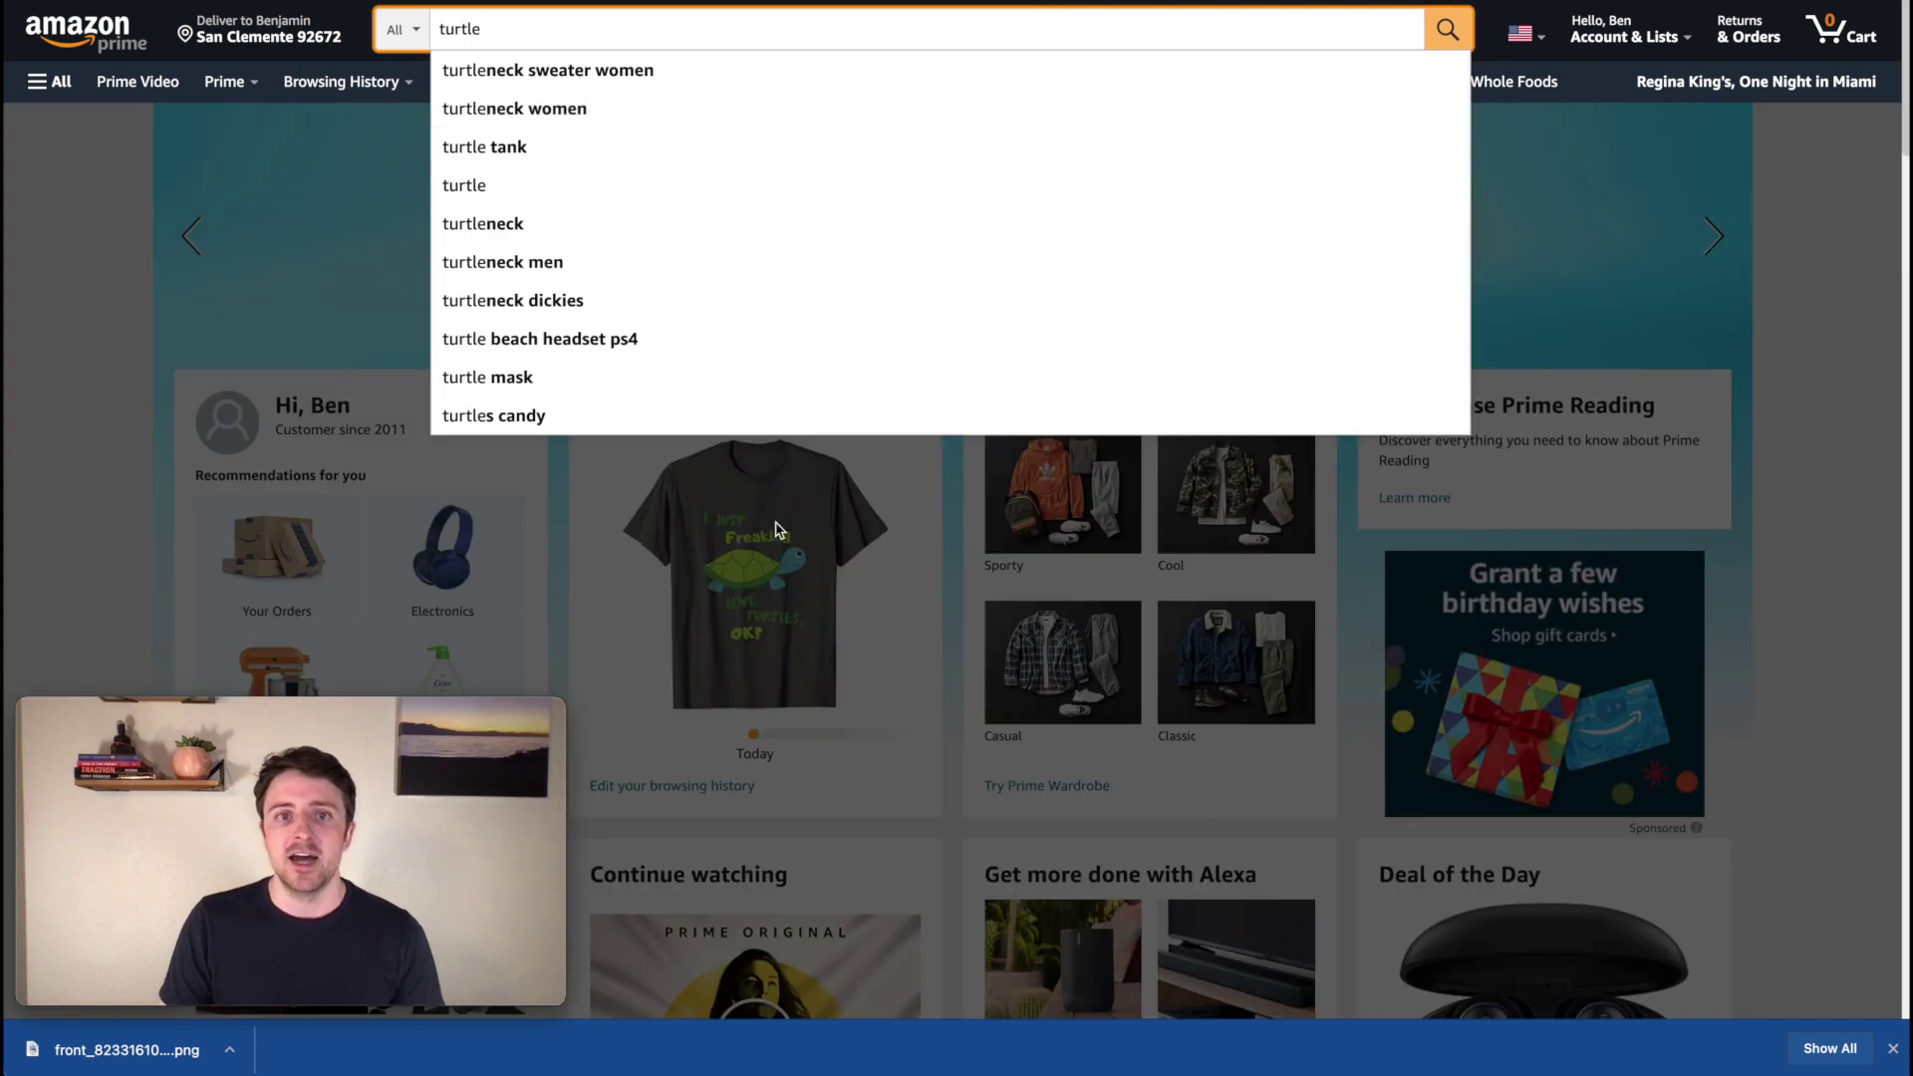
# - Dismiss the Amazon search suggestions for 'turtle'
pyautogui.click(733, 660)
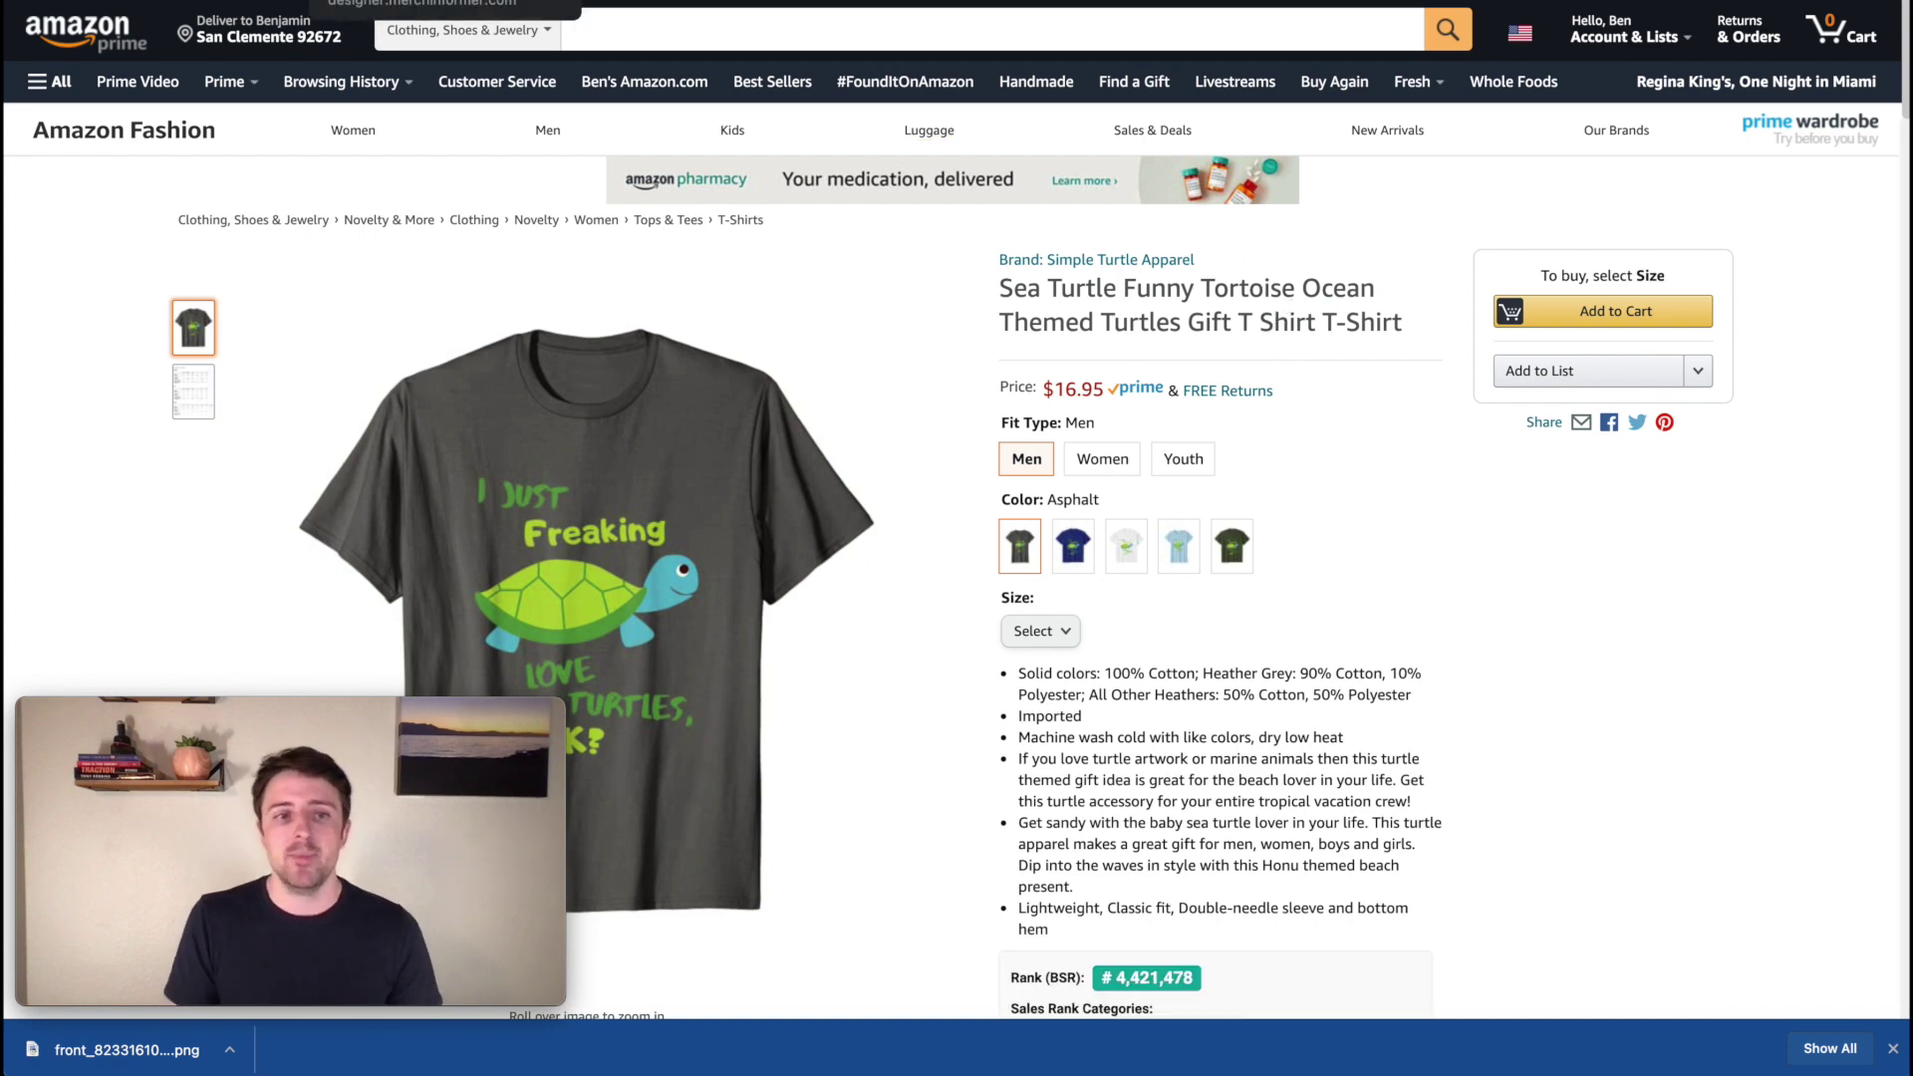
# - Cycle through Merch Informer and Helium 10 back to the Sonar turtle results
pyautogui.press('super+w')
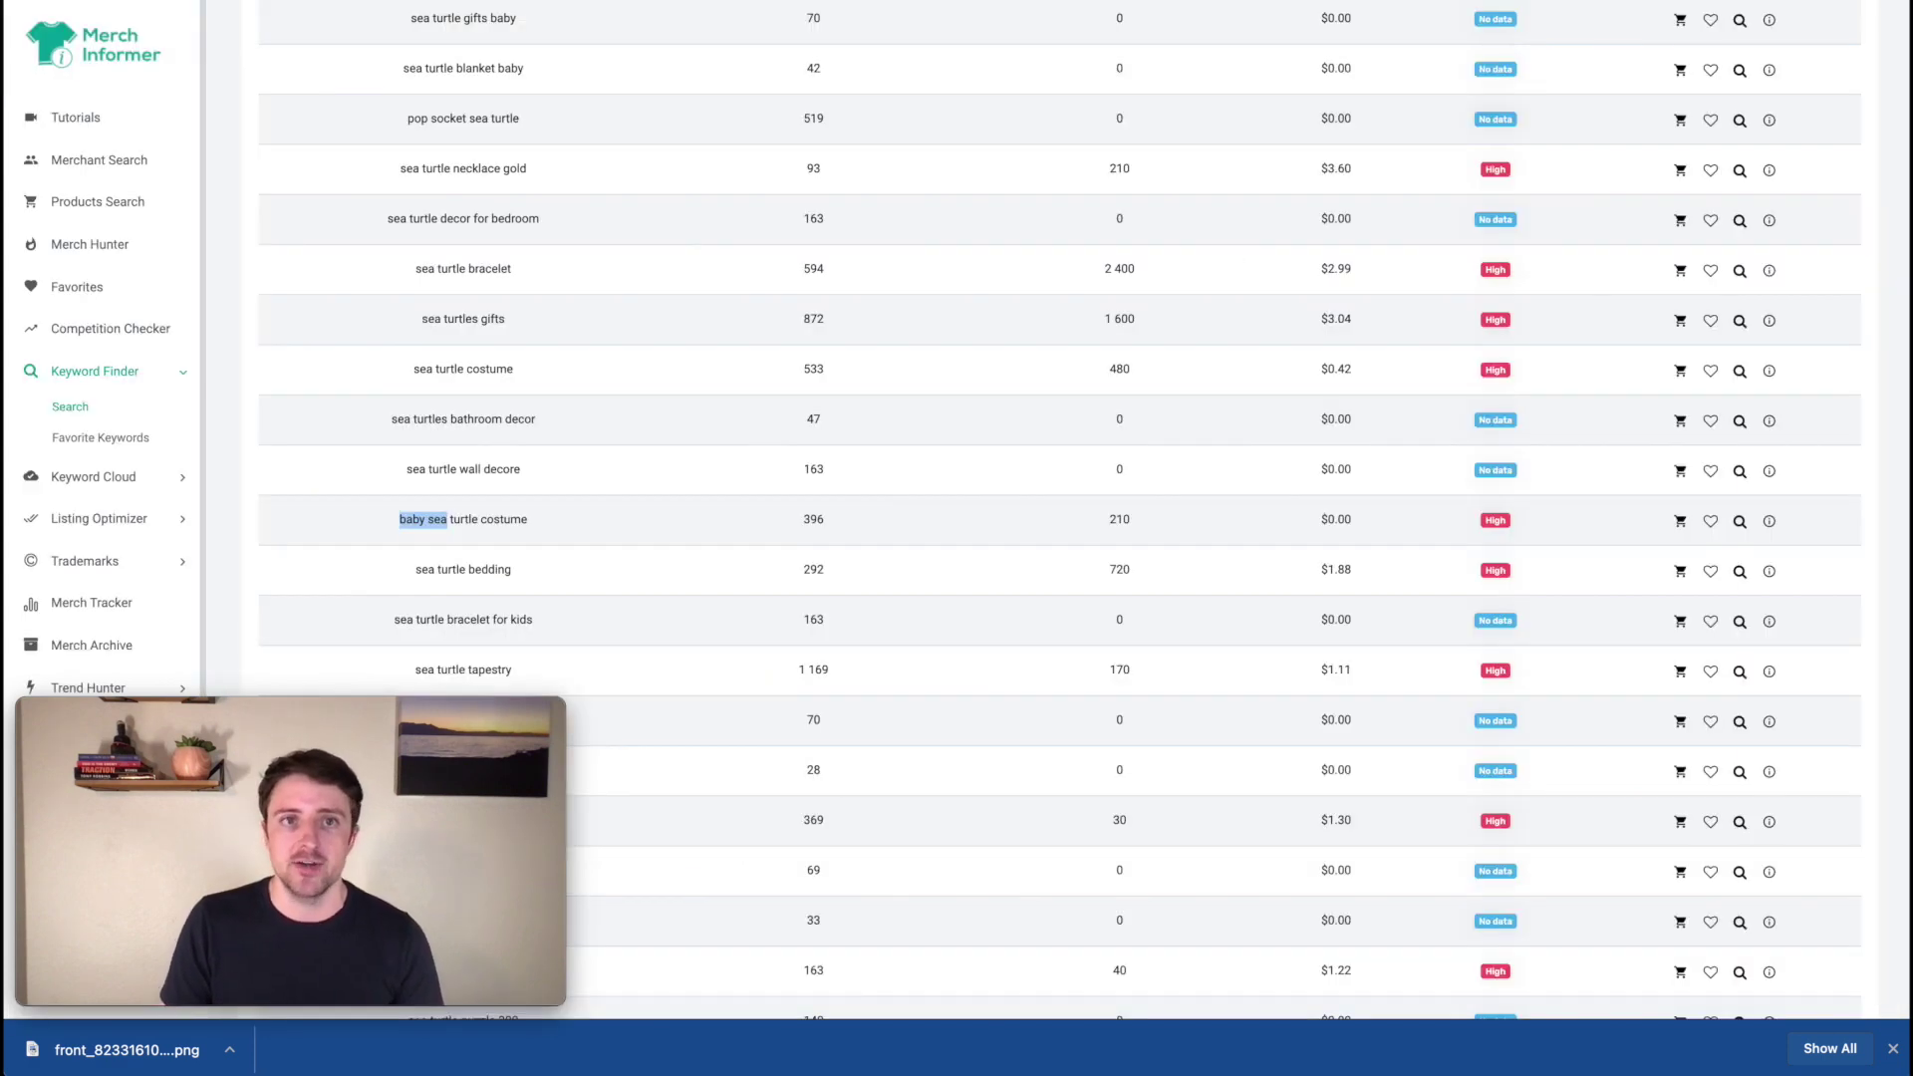
pyautogui.press('super+w')
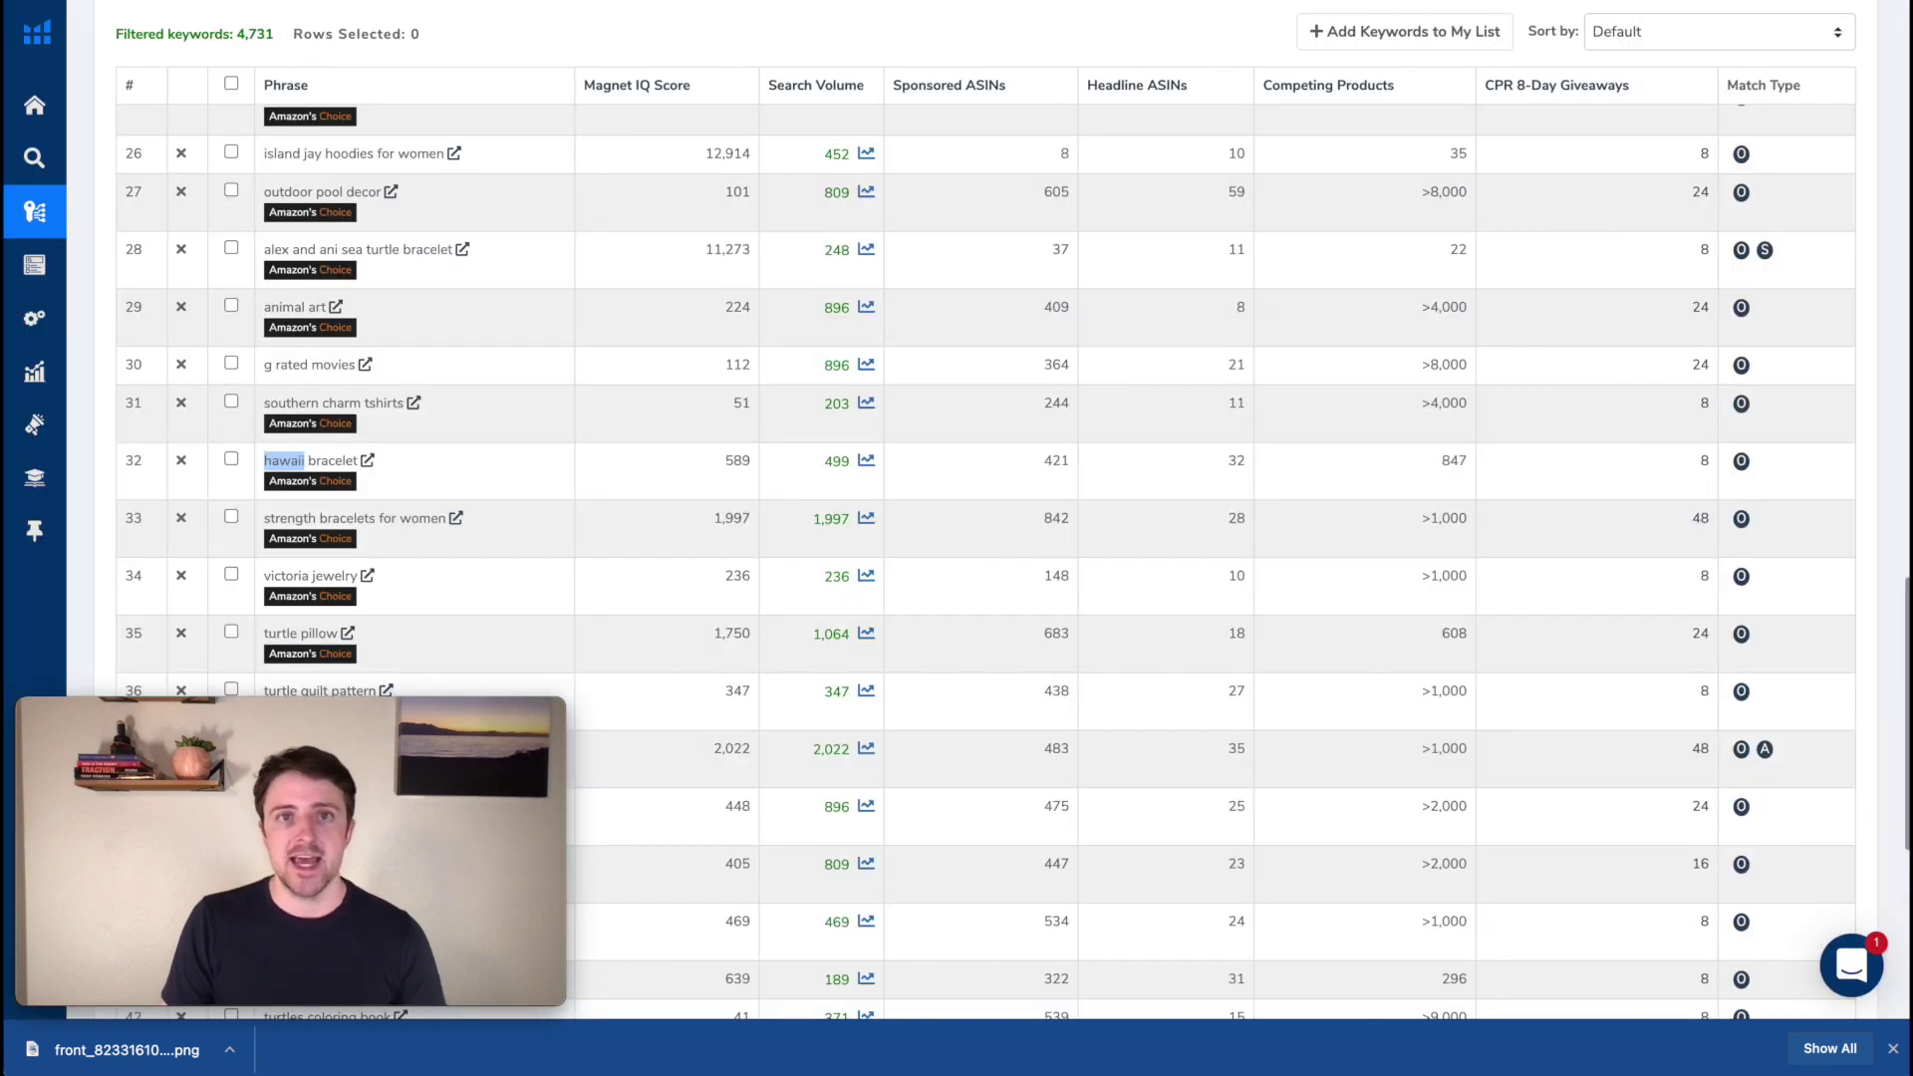
pyautogui.press('super+w')
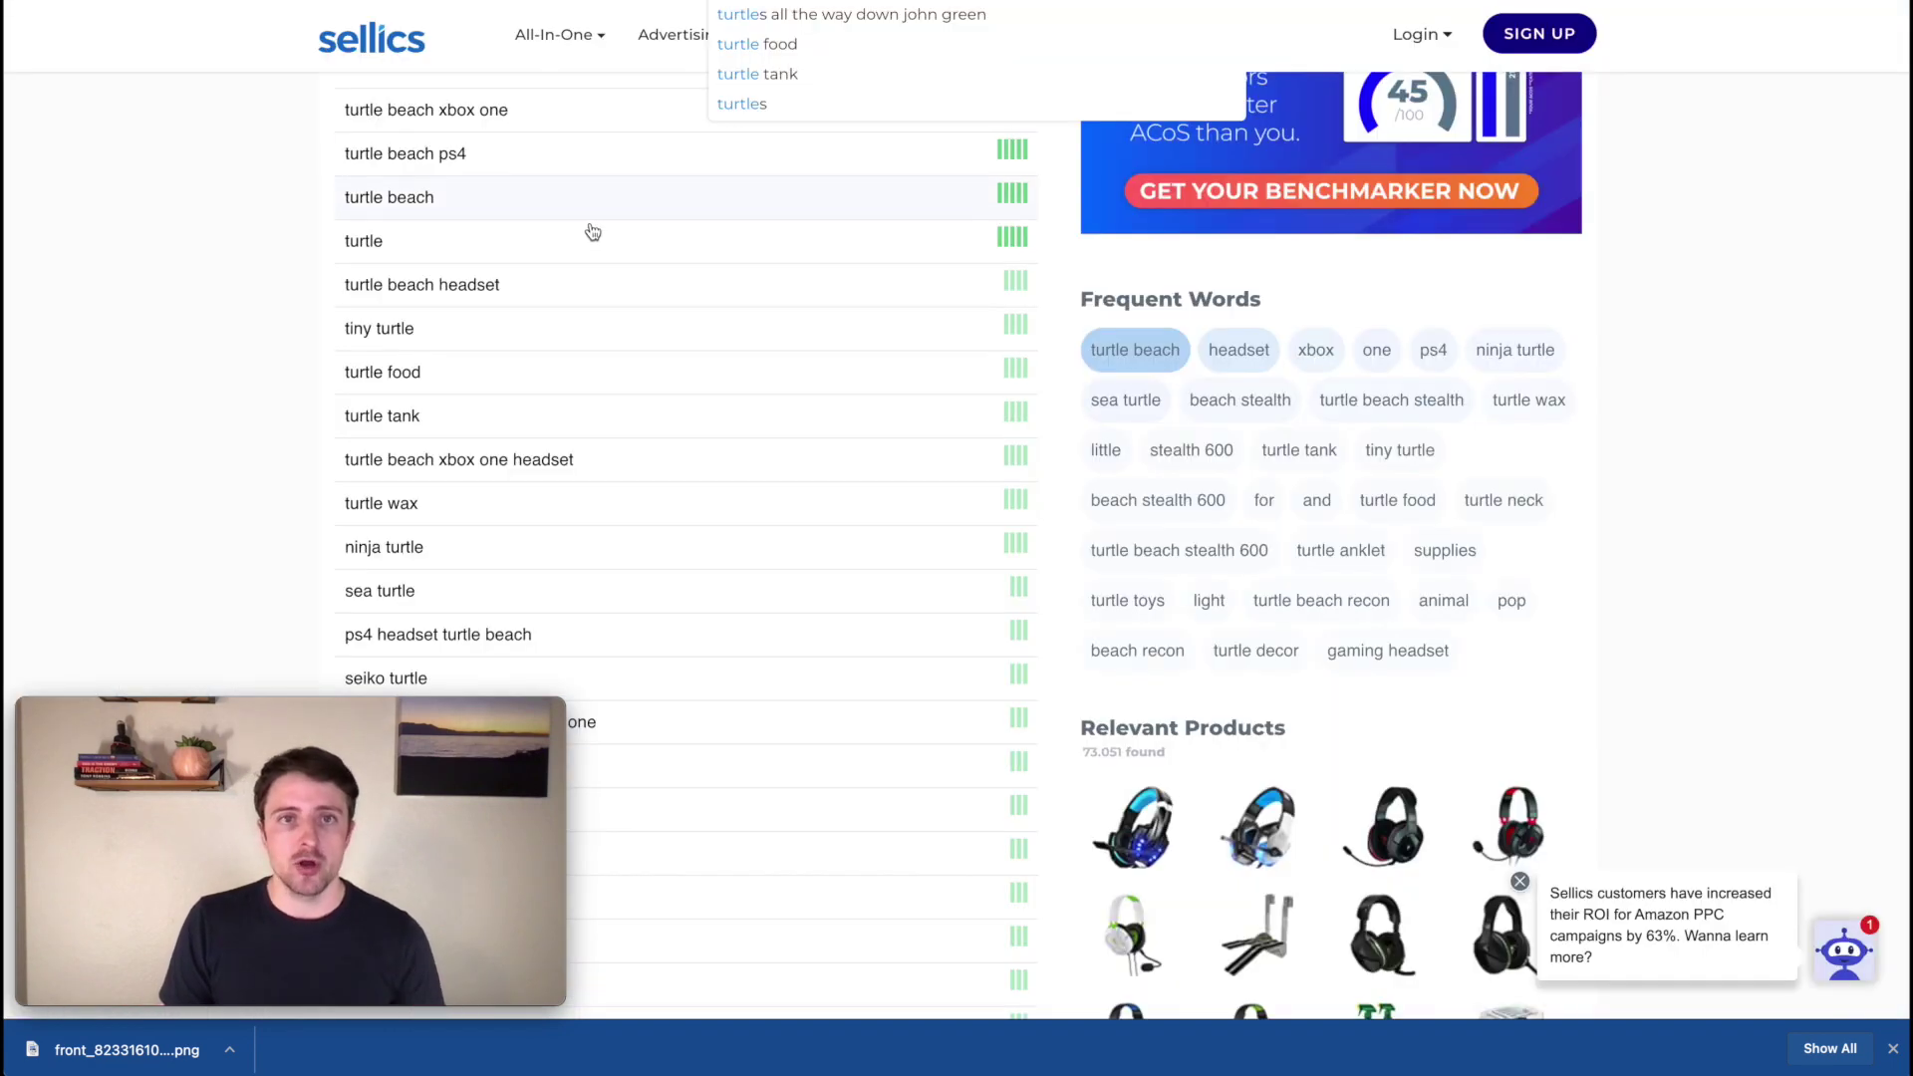